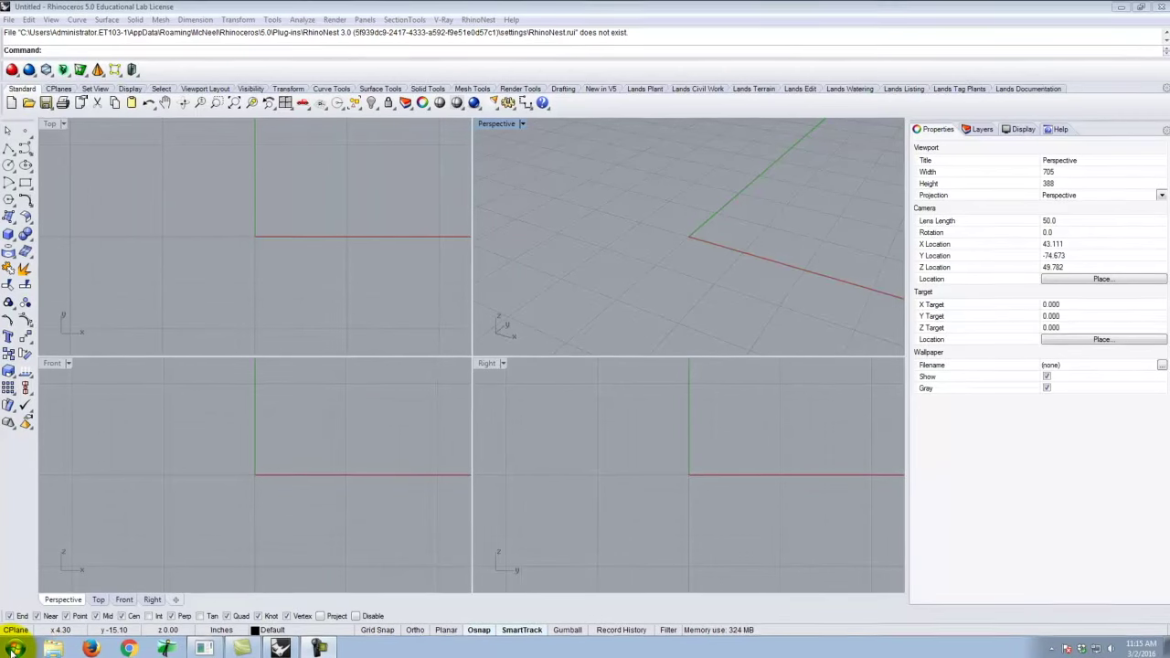
Launch SketchUp Pro 2016 from the Start menu and get past the Welcome screen.
{"action": "left_click", "coordinate": [15, 649]}
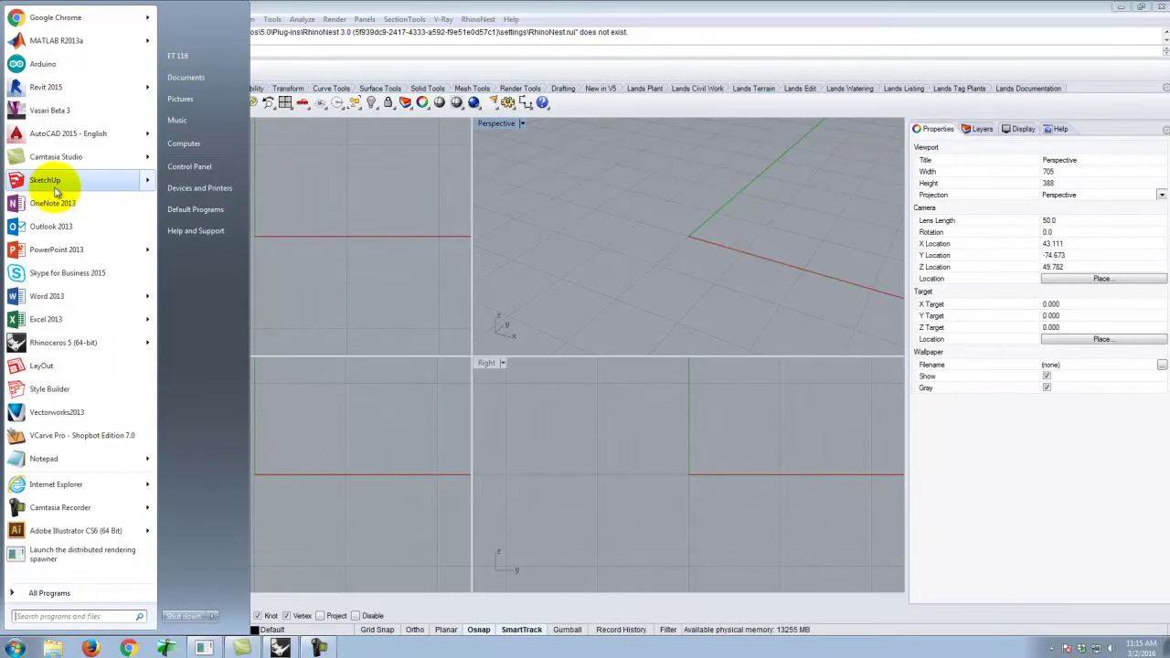
{"action": "mouse_move", "coordinate": [57, 186]}
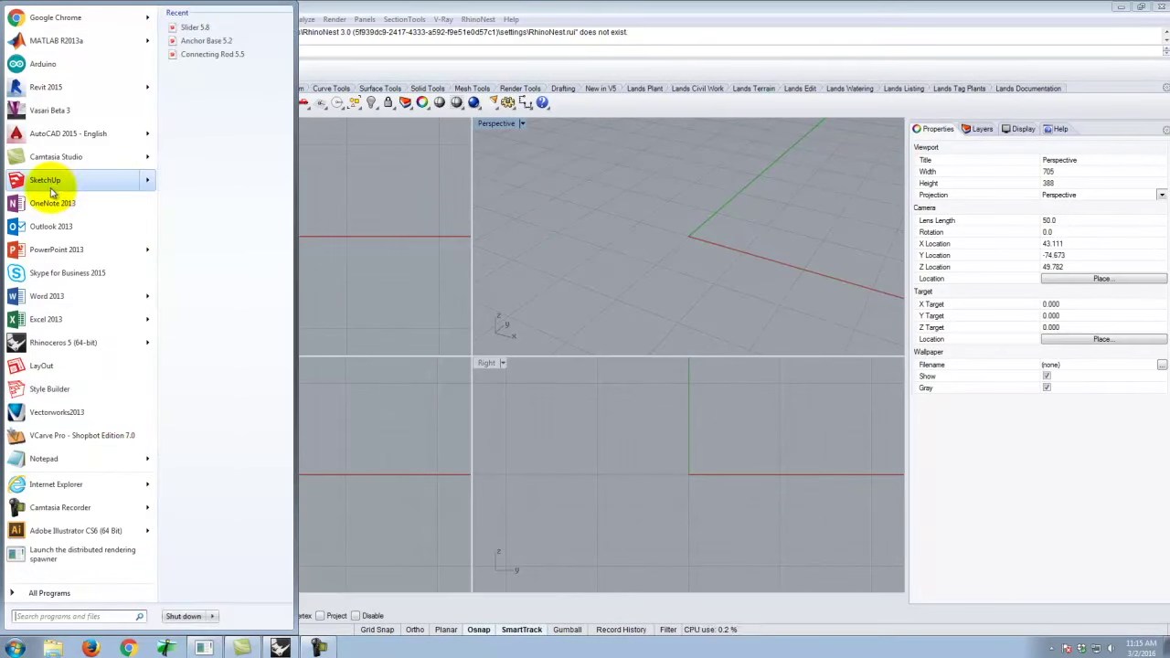
{"action": "left_click", "coordinate": [49, 187]}
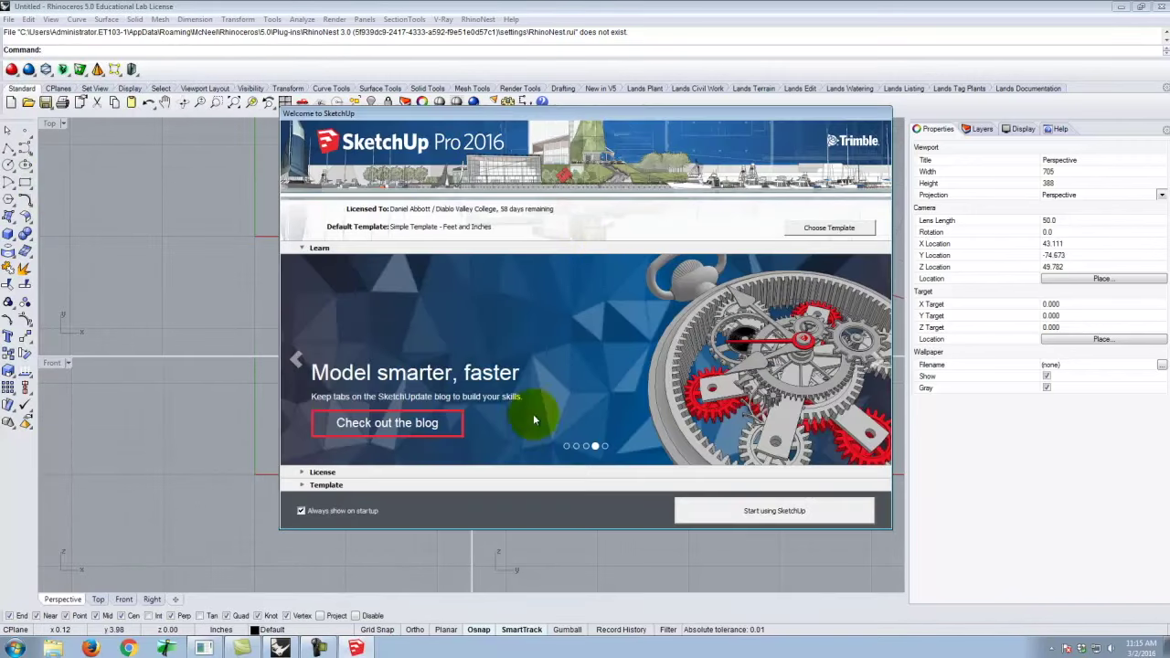
{"action": "left_click", "coordinate": [775, 511]}
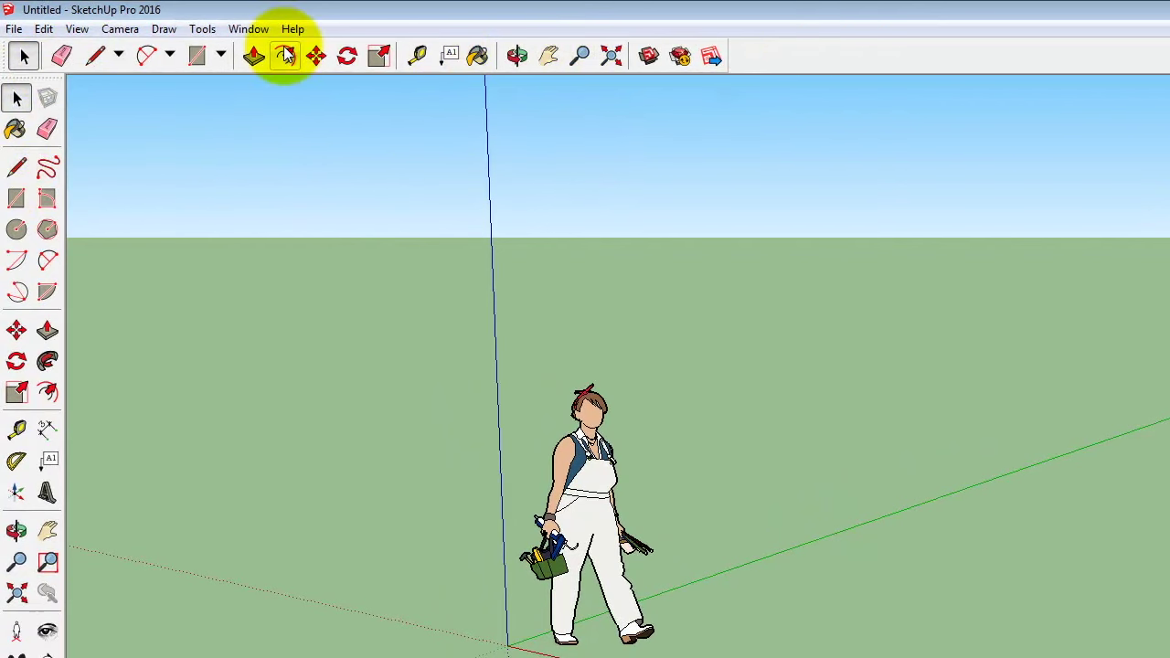
Try File > Geo-location > Add Location, dismiss the internet-connection warning, then open the Start menu.
{"action": "left_click", "coordinate": [9, 31]}
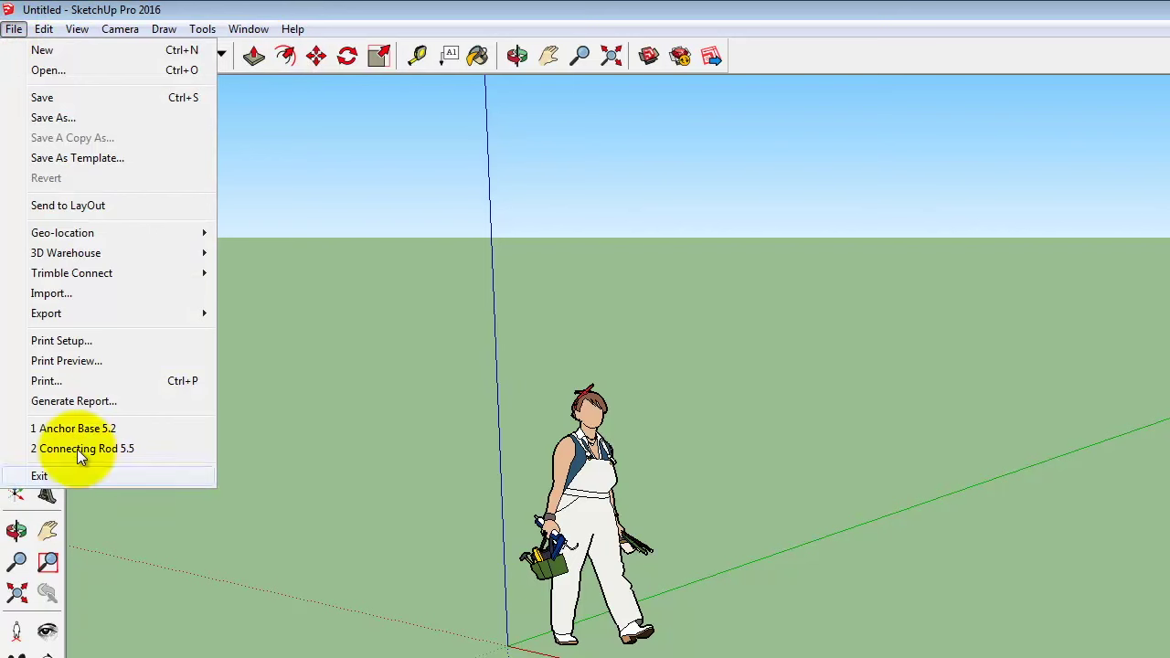
{"action": "mouse_move", "coordinate": [77, 236]}
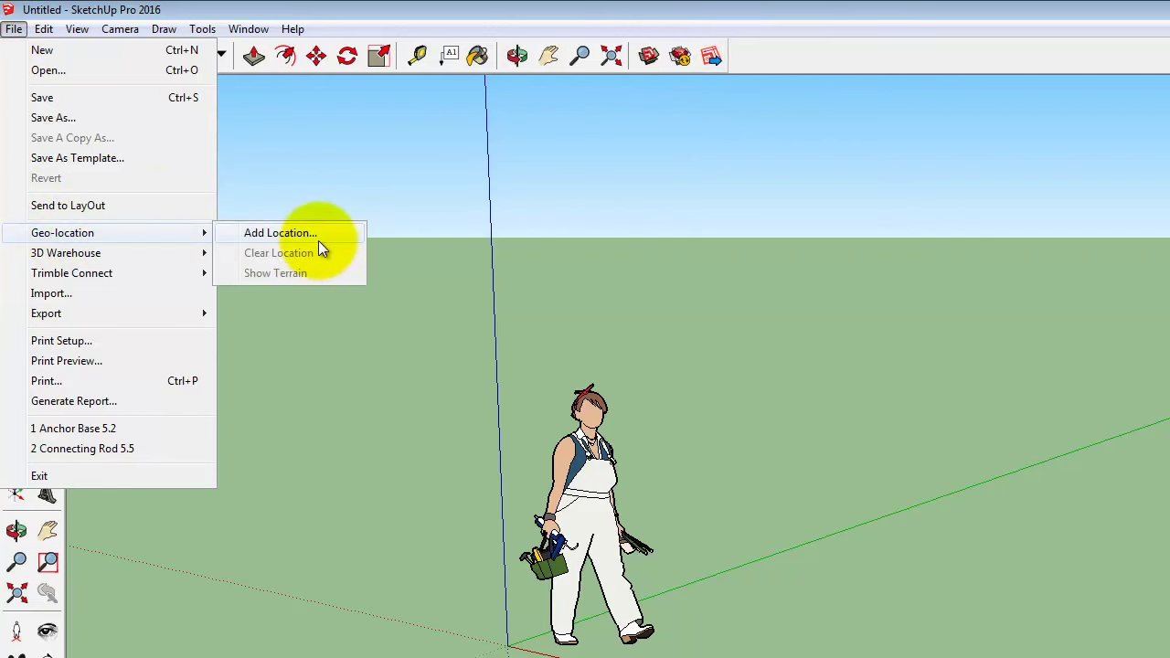
{"action": "left_click", "coordinate": [317, 239]}
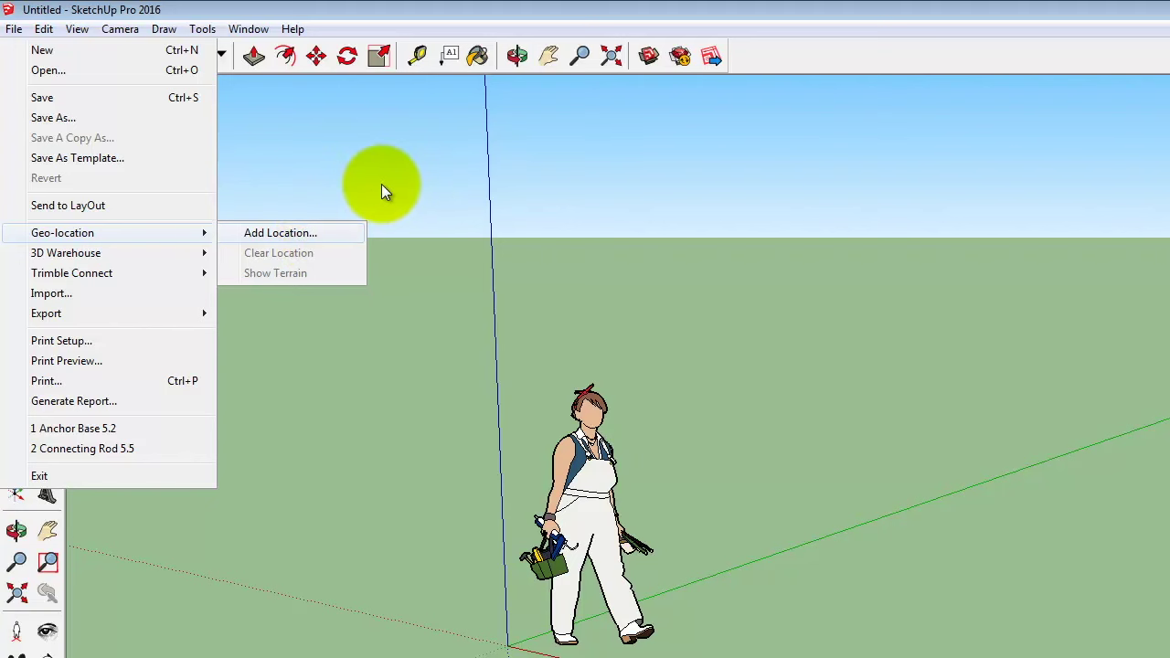
{"action": "left_click", "coordinate": [274, 234]}
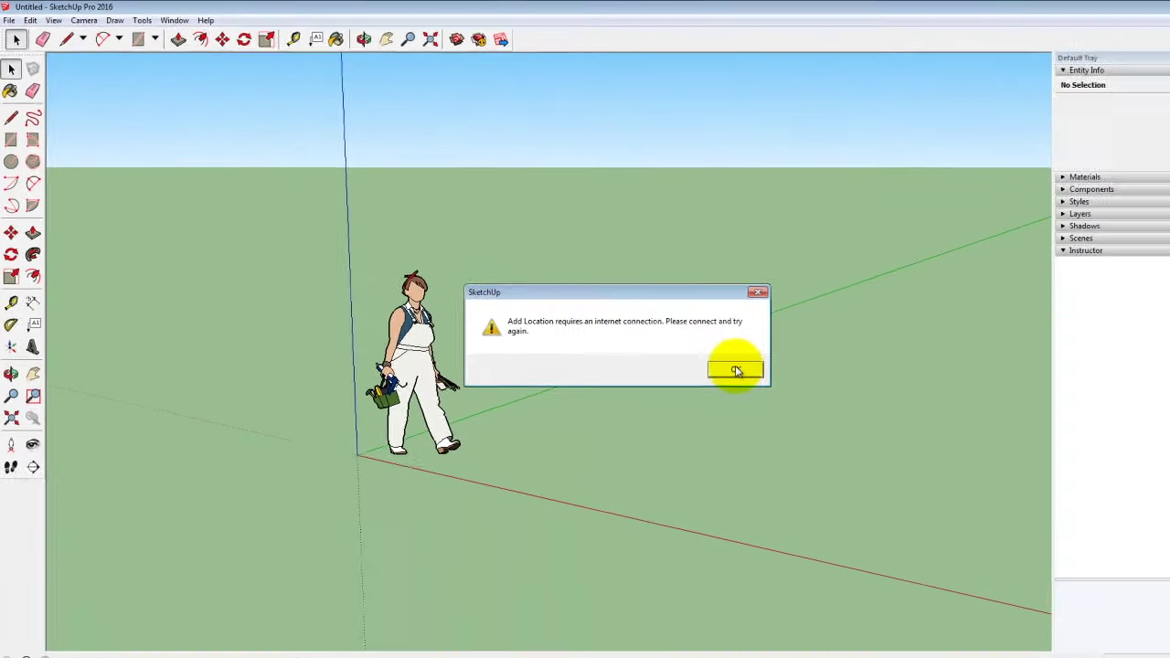
{"action": "left_click", "coordinate": [698, 351]}
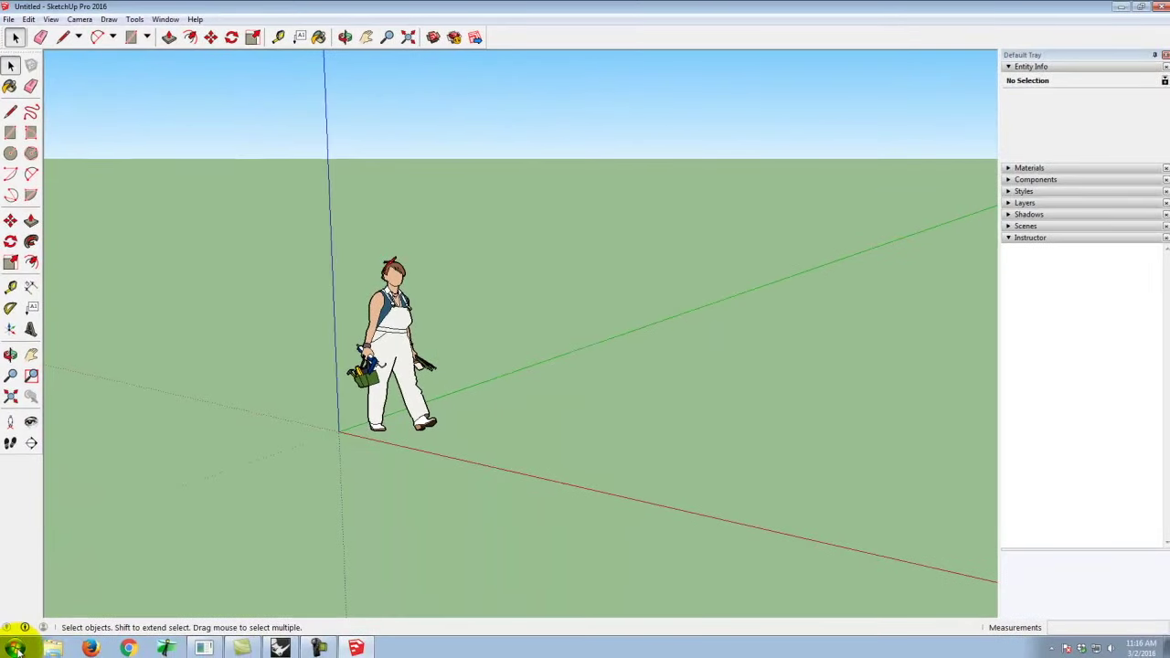
{"action": "left_click", "coordinate": [15, 647]}
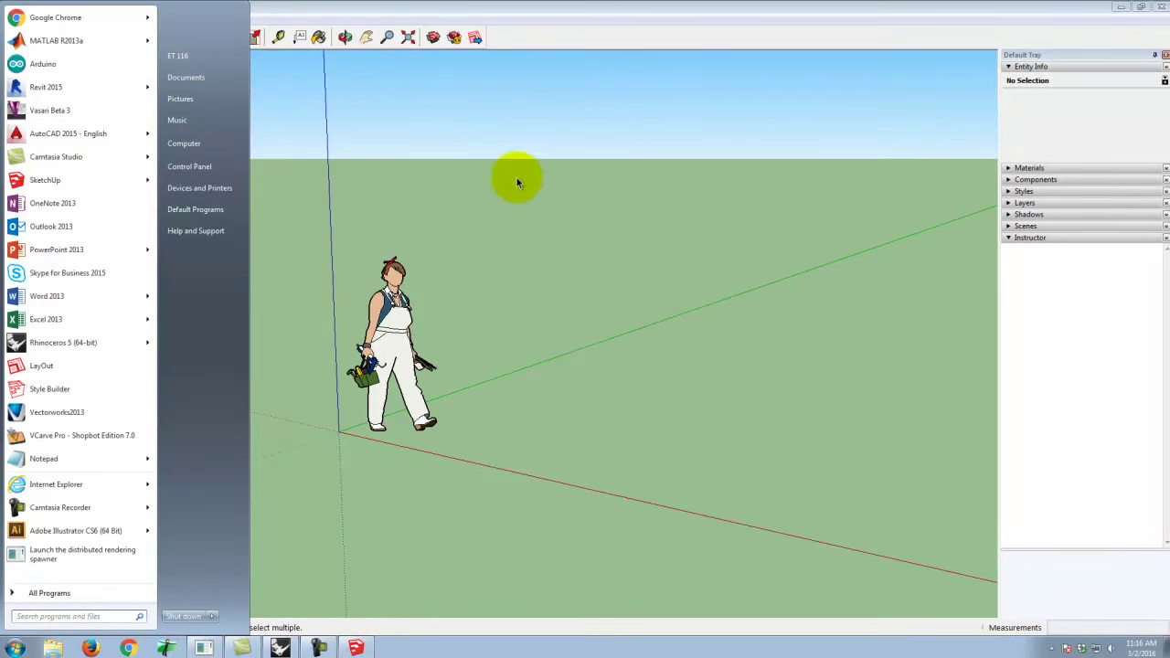
Launch Chrome and load the digitaltoolsforarchitects.com course website.
{"action": "left_click", "coordinate": [510, 108]}
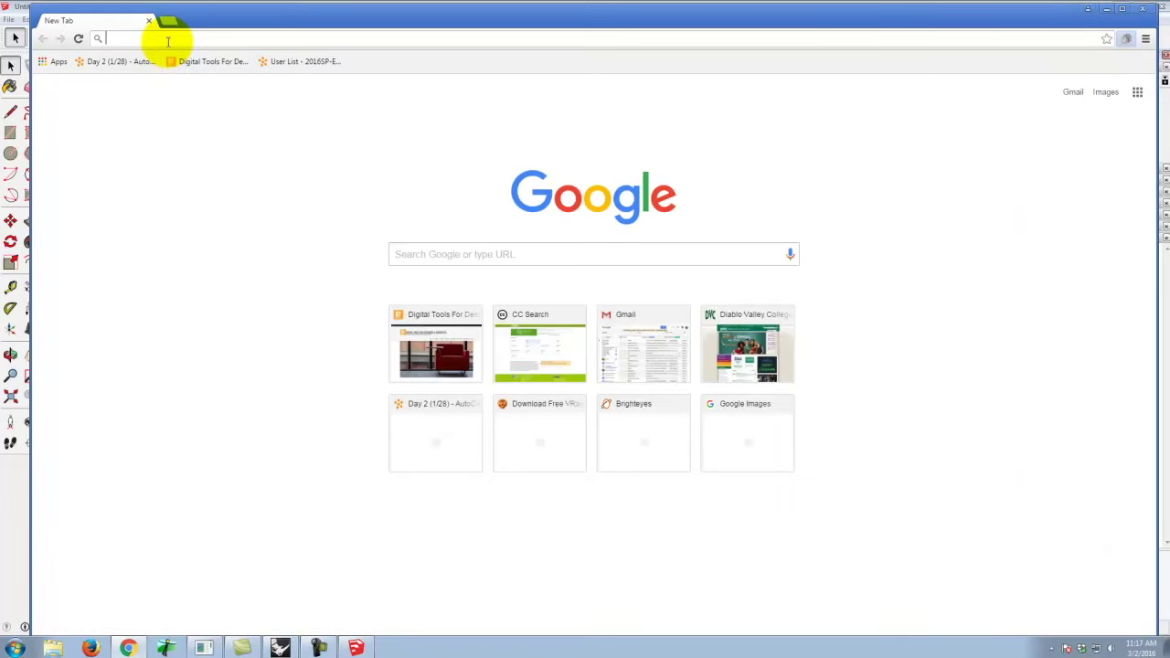
{"action": "type", "text": "www.digitaltoolsforarchitects.com"}
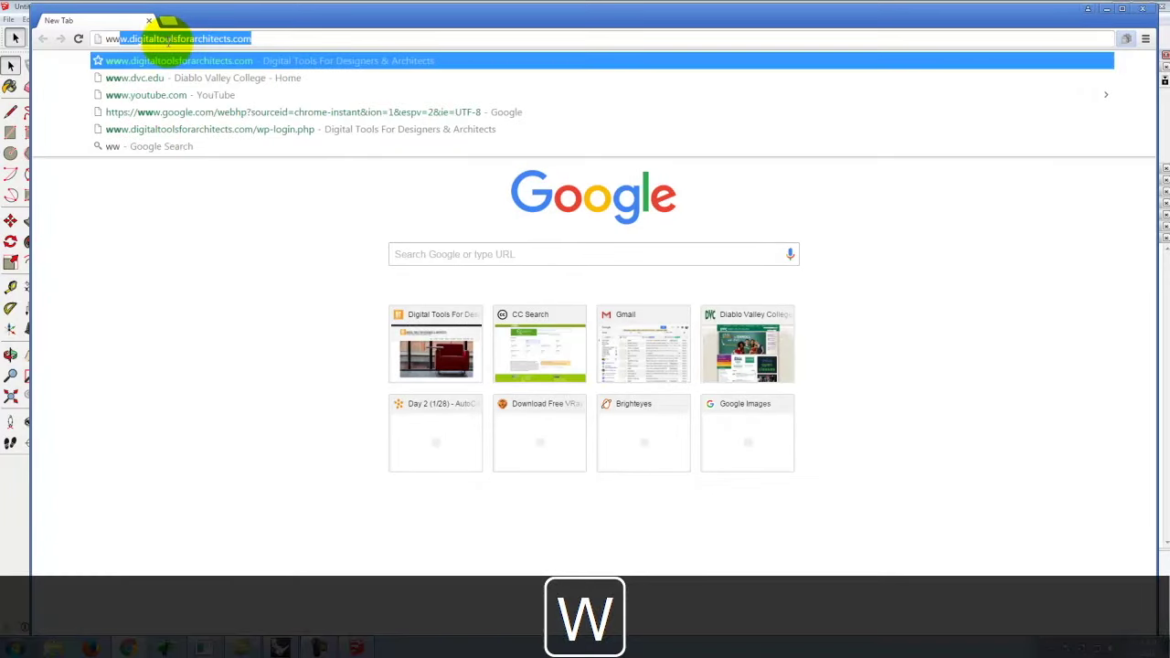
{"action": "key", "text": "Return"}
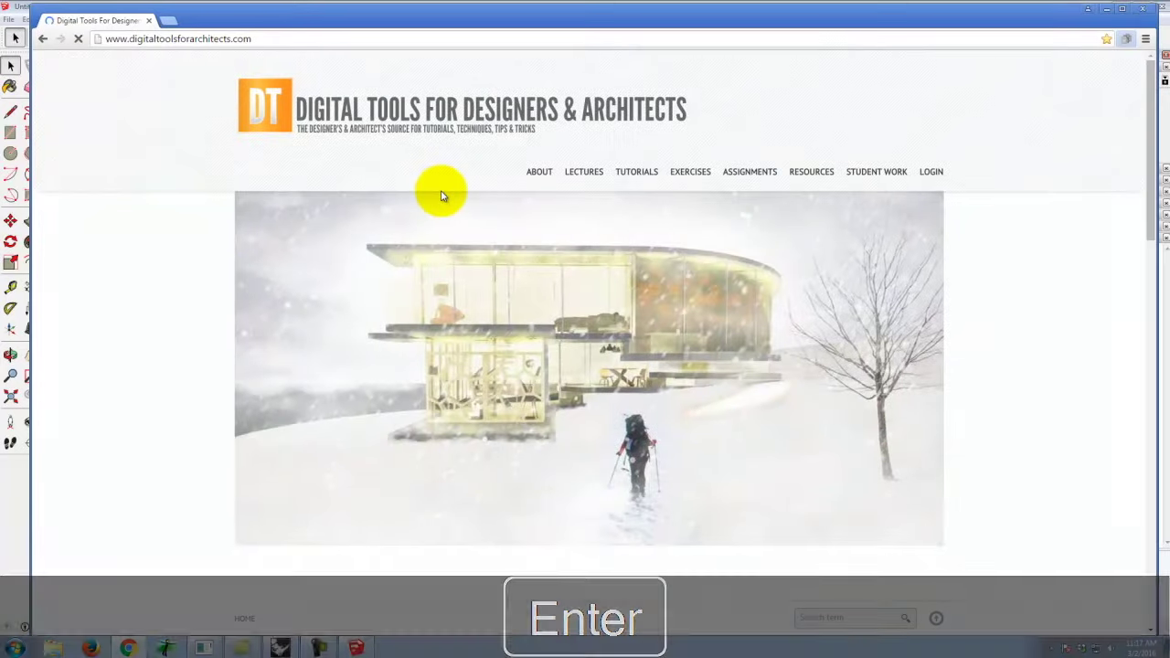
Open Exercise 211 under Exercises > A136 > Spring 2016, then go to the login page.
{"action": "mouse_move", "coordinate": [582, 170]}
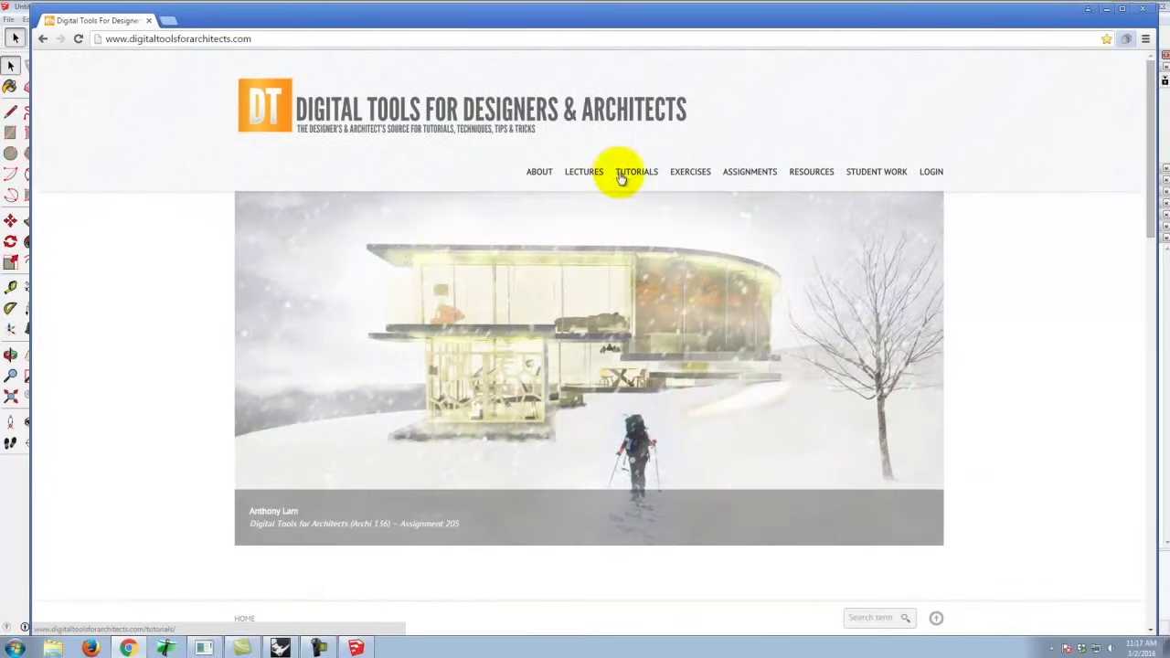
{"action": "mouse_move", "coordinate": [687, 177]}
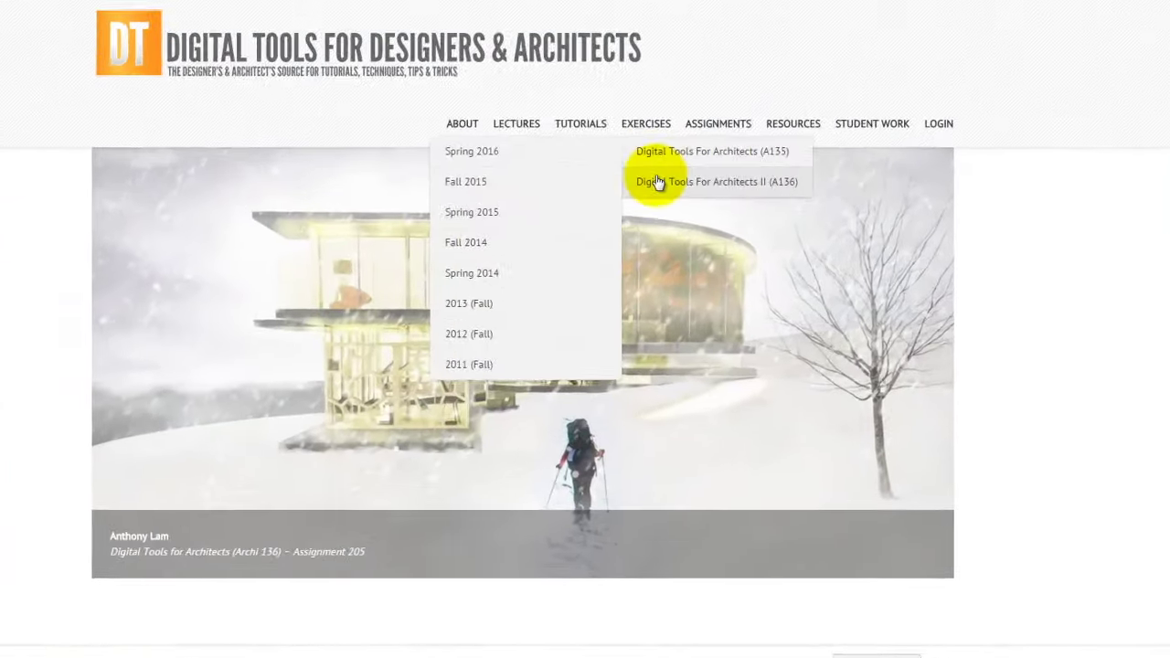
{"action": "mouse_move", "coordinate": [657, 181]}
{"action": "left_click", "coordinate": [536, 182]}
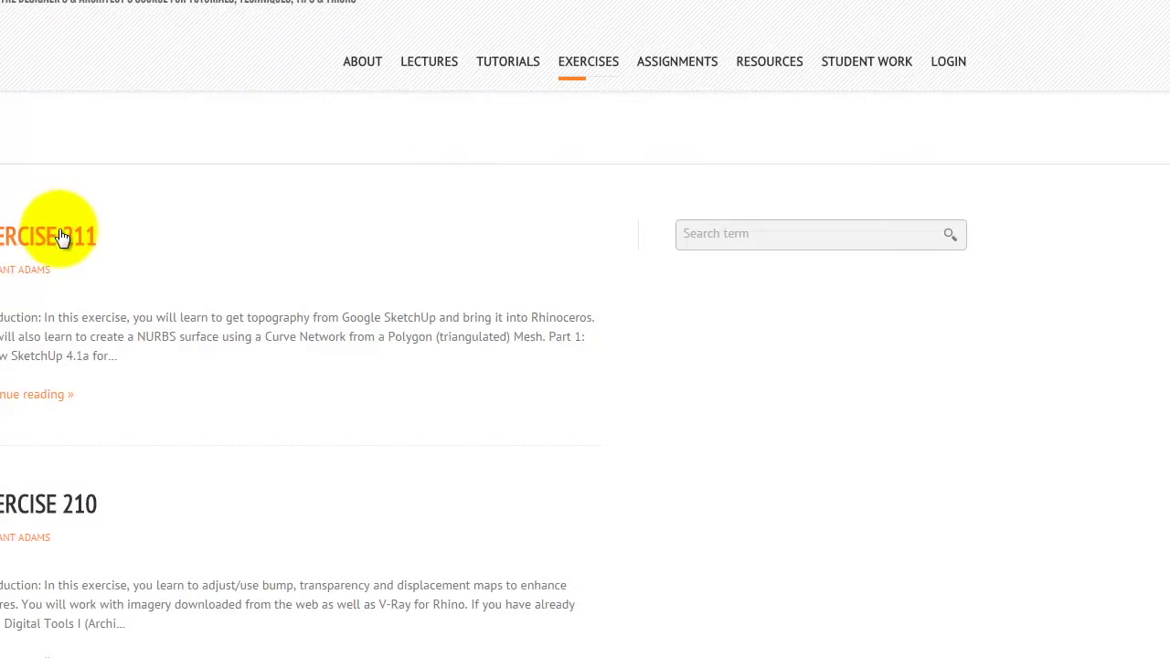
{"action": "left_click", "coordinate": [58, 230]}
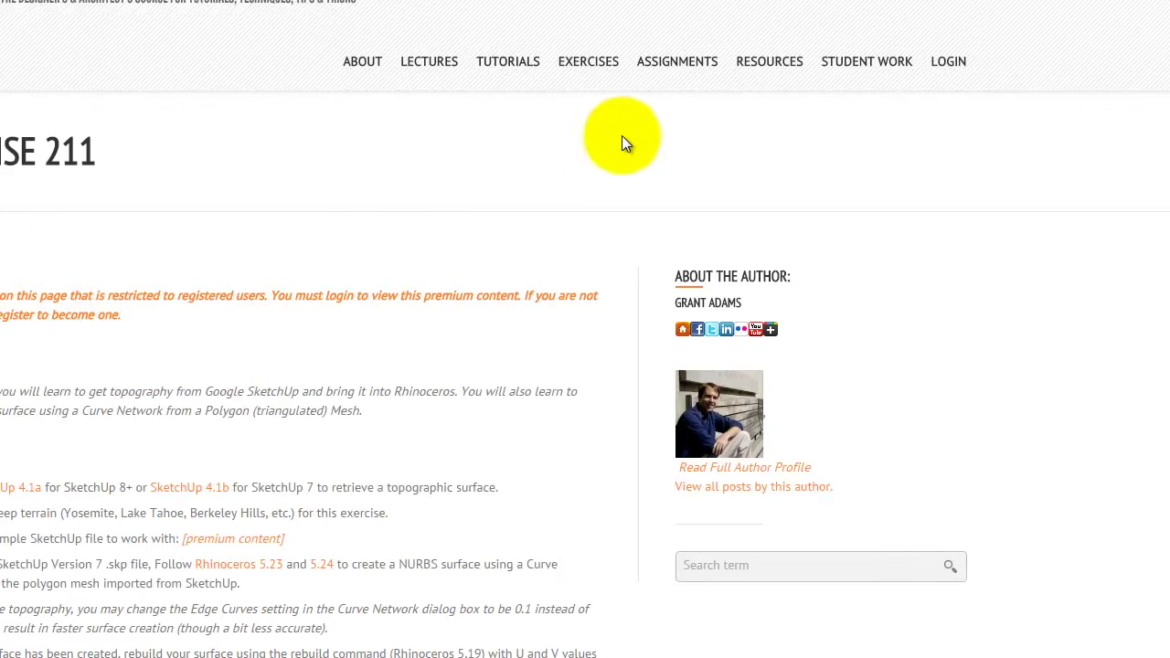
{"action": "left_click", "coordinate": [948, 62]}
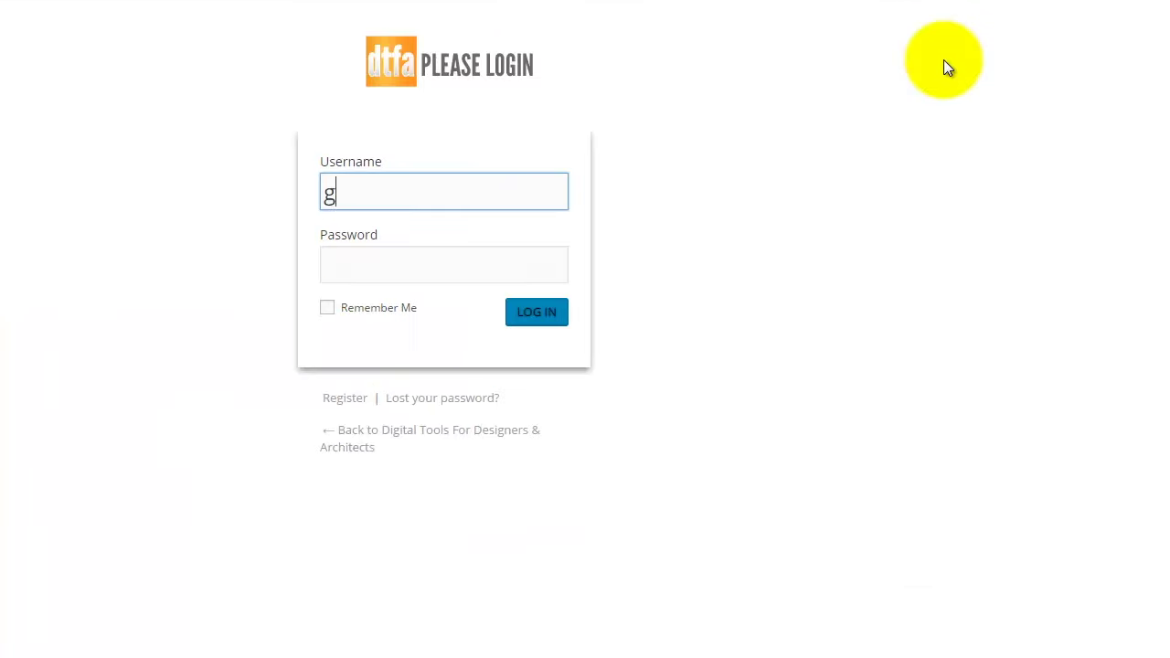
Log in with the account username and password, then scroll down to the Hawaii_Example_Terrain link.
{"action": "key", "text": "Tab"}
{"action": "type", "text": "•••••••••"}
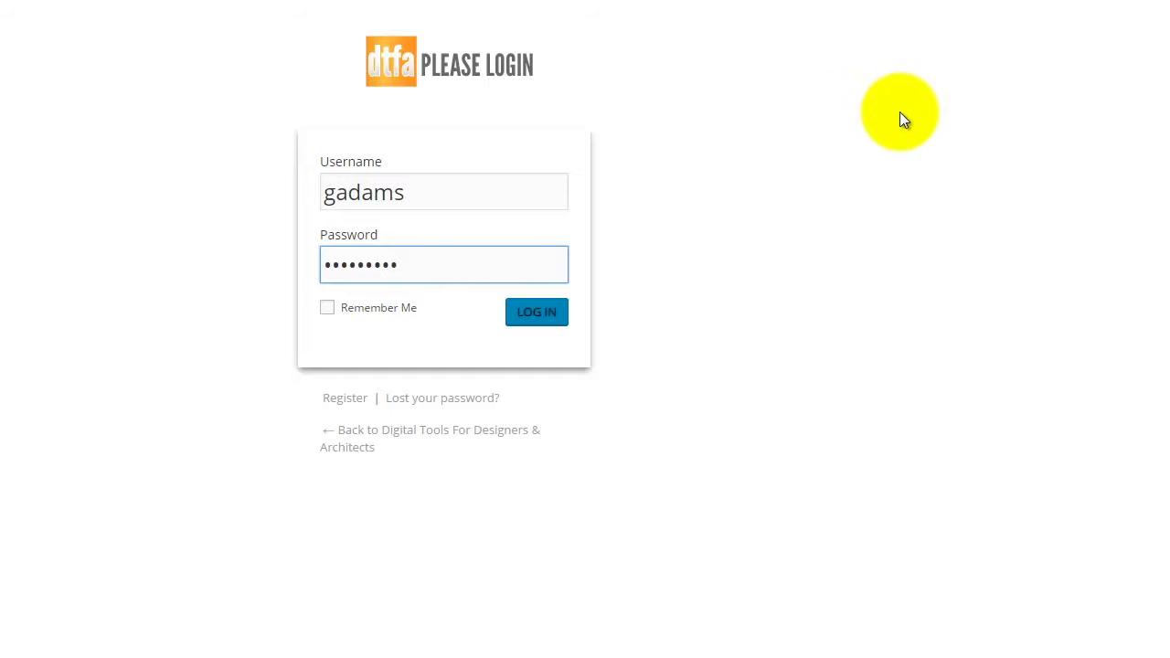
{"action": "key", "text": "Return"}
{"action": "scroll", "coordinate": [652, 274], "scroll_direction": "down", "scroll_amount": 2}
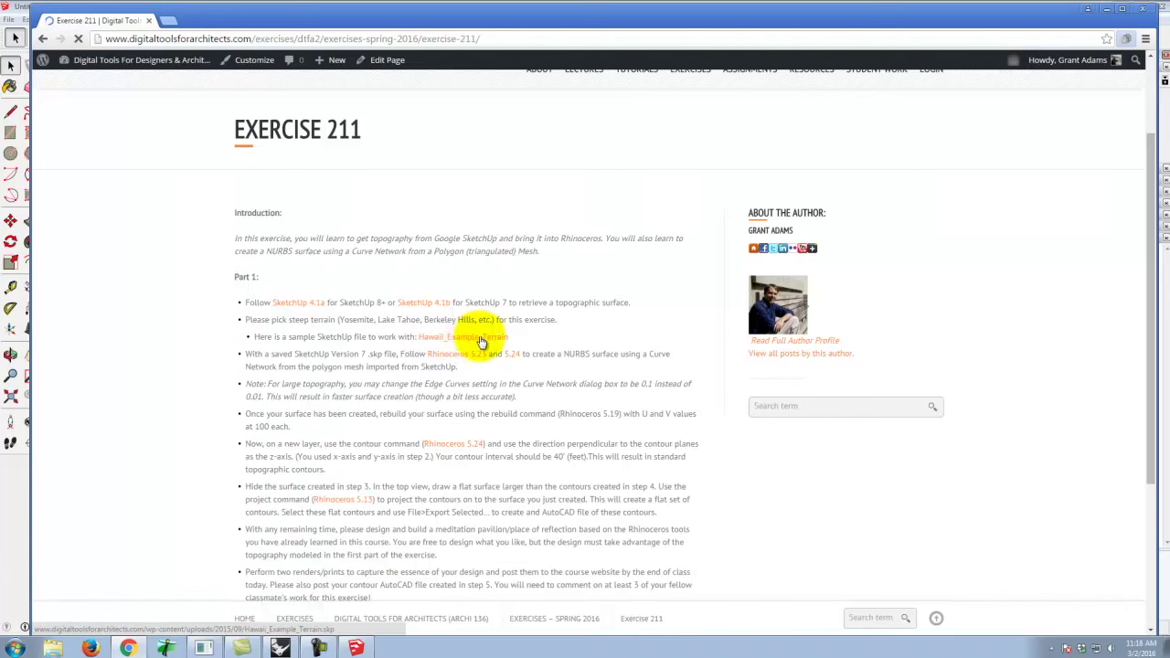
{"action": "right_click", "coordinate": [481, 339]}
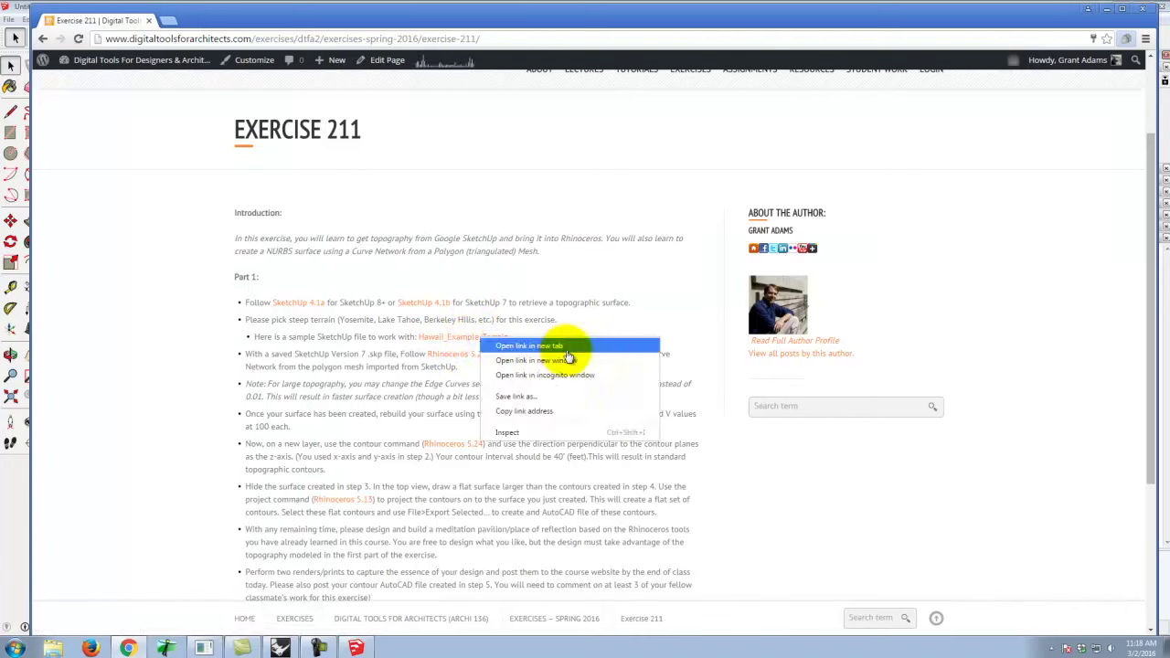
Save the Hawaii_Example_Terrain link, browsing to J:\Dropbox\A136 Exercises.
{"action": "left_click", "coordinate": [567, 396]}
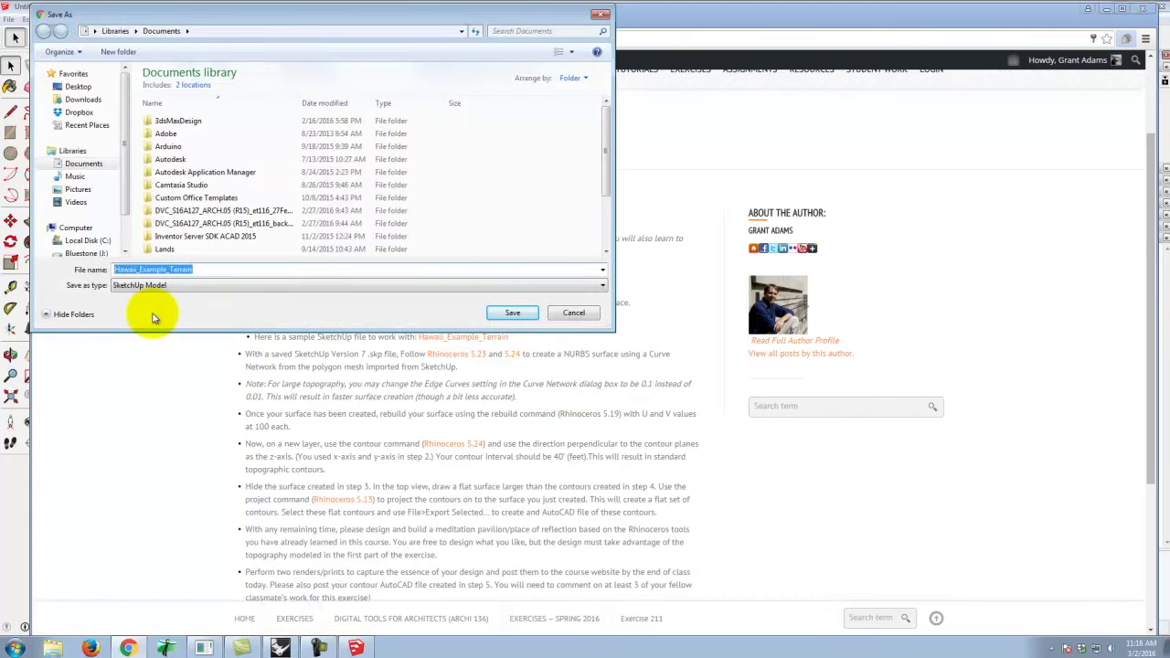
{"action": "left_click", "coordinate": [87, 250]}
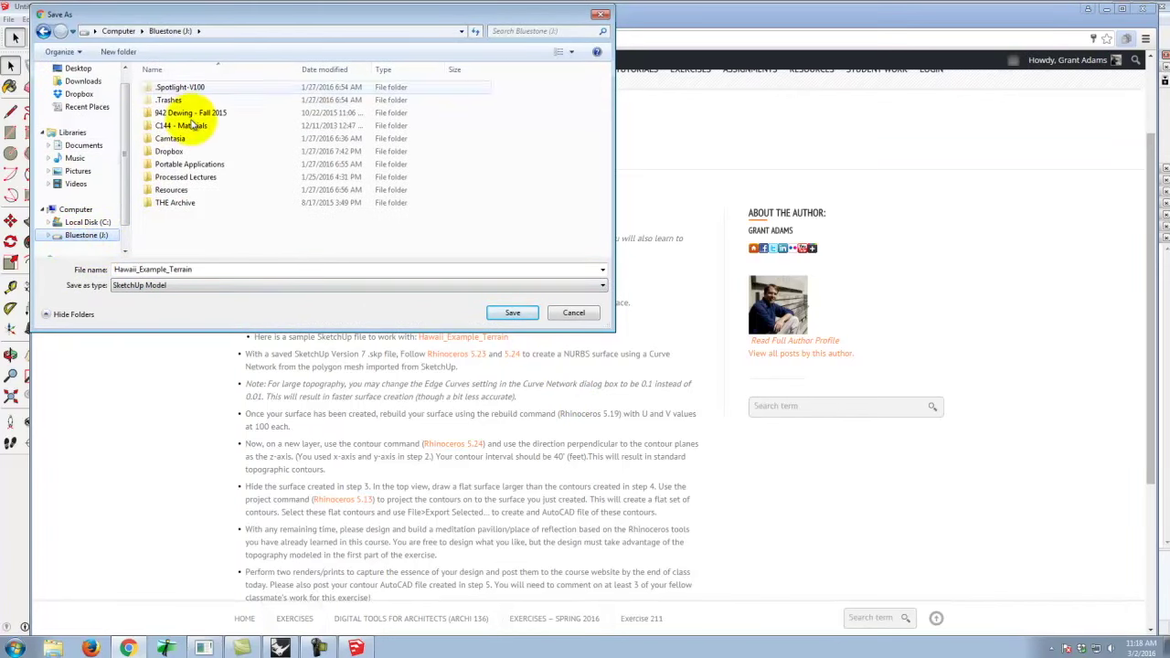
{"action": "left_click", "coordinate": [172, 153]}
{"action": "double_click", "coordinate": [172, 153]}
{"action": "double_click", "coordinate": [170, 100]}
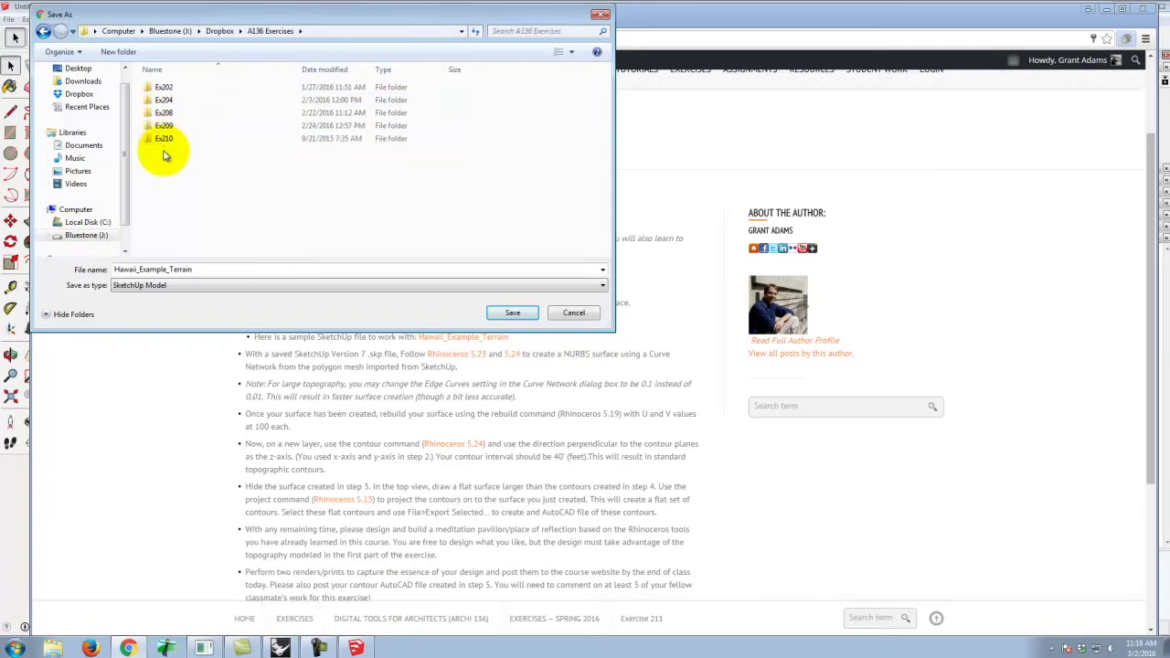
Create a new Ex211 folder there and save the terrain file into it.
{"action": "left_click", "coordinate": [119, 52]}
{"action": "type", "text": "Ex211"}
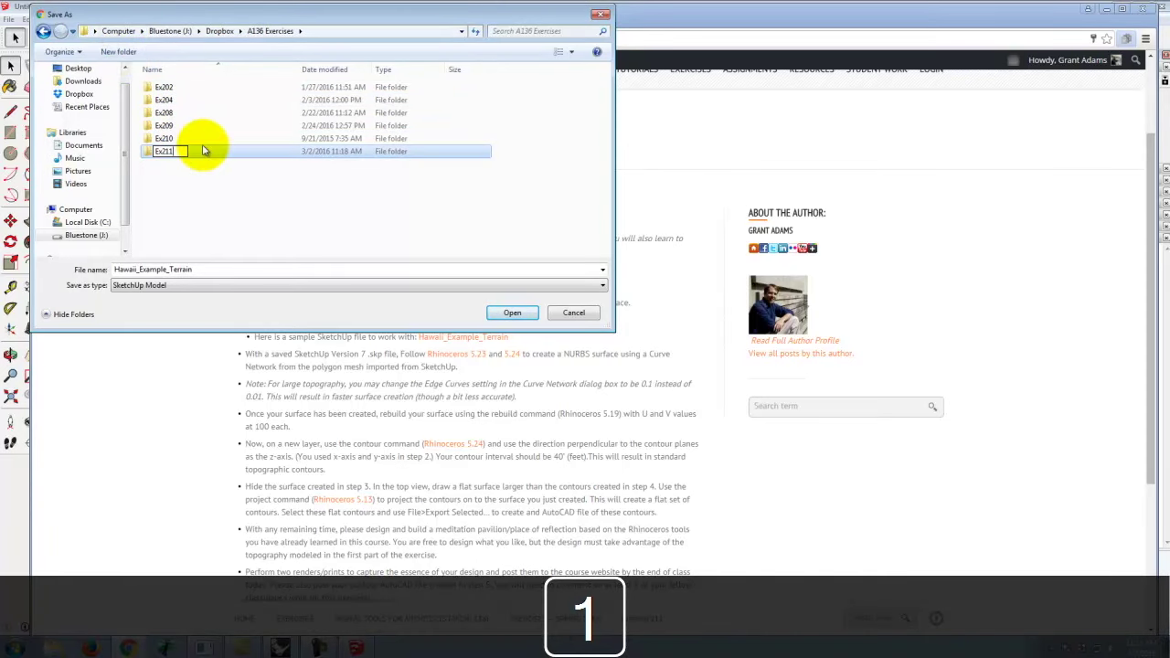
{"action": "key", "text": "Return"}
{"action": "double_click", "coordinate": [204, 150]}
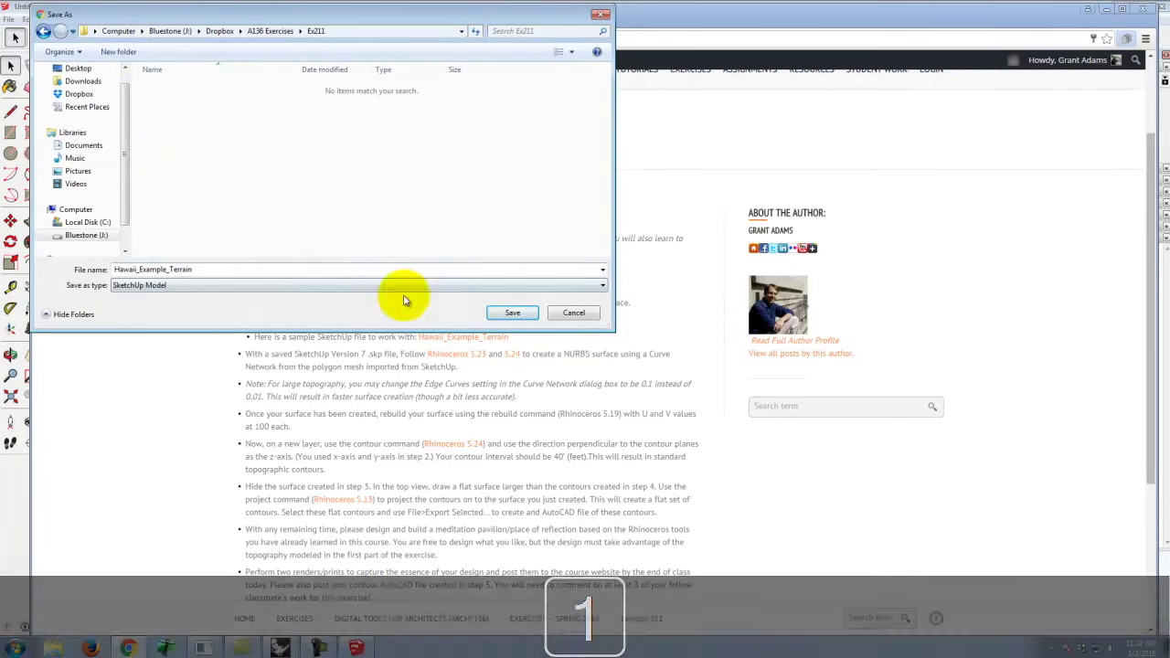
{"action": "left_click", "coordinate": [513, 313]}
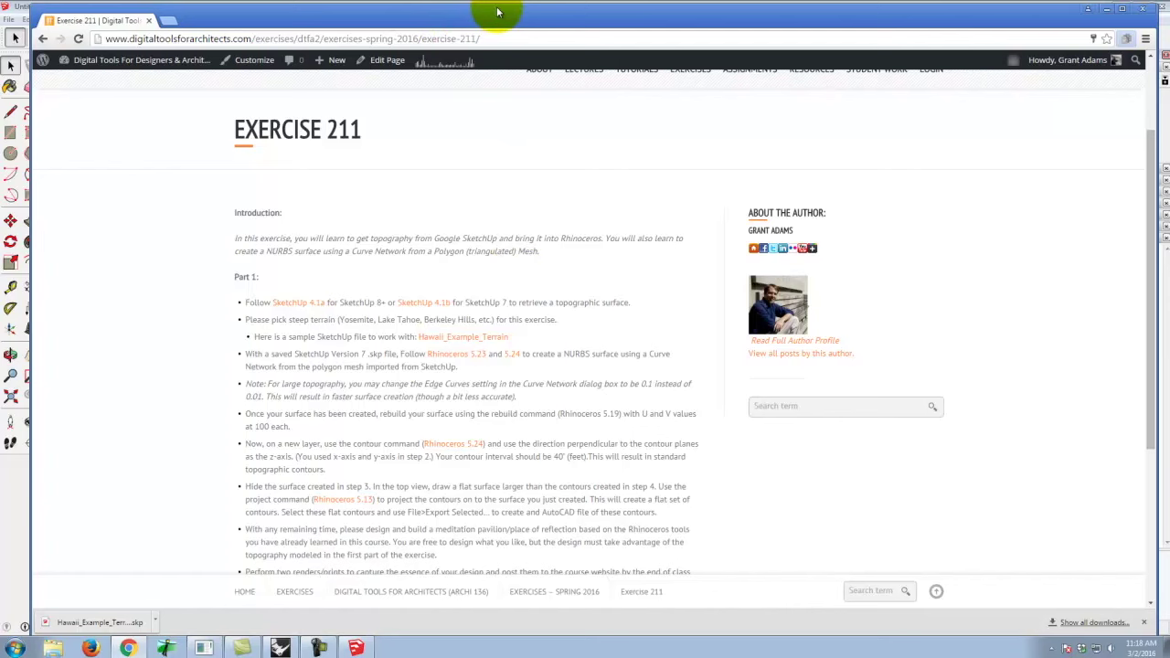
{"action": "left_click", "coordinate": [13, 9]}
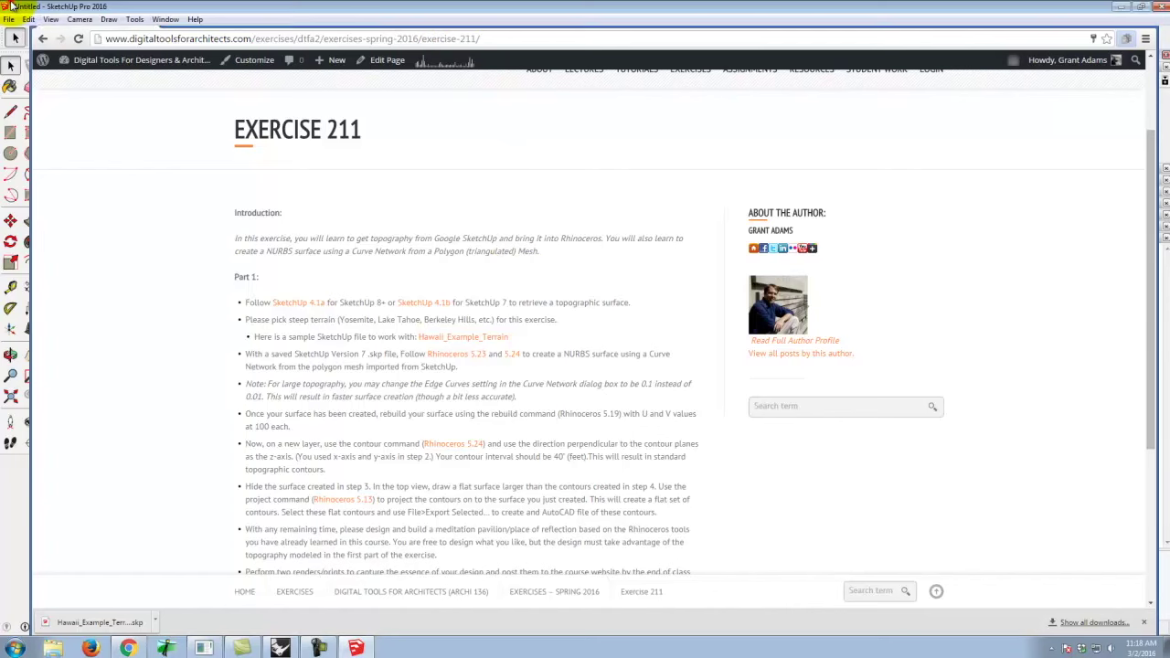
Close SketchUp, switch to Rhino and start an import, leaving the file type unchanged.
{"action": "left_click", "coordinate": [1162, 8]}
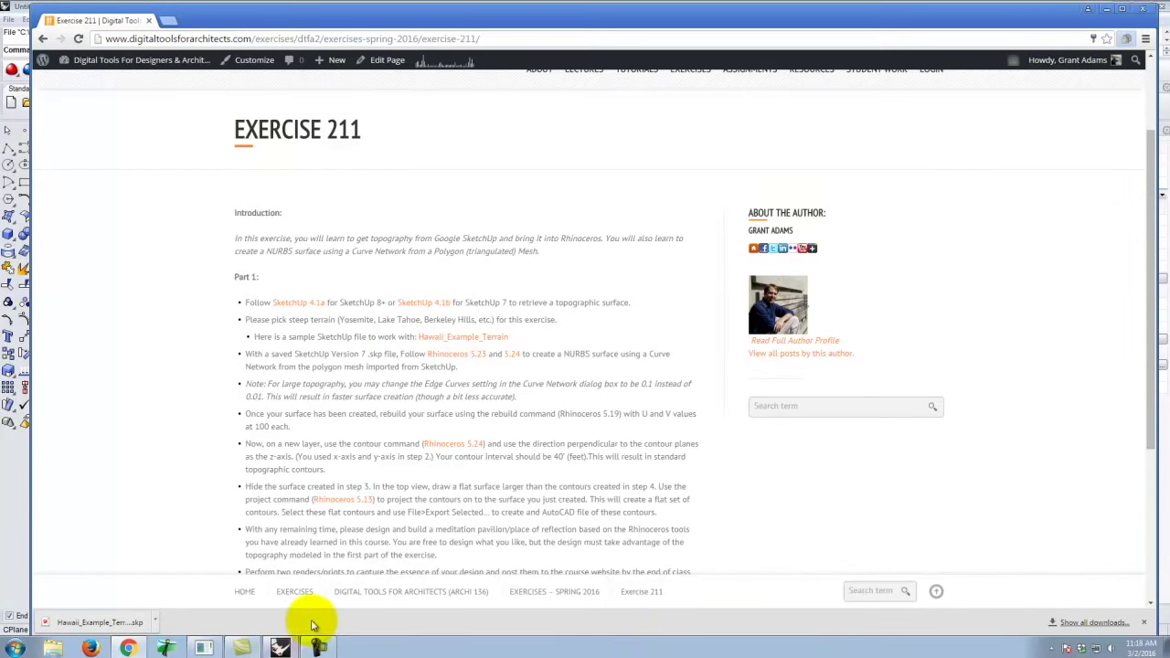
{"action": "left_click", "coordinate": [280, 648]}
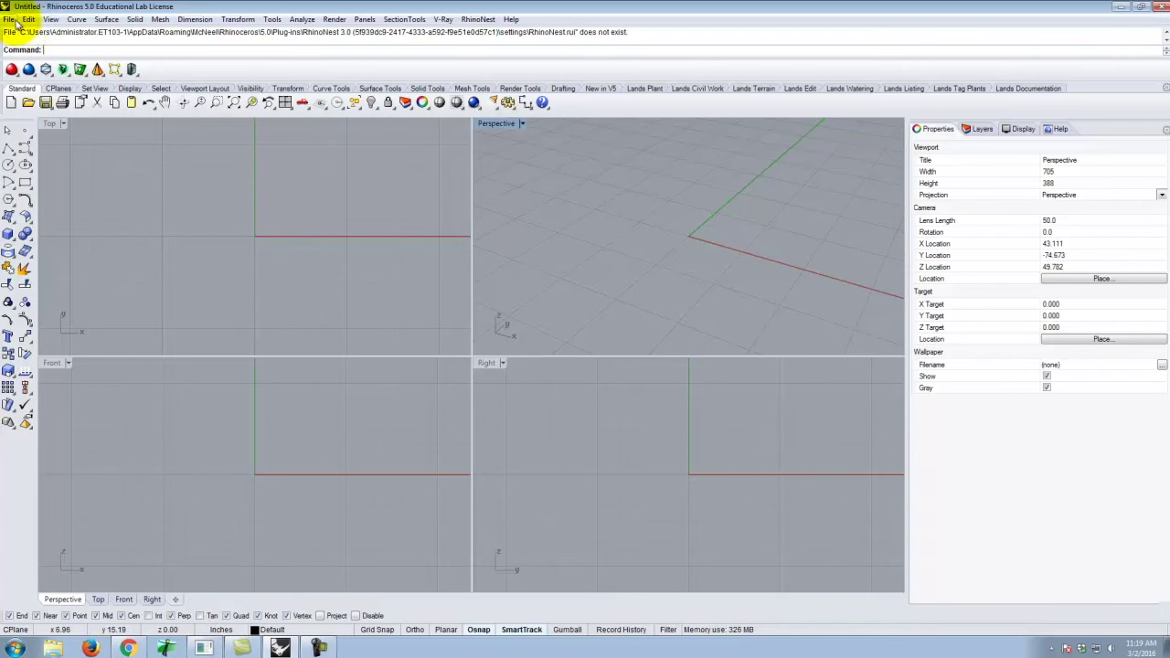
{"action": "left_click", "coordinate": [8, 19]}
{"action": "left_click", "coordinate": [48, 164]}
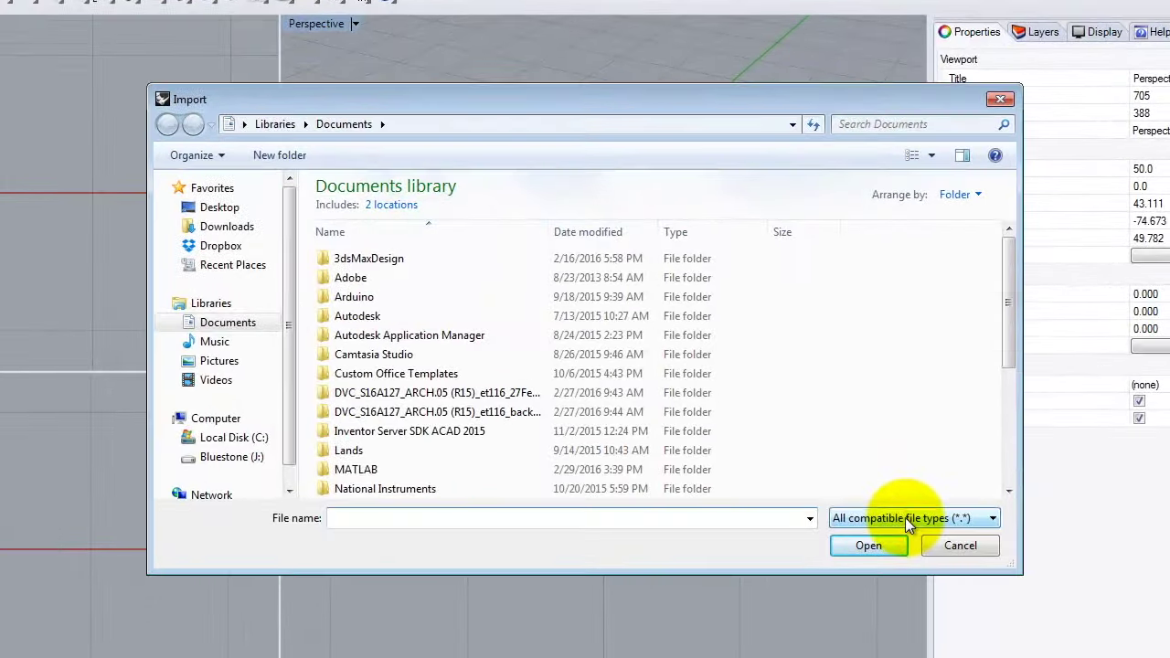
{"action": "left_click", "coordinate": [895, 453]}
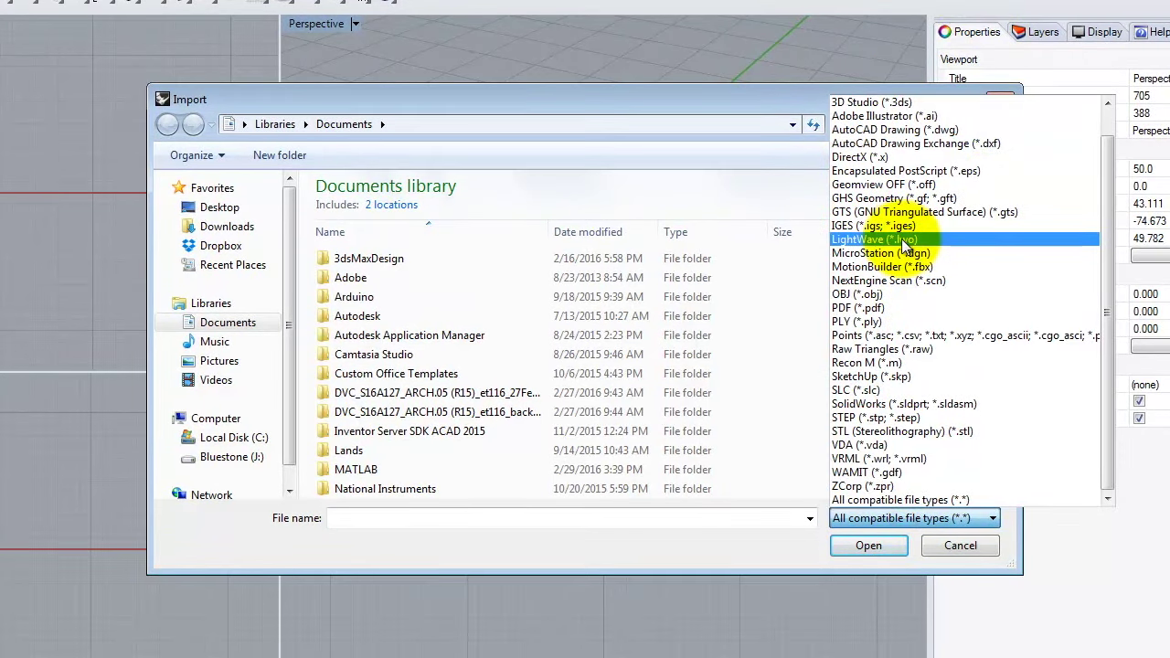
{"action": "left_click", "coordinate": [684, 99]}
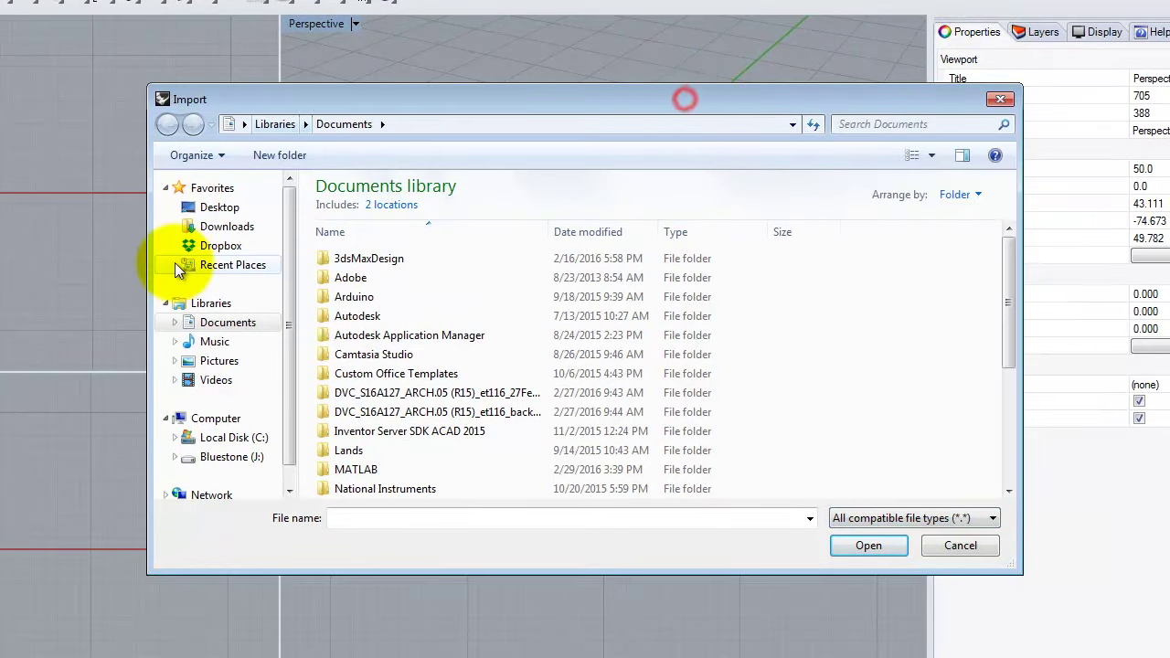
Browse to J:\Dropbox\A136 Exercises\Ex211 and open Hawaii_Example_Terrain.
{"action": "left_click", "coordinate": [223, 459]}
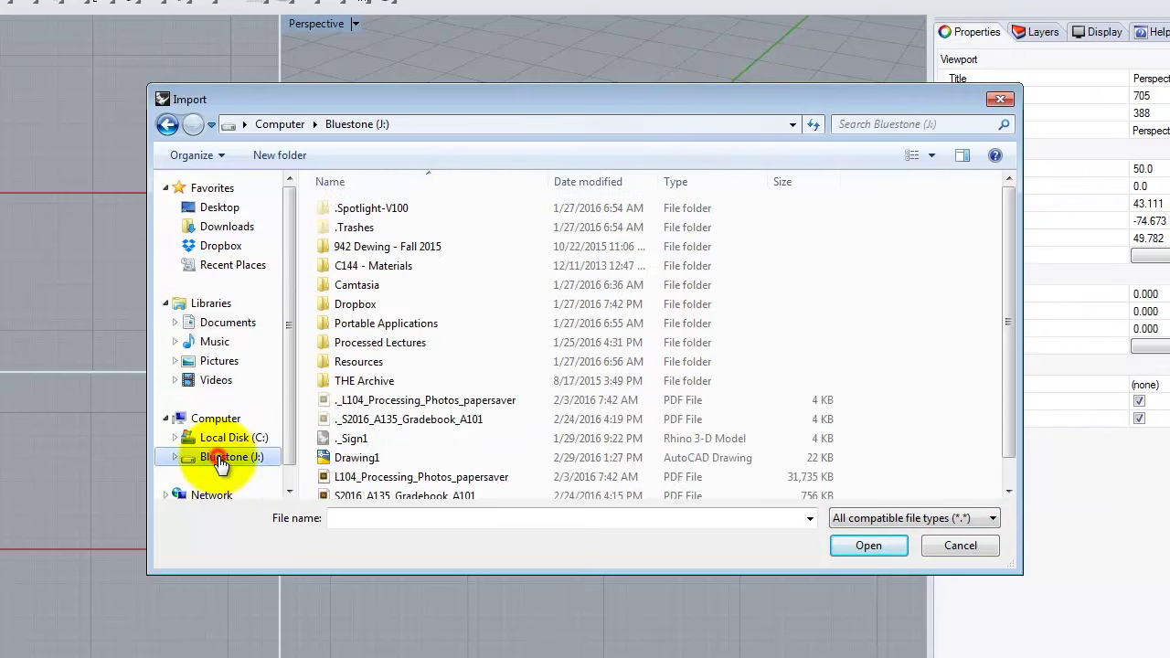
{"action": "double_click", "coordinate": [346, 304]}
{"action": "double_click", "coordinate": [355, 233]}
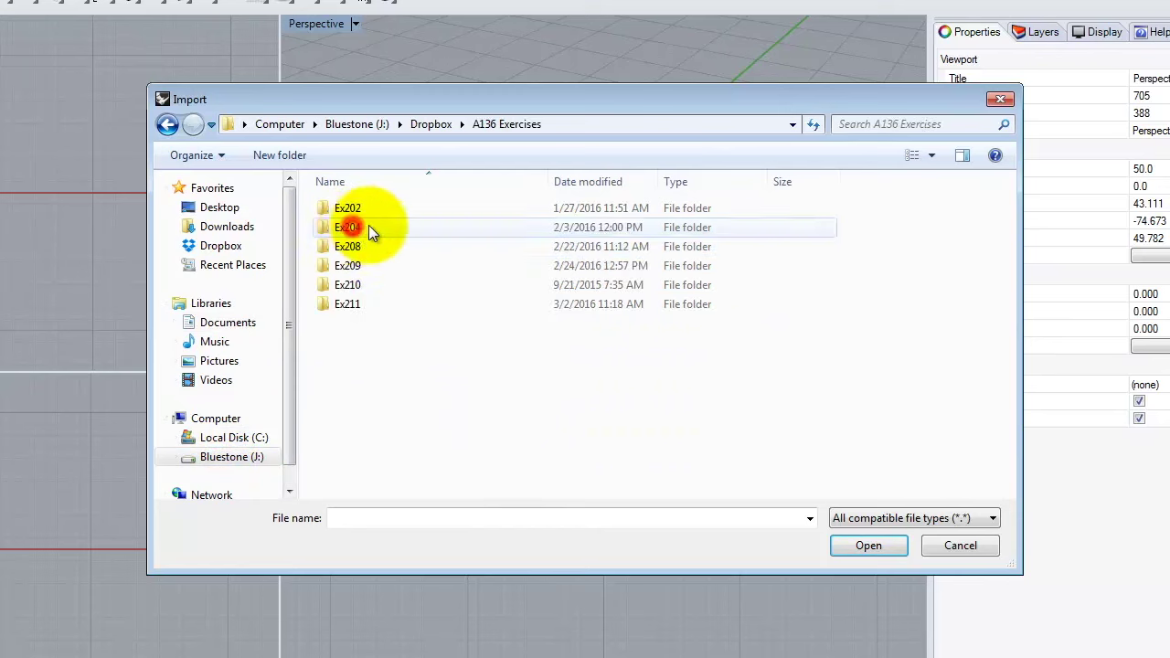
{"action": "double_click", "coordinate": [355, 304]}
{"action": "left_click", "coordinate": [370, 213]}
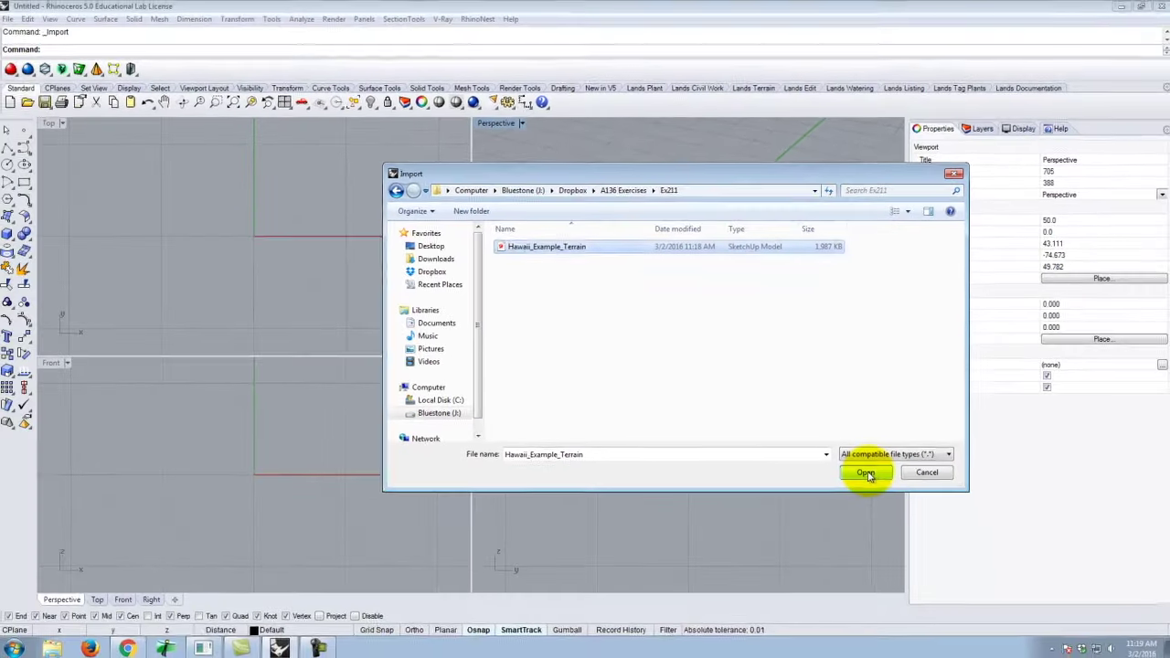
{"action": "left_click", "coordinate": [869, 546]}
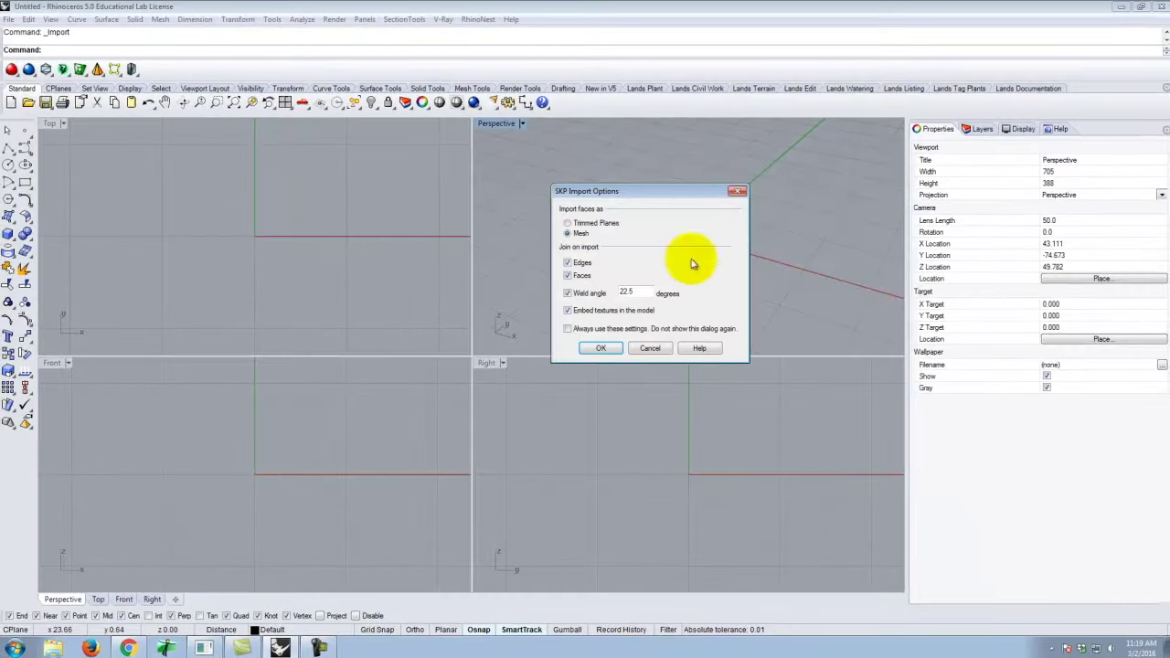
Accept the SKP import options: Mesh, Edges, Faces, and 22.5-degree weld angle.
{"action": "left_click_drag", "start_coordinate": [623, 193], "coordinate": [586, 173]}
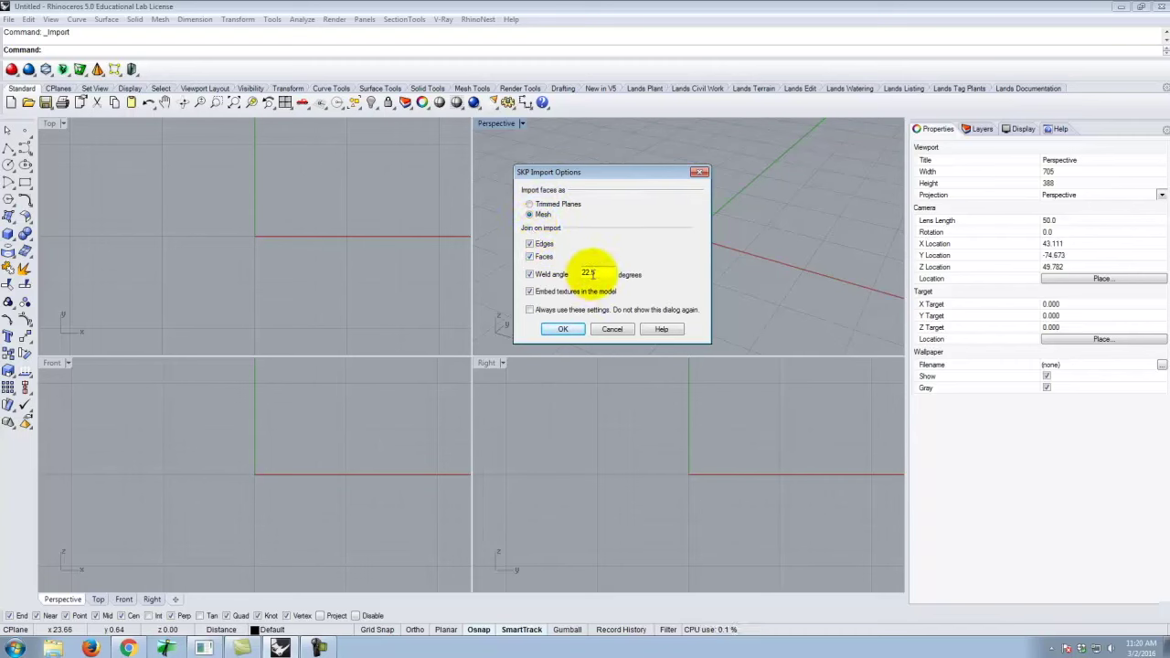
{"action": "left_click", "coordinate": [564, 329]}
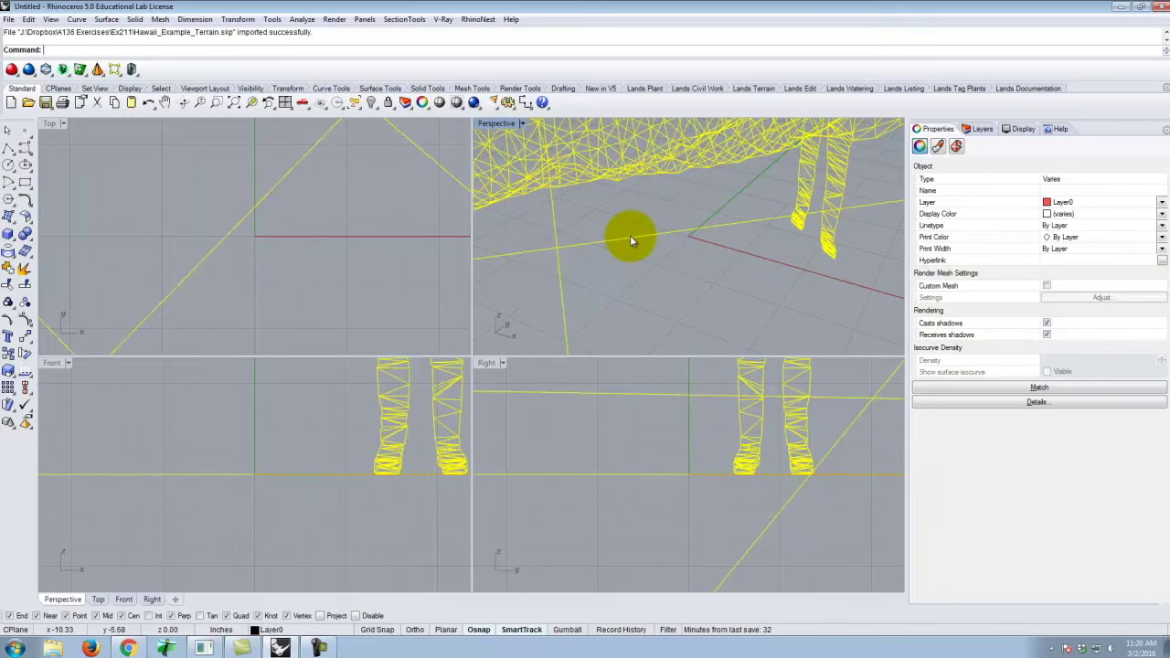
Maximize the Perspective view and delete the stray figure block beside the terrain.
{"action": "scroll", "coordinate": [630, 237], "scroll_direction": "up", "scroll_amount": 5}
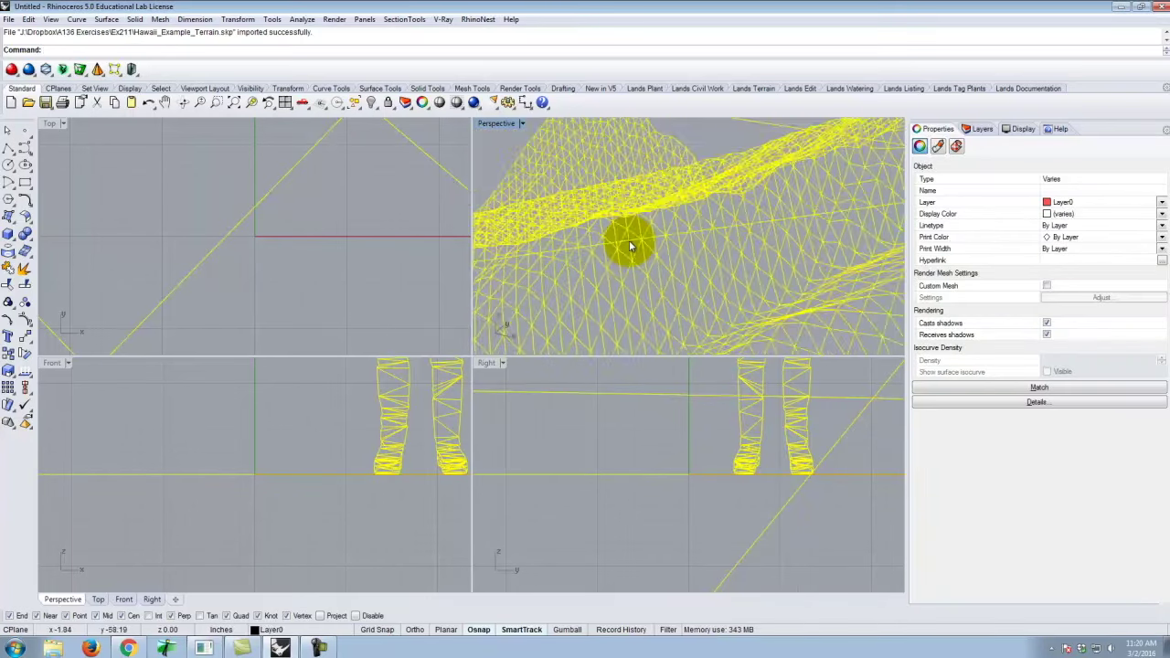
{"action": "scroll", "coordinate": [629, 239], "scroll_direction": "down", "scroll_amount": 5}
{"action": "right_click_drag", "start_coordinate": [630, 248], "coordinate": [653, 274]}
{"action": "scroll", "coordinate": [644, 258], "scroll_direction": "up", "scroll_amount": 4}
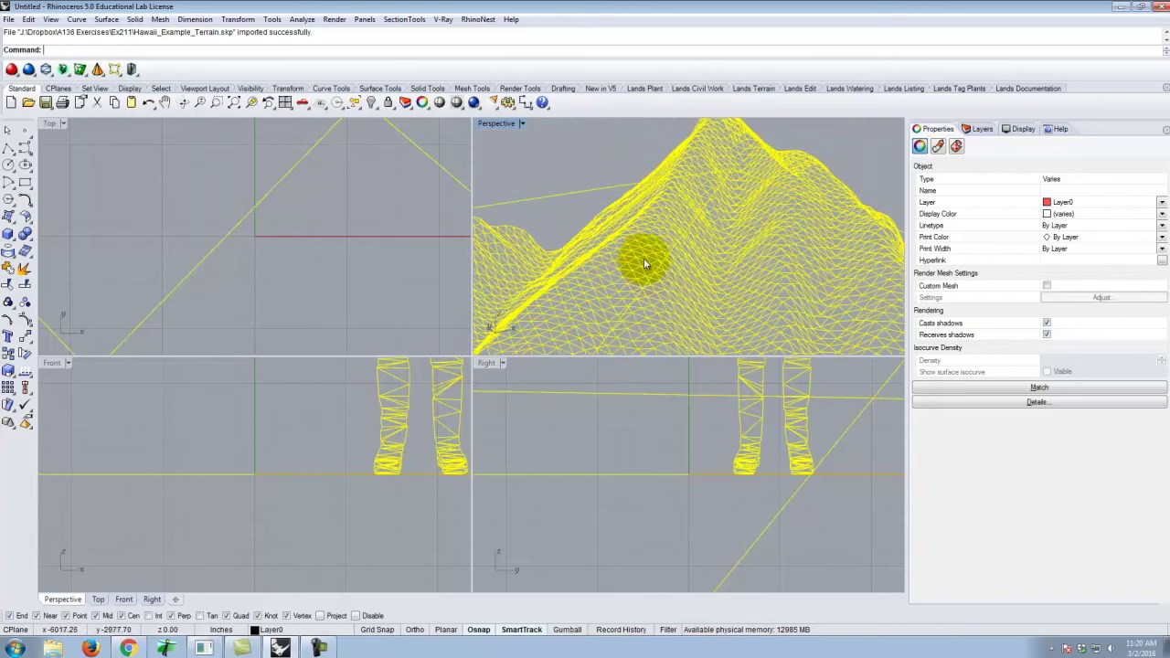
{"action": "double_click", "coordinate": [495, 123]}
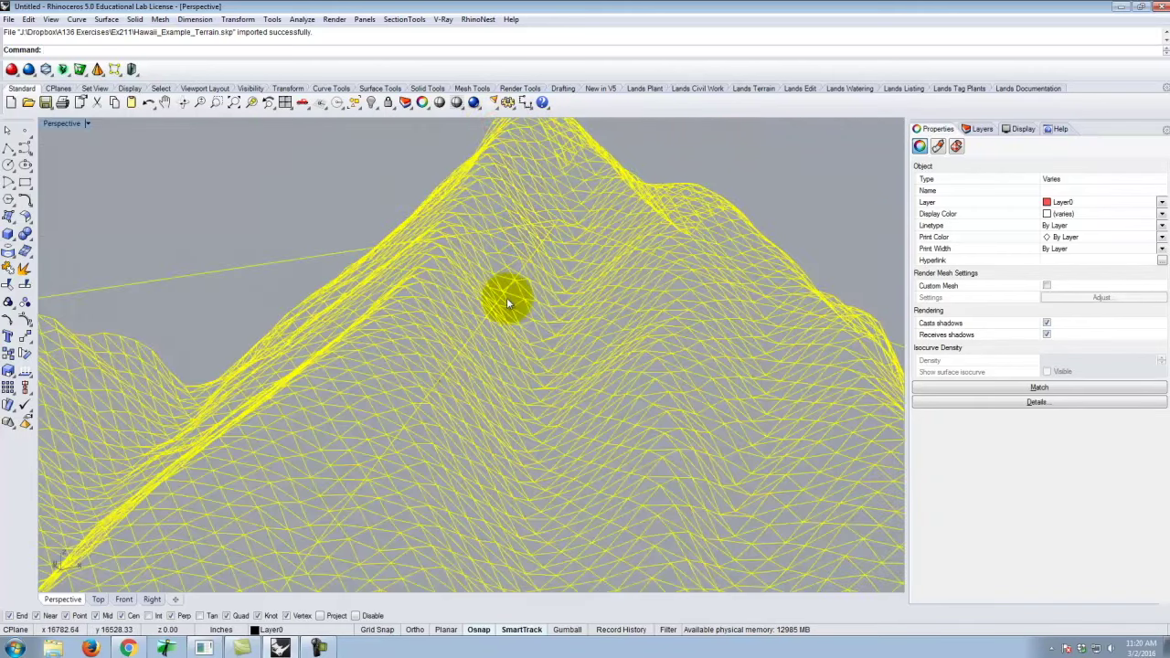
{"action": "scroll", "coordinate": [510, 303], "scroll_direction": "down", "scroll_amount": 3}
{"action": "right_click_drag", "start_coordinate": [518, 305], "coordinate": [470, 339]}
{"action": "scroll", "coordinate": [478, 335], "scroll_direction": "up", "scroll_amount": 6}
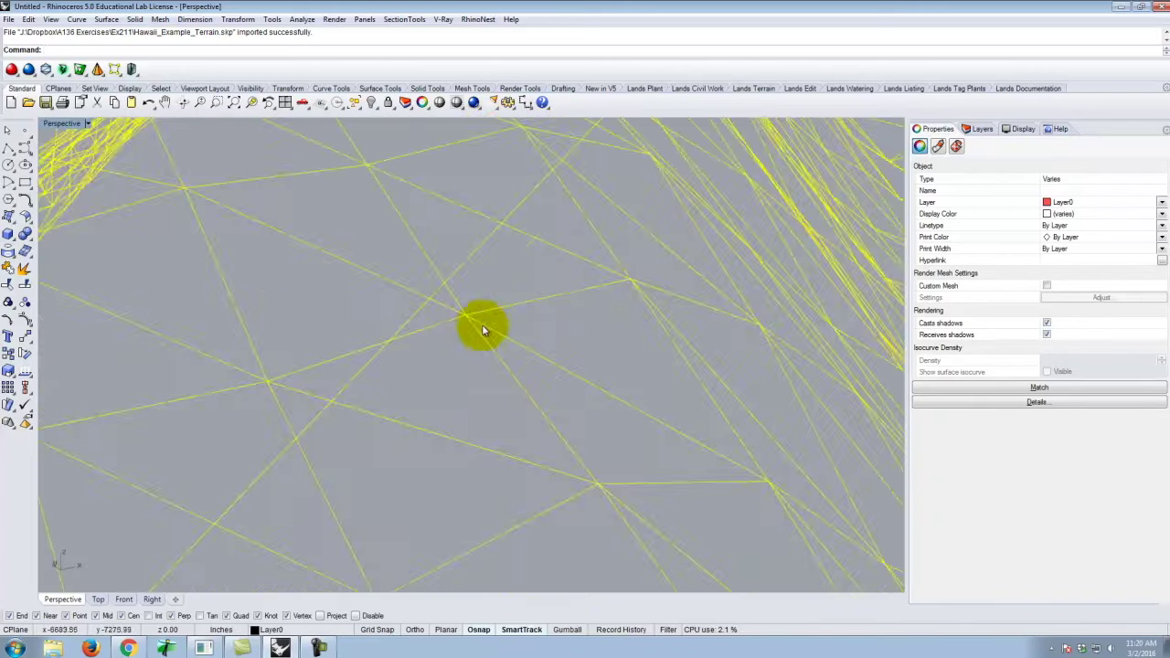
{"action": "scroll", "coordinate": [521, 291], "scroll_direction": "down", "scroll_amount": 5}
{"action": "scroll", "coordinate": [512, 373], "scroll_direction": "up", "scroll_amount": 4}
{"action": "right_click_drag", "start_coordinate": [514, 373], "coordinate": [392, 238]}
{"action": "scroll", "coordinate": [371, 244], "scroll_direction": "up", "scroll_amount": 5}
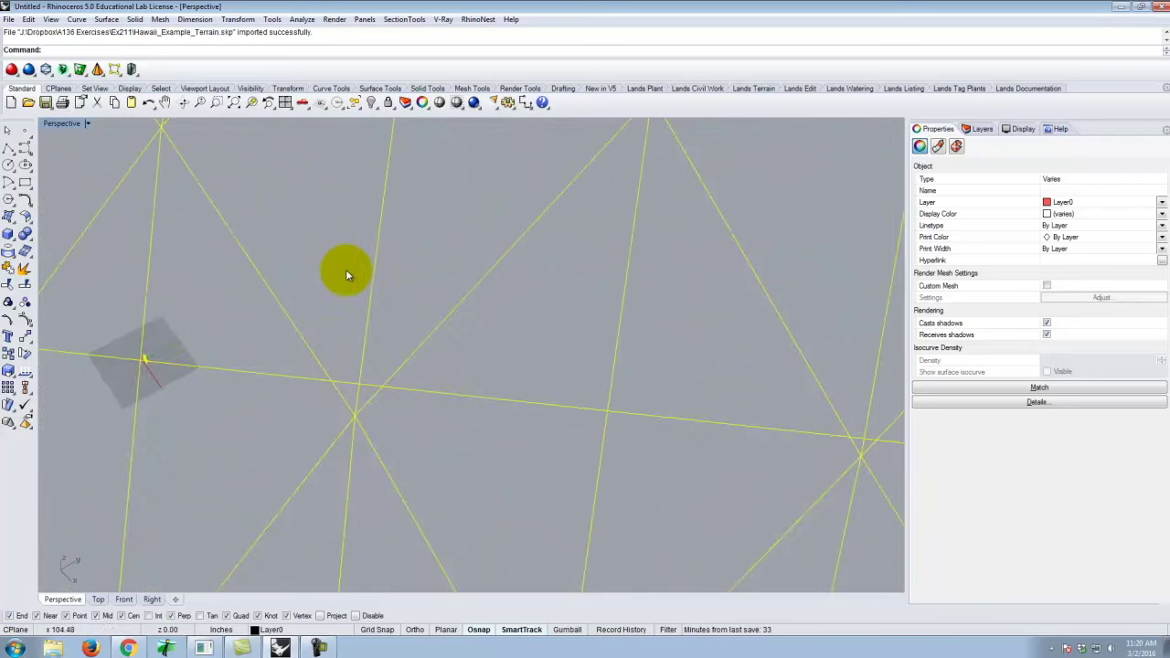
{"action": "right_click_drag", "start_coordinate": [116, 380], "coordinate": [180, 355]}
{"action": "left_click", "coordinate": [185, 331]}
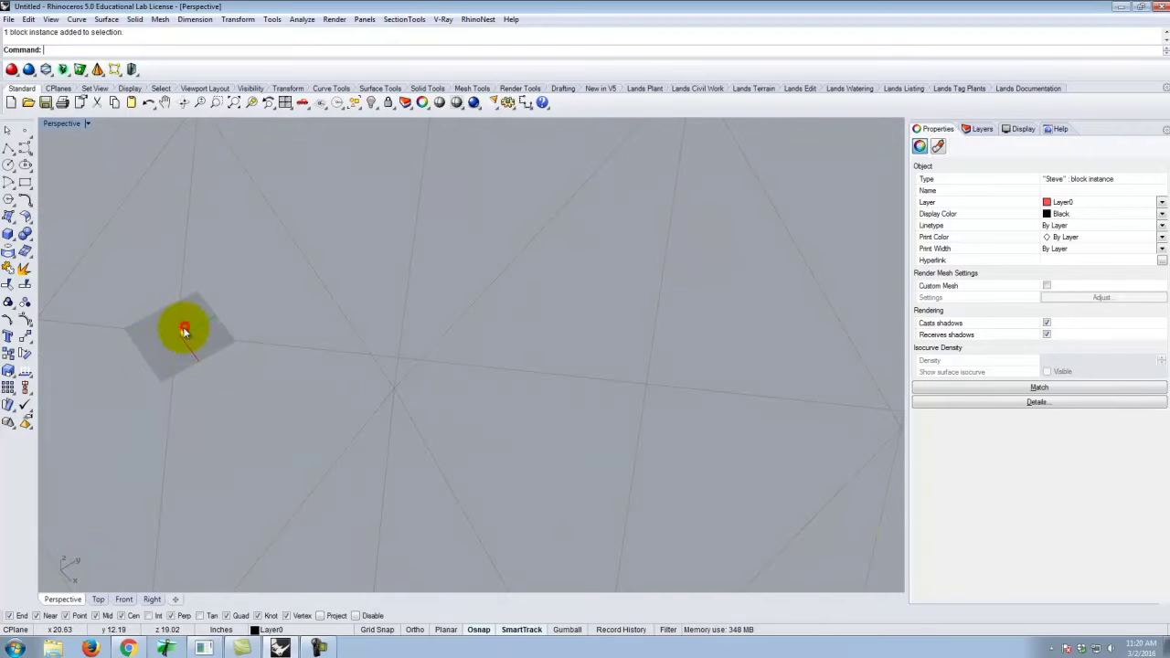
{"action": "key", "text": "Delete"}
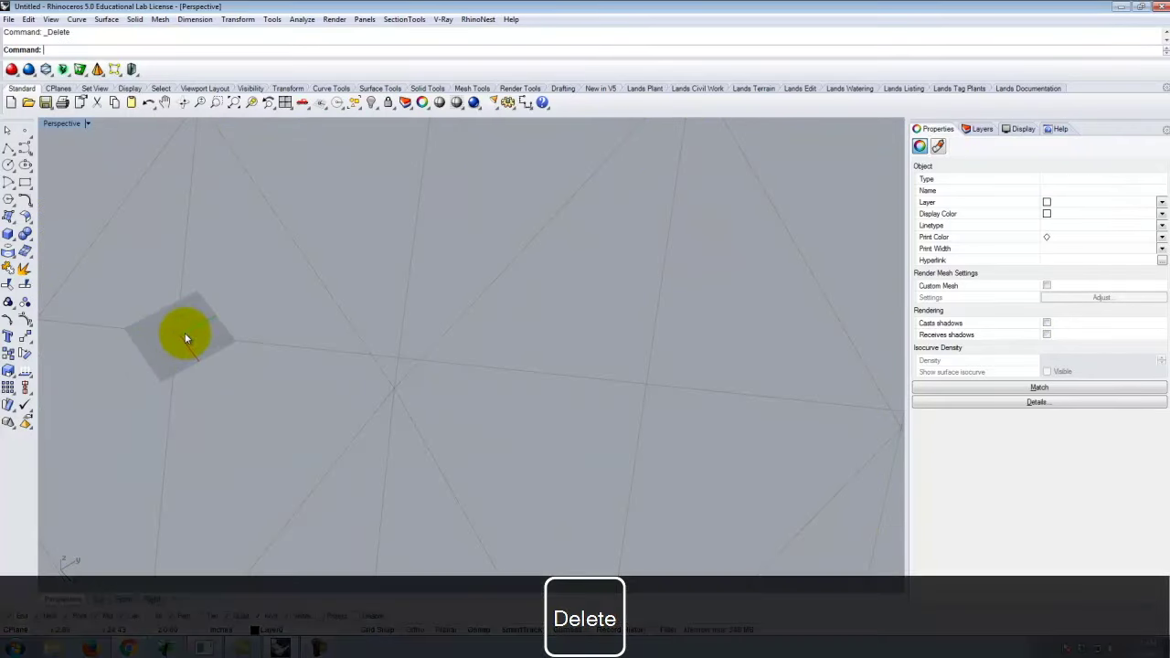
Switch the Perspective view to Shaded display mode.
{"action": "right_click_drag", "start_coordinate": [210, 329], "coordinate": [373, 357]}
{"action": "scroll", "coordinate": [373, 357], "scroll_direction": "down", "scroll_amount": 10}
{"action": "right_click_drag", "start_coordinate": [309, 391], "coordinate": [519, 340]}
{"action": "scroll", "coordinate": [519, 339], "scroll_direction": "up", "scroll_amount": 3}
{"action": "left_click", "coordinate": [360, 276]}
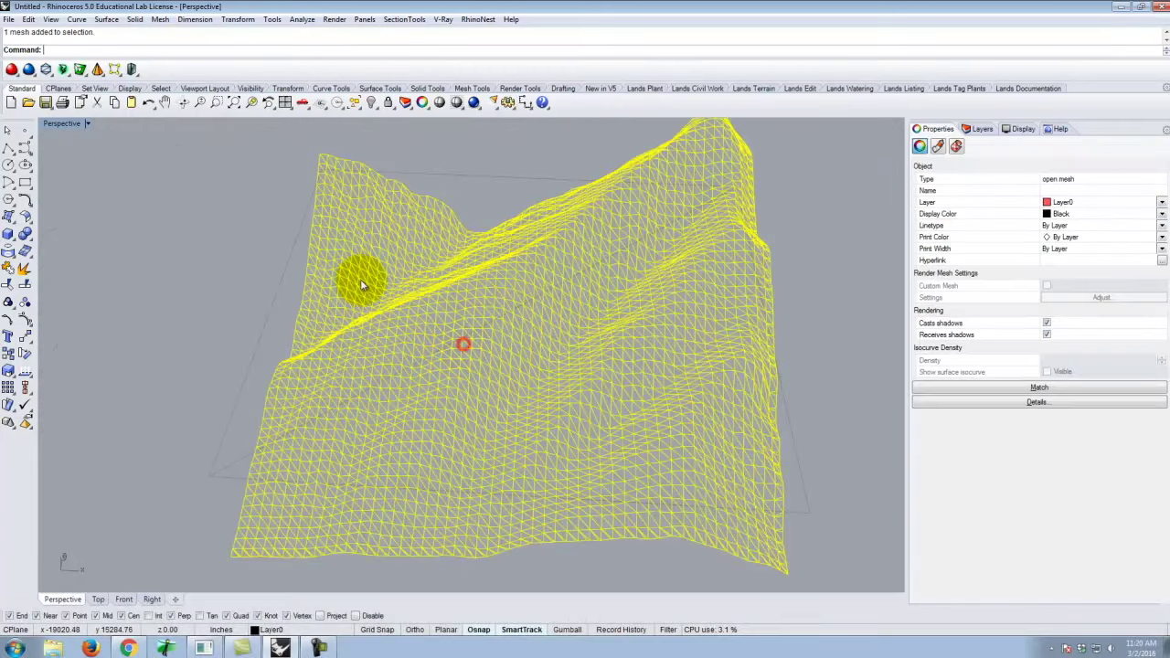
{"action": "left_click", "coordinate": [87, 124]}
{"action": "left_click", "coordinate": [78, 171]}
{"action": "left_click", "coordinate": [164, 250]}
Inspect the flat plane and terrain meshes, then show the Layers panel.
{"action": "mouse_move", "coordinate": [135, 367]}
{"action": "right_mouse_down"}
{"action": "mouse_move", "coordinate": [196, 369]}
{"action": "mouse_move", "coordinate": [266, 310]}
{"action": "right_mouse_up"}
{"action": "right_click_drag", "start_coordinate": [353, 307], "coordinate": [287, 366]}
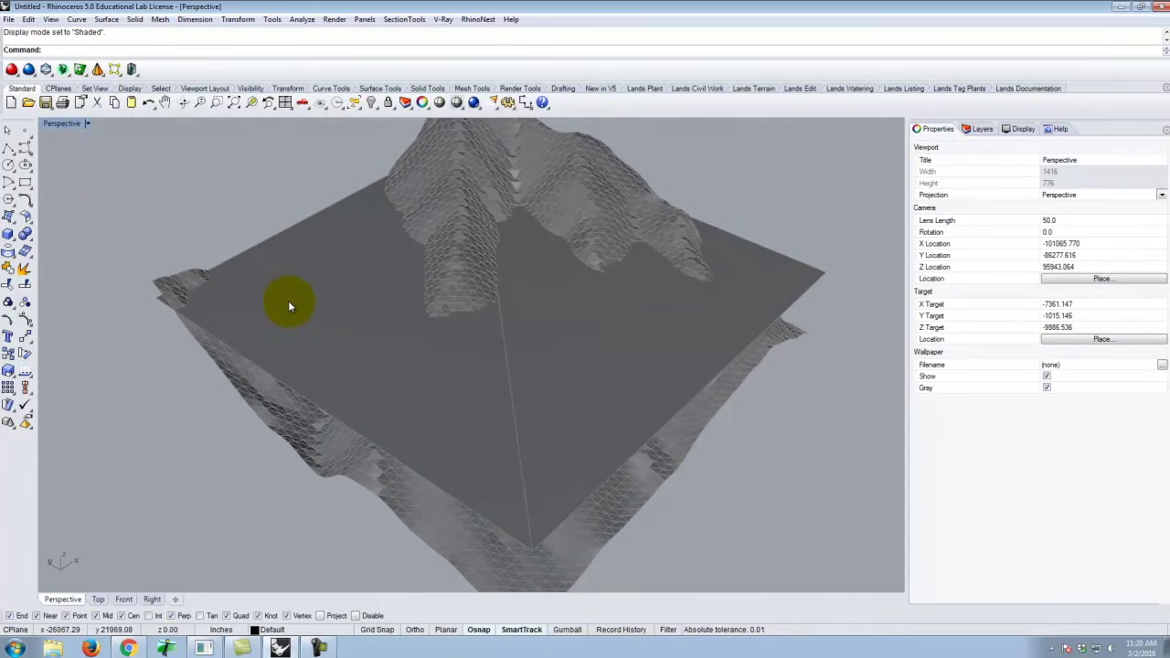
{"action": "left_click", "coordinate": [312, 271]}
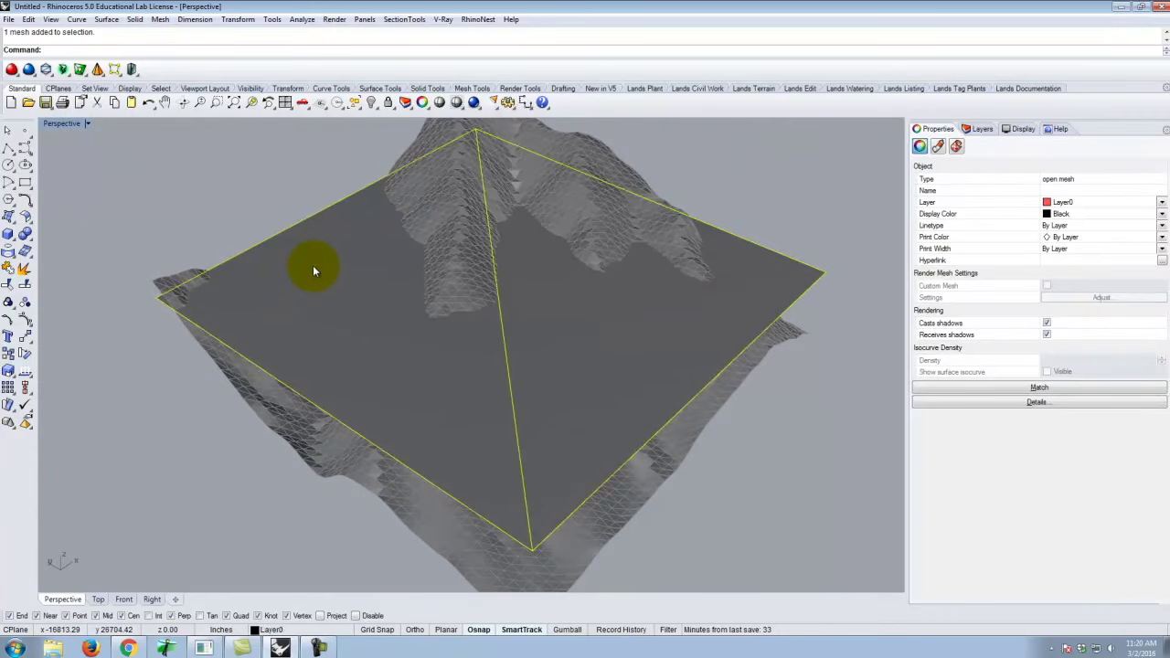
{"action": "left_click", "coordinate": [448, 133]}
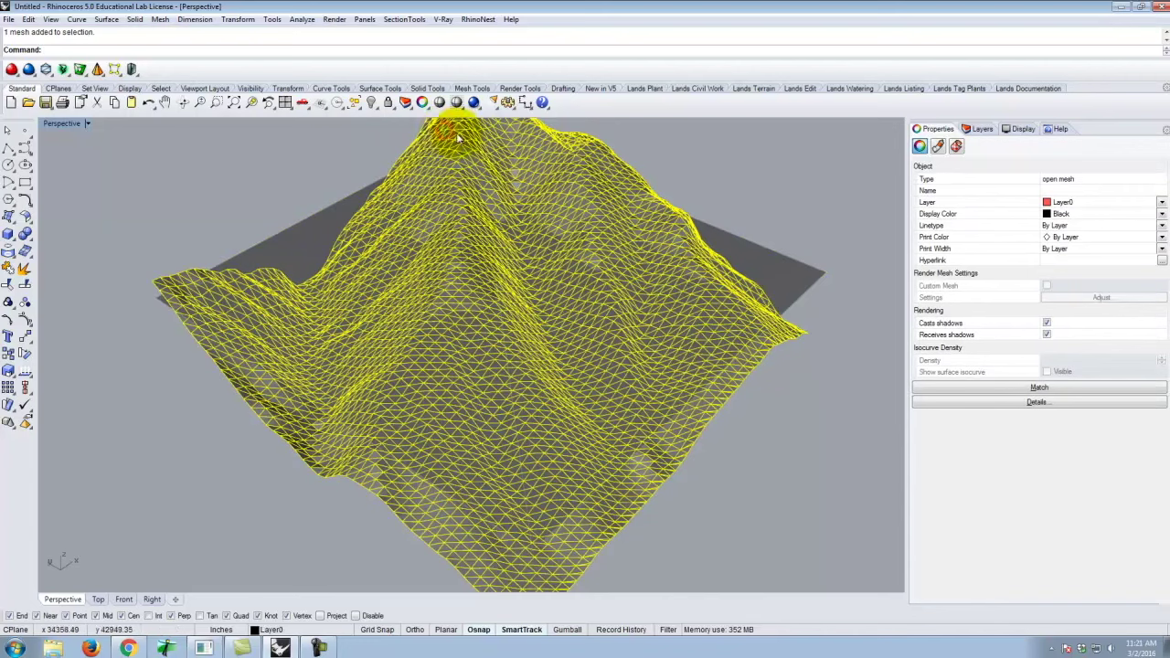
{"action": "left_click", "coordinate": [804, 262]}
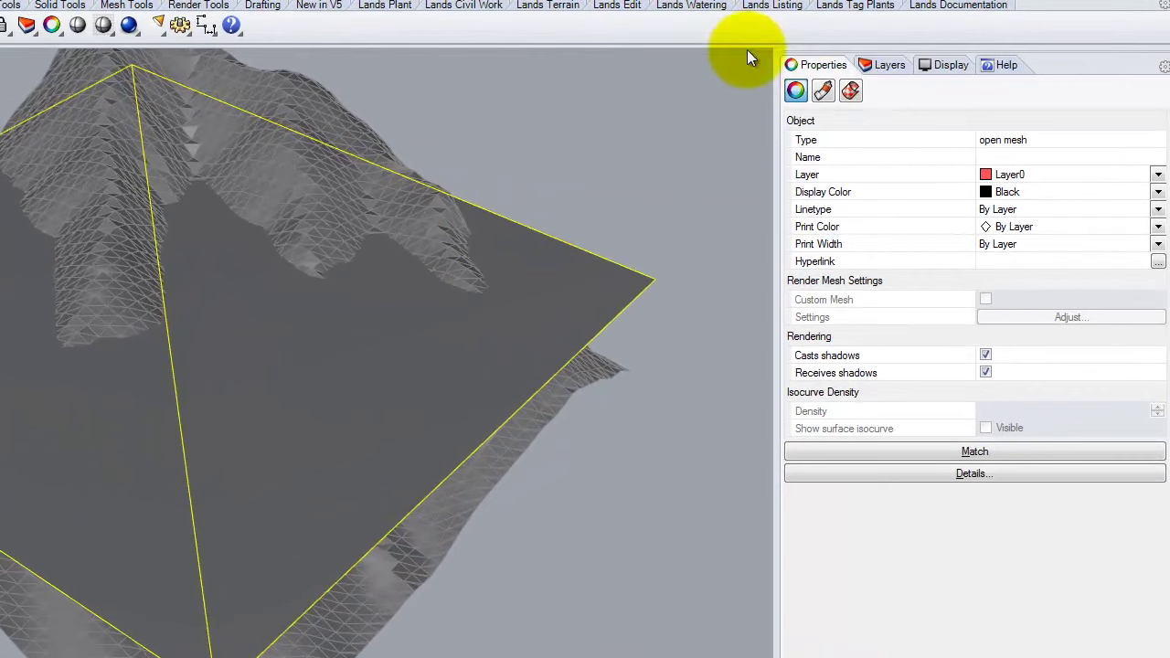
{"action": "left_click", "coordinate": [883, 65]}
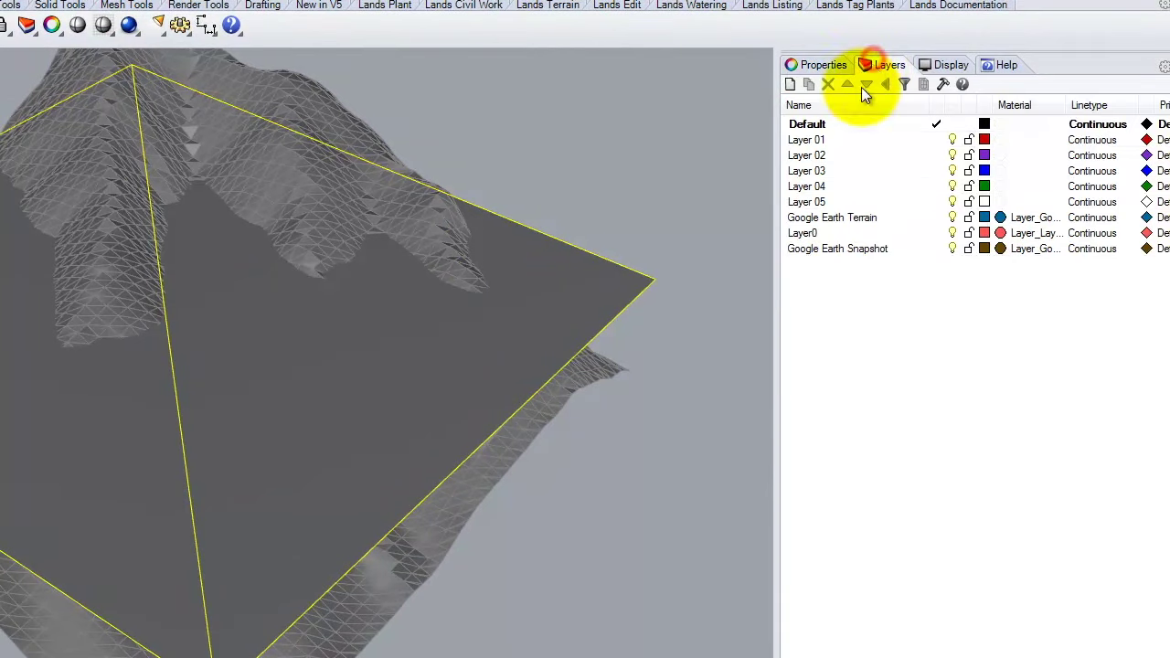
Create a new layer named SketchUp.
{"action": "left_click", "coordinate": [957, 248]}
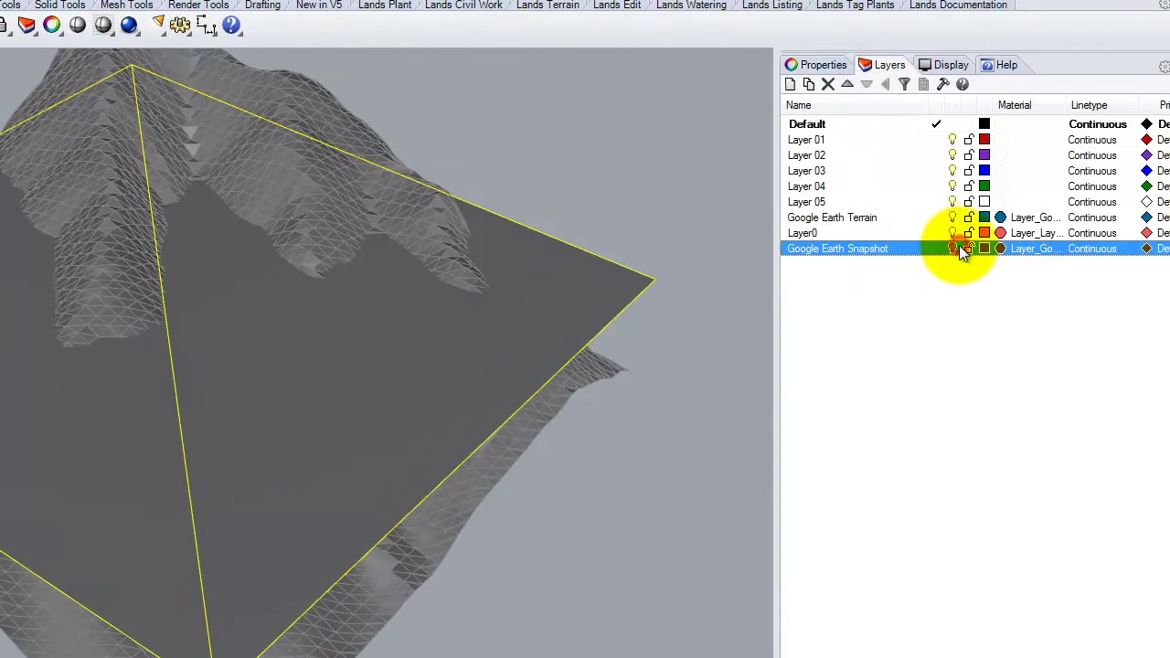
{"action": "left_click", "coordinate": [953, 232]}
{"action": "left_click", "coordinate": [952, 232]}
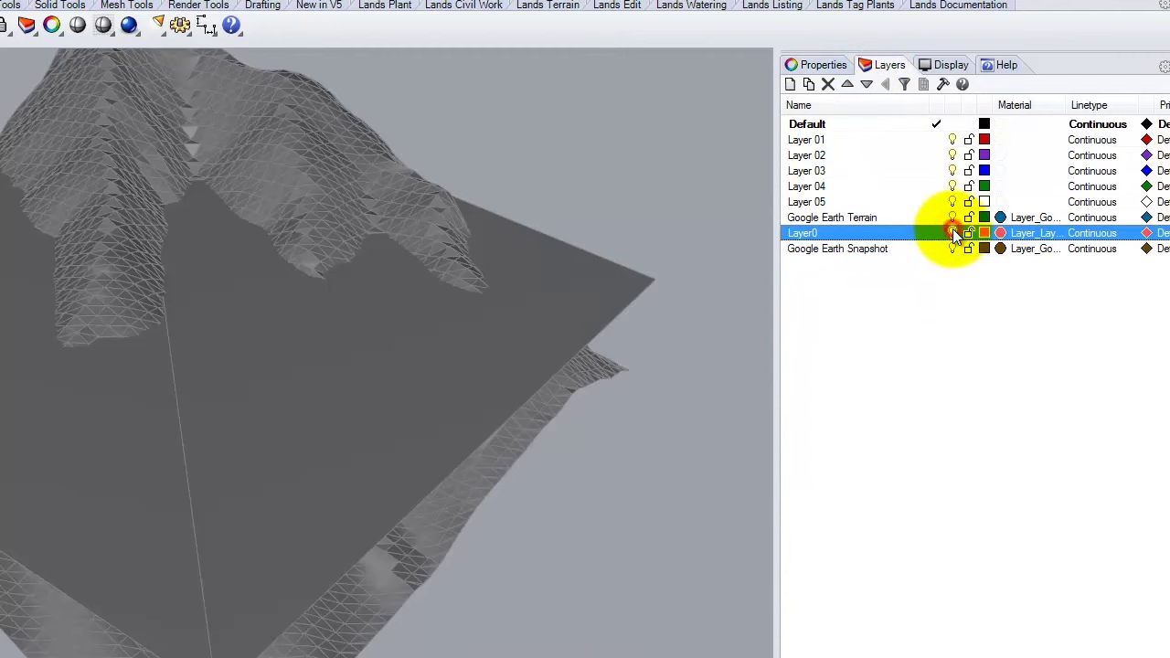
{"action": "left_click", "coordinate": [795, 87]}
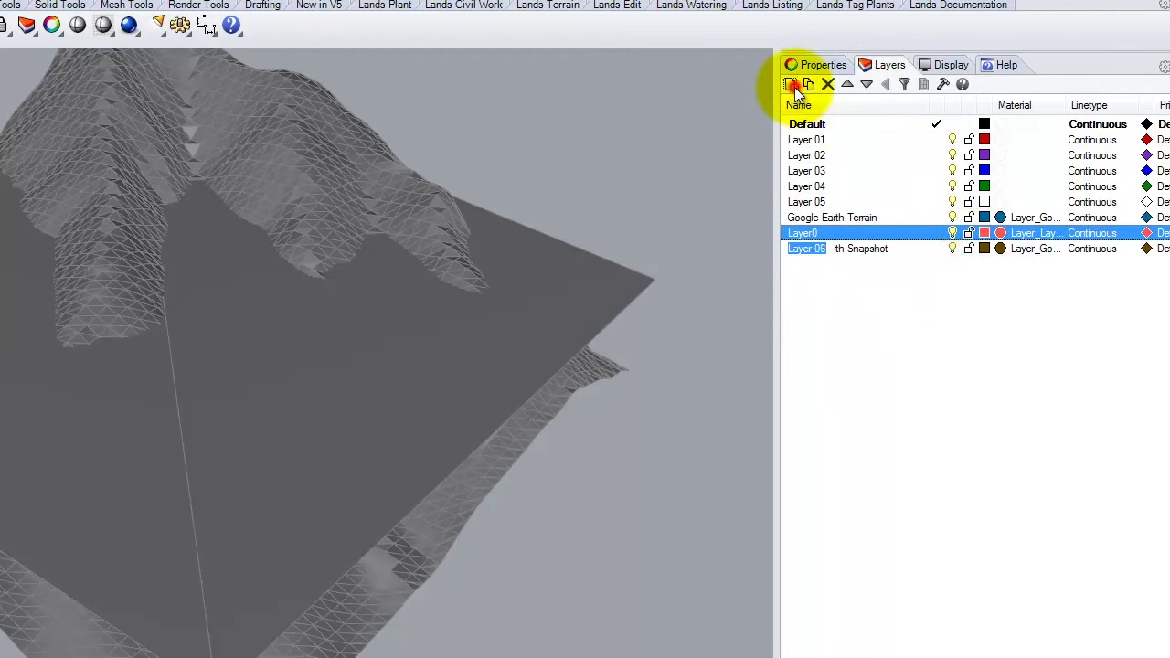
{"action": "type", "text": "SketchUp"}
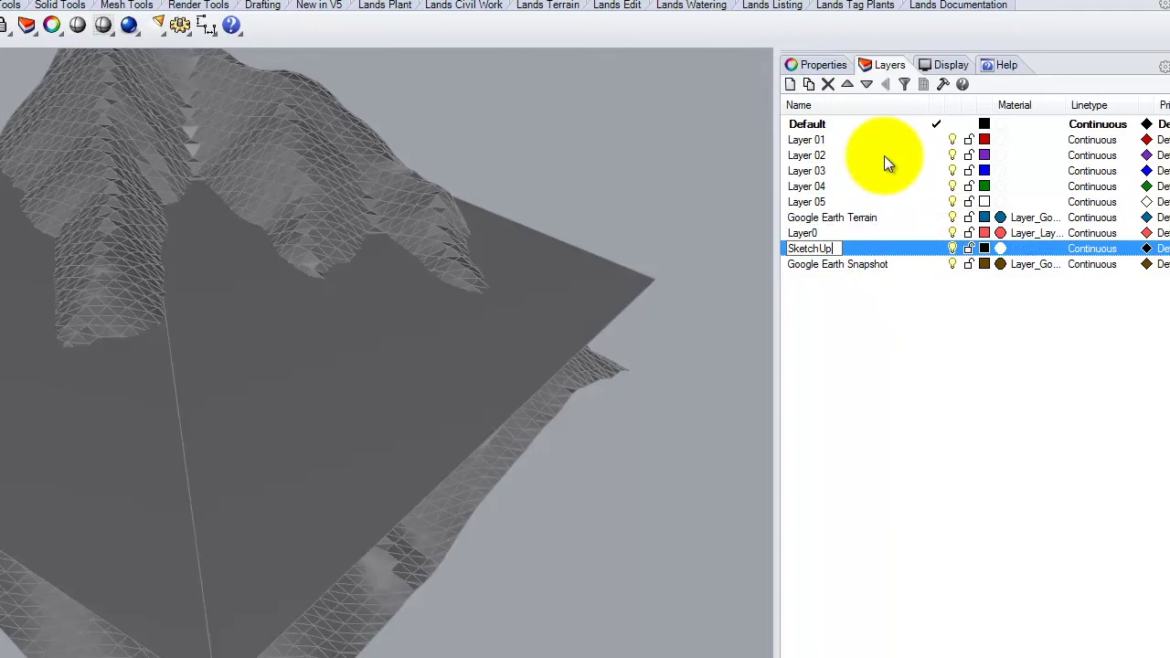
{"action": "key", "text": "Return"}
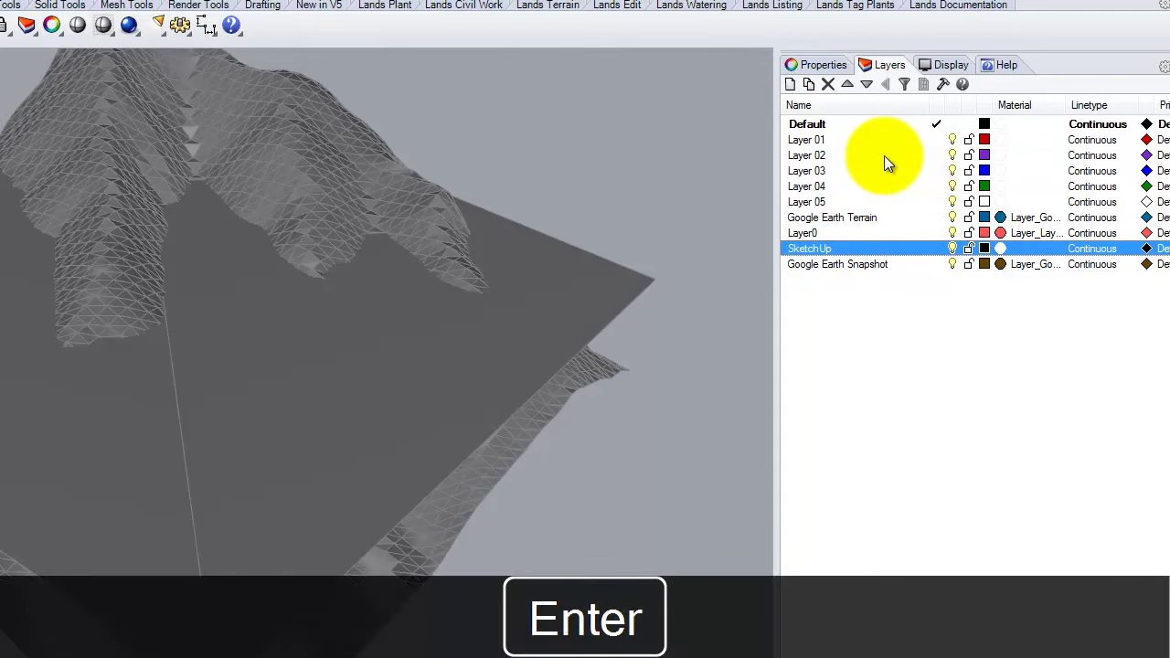
Add sublayers SK Terrain and SK Surface under the SketchUp layer.
{"action": "left_click", "coordinate": [809, 87]}
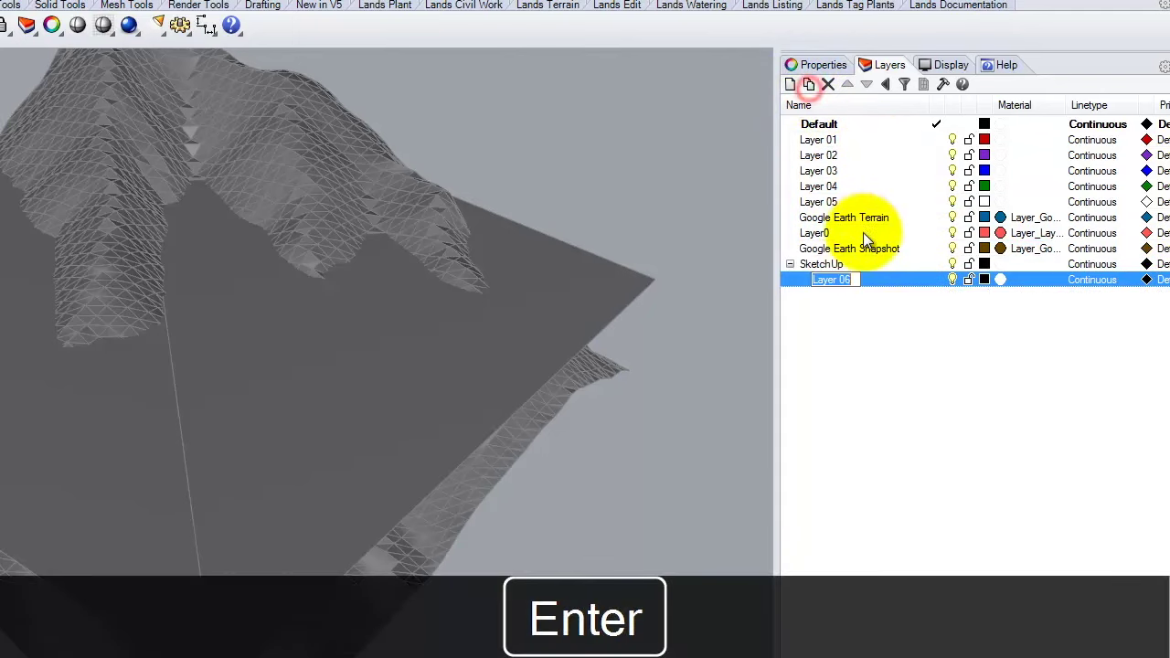
{"action": "type", "text": "SK Terrain"}
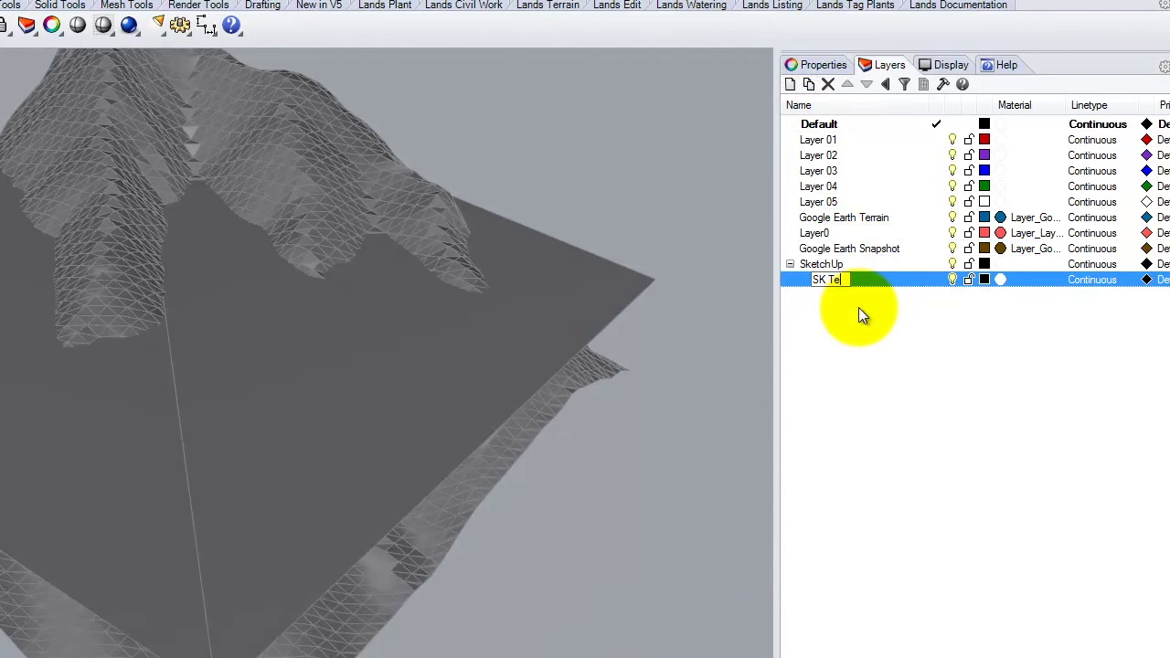
{"action": "left_click", "coordinate": [819, 264]}
{"action": "left_click", "coordinate": [808, 85]}
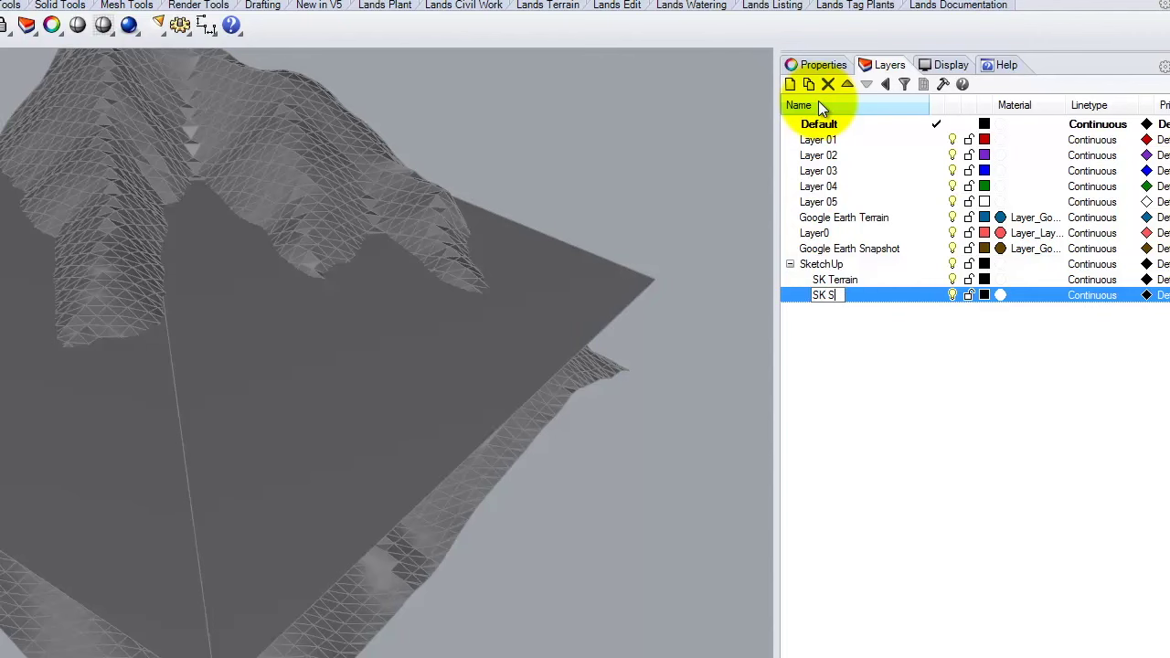
{"action": "key", "text": "BackSpace"}
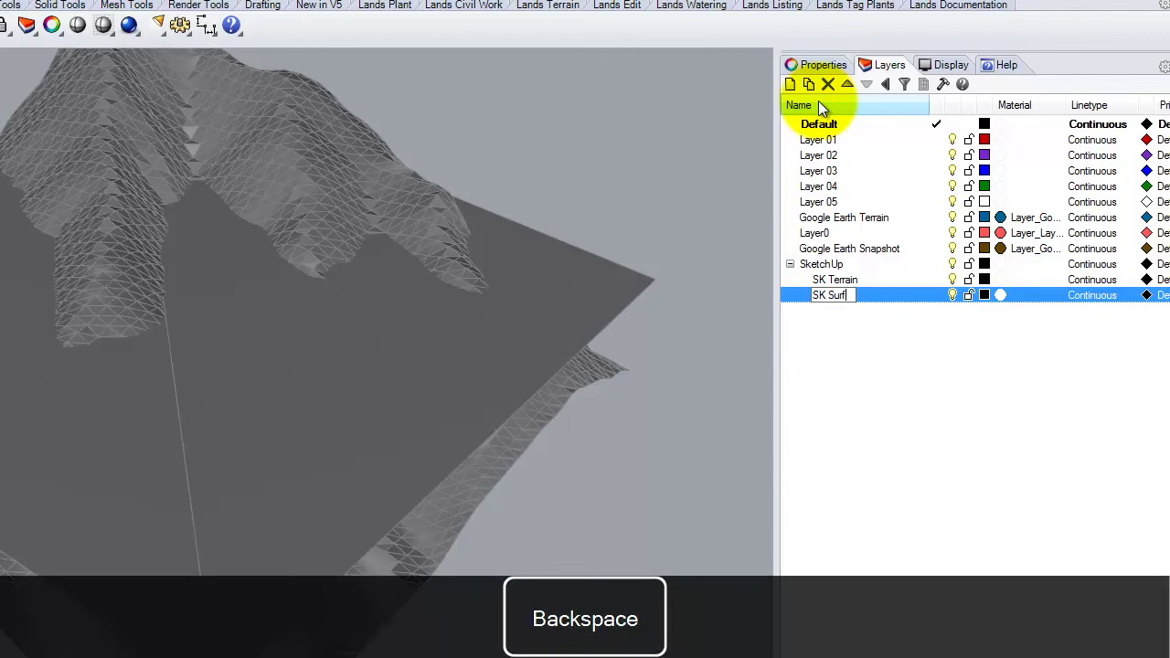
{"action": "type", "text": "ce"}
{"action": "key", "text": "Return"}
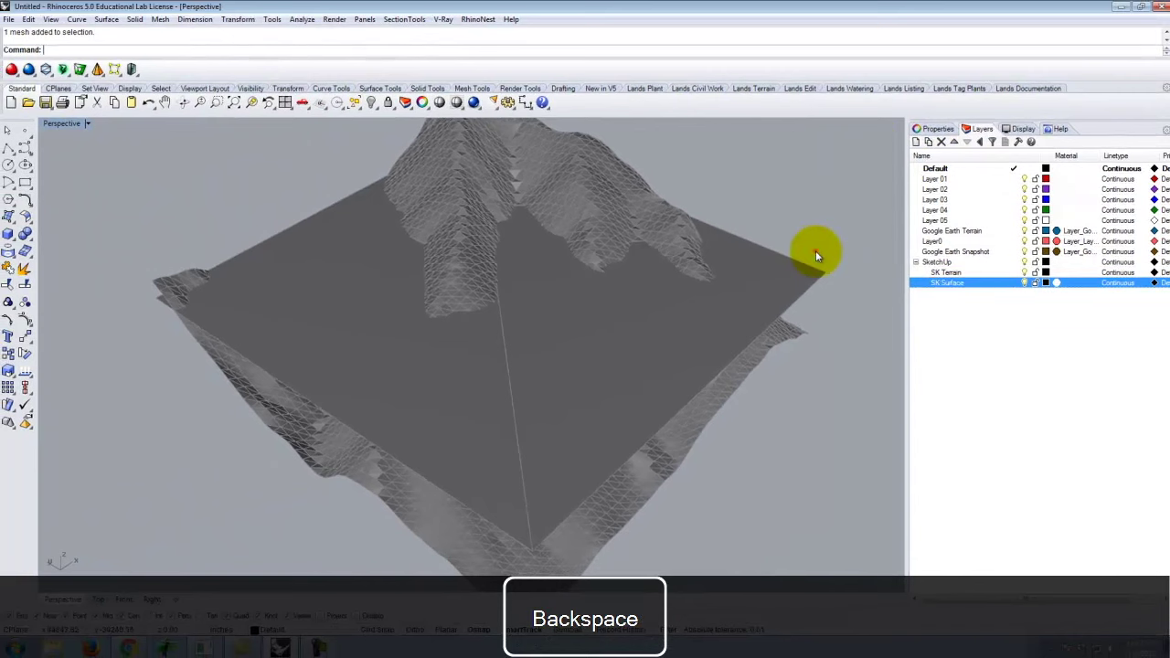
{"action": "left_click", "coordinate": [587, 179]}
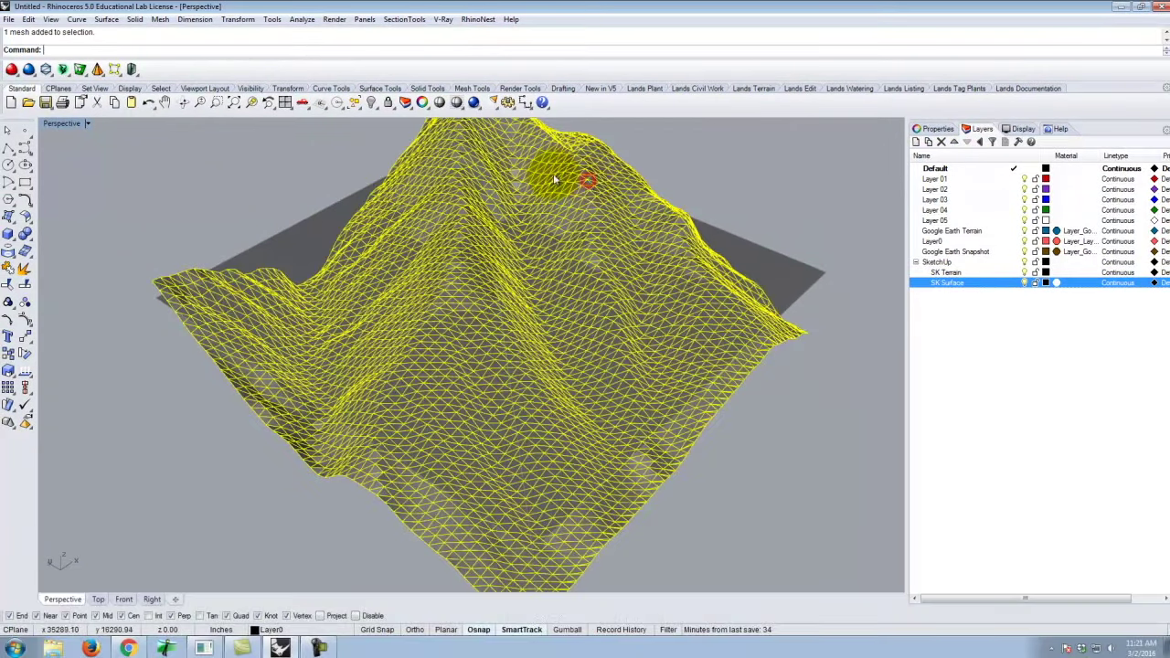
Move the terrain mesh to SK Terrain and the flat plane to SK Surface.
{"action": "right_click", "coordinate": [964, 273]}
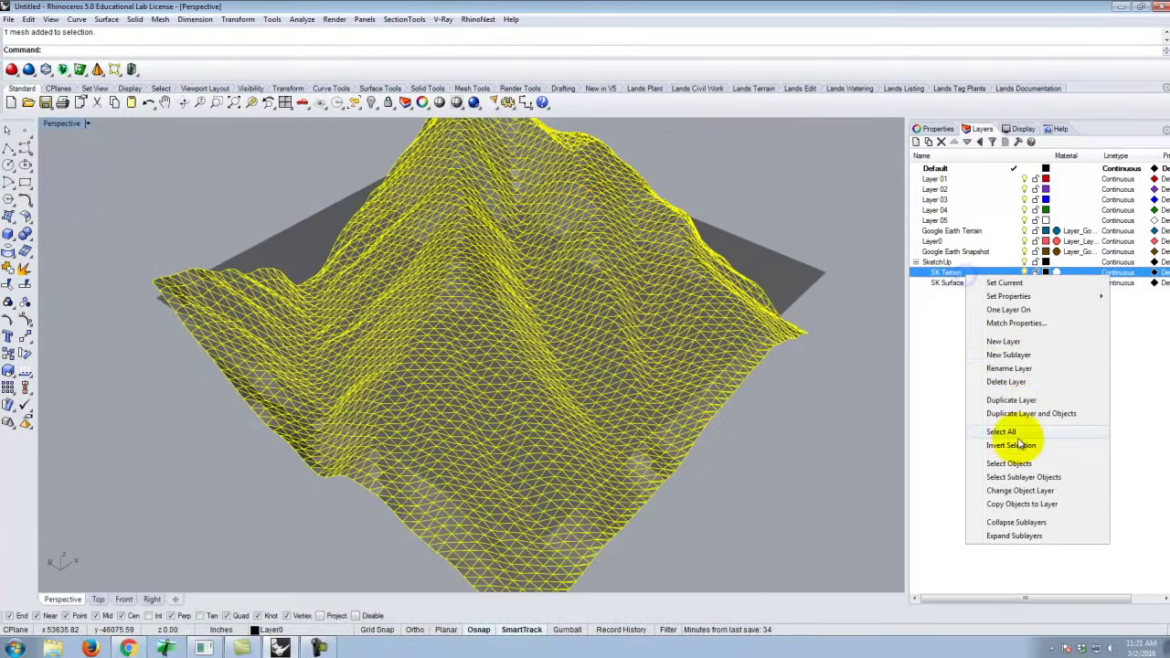
{"action": "left_click", "coordinate": [1013, 491]}
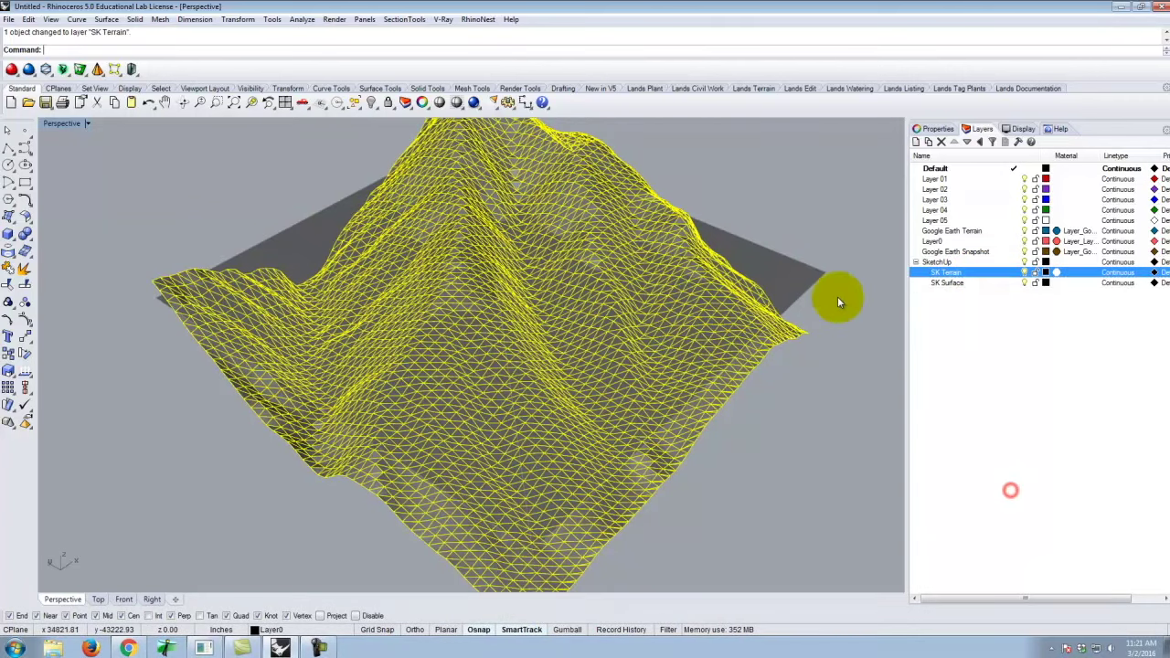
{"action": "left_click", "coordinate": [794, 256]}
{"action": "right_click", "coordinate": [951, 283]}
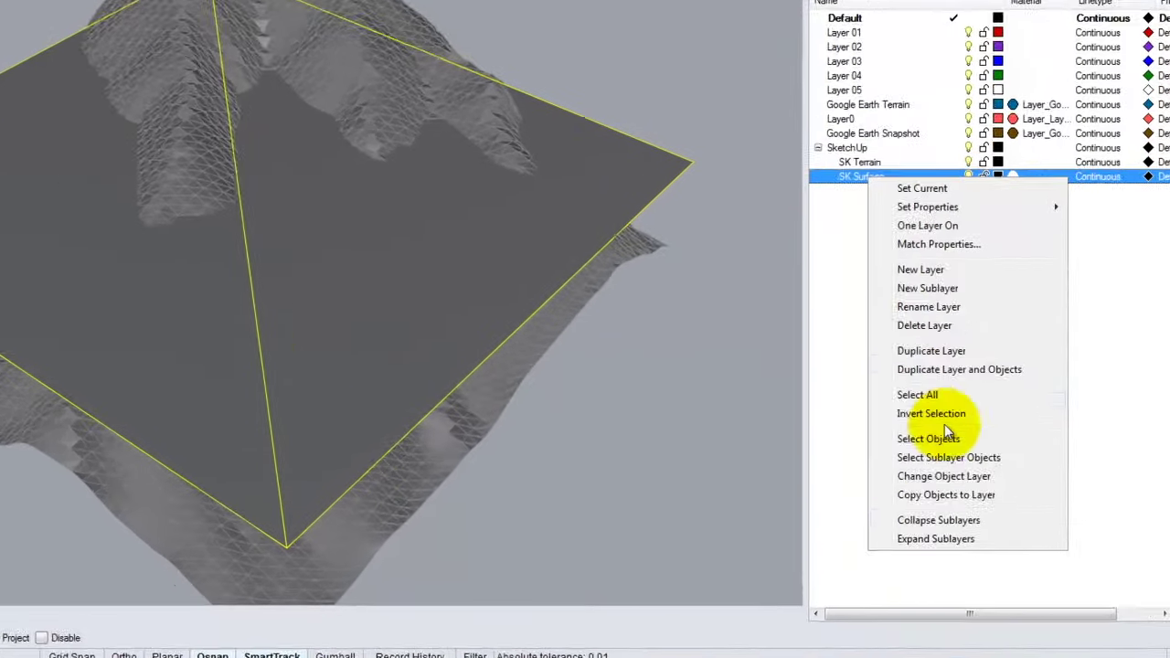
{"action": "left_click", "coordinate": [917, 469]}
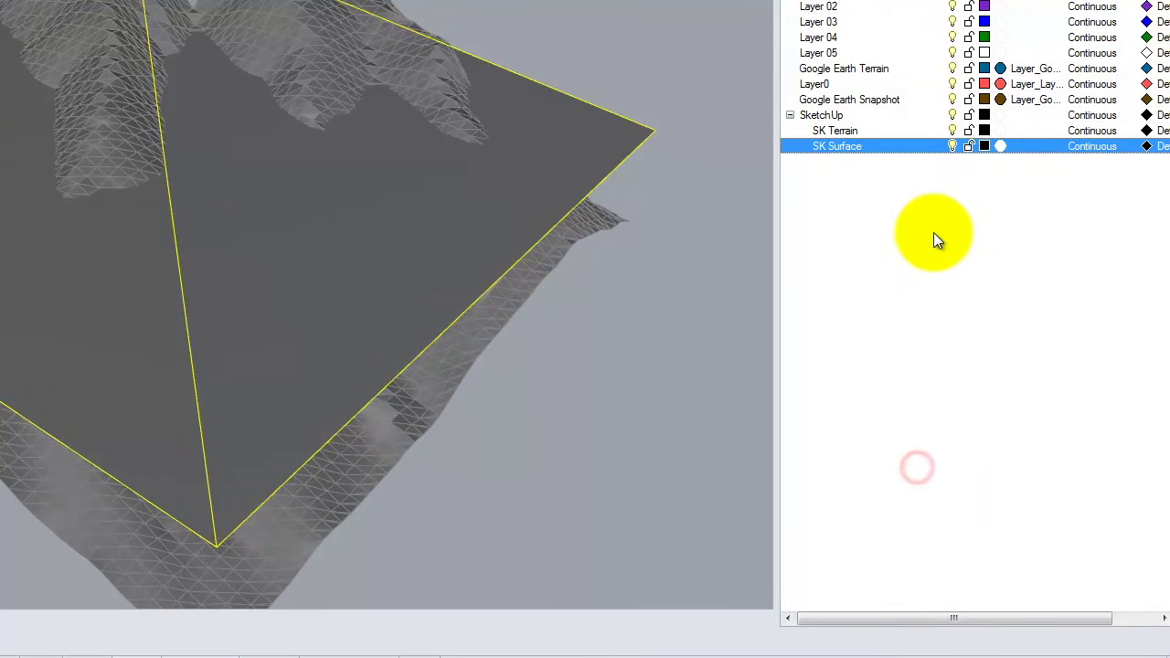
Deselect the plane and turn off the SK Surface layer's visibility.
{"action": "left_click", "coordinate": [933, 233]}
{"action": "right_click", "coordinate": [476, 10]}
{"action": "left_click", "coordinate": [884, 152]}
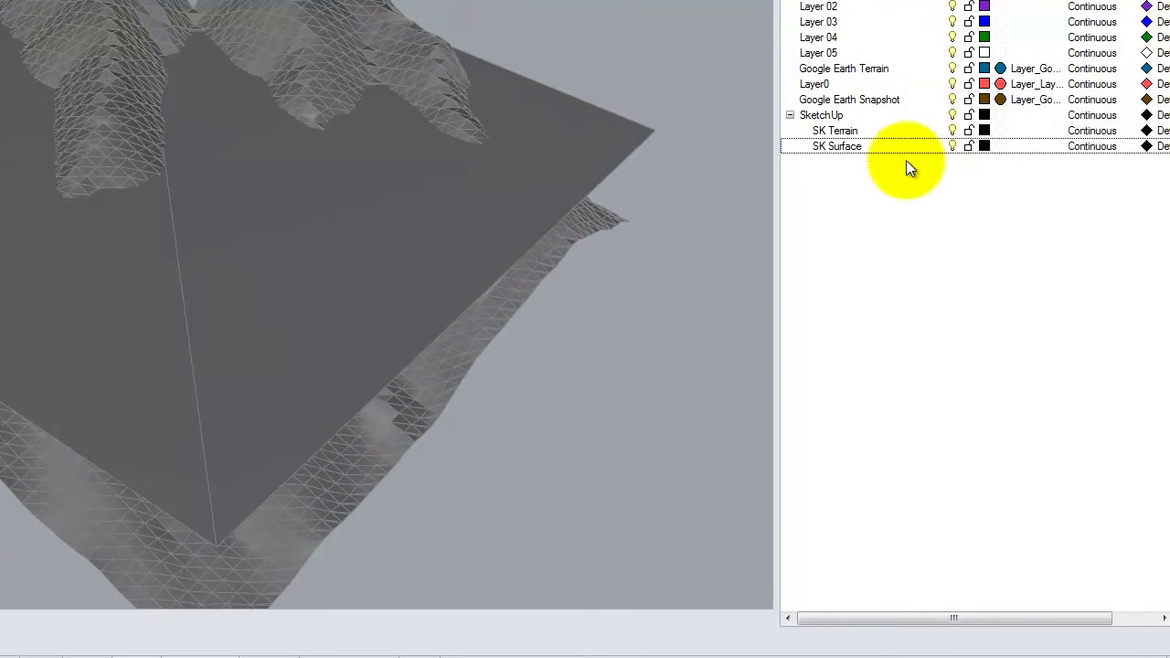
{"action": "left_click", "coordinate": [955, 145]}
{"action": "right_click_drag", "start_coordinate": [589, 118], "coordinate": [397, 195]}
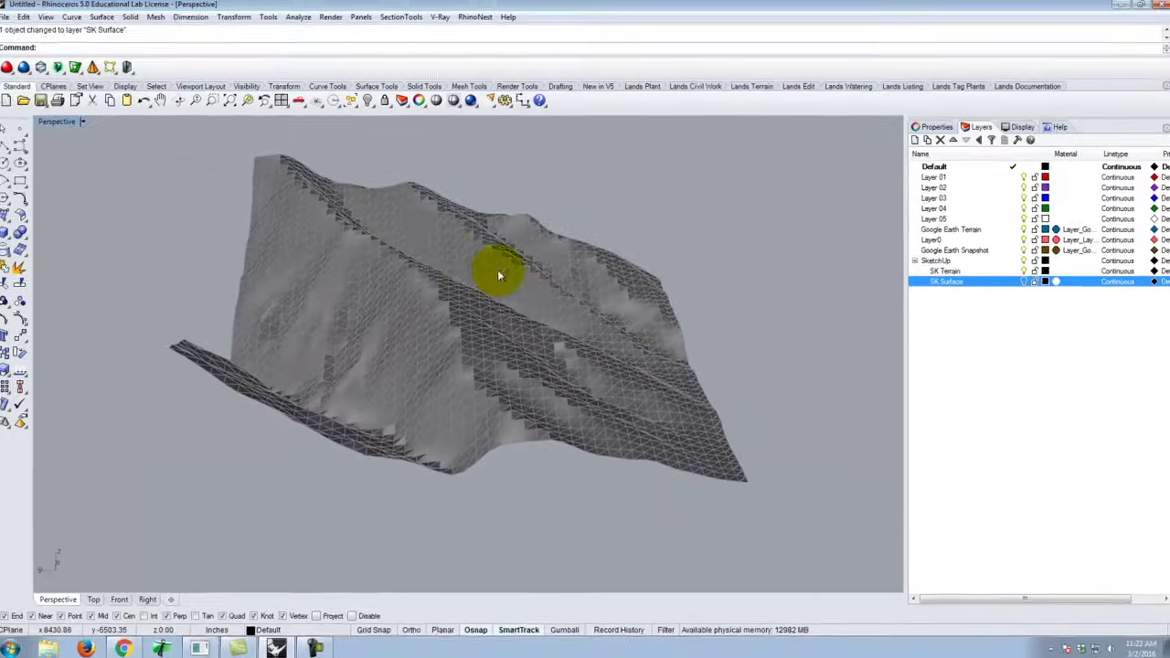
Orbit and zoom around the terrain mesh to examine its peaks and ridge valley.
{"action": "right_click_drag", "start_coordinate": [161, 126], "coordinate": [24, 133]}
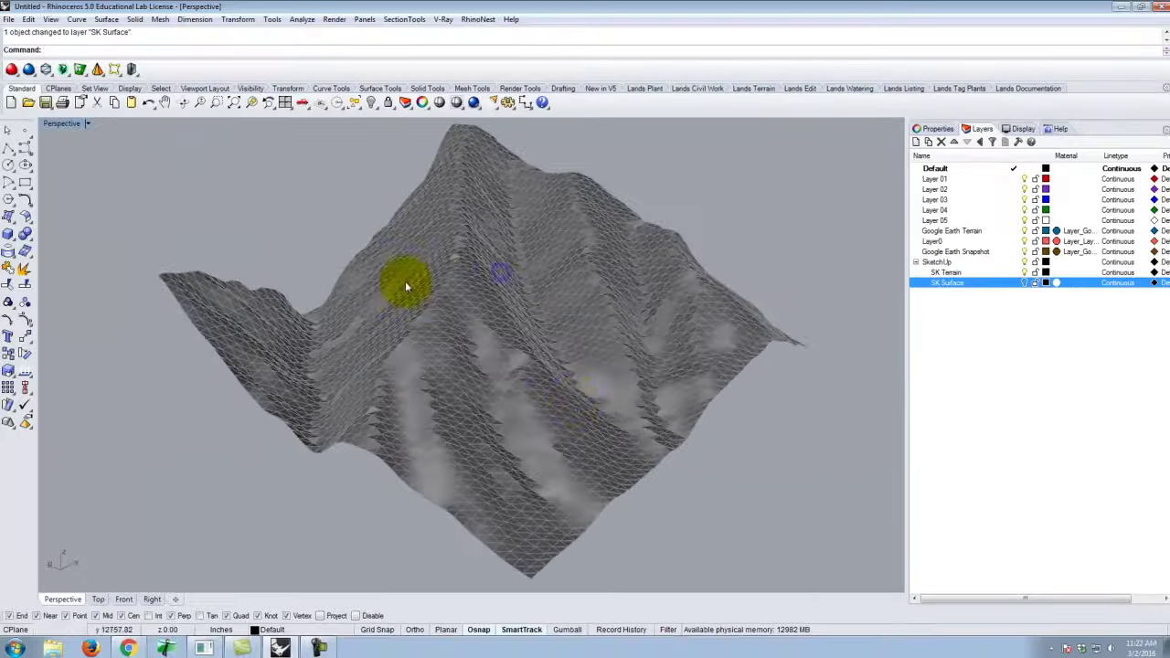
{"action": "scroll", "coordinate": [526, 360], "scroll_direction": "up", "scroll_amount": 10}
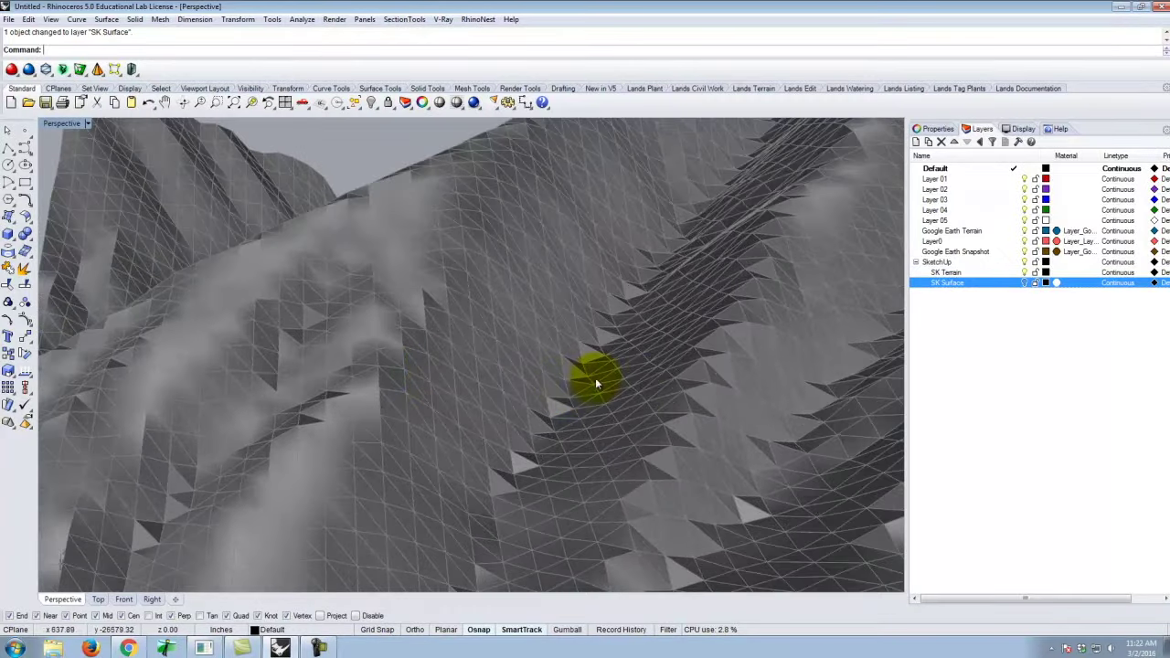
{"action": "right_click_drag", "start_coordinate": [595, 377], "coordinate": [460, 316]}
{"action": "left_click", "coordinate": [474, 359]}
{"action": "scroll", "coordinate": [481, 311], "scroll_direction": "up", "scroll_amount": 5}
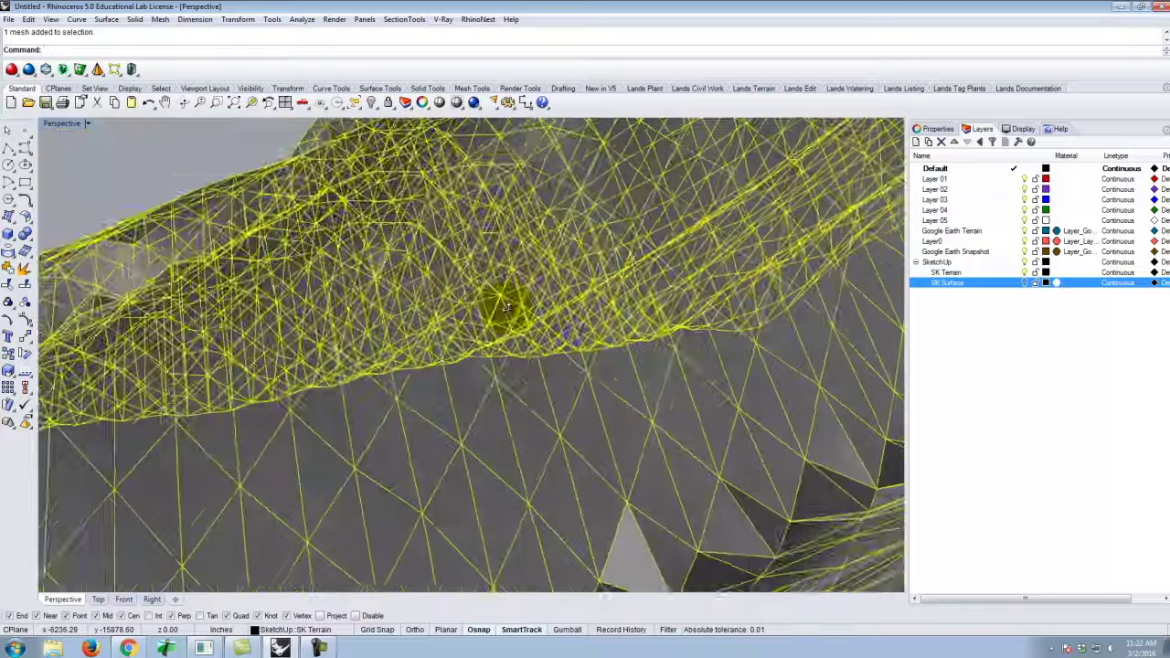
{"action": "scroll", "coordinate": [526, 320], "scroll_direction": "down", "scroll_amount": 4}
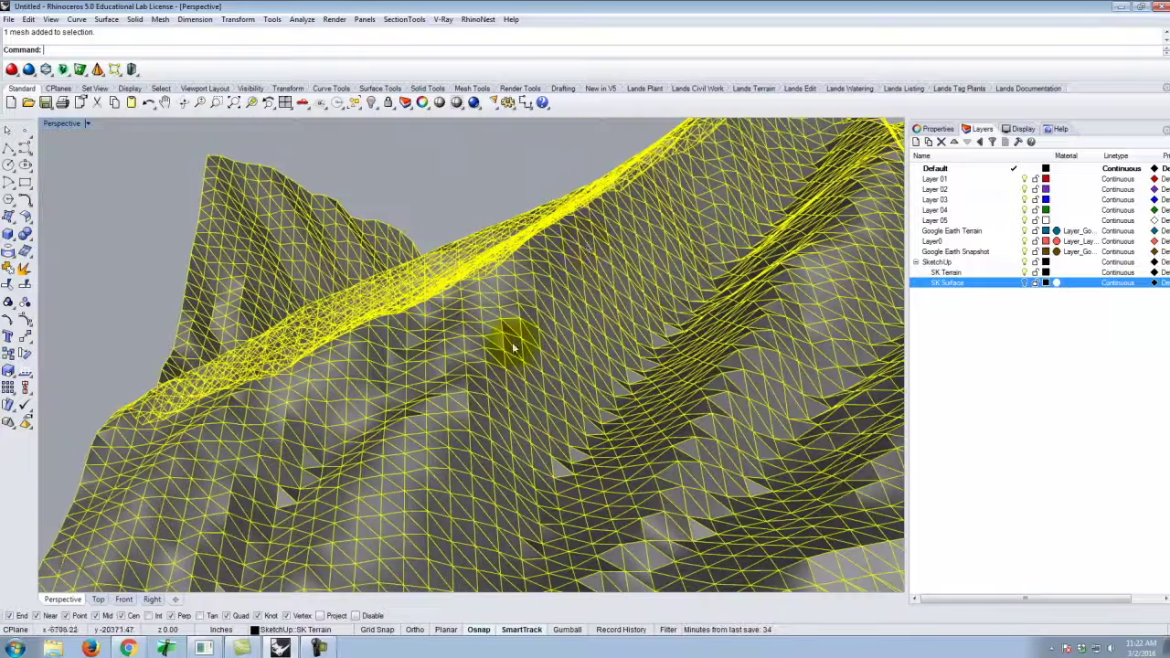
{"action": "scroll", "coordinate": [515, 339], "scroll_direction": "down", "scroll_amount": 3}
{"action": "left_click", "coordinate": [457, 209]}
{"action": "right_click_drag", "start_coordinate": [457, 209], "coordinate": [528, 305]}
{"action": "scroll", "coordinate": [646, 254], "scroll_direction": "up", "scroll_amount": 8}
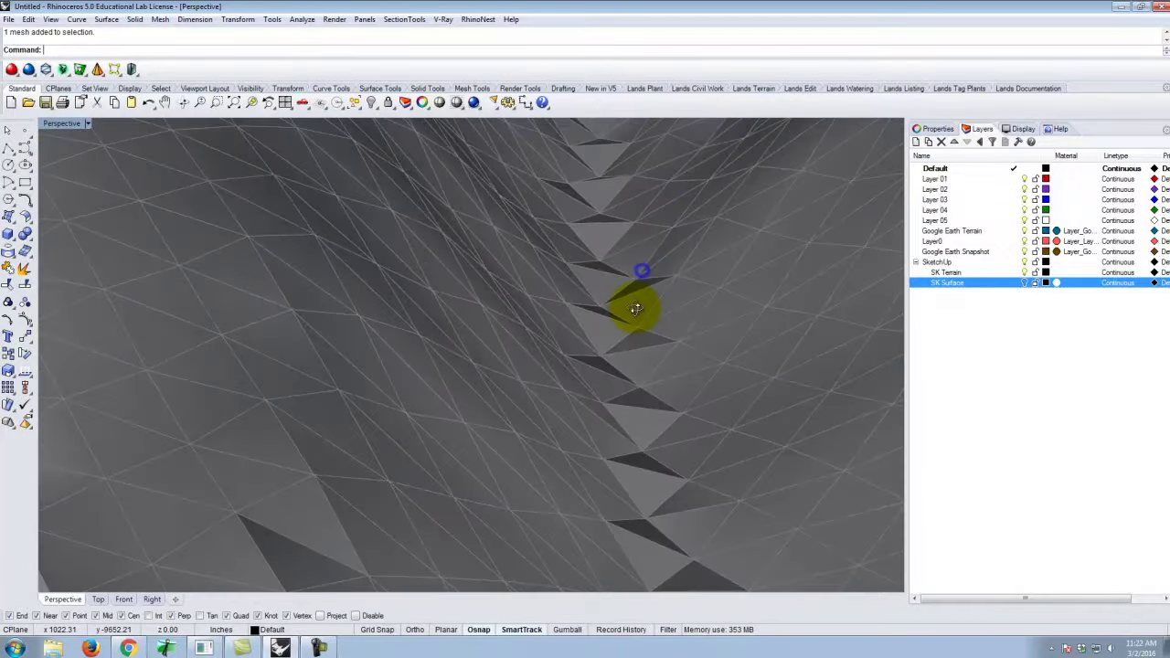
{"action": "scroll", "coordinate": [595, 274], "scroll_direction": "up", "scroll_amount": 5}
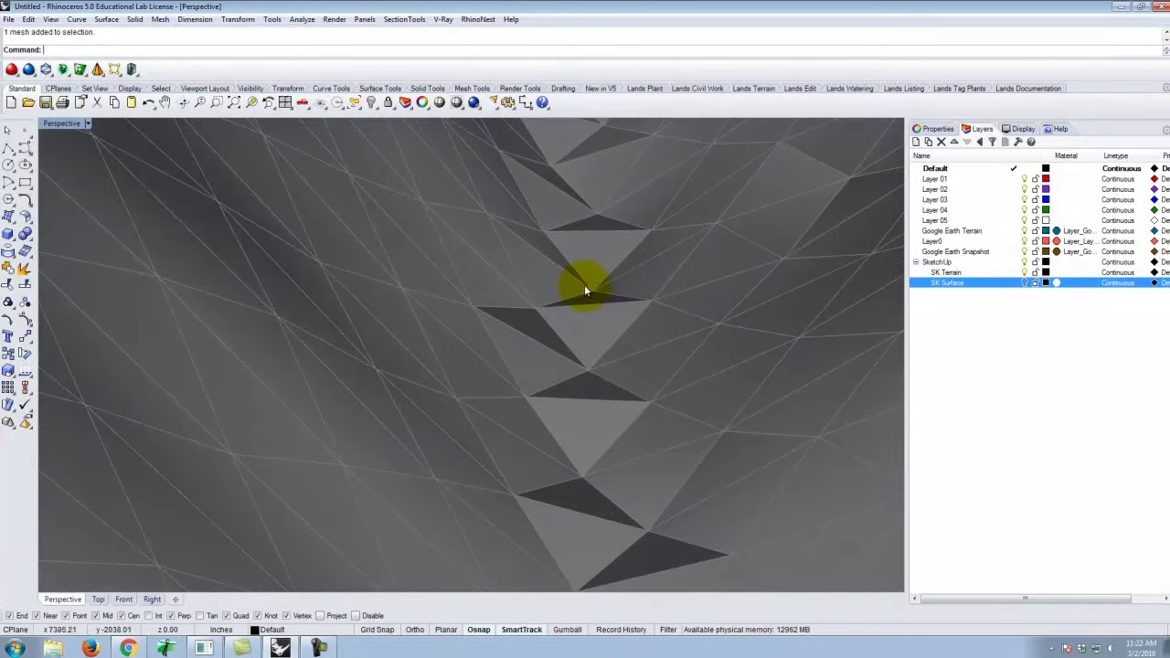
{"action": "right_click_drag", "start_coordinate": [585, 330], "coordinate": [609, 319]}
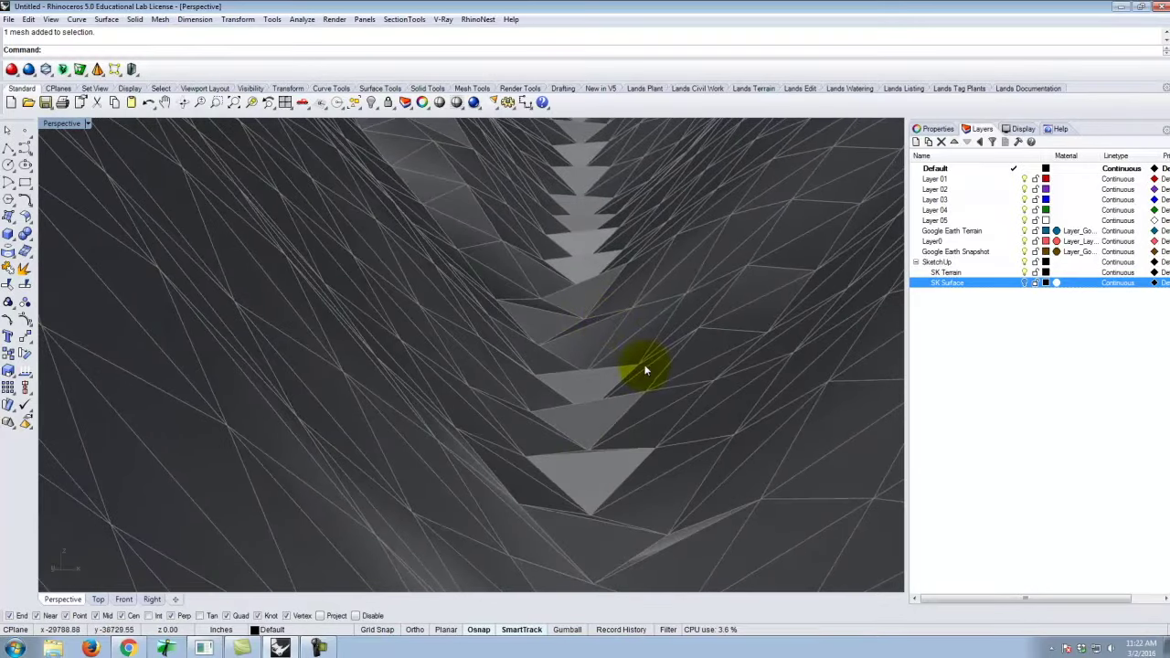
{"action": "right_click_drag", "start_coordinate": [609, 243], "coordinate": [637, 329]}
{"action": "scroll", "coordinate": [596, 296], "scroll_direction": "down", "scroll_amount": 5}
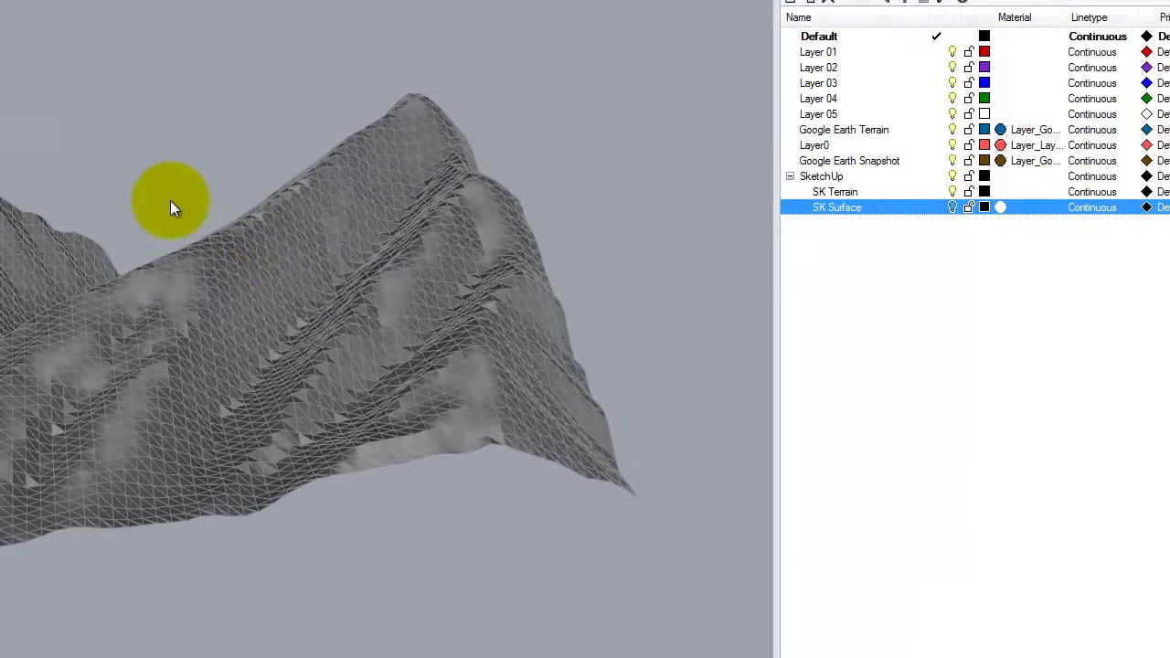
View the terrain top-down, then bring the Exercise 211 page forward in Chrome.
{"action": "right_click_drag", "start_coordinate": [170, 200], "coordinate": [198, 295]}
{"action": "left_click", "coordinate": [179, 249]}
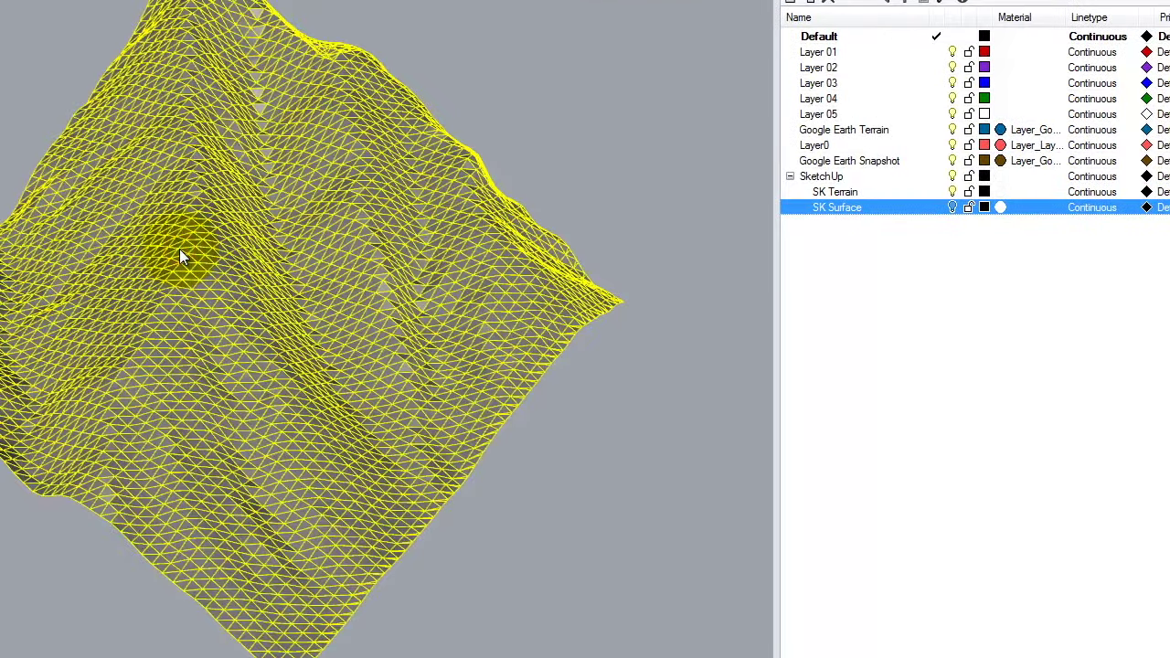
{"action": "left_click", "coordinate": [511, 60]}
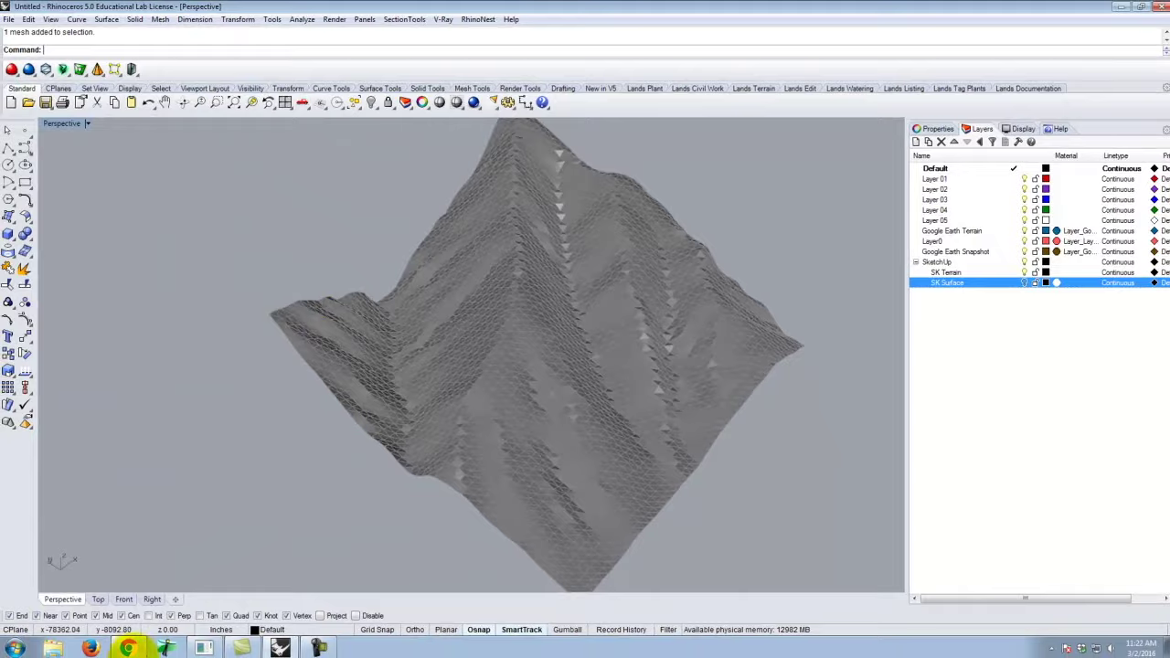
{"action": "left_click", "coordinate": [136, 648]}
{"action": "scroll", "coordinate": [505, 215], "scroll_direction": "up", "scroll_amount": 2}
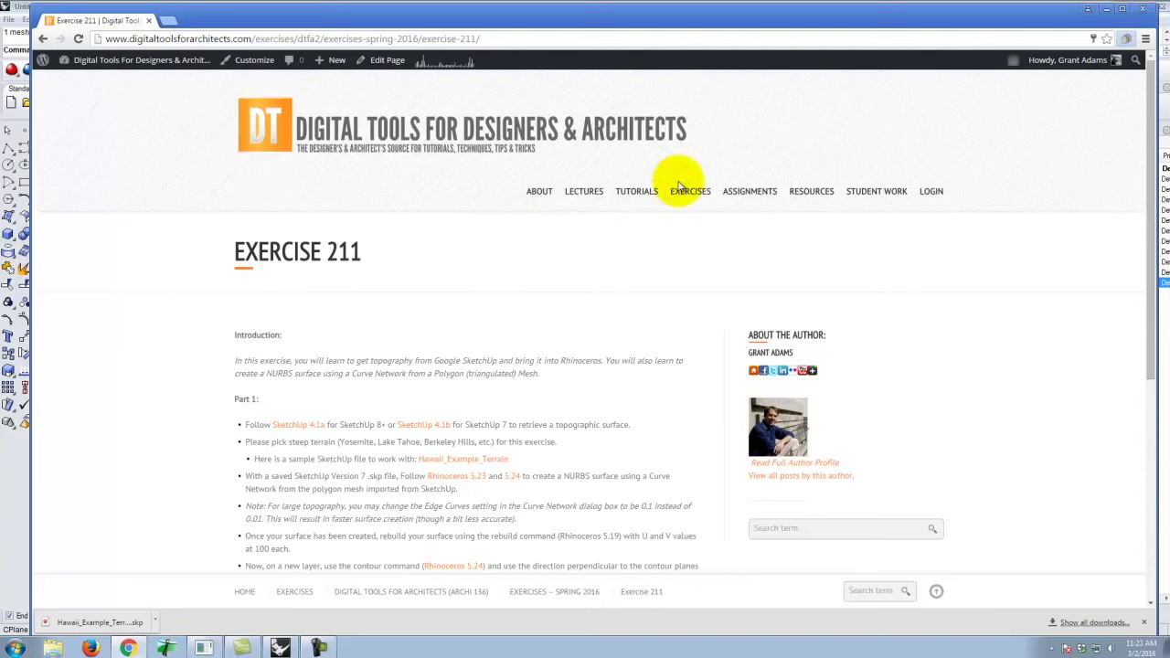
Open the Rhino 5.23 SketchUp Topography and 5.24 curve networks tutorials in new tabs.
{"action": "mouse_move", "coordinate": [623, 193]}
{"action": "mouse_move", "coordinate": [622, 339]}
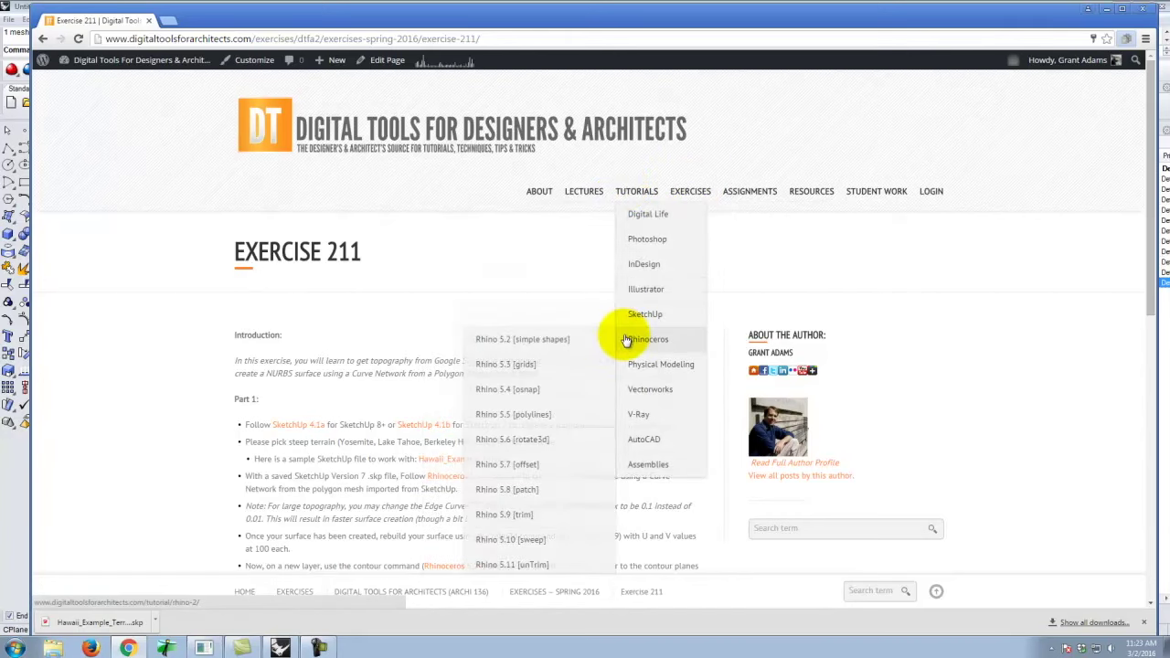
{"action": "scroll", "coordinate": [536, 403], "scroll_direction": "down", "scroll_amount": 2}
{"action": "scroll", "coordinate": [536, 427], "scroll_direction": "down", "scroll_amount": 3}
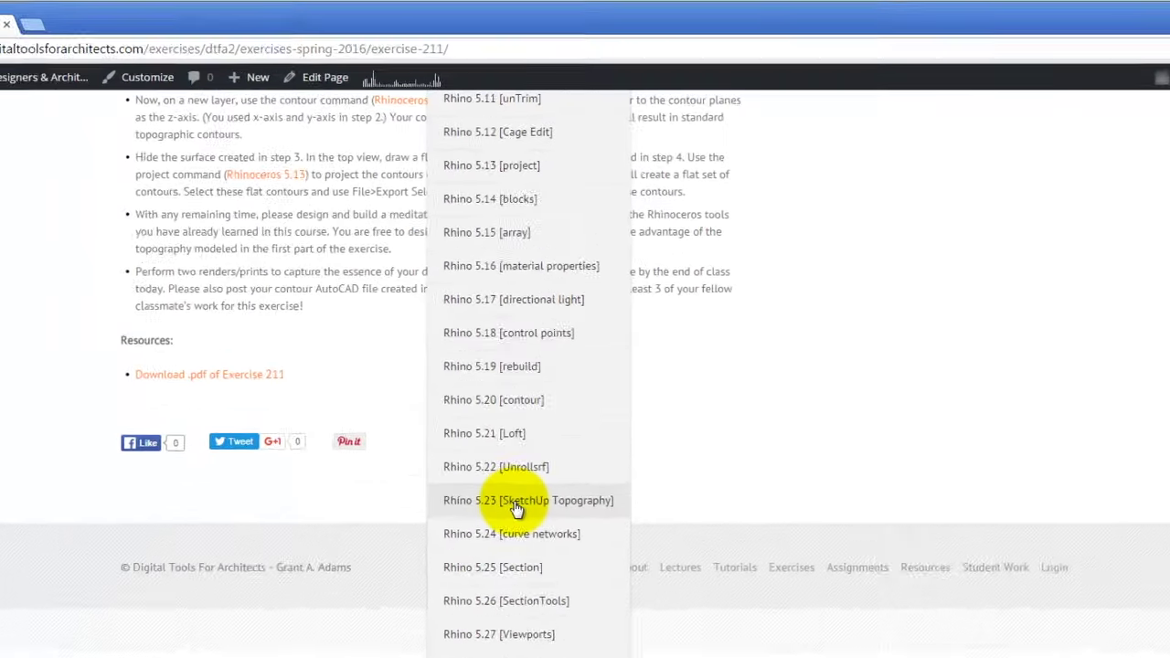
{"action": "left_click", "coordinate": [529, 384]}
{"action": "left_click", "coordinate": [596, 573]}
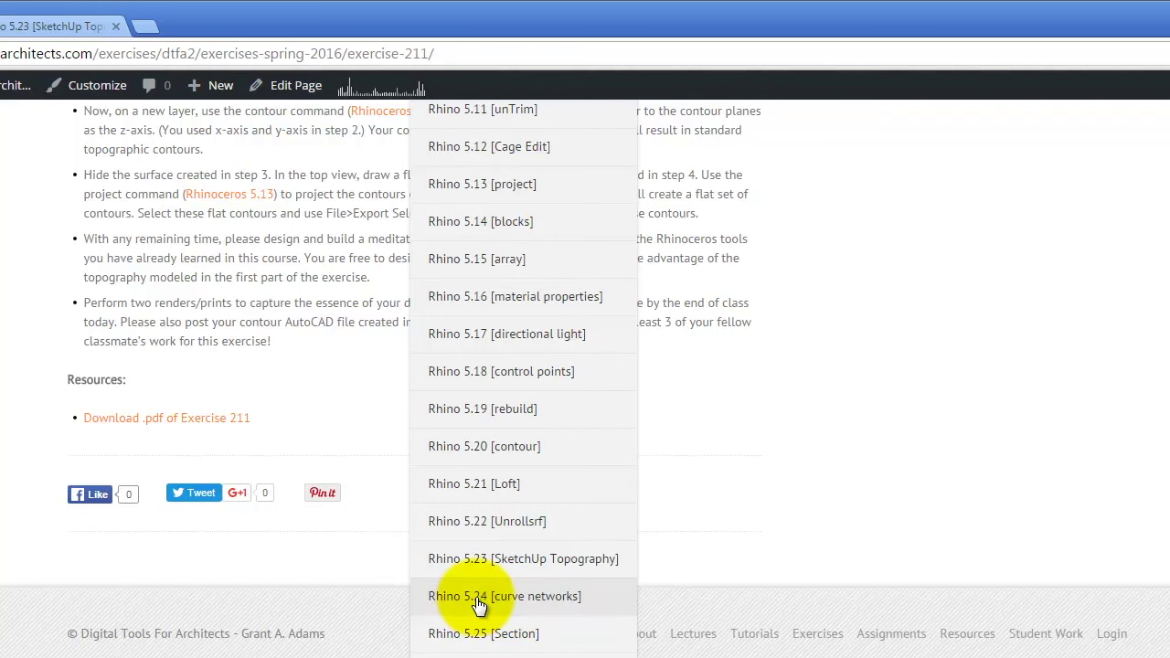
{"action": "right_click", "coordinate": [480, 603]}
{"action": "left_click", "coordinate": [530, 611]}
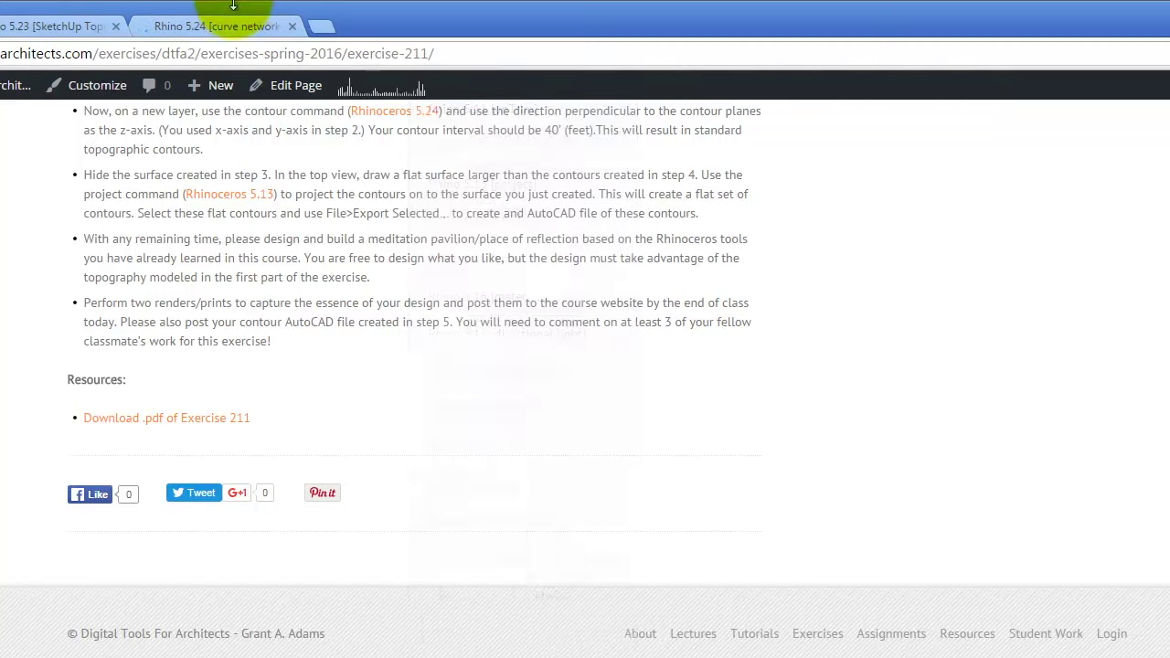
Read through the Rhino 5.23 tutorial tab, then minimize Chrome to return to Rhino.
{"action": "scroll", "coordinate": [274, 311], "scroll_direction": "up", "scroll_amount": 2}
{"action": "left_click", "coordinate": [24, 25]}
{"action": "scroll", "coordinate": [509, 549], "scroll_direction": "down", "scroll_amount": 10}
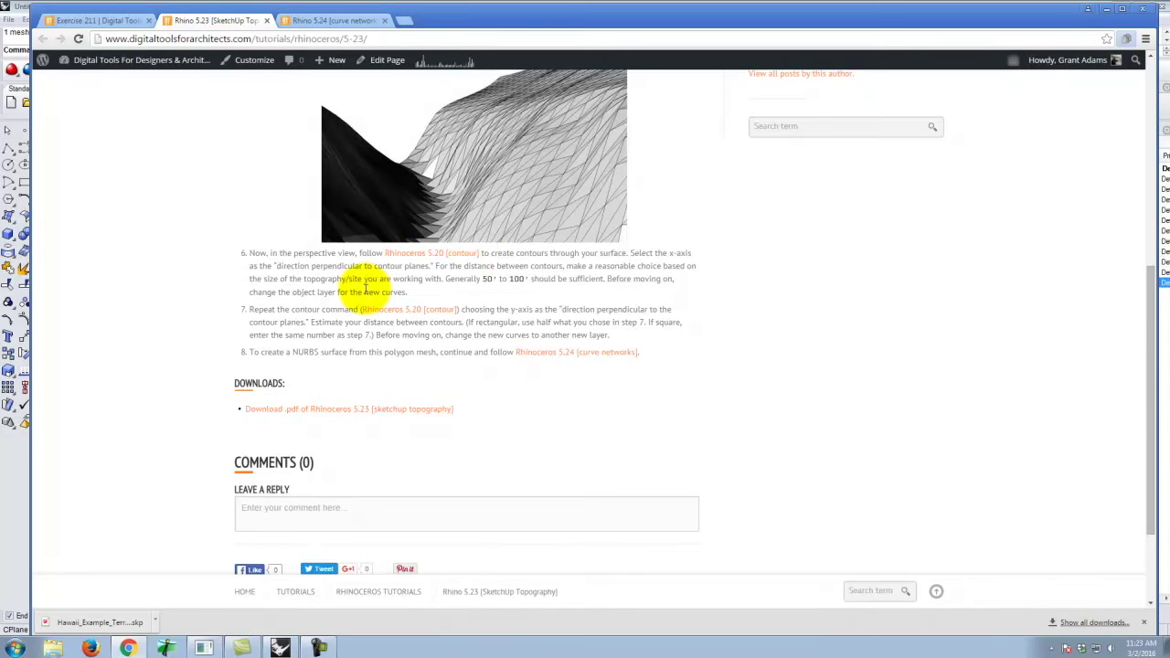
{"action": "scroll", "coordinate": [430, 268], "scroll_direction": "up", "scroll_amount": 1}
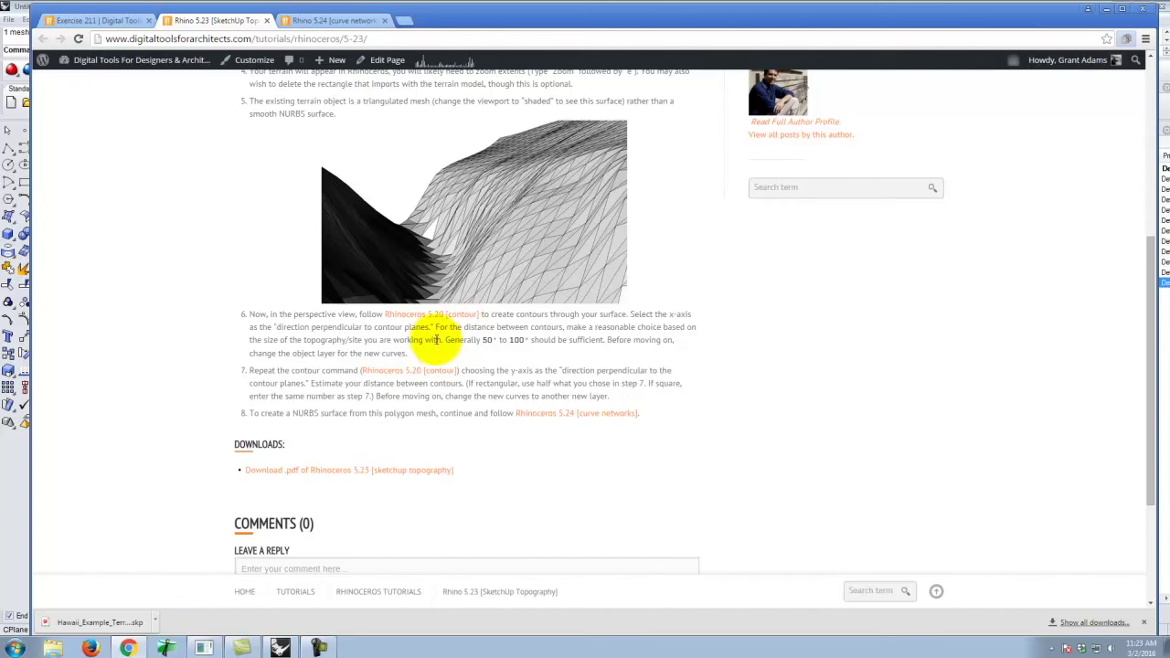
{"action": "scroll", "coordinate": [437, 274], "scroll_direction": "up", "scroll_amount": 1}
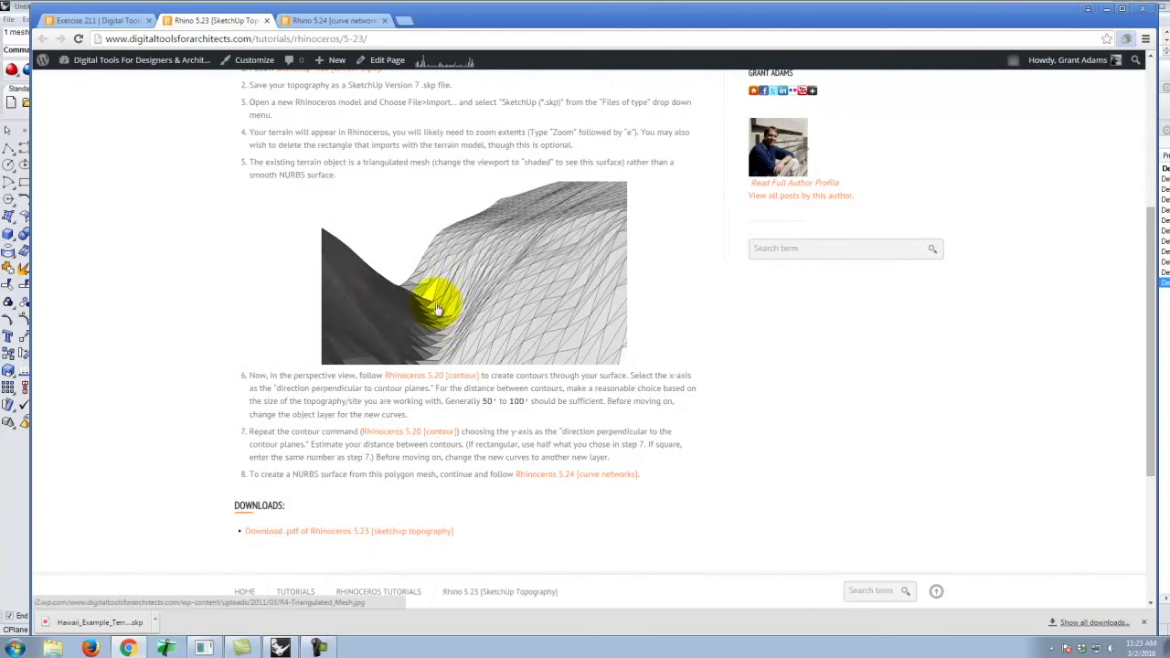
{"action": "scroll", "coordinate": [382, 174], "scroll_direction": "up", "scroll_amount": 1}
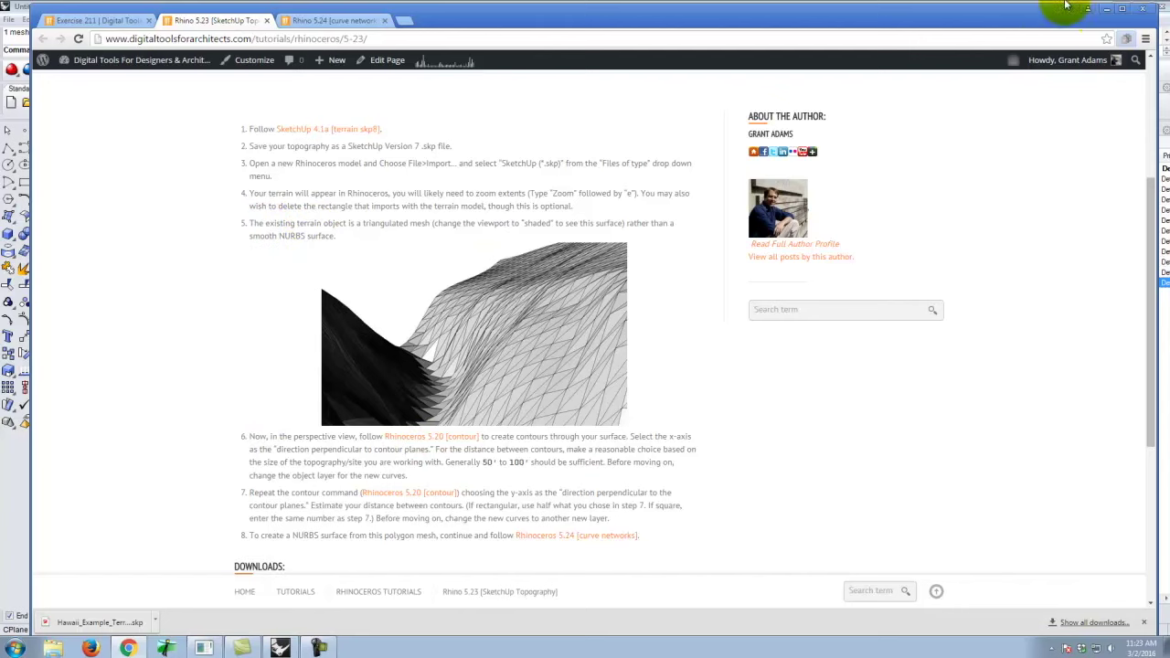
{"action": "left_click", "coordinate": [1109, 9]}
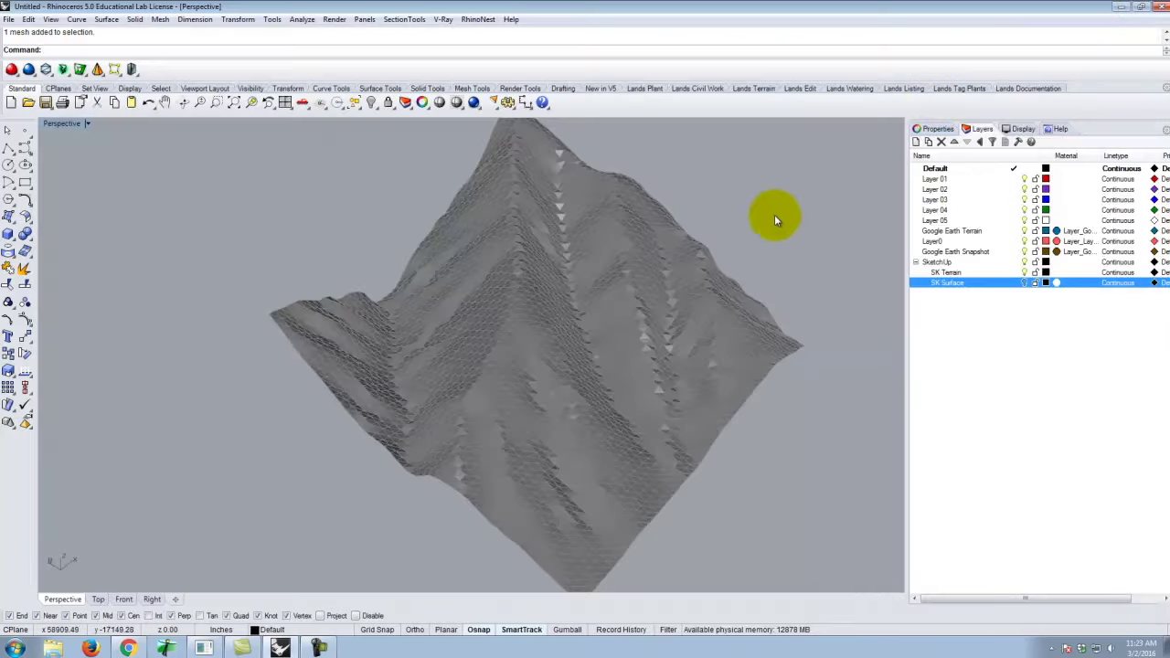
Delete the Google Earth Terrain and Snapshot layers, accept the block-definition warning, and select Layer0.
{"action": "right_click_drag", "start_coordinate": [779, 258], "coordinate": [841, 228]}
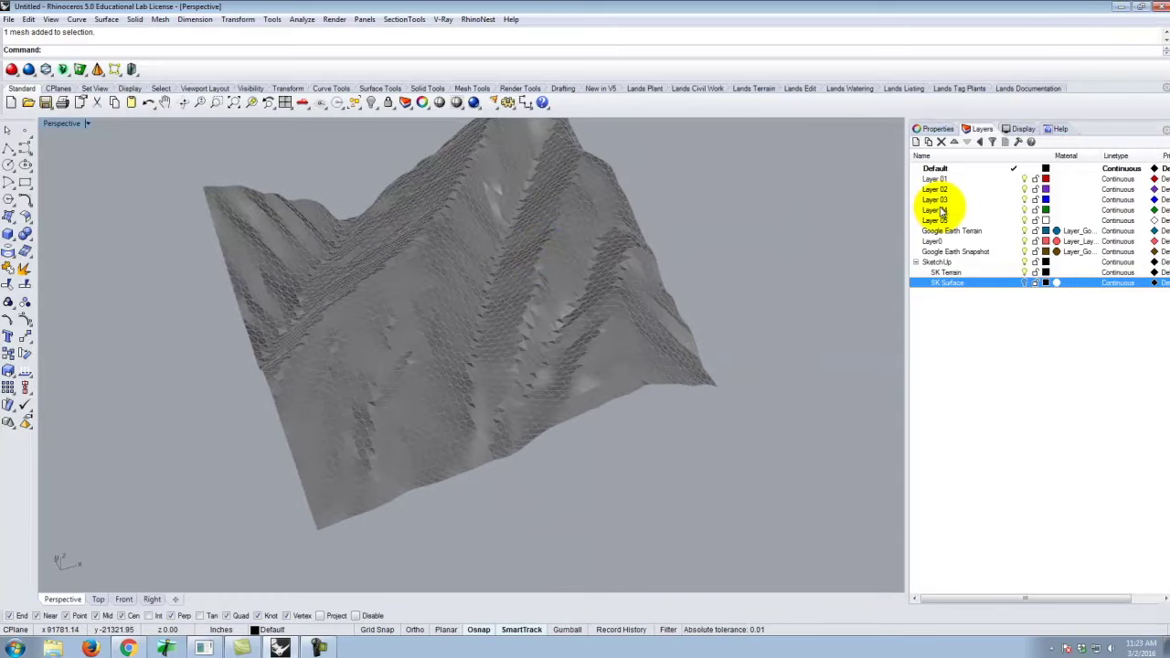
{"action": "left_click", "coordinate": [949, 231]}
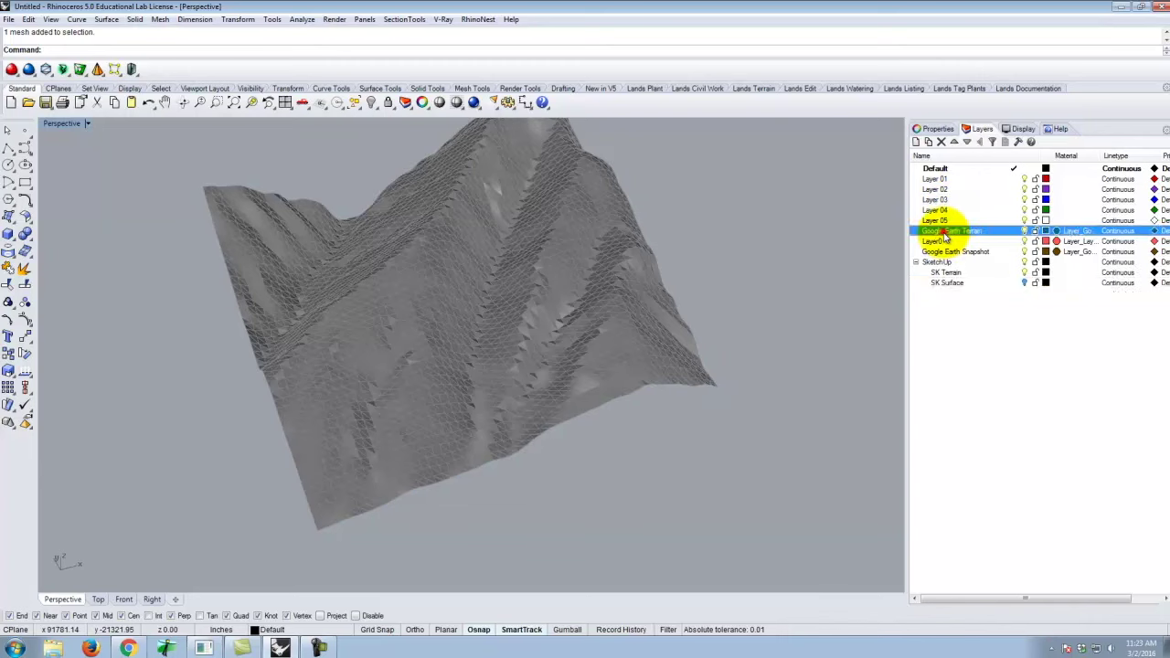
{"action": "left_click", "coordinate": [946, 252], "text": "shift"}
{"action": "left_click", "coordinate": [942, 141]}
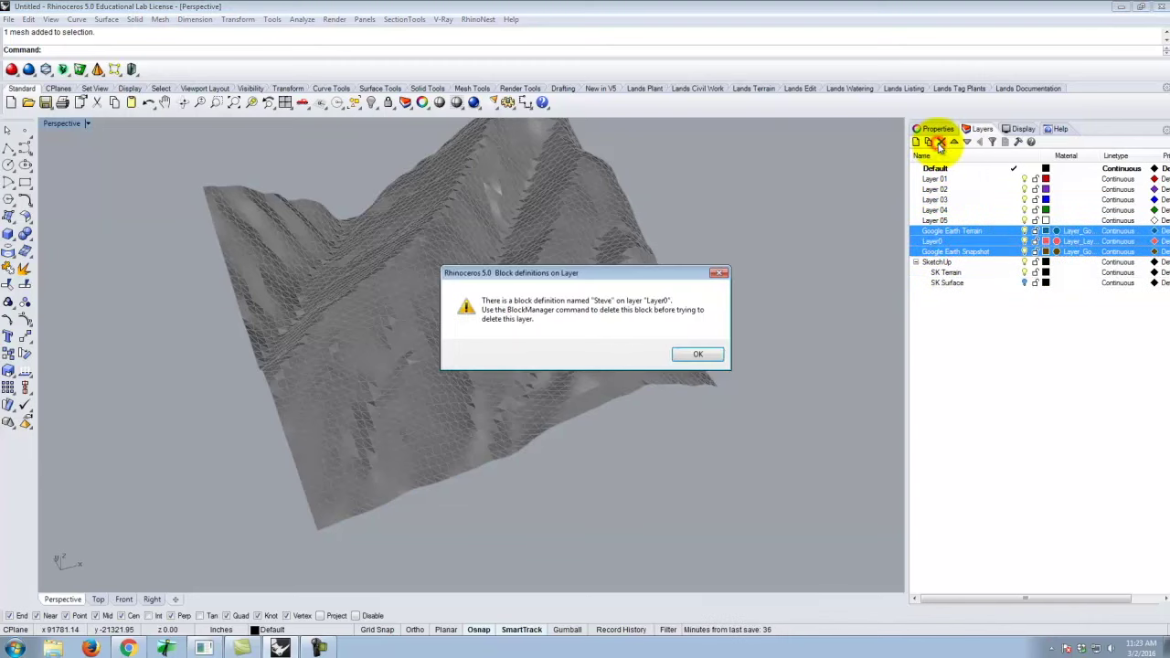
{"action": "left_click", "coordinate": [695, 354]}
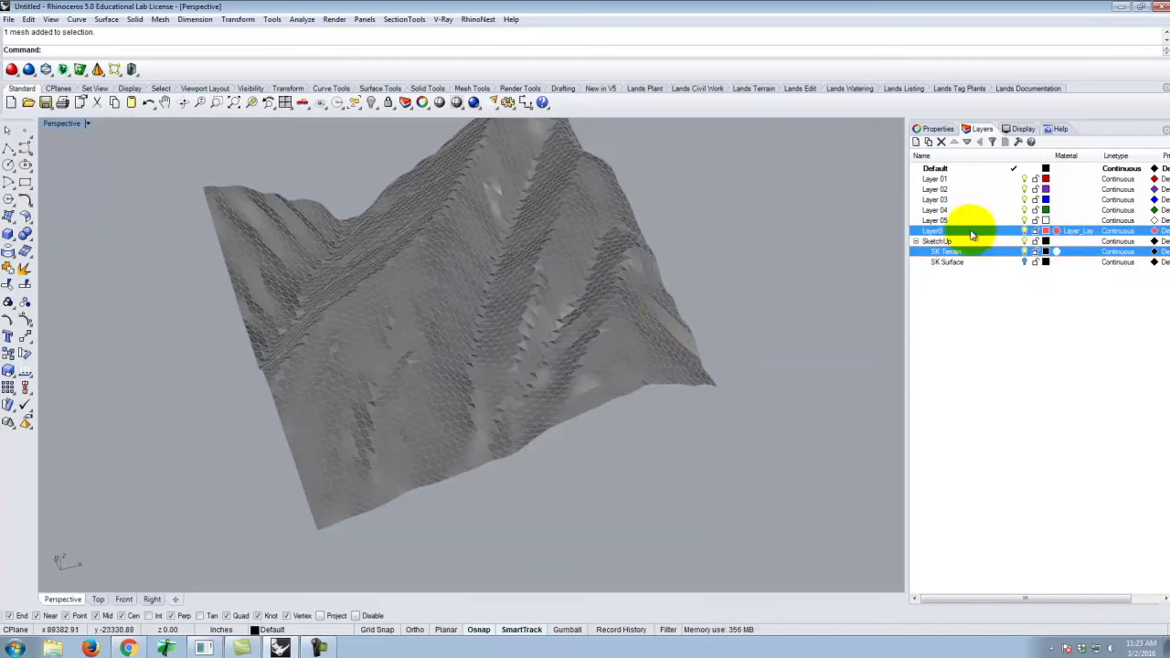
{"action": "left_click", "coordinate": [978, 298]}
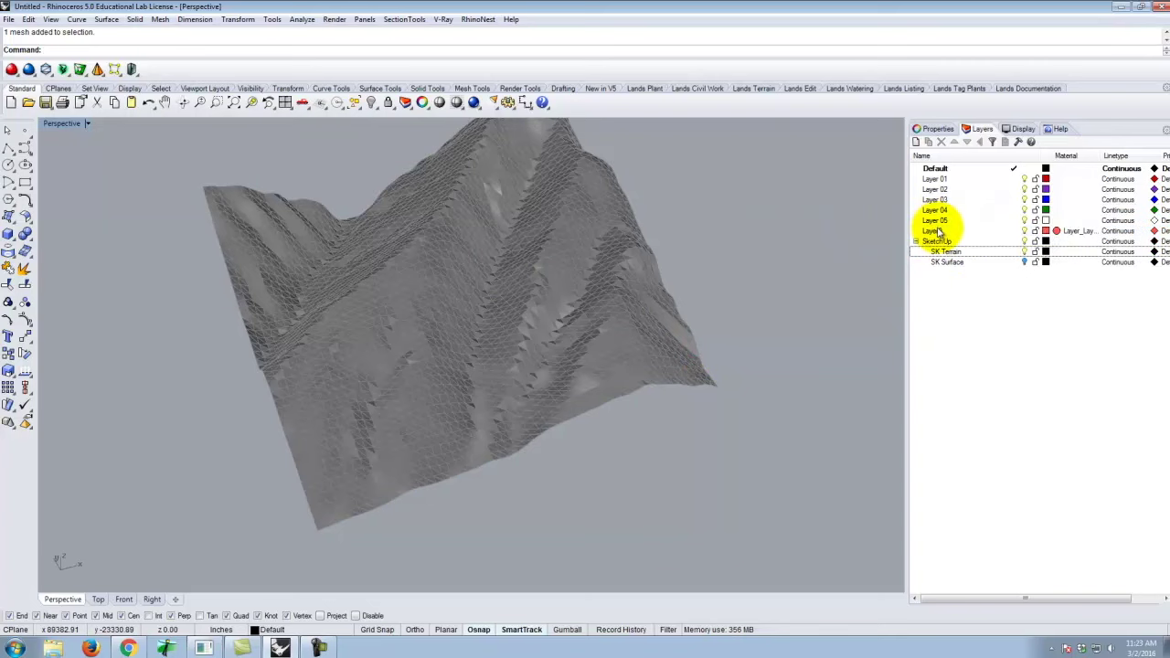
{"action": "left_click", "coordinate": [940, 231]}
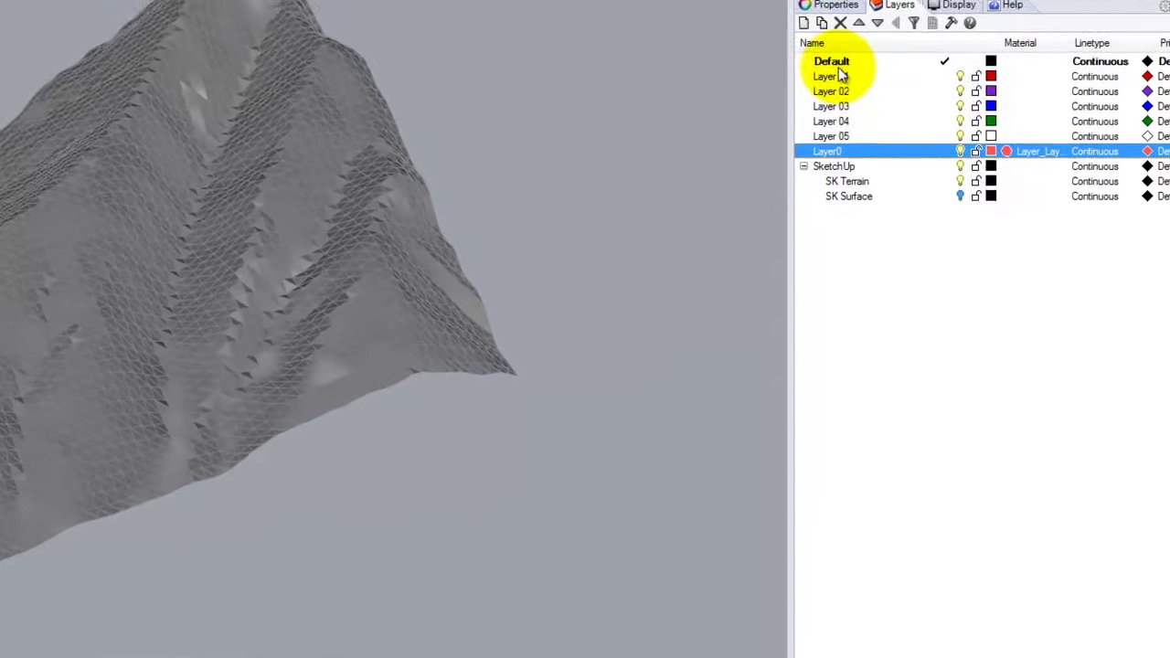
Make Layer 01 current and rename it 'Contours X'.
{"action": "left_click", "coordinate": [936, 179]}
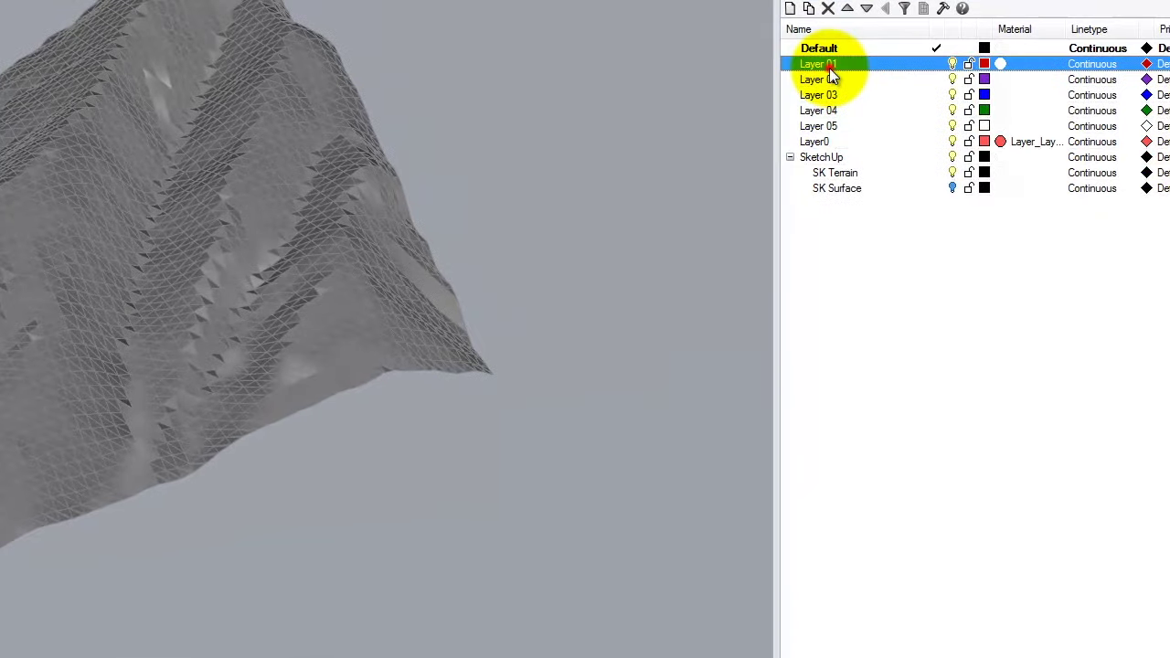
{"action": "left_click", "coordinate": [937, 64]}
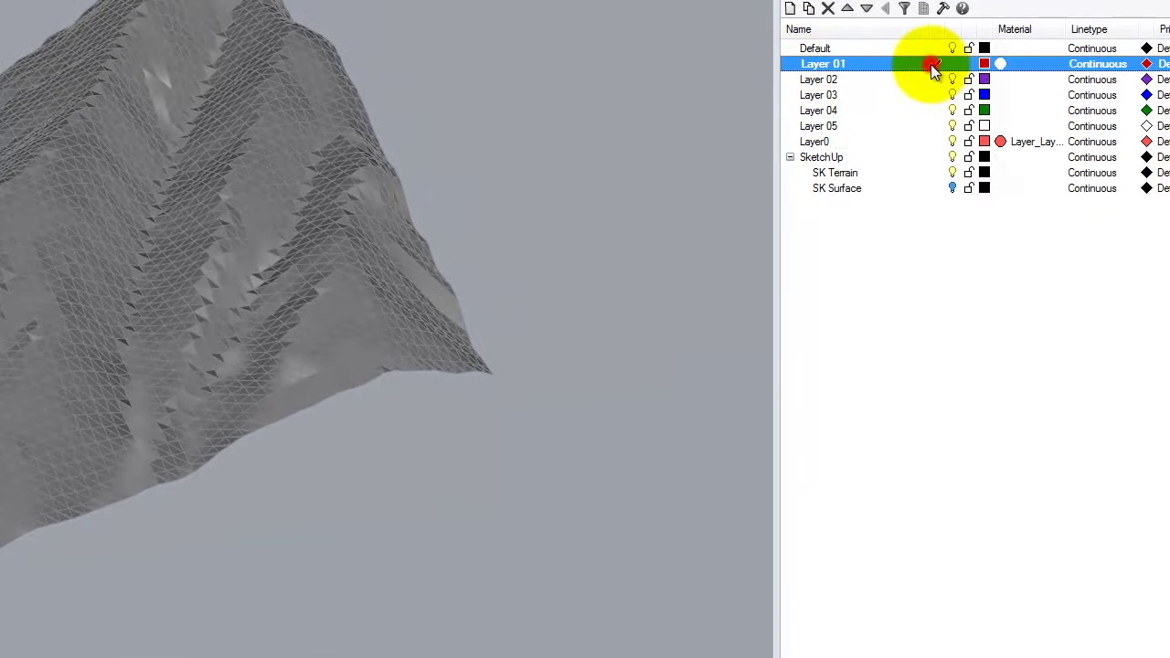
{"action": "left_click", "coordinate": [841, 63]}
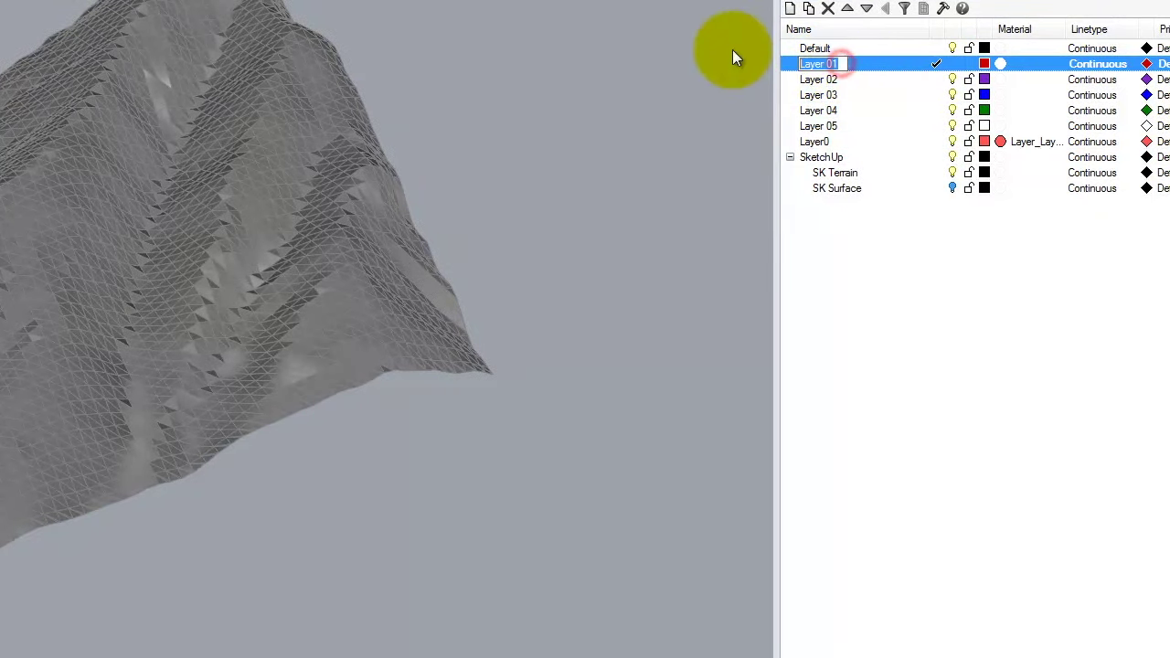
{"action": "type", "text": "Contours"}
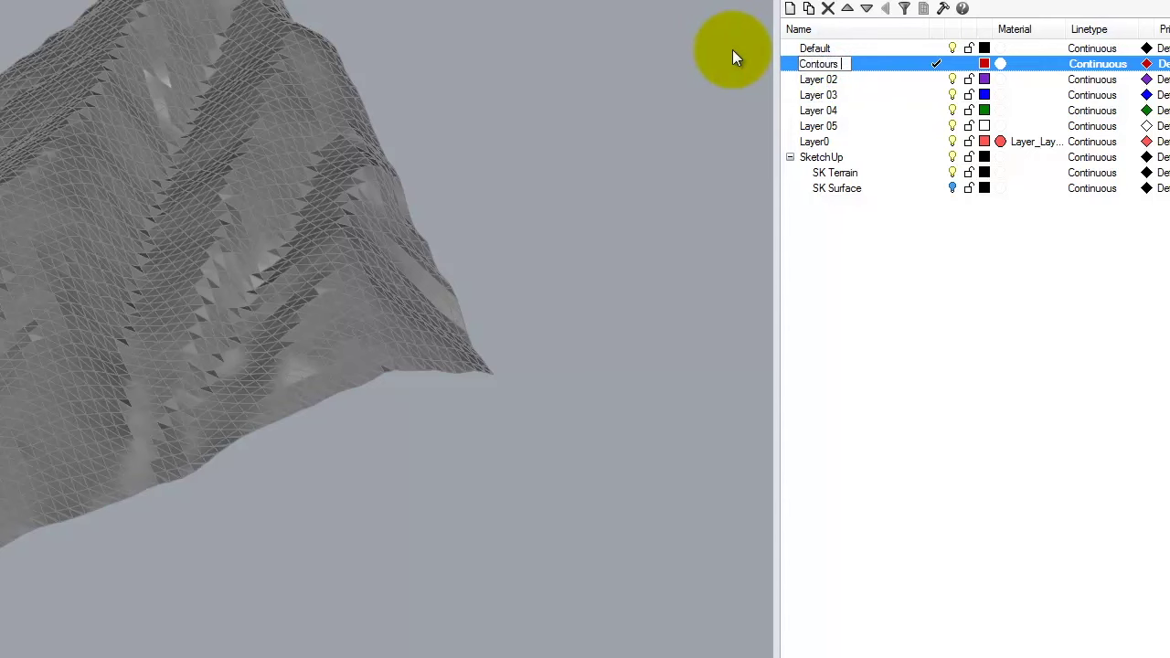
{"action": "type", "text": " X"}
{"action": "key", "text": "Return"}
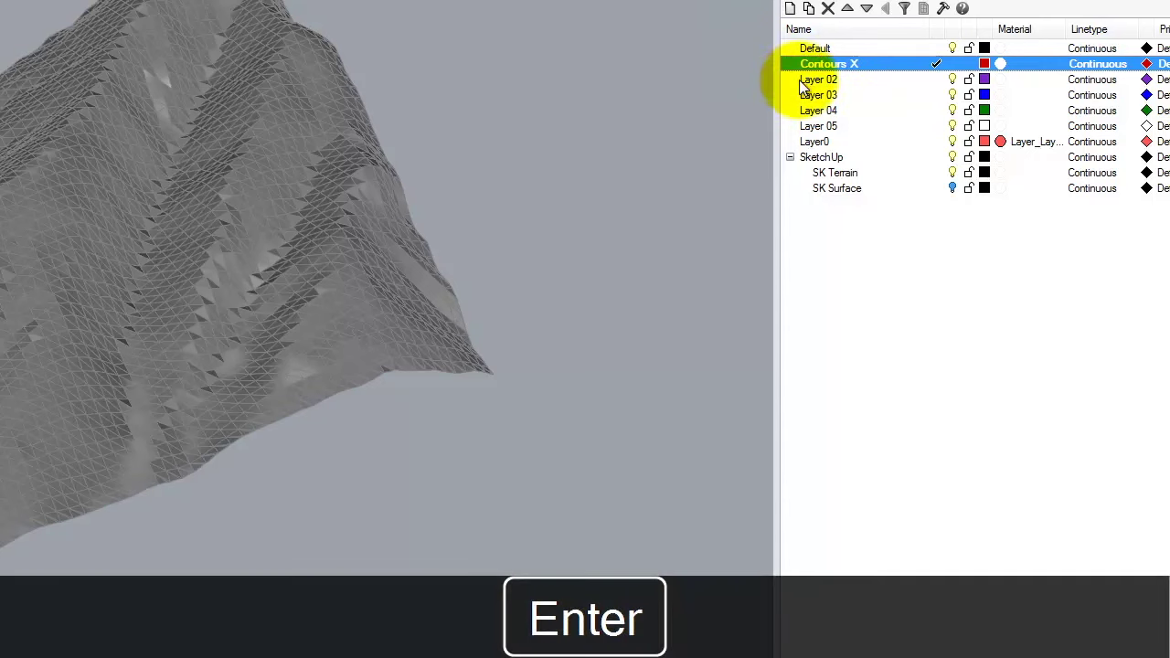
Rename Layer 02 to 'Contours Y' and set Contours X as the current layer.
{"action": "left_click", "coordinate": [813, 80]}
{"action": "left_click", "coordinate": [815, 80]}
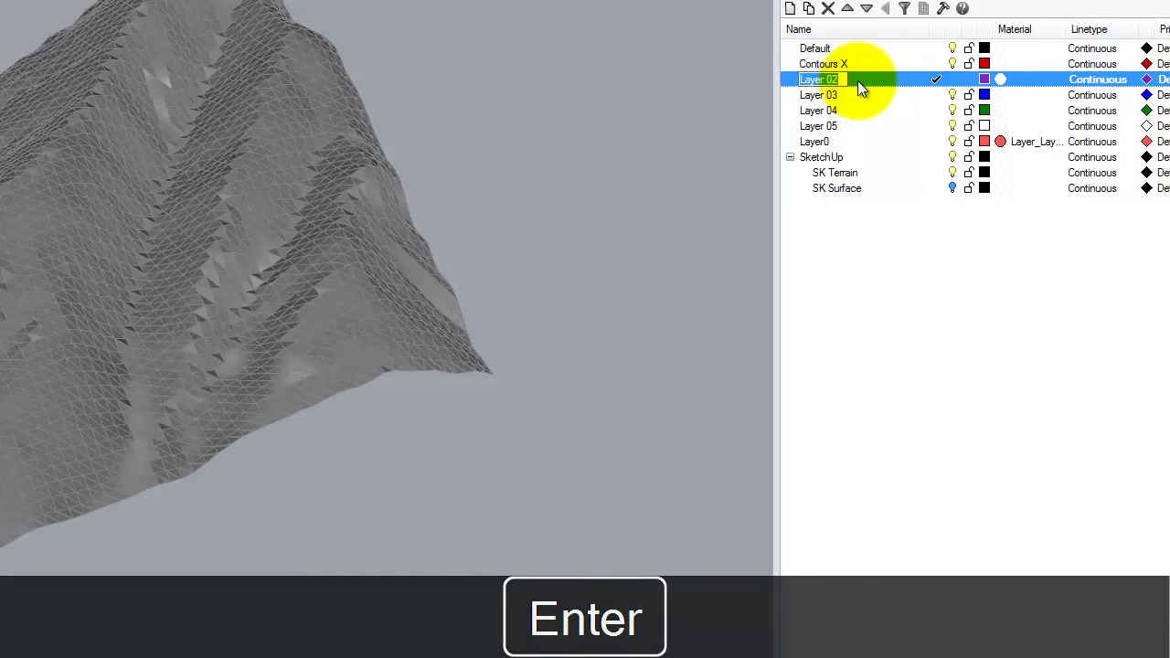
{"action": "type", "text": "Contours Y"}
{"action": "key", "text": "Return"}
{"action": "left_click", "coordinate": [882, 66]}
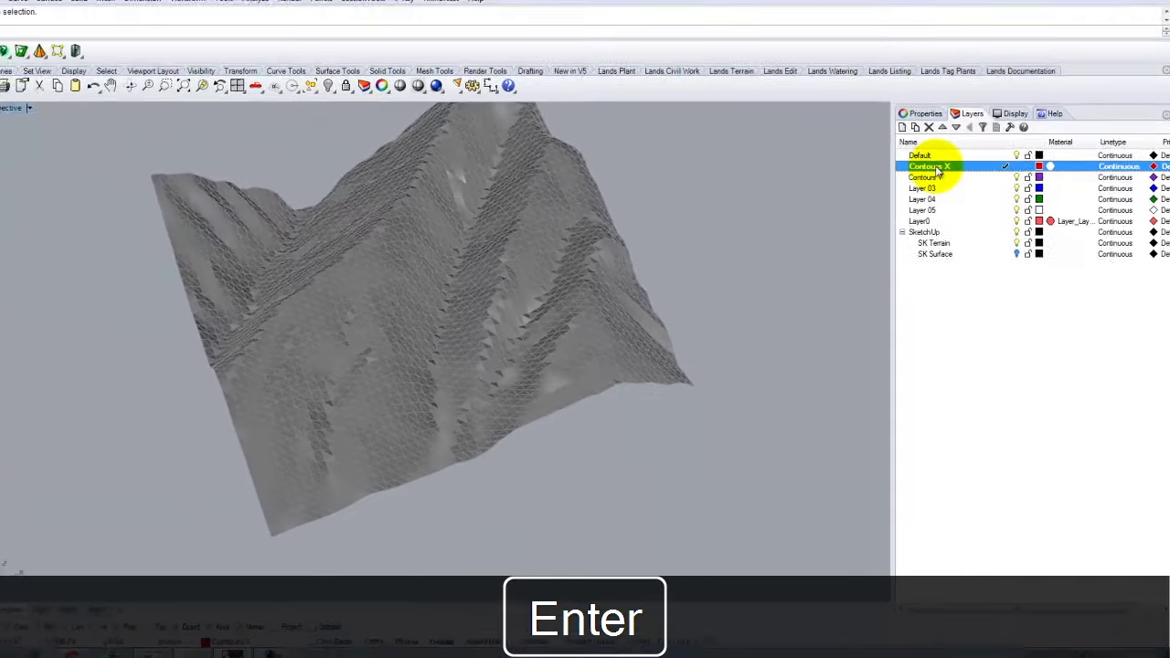
{"action": "double_click", "coordinate": [842, 66]}
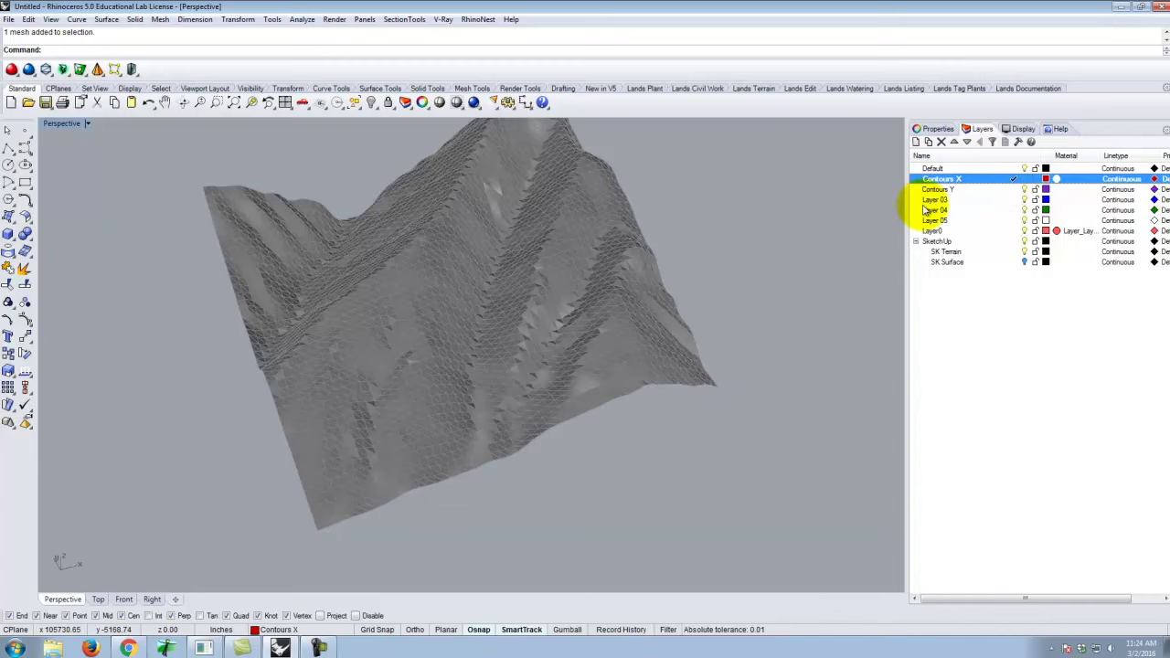
{"action": "right_click_drag", "start_coordinate": [817, 201], "coordinate": [458, 335]}
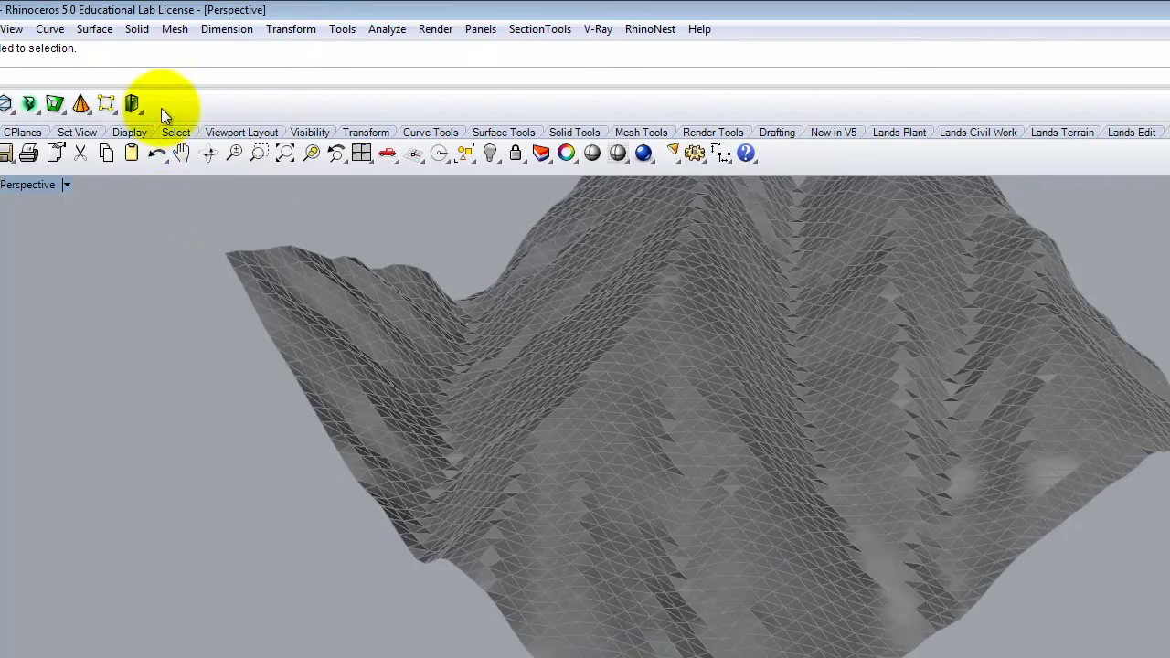
Start the Curve From Objects > Contour command on the terrain mesh.
{"action": "left_click", "coordinate": [51, 30]}
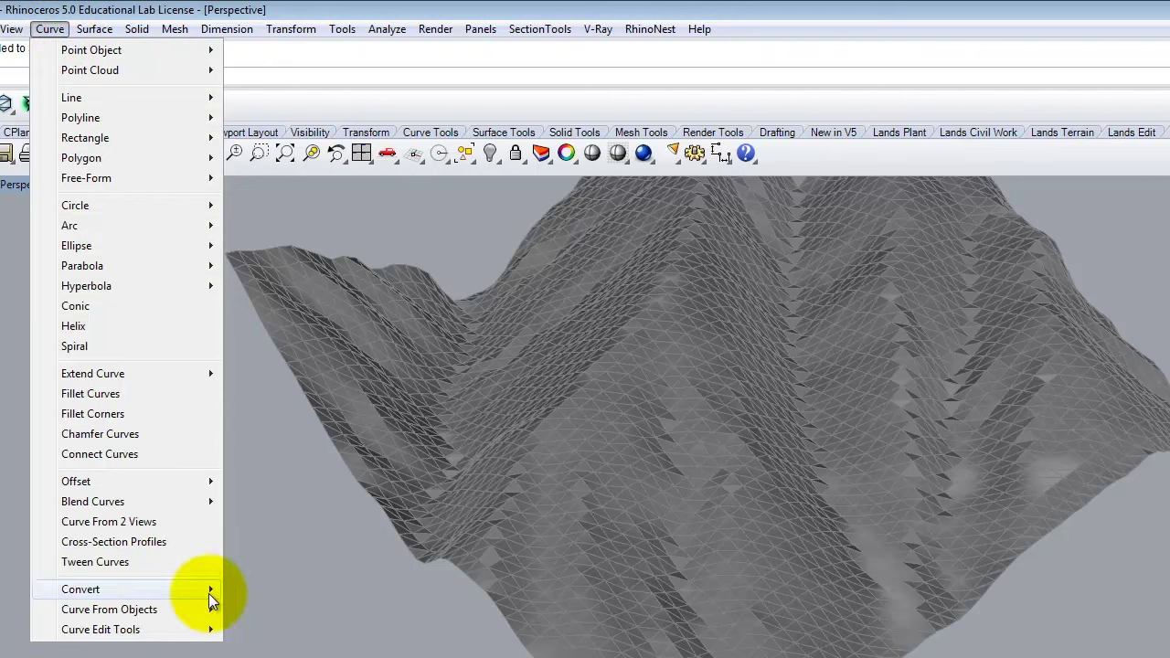
{"action": "mouse_move", "coordinate": [163, 612]}
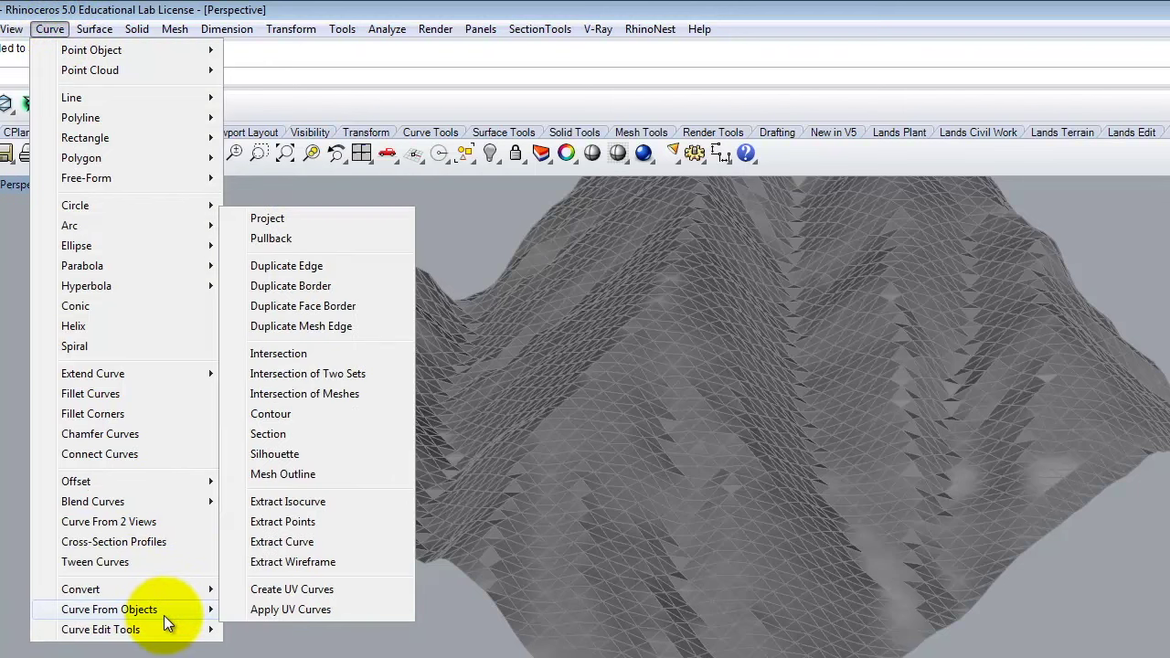
{"action": "left_click", "coordinate": [273, 416]}
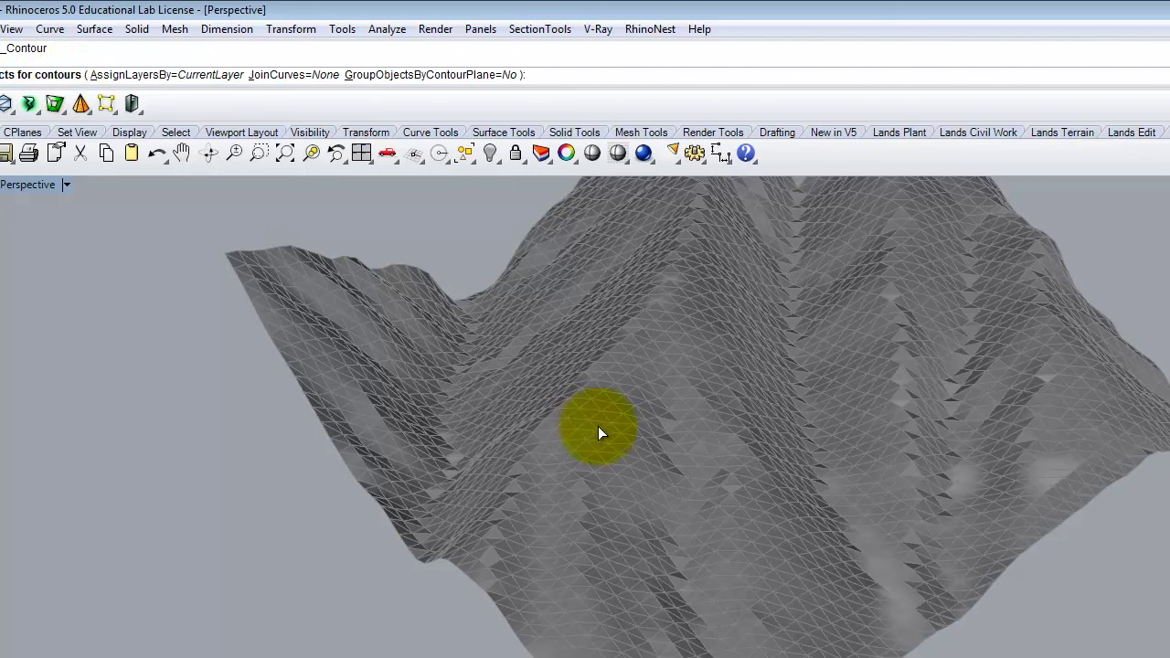
{"action": "left_click", "coordinate": [618, 406]}
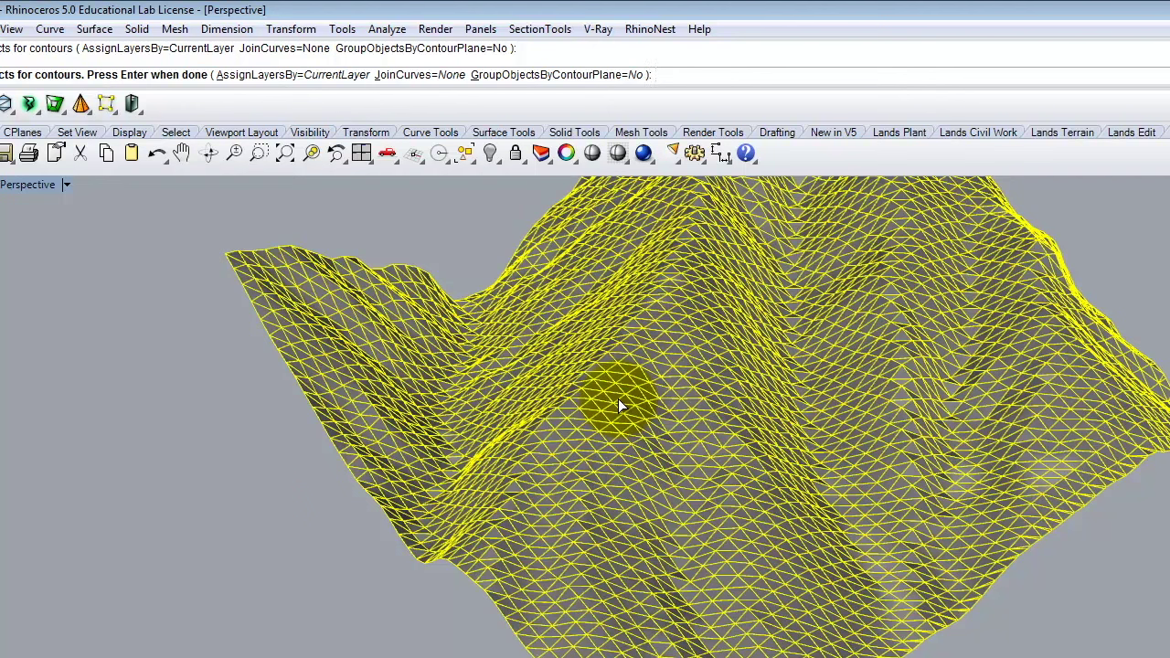
{"action": "key", "text": "Return"}
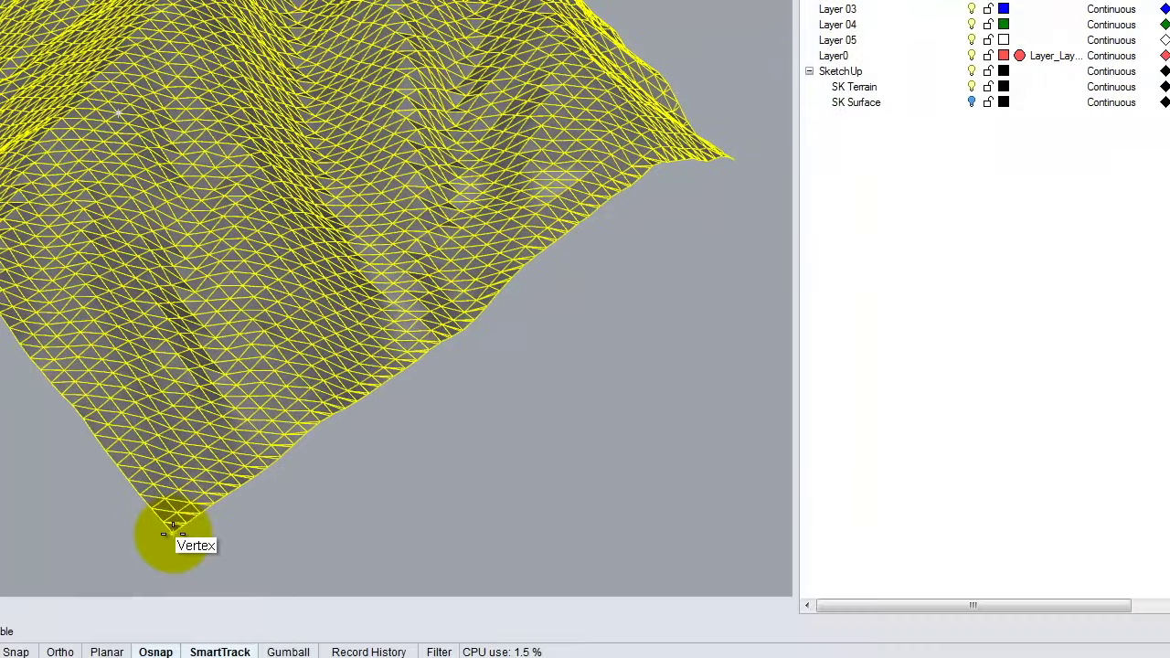
Snap the contour base point to the mesh corner and set an Ortho-constrained direction.
{"action": "left_click", "coordinate": [793, 657]}
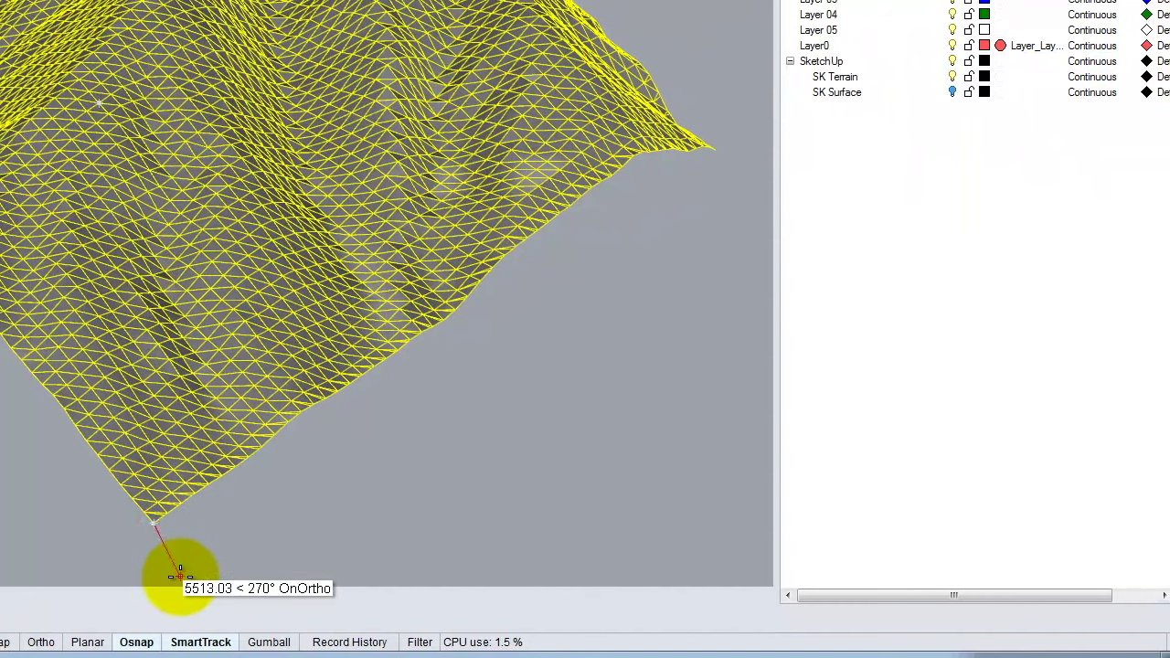
{"action": "left_click", "coordinate": [169, 541]}
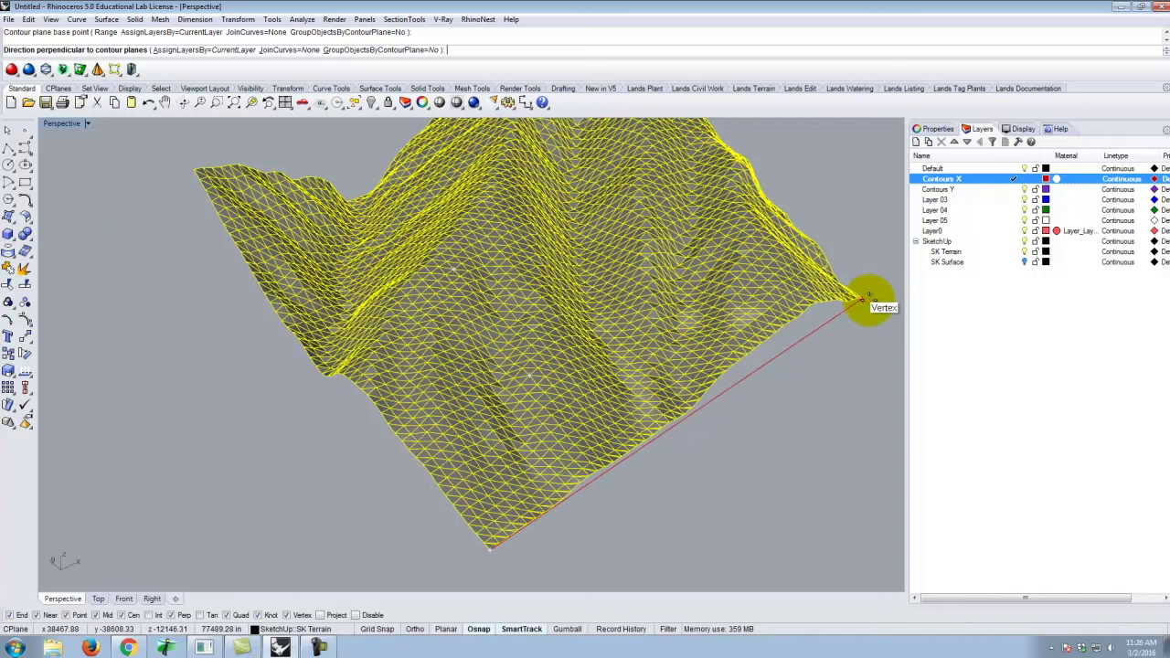
{"action": "left_click", "coordinate": [416, 629]}
{"action": "scroll", "coordinate": [274, 548], "scroll_direction": "down", "scroll_amount": 4}
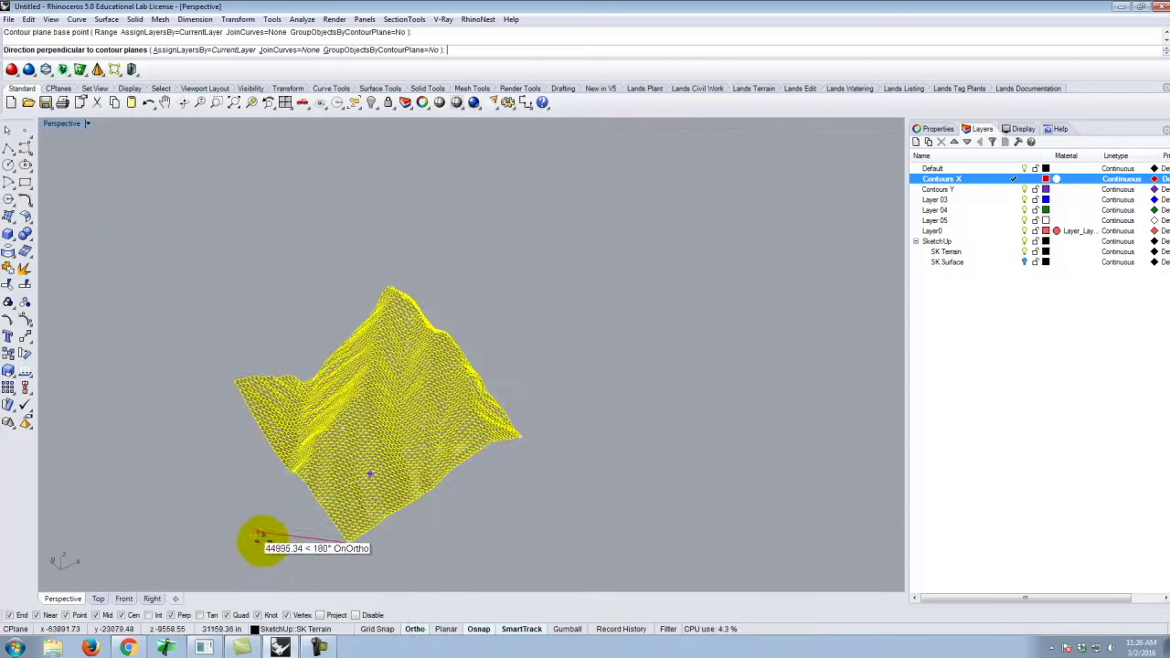
{"action": "left_click", "coordinate": [743, 329]}
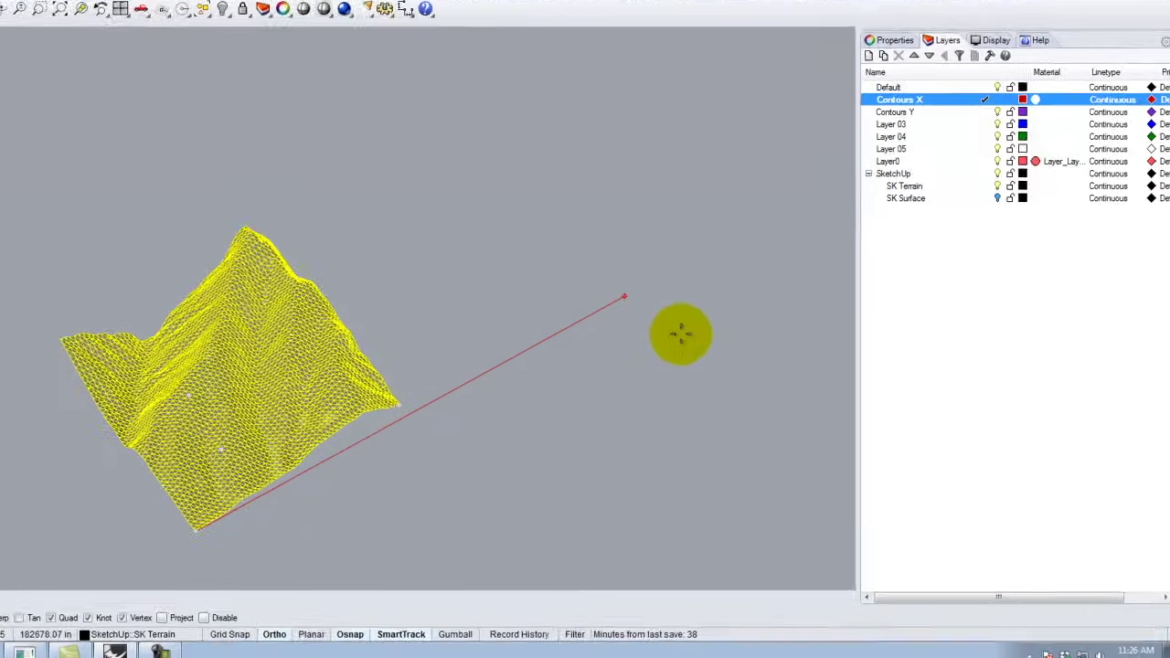
{"action": "left_click", "coordinate": [758, 376]}
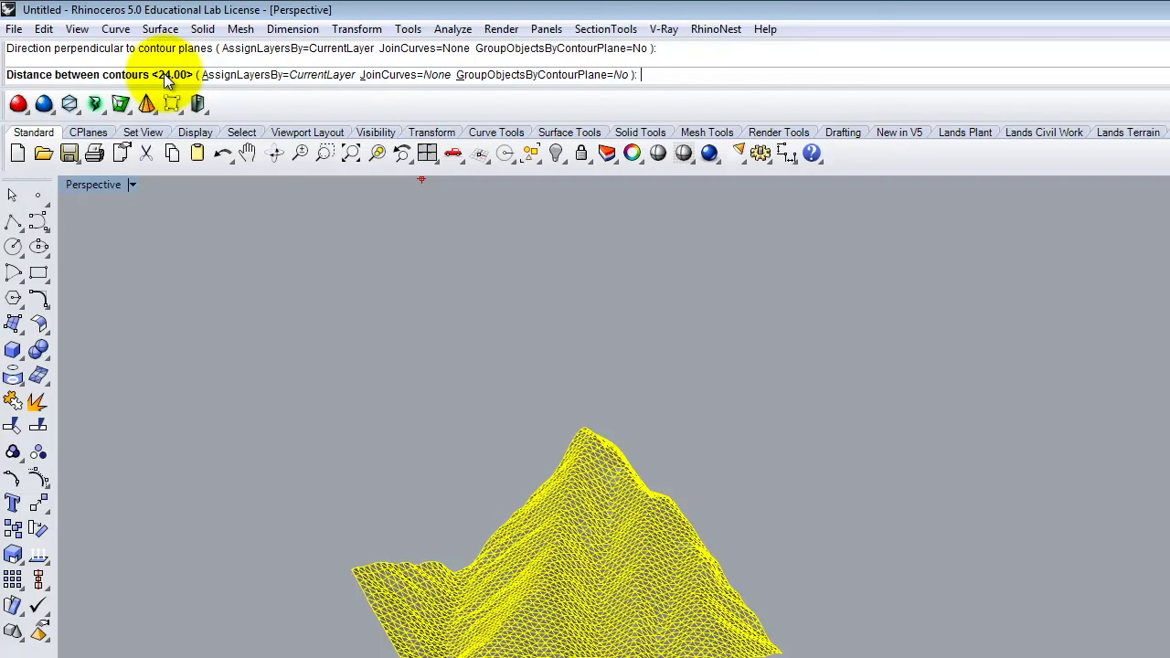
Generate the contours at 50 spacing and view them from higher up.
{"action": "type", "text": "50"}
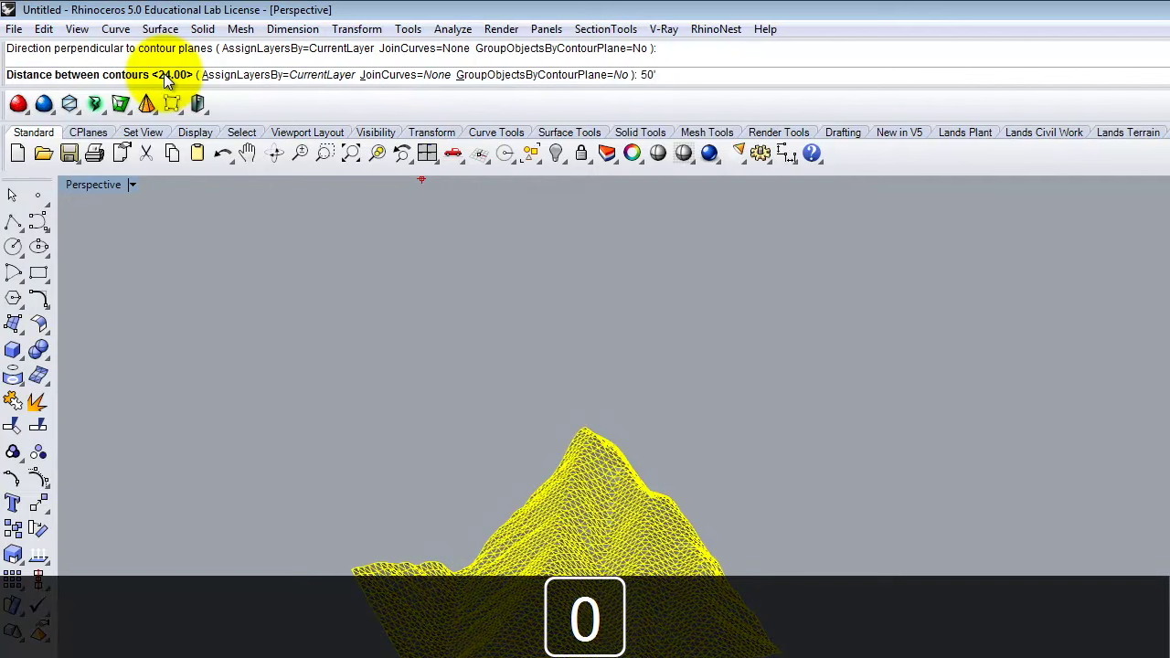
{"action": "key", "text": "Return"}
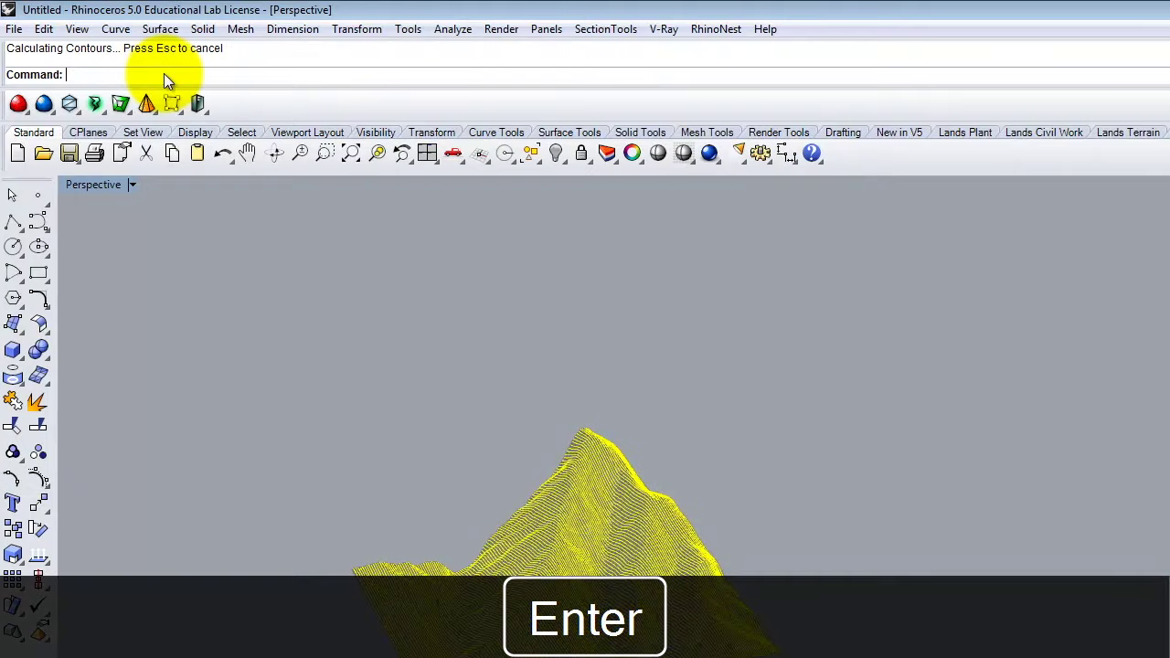
{"action": "right_click_drag", "start_coordinate": [365, 274], "coordinate": [546, 657]}
{"action": "scroll", "coordinate": [423, 514], "scroll_direction": "up", "scroll_amount": 5}
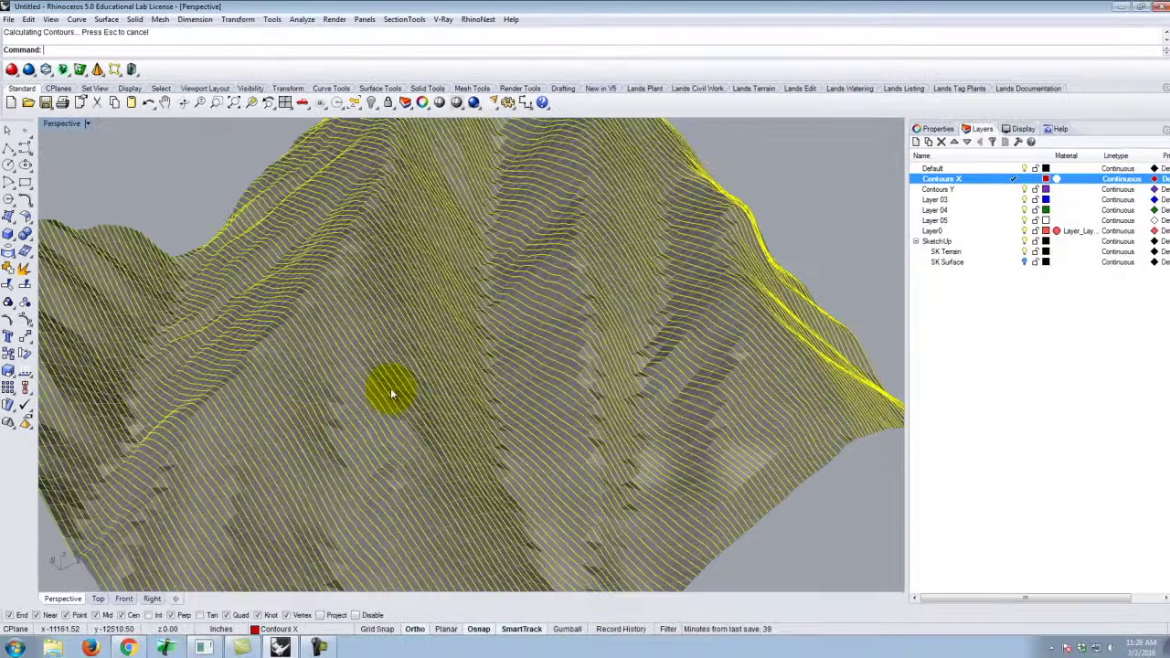
{"action": "scroll", "coordinate": [748, 254], "scroll_direction": "down", "scroll_amount": 5}
Inspect the dense contours from other angles, then undo them with Ctrl+Z.
{"action": "right_click_drag", "start_coordinate": [758, 248], "coordinate": [794, 305]}
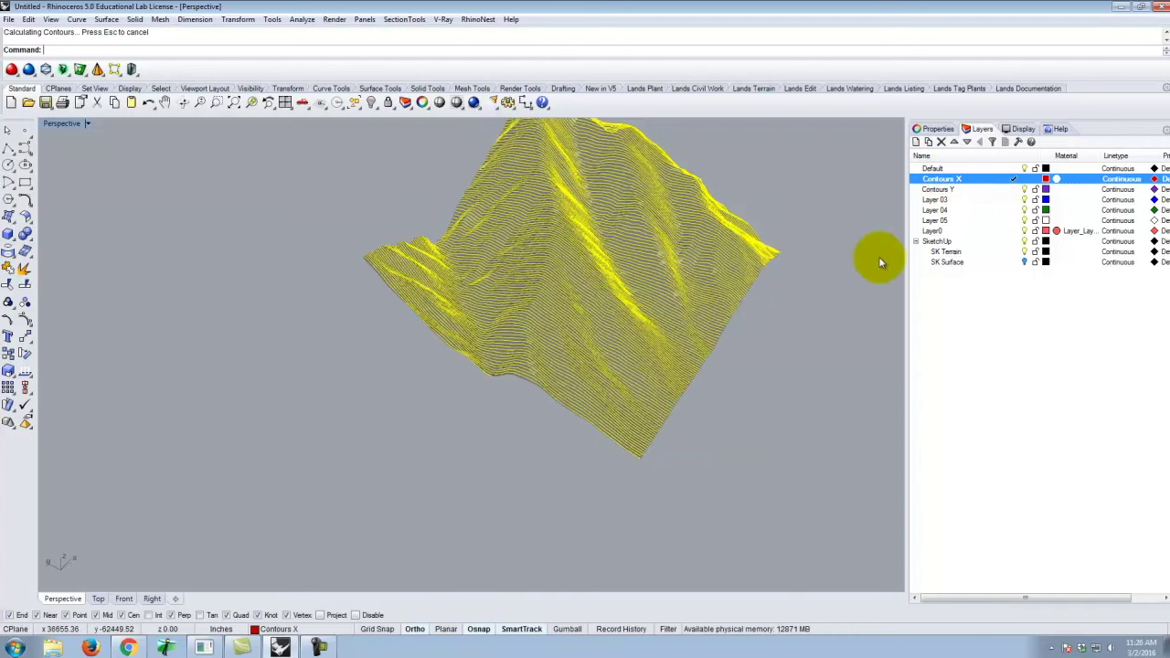
{"action": "right_click_drag", "start_coordinate": [810, 313], "coordinate": [745, 333]}
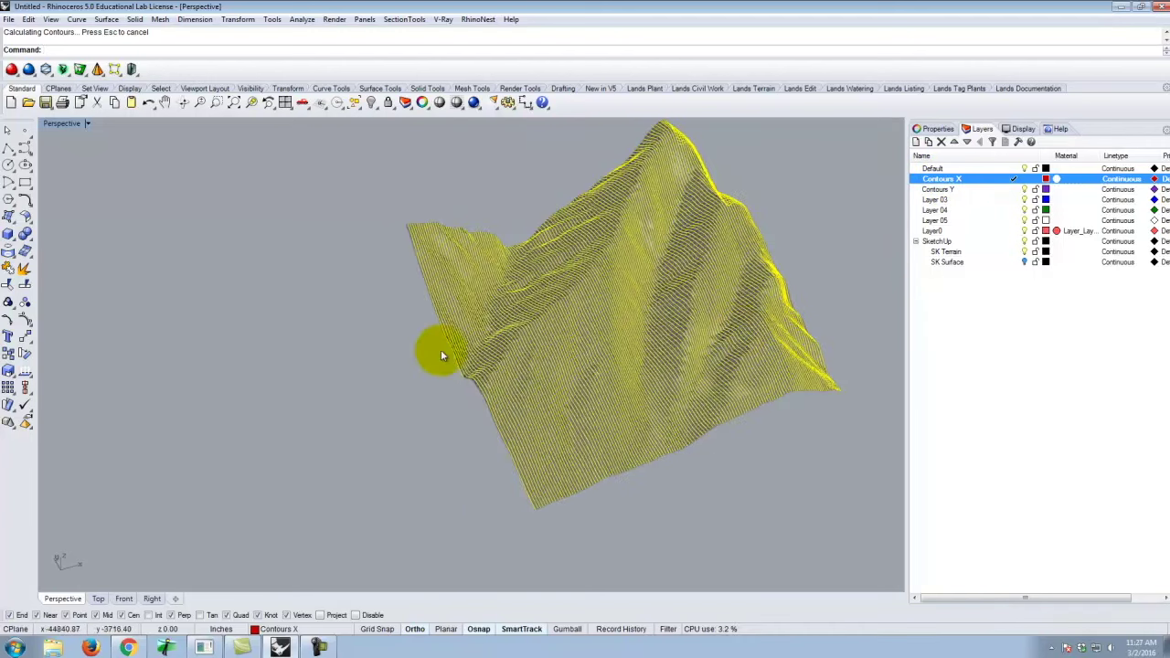
{"action": "scroll", "coordinate": [448, 423], "scroll_direction": "up", "scroll_amount": 3}
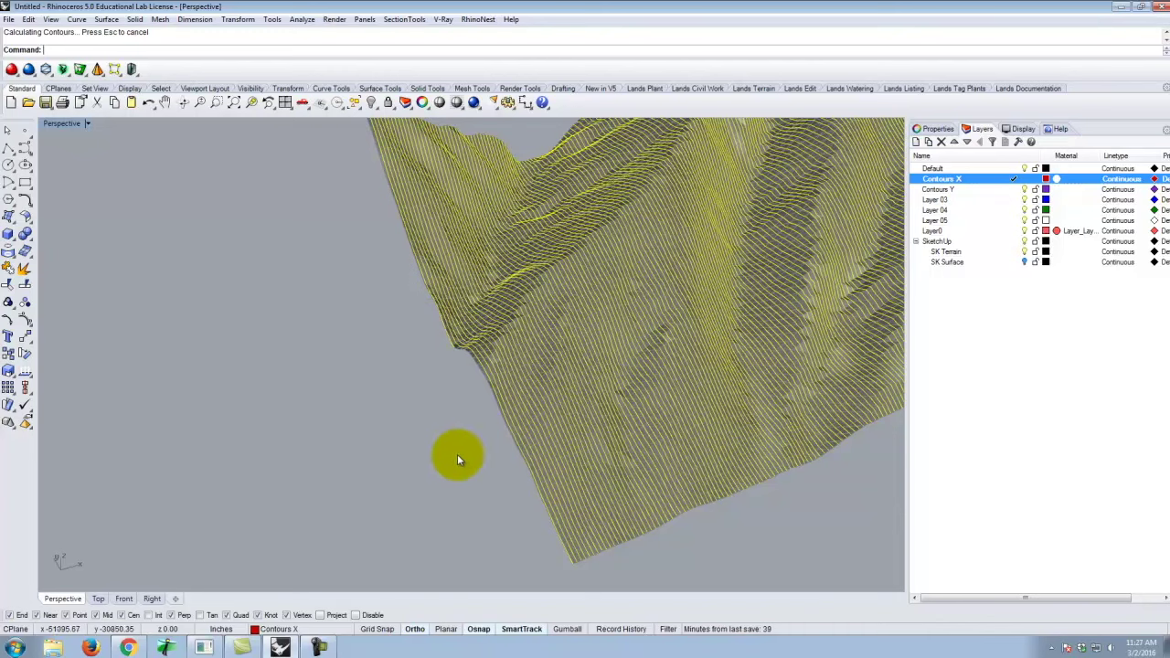
{"action": "key", "text": "ctrl+z"}
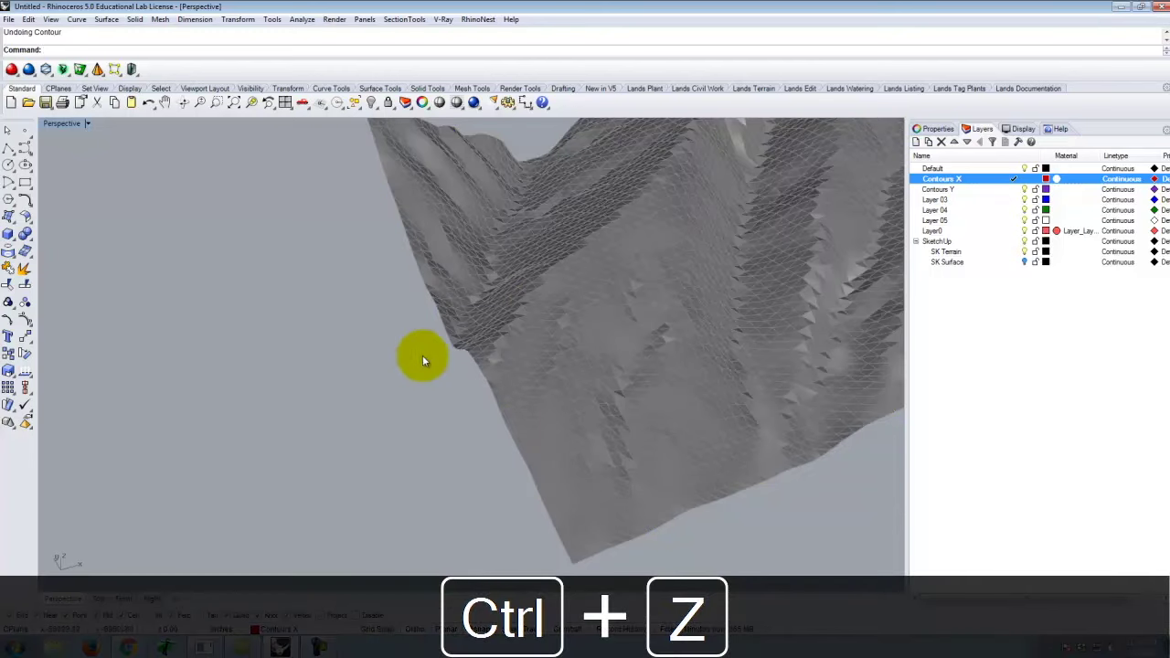
Start Curve From Objects > Contour and select the terrain mesh.
{"action": "left_click", "coordinate": [75, 19]}
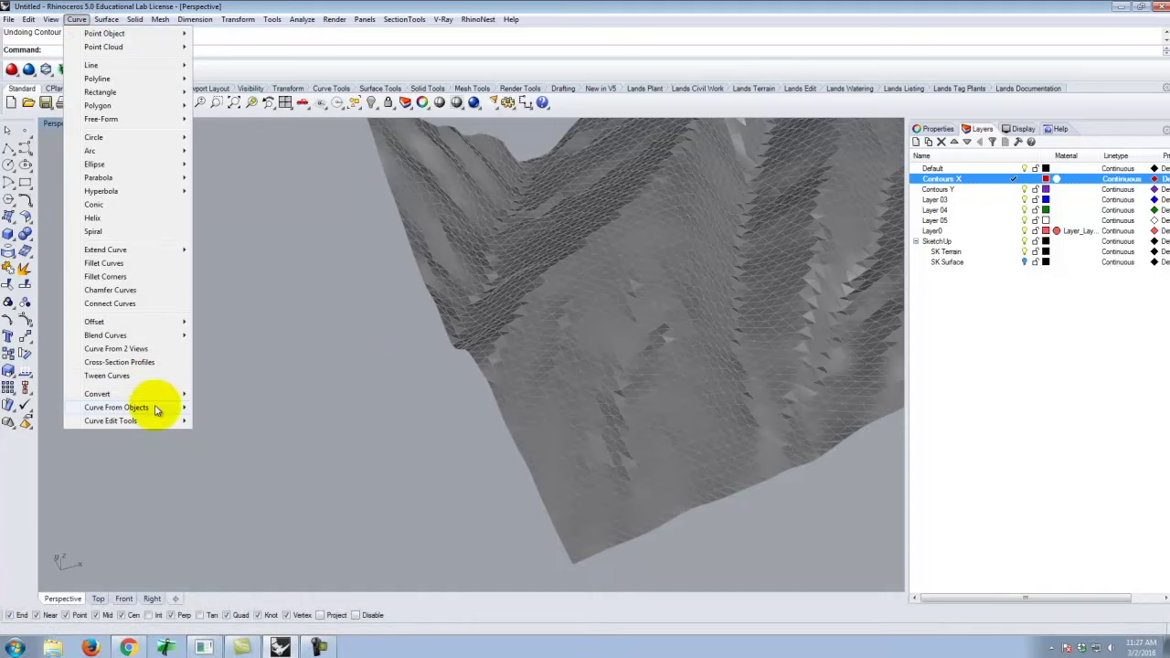
{"action": "mouse_move", "coordinate": [157, 407]}
{"action": "left_click", "coordinate": [265, 276]}
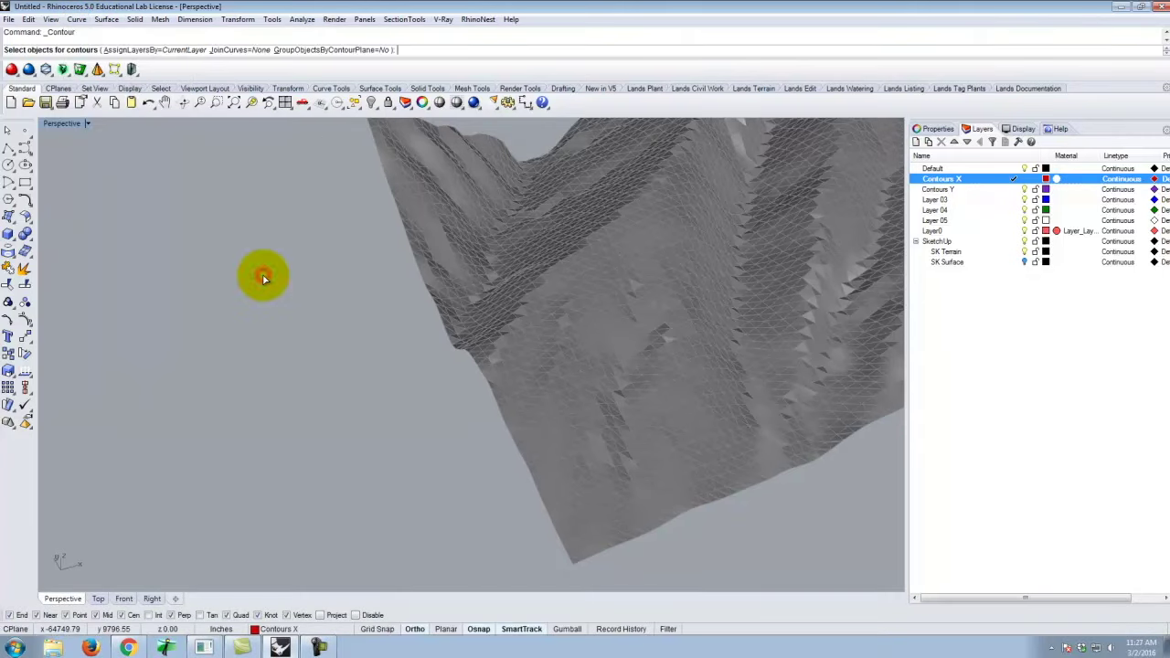
{"action": "left_click", "coordinate": [681, 315]}
{"action": "scroll", "coordinate": [268, 452], "scroll_direction": "down", "scroll_amount": 5}
{"action": "scroll", "coordinate": [457, 410], "scroll_direction": "up", "scroll_amount": 3}
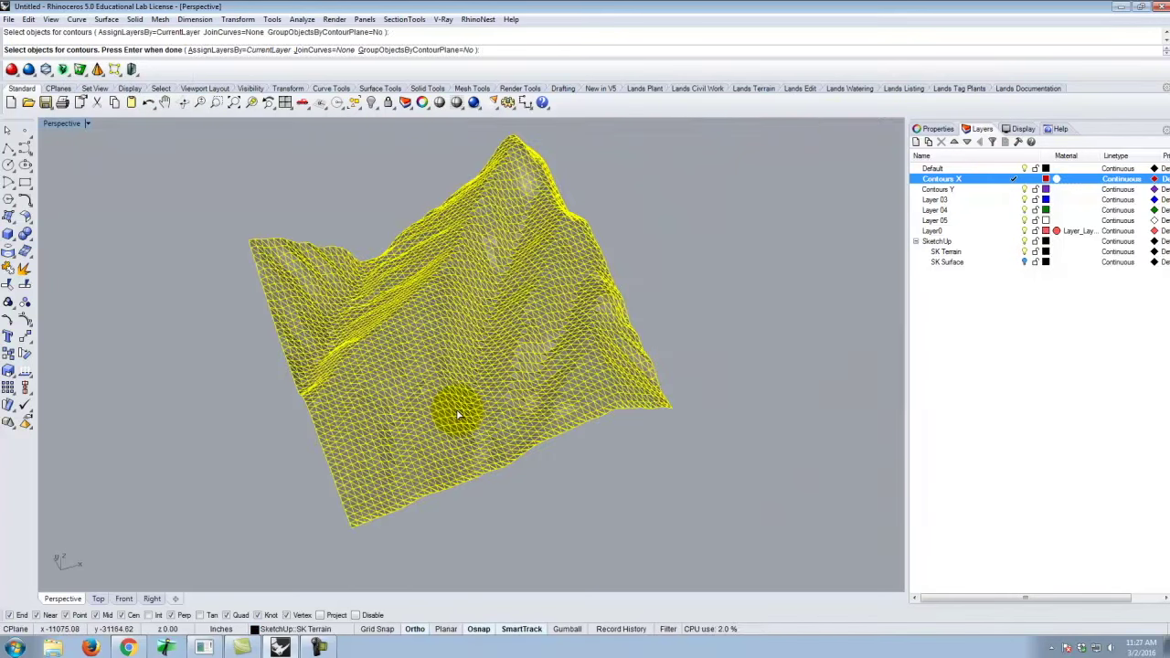
{"action": "key", "text": "Return"}
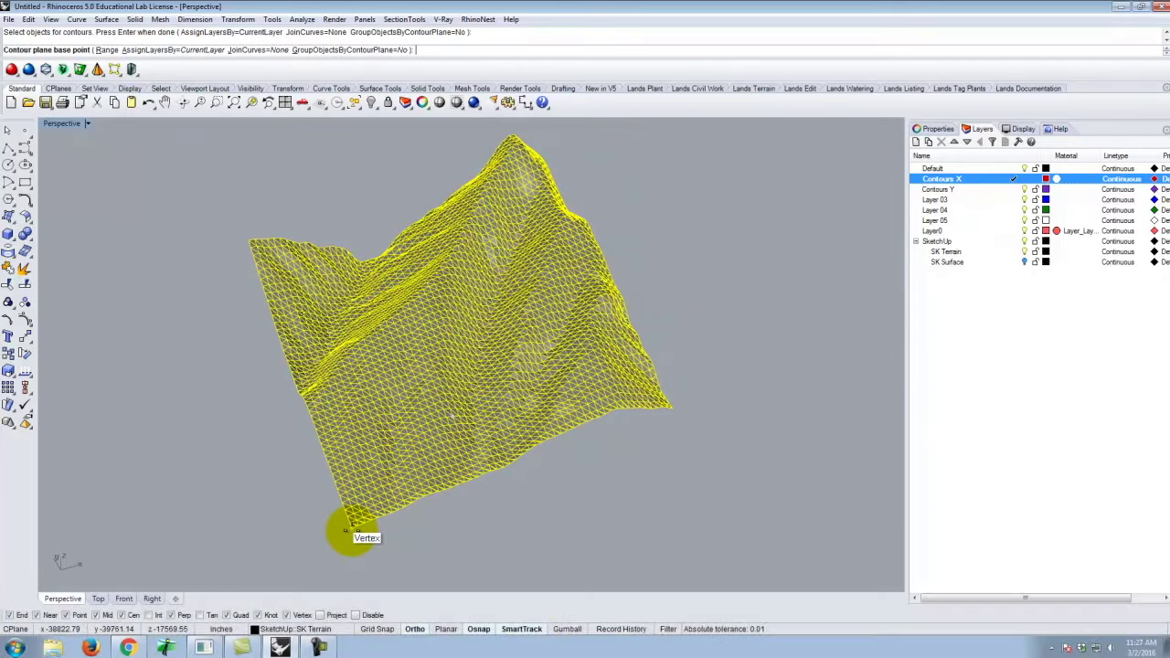
Set base point at the mesh corner, pick the direction, and generate contours at 100 spacing.
{"action": "left_click", "coordinate": [350, 528]}
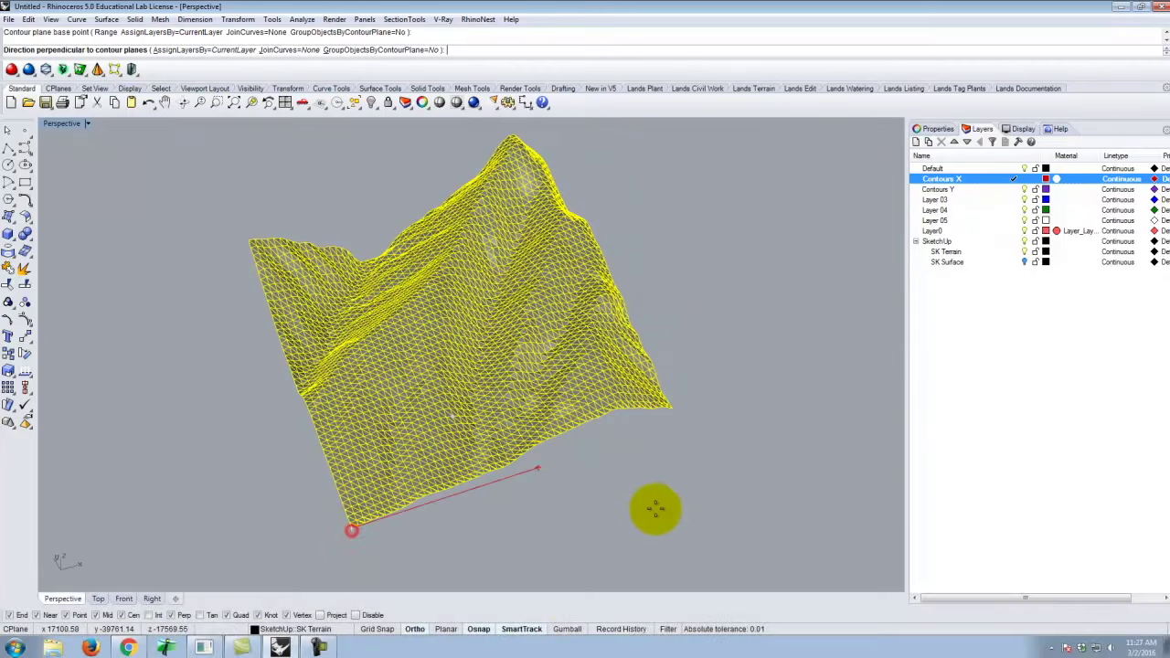
{"action": "left_click", "coordinate": [838, 455]}
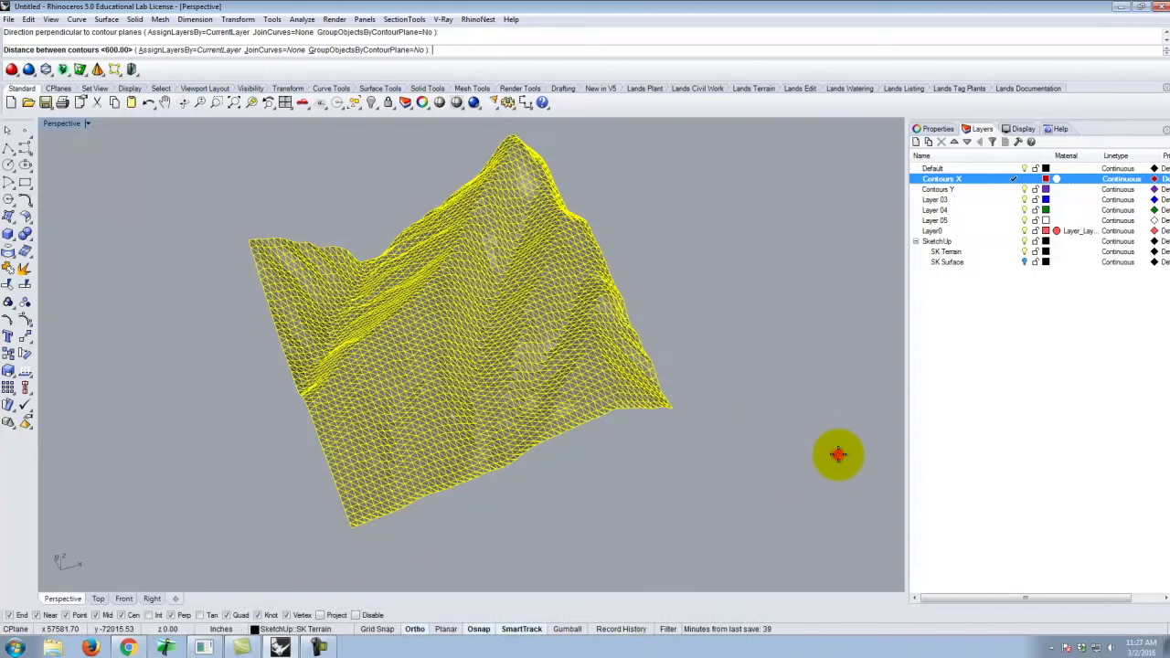
{"action": "type", "text": "100"}
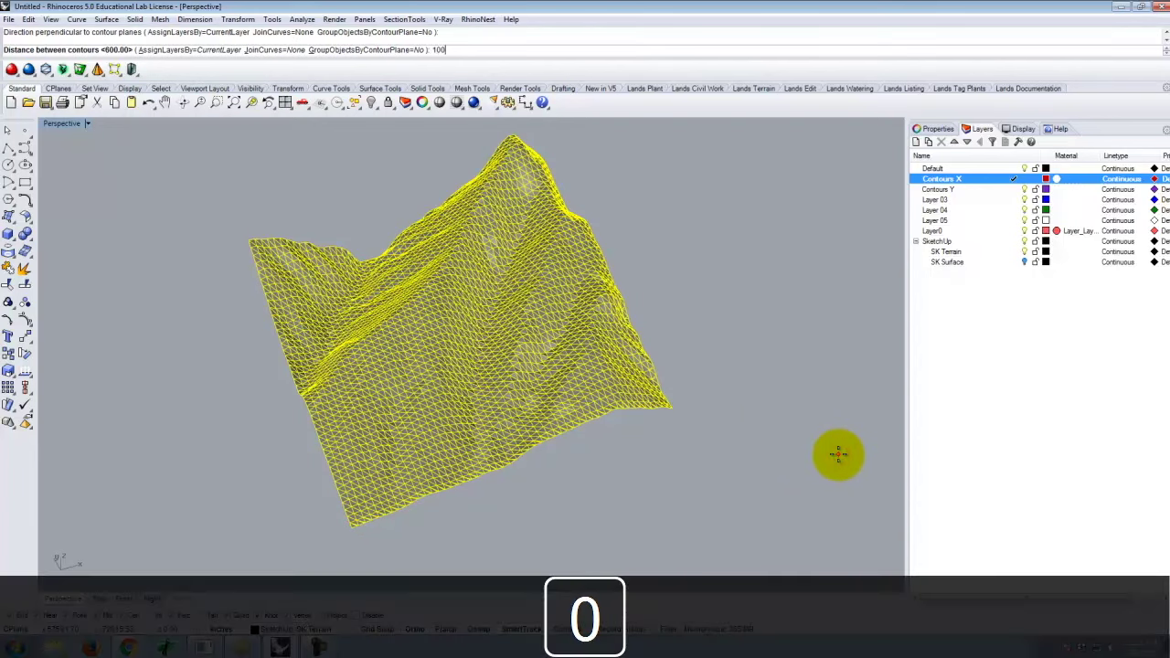
{"action": "key", "text": "Return"}
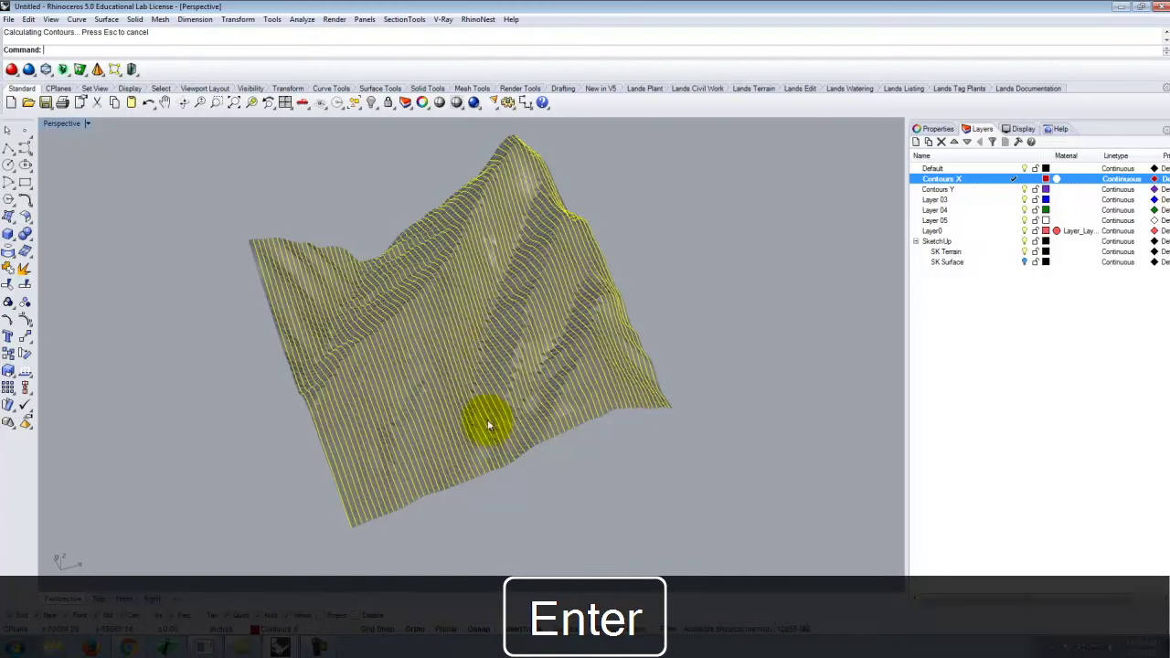
{"action": "scroll", "coordinate": [518, 316], "scroll_direction": "up", "scroll_amount": 5}
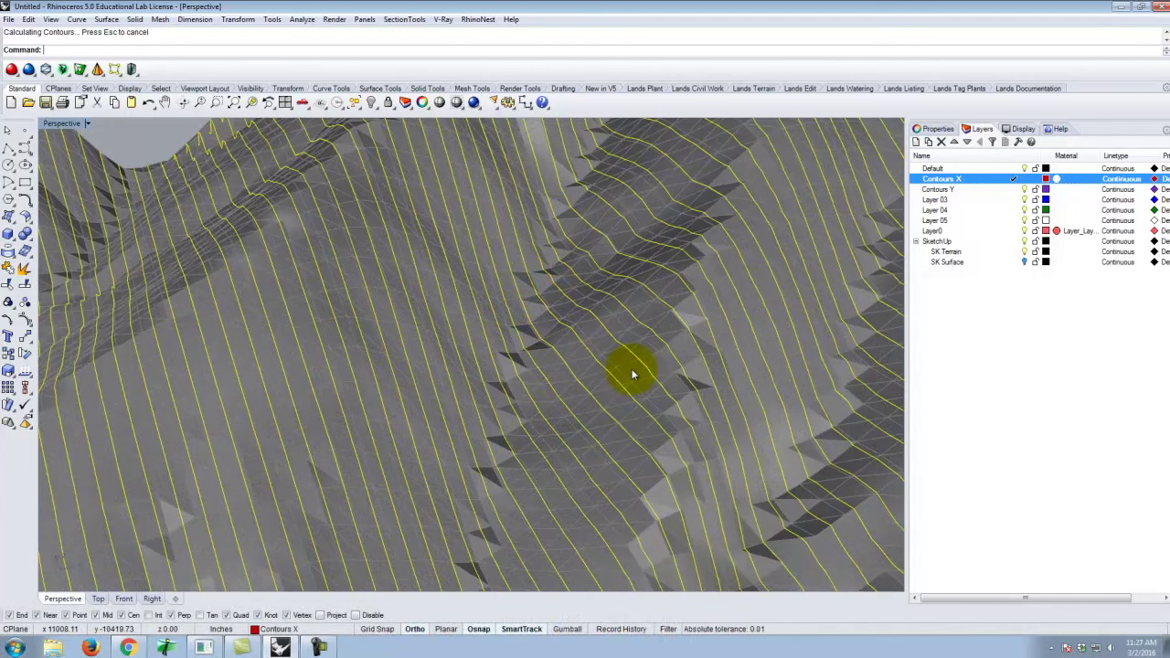
{"action": "scroll", "coordinate": [633, 375], "scroll_direction": "down", "scroll_amount": 5}
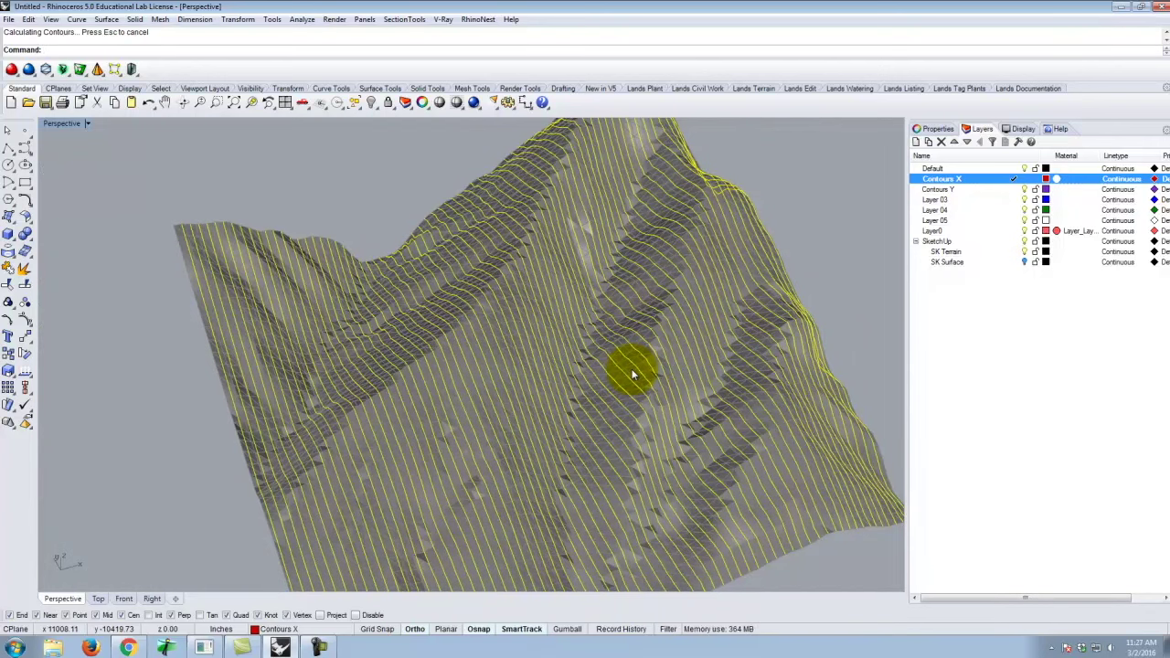
{"action": "scroll", "coordinate": [440, 322], "scroll_direction": "down", "scroll_amount": 3}
{"action": "scroll", "coordinate": [445, 485], "scroll_direction": "up", "scroll_amount": 5}
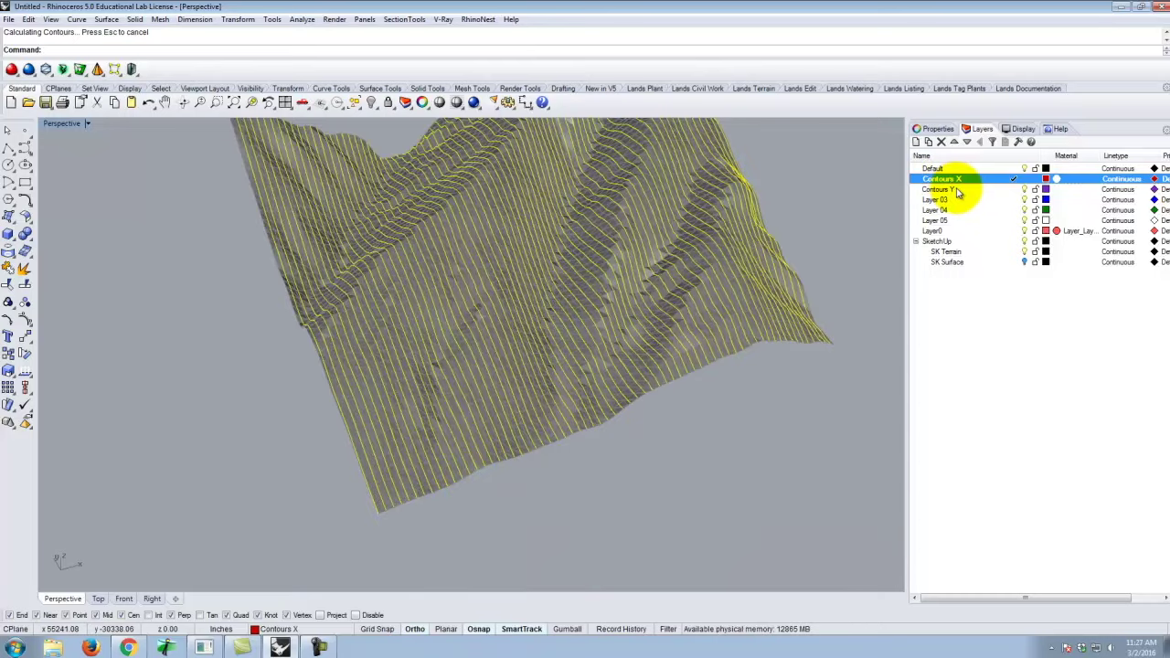
Set Contours Y as the current layer in the Layers panel.
{"action": "left_click", "coordinate": [928, 189]}
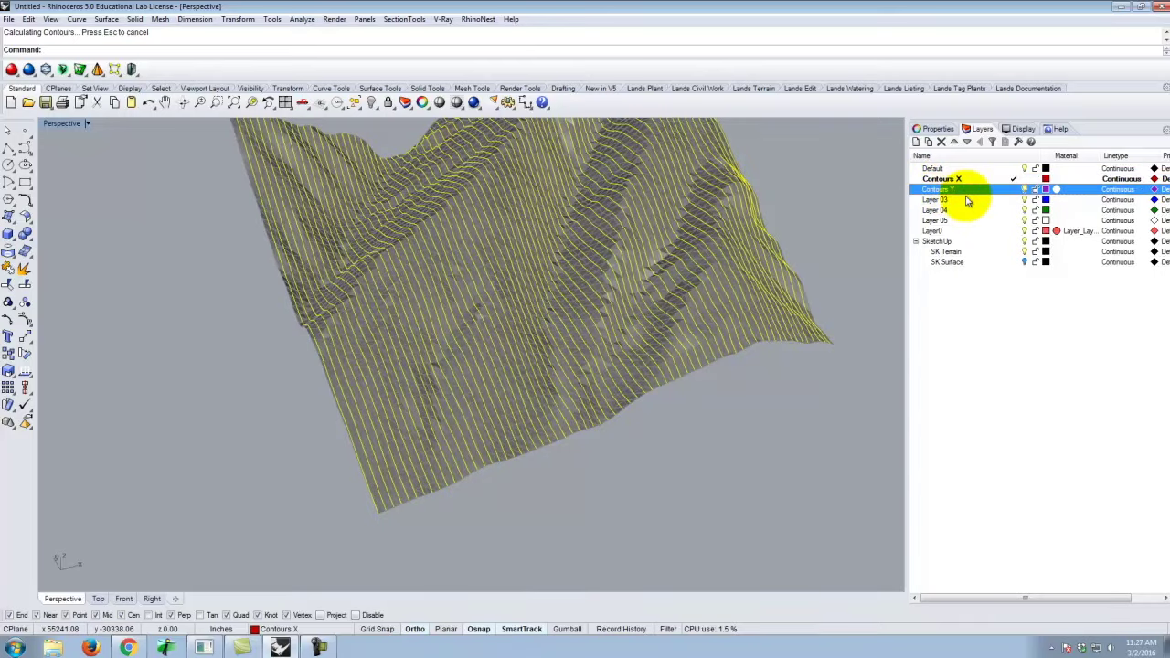
{"action": "left_click", "coordinate": [1014, 189]}
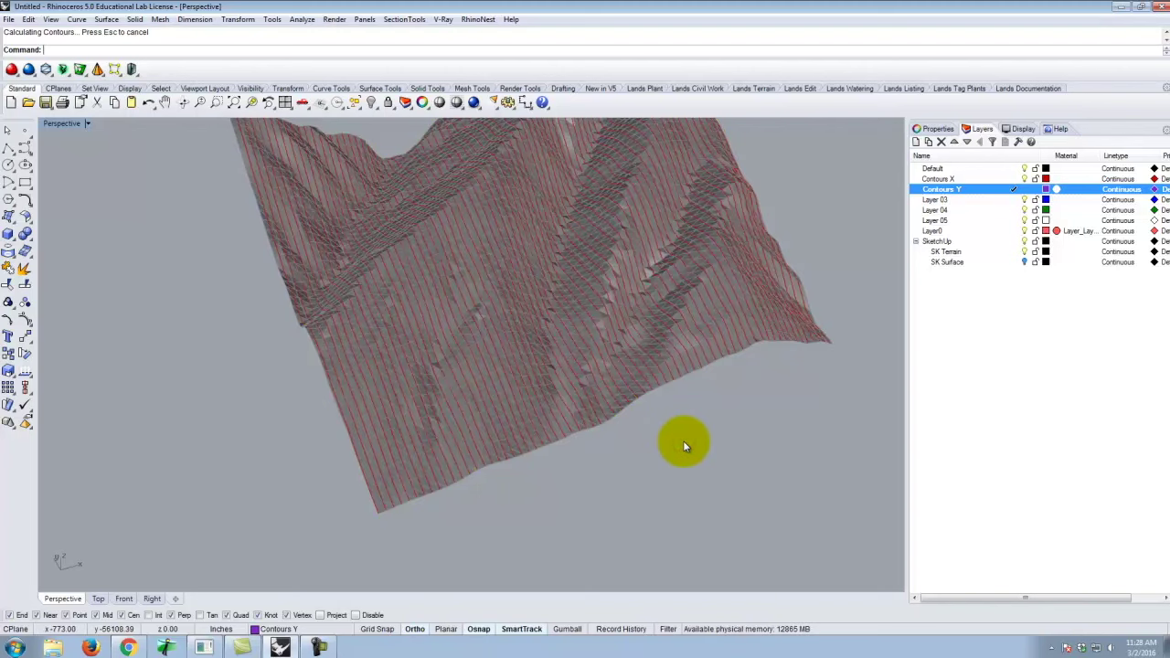
{"action": "left_click", "coordinate": [76, 19]}
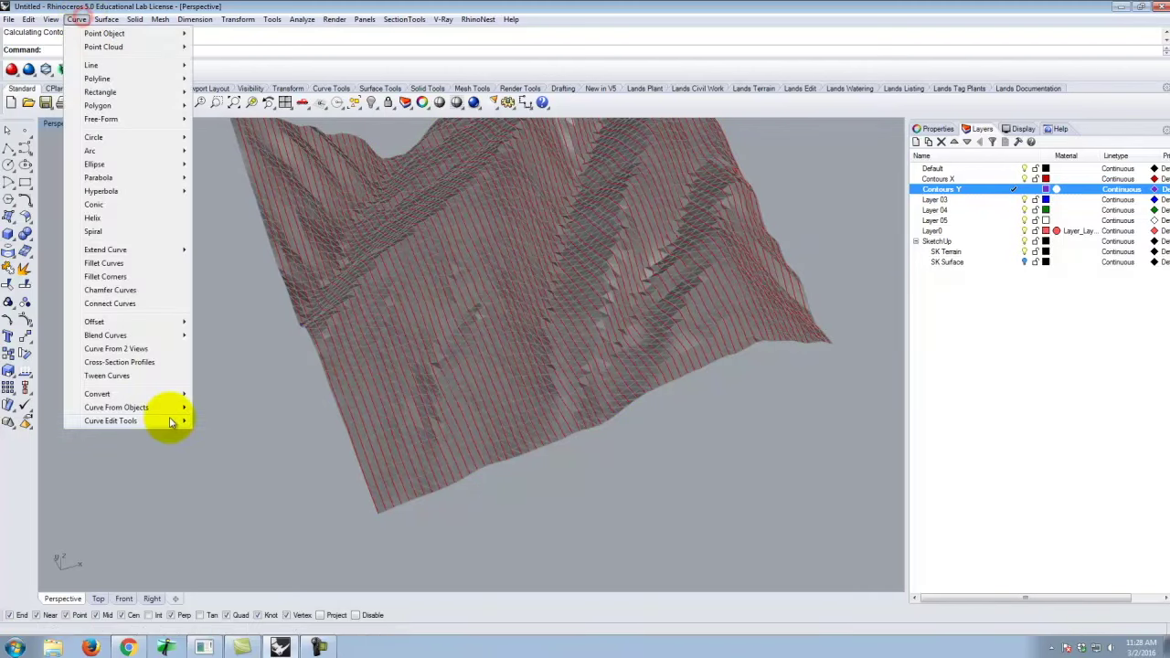
Start the Contour command again and select the terrain mesh.
{"action": "mouse_move", "coordinate": [146, 407]}
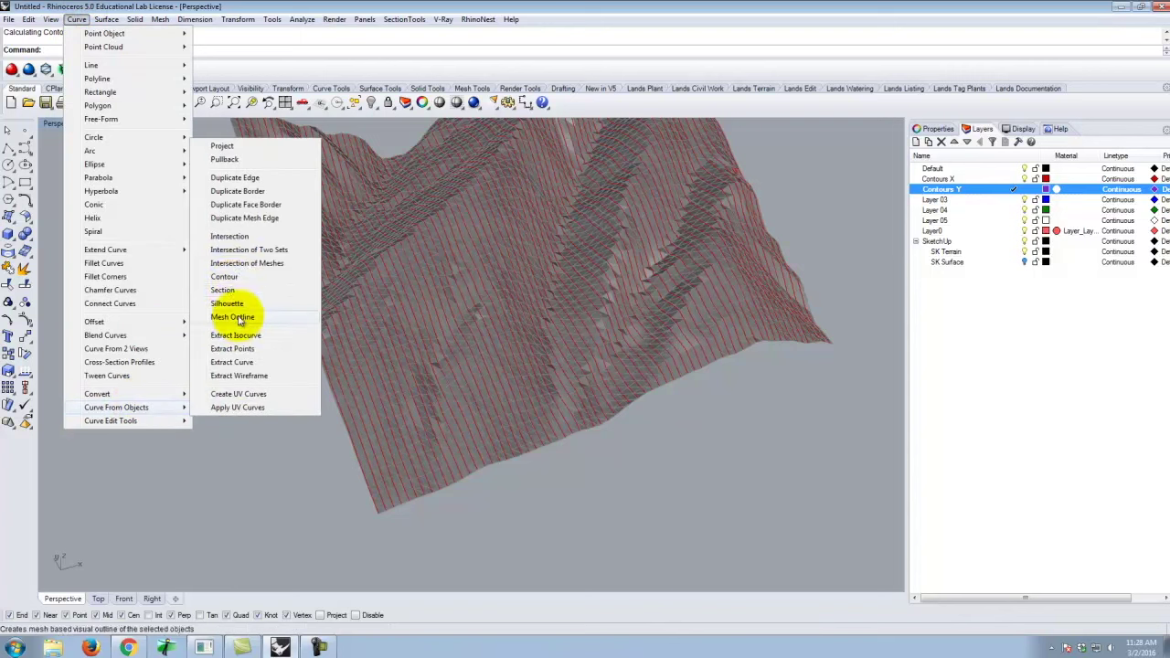
{"action": "left_click", "coordinate": [224, 278]}
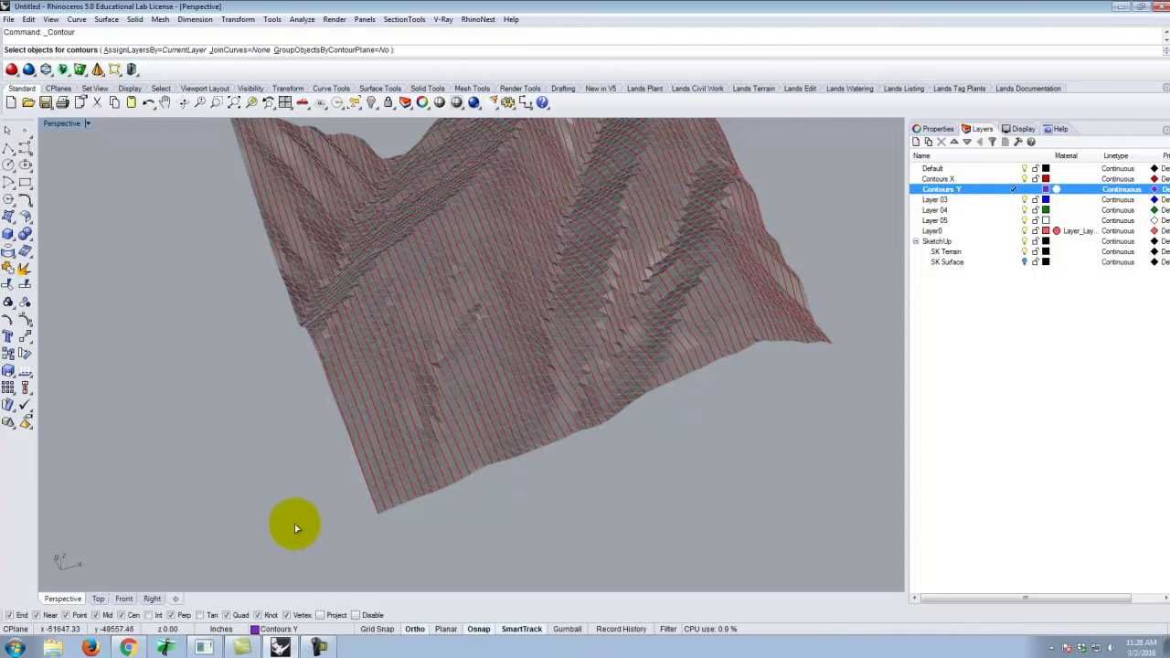
{"action": "scroll", "coordinate": [404, 478], "scroll_direction": "up", "scroll_amount": 3}
{"action": "left_click", "coordinate": [384, 481]}
{"action": "scroll", "coordinate": [540, 488], "scroll_direction": "down", "scroll_amount": 3}
{"action": "key", "text": "Return"}
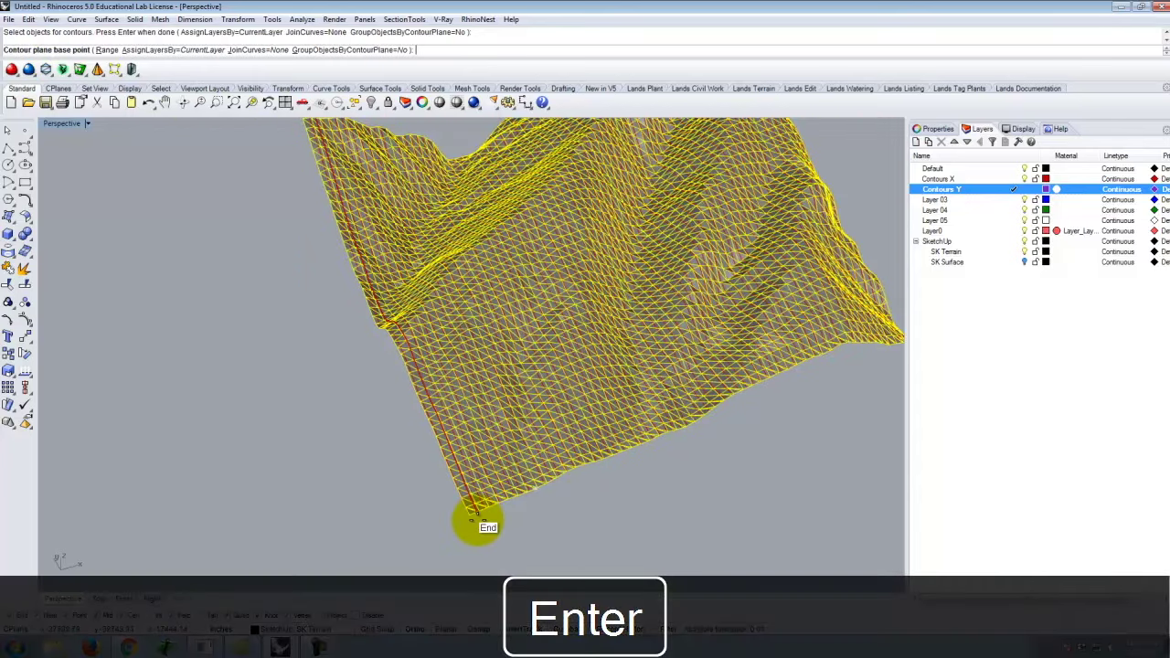
Snap the base point to the corner, set the crossing direction, and generate the contours at 100 spacing.
{"action": "left_click", "coordinate": [469, 519]}
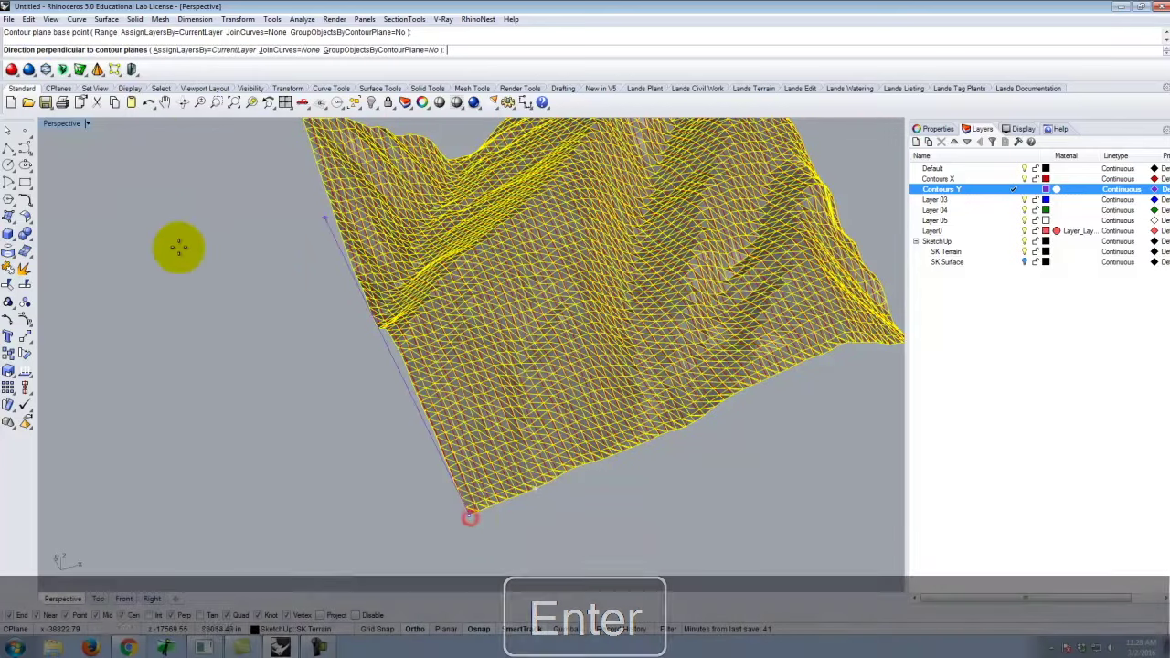
{"action": "scroll", "coordinate": [496, 522], "scroll_direction": "down", "scroll_amount": 2}
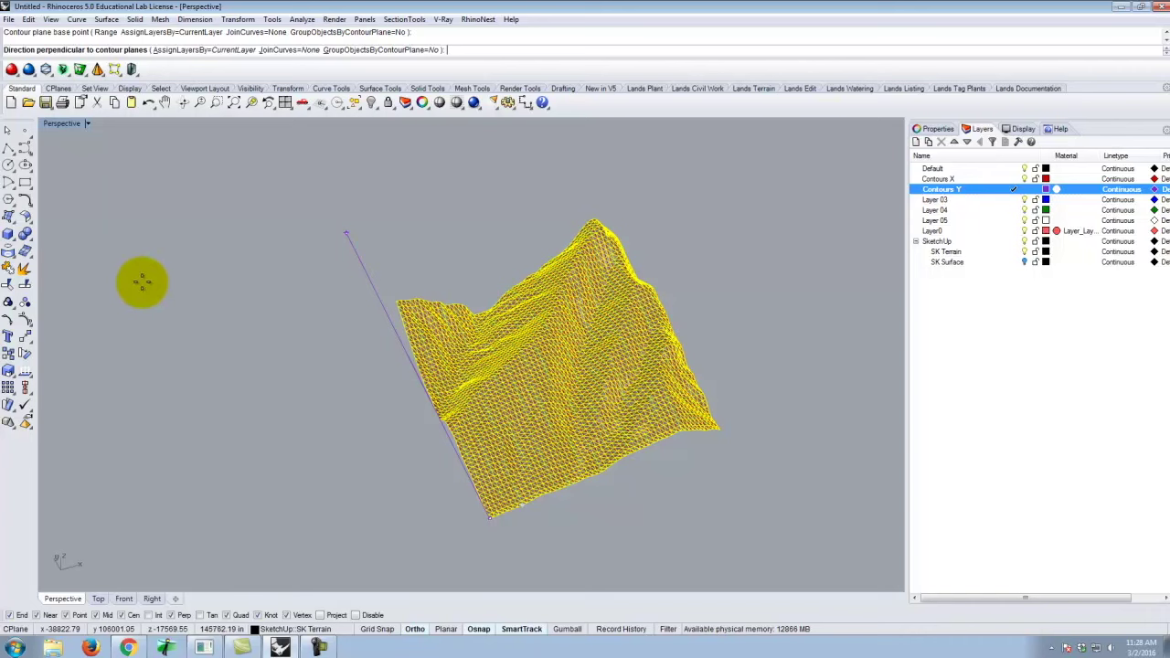
{"action": "left_click", "coordinate": [142, 283]}
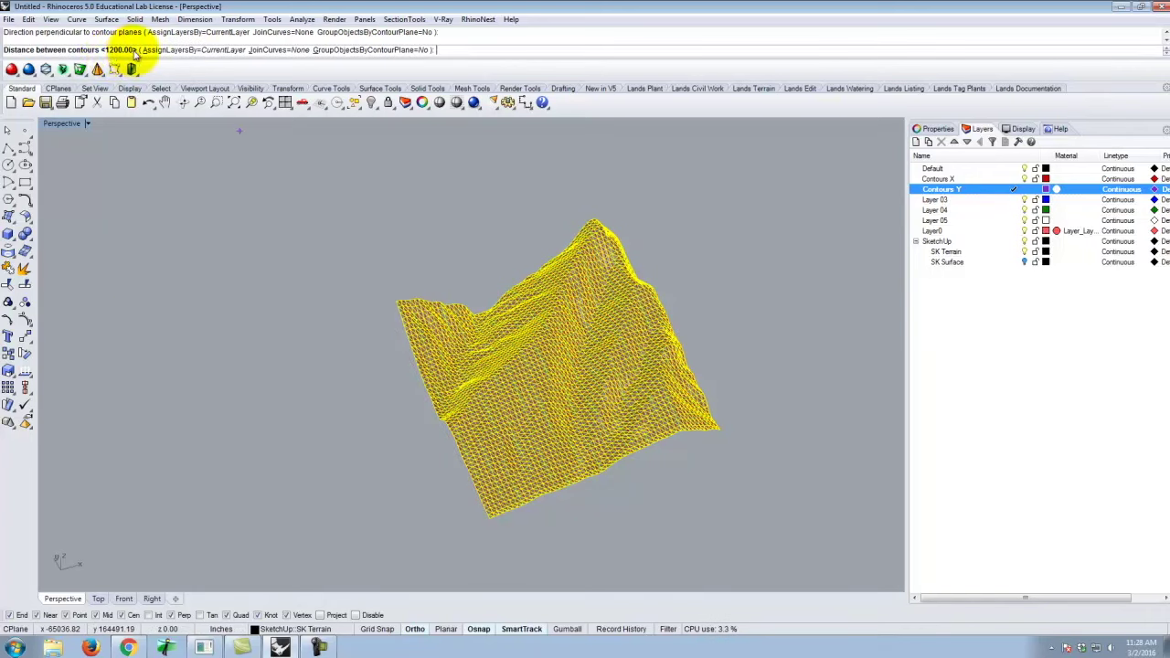
{"action": "key", "text": "Return"}
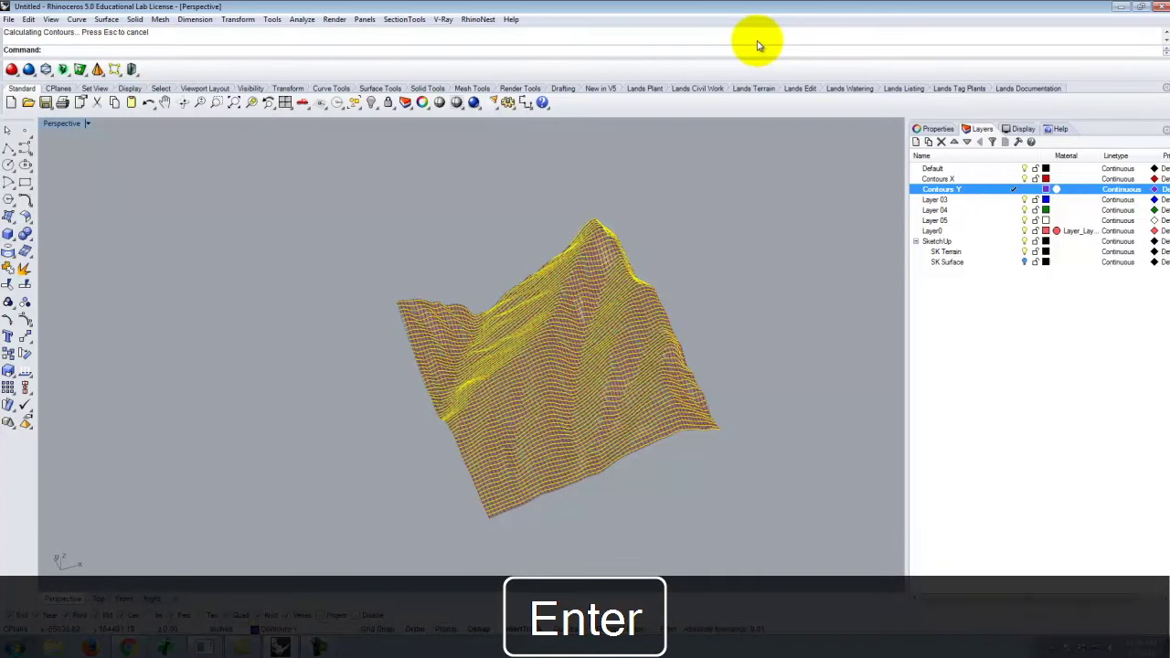
{"action": "right_click_drag", "start_coordinate": [586, 319], "coordinate": [590, 387]}
{"action": "scroll", "coordinate": [549, 345], "scroll_direction": "up", "scroll_amount": 6}
{"action": "right_click_drag", "start_coordinate": [541, 337], "coordinate": [485, 274]}
{"action": "scroll", "coordinate": [128, 169], "scroll_direction": "down", "scroll_amount": 8}
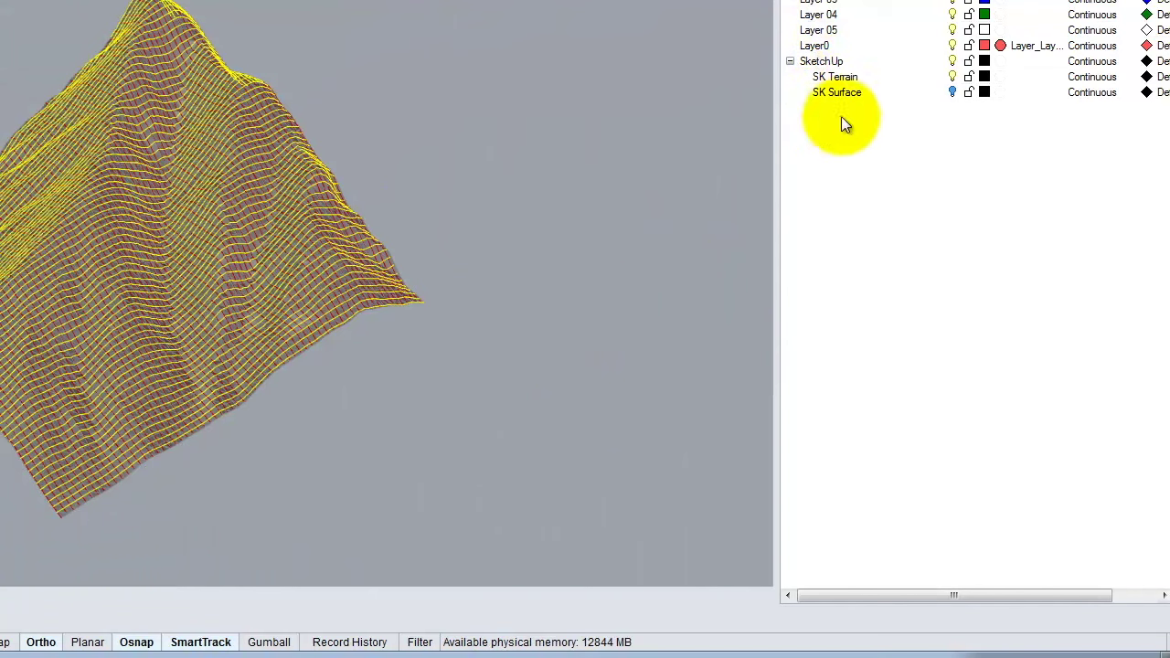
Hide and collapse the SketchUp layer group, then orbit to view the Contours X/Y grid.
{"action": "left_click", "coordinate": [952, 61]}
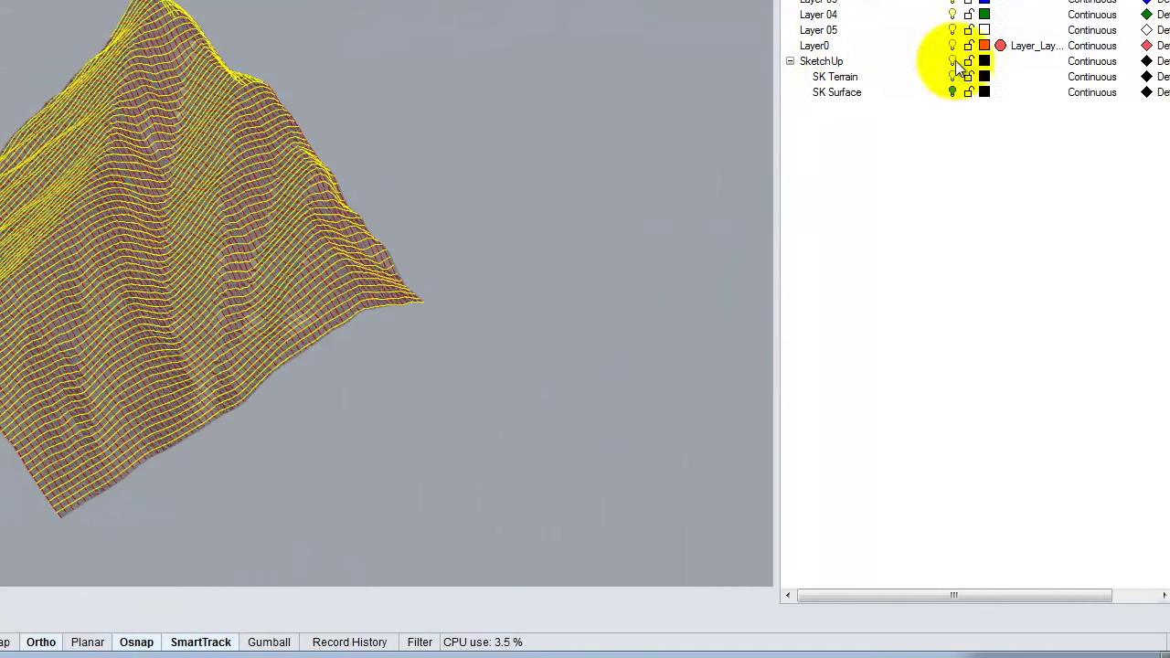
{"action": "left_click", "coordinate": [953, 62]}
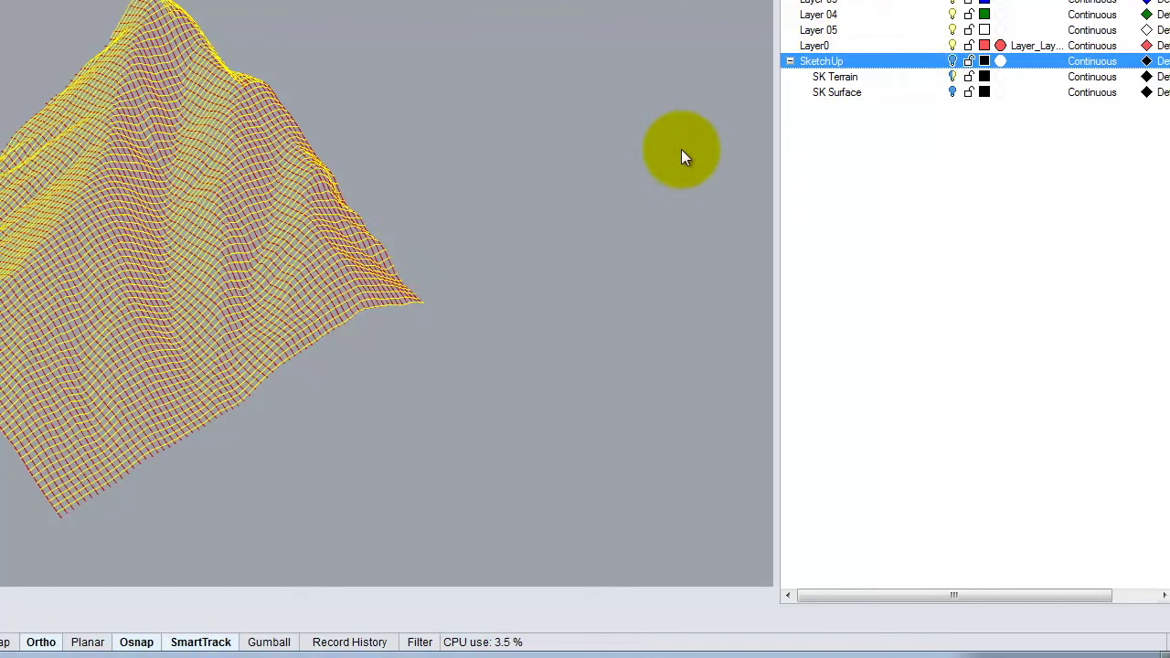
{"action": "left_click", "coordinate": [790, 62]}
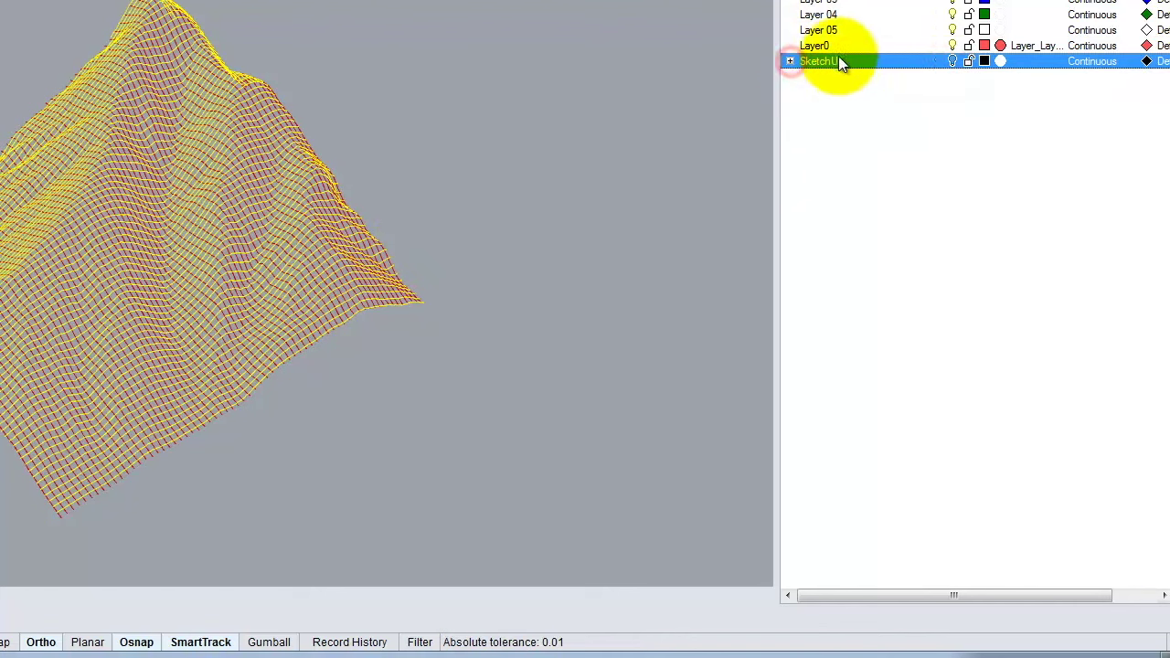
{"action": "left_click", "coordinate": [579, 137]}
{"action": "right_click_drag", "start_coordinate": [567, 211], "coordinate": [492, 373]}
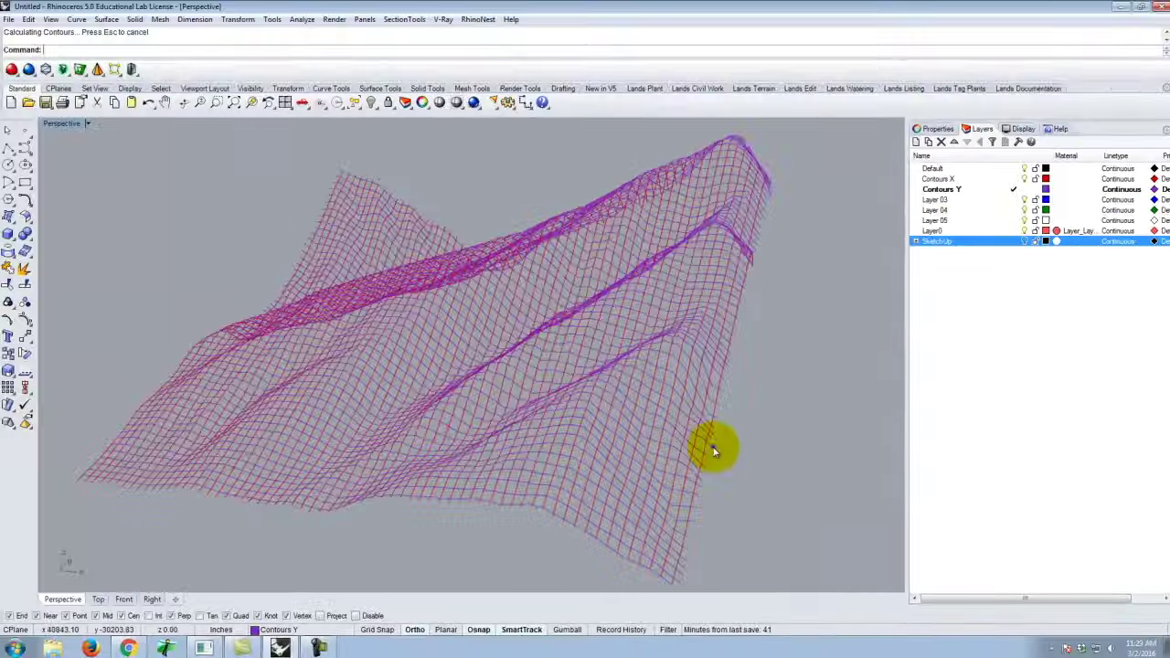
{"action": "right_click_drag", "start_coordinate": [715, 452], "coordinate": [437, 347]}
{"action": "scroll", "coordinate": [444, 256], "scroll_direction": "up", "scroll_amount": 5}
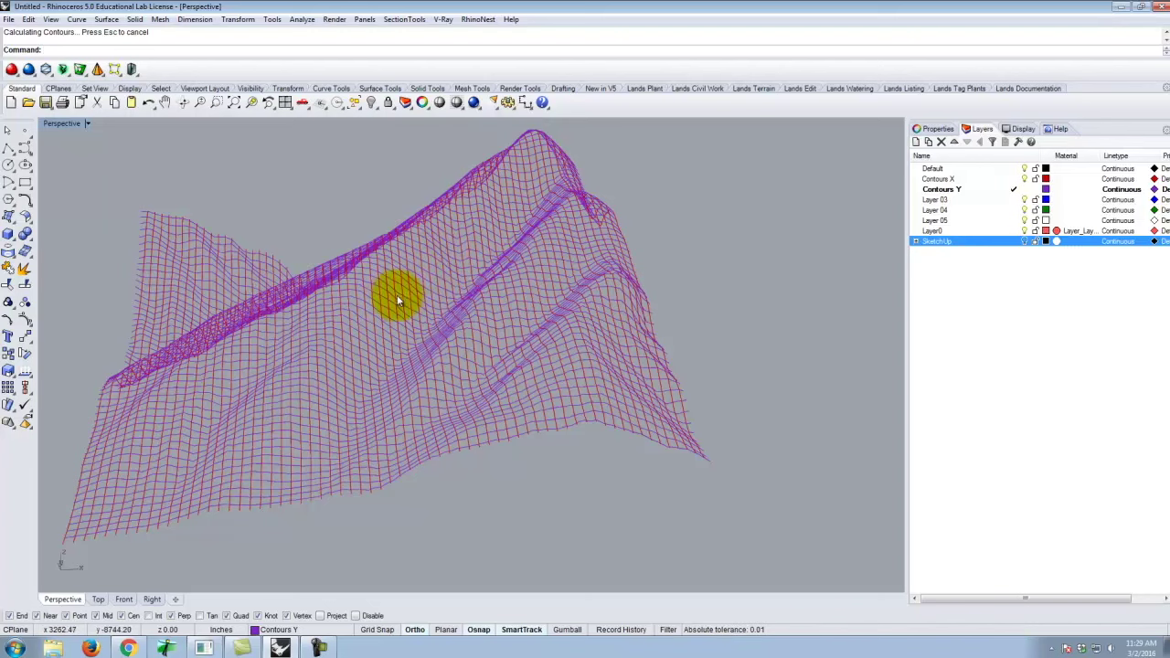
{"action": "double_click", "coordinate": [77, 126]}
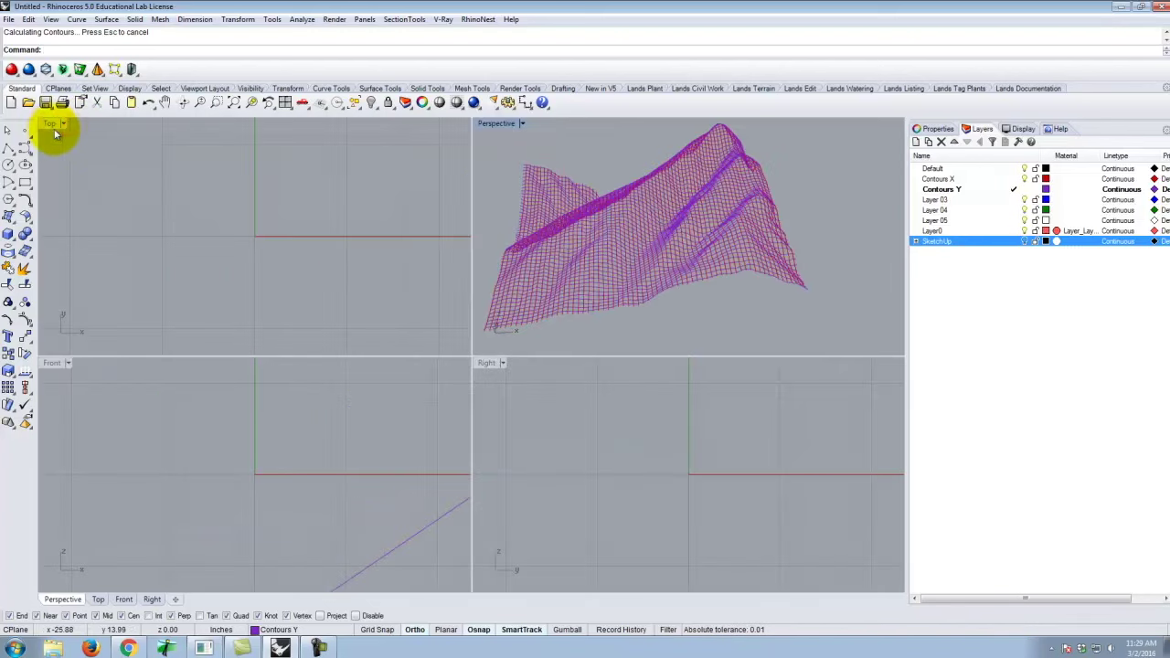
{"action": "double_click", "coordinate": [52, 126]}
{"action": "scroll", "coordinate": [314, 357], "scroll_direction": "down", "scroll_amount": 6}
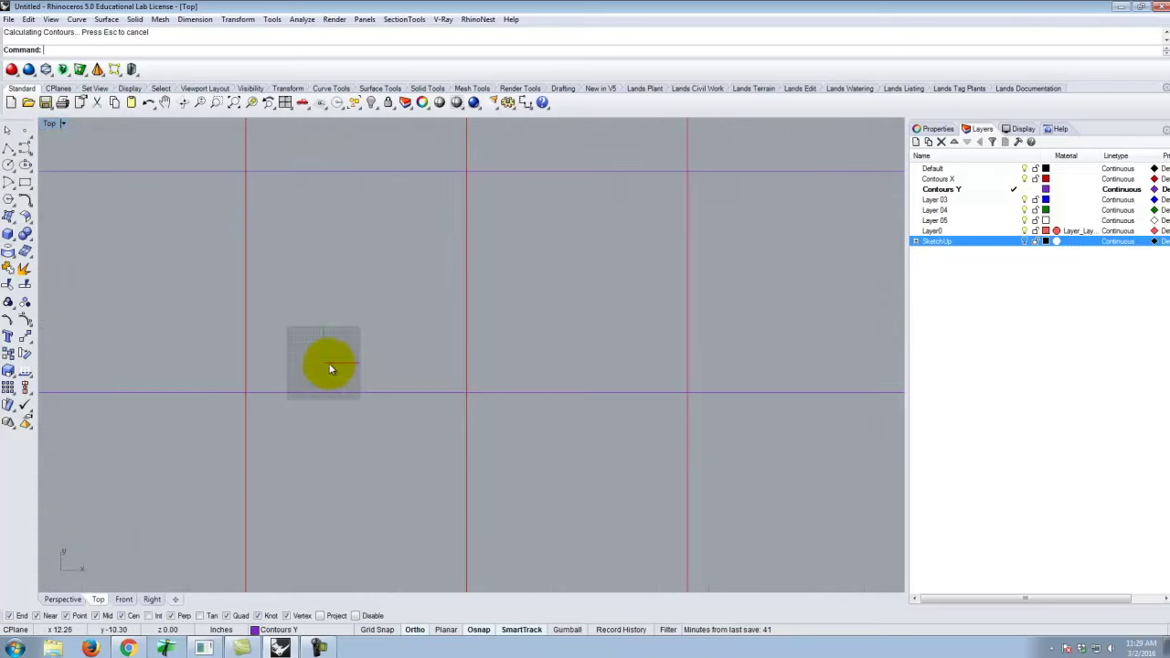
{"action": "scroll", "coordinate": [466, 337], "scroll_direction": "down", "scroll_amount": 3}
{"action": "scroll", "coordinate": [444, 292], "scroll_direction": "up", "scroll_amount": 8}
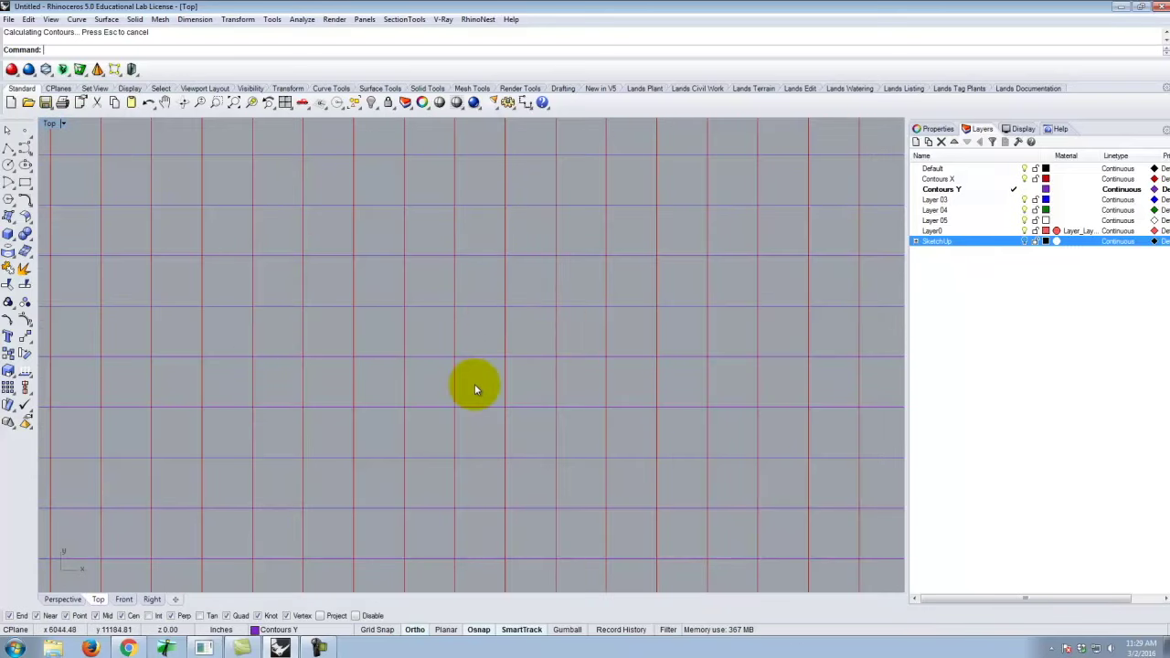
{"action": "scroll", "coordinate": [424, 343], "scroll_direction": "down", "scroll_amount": 4}
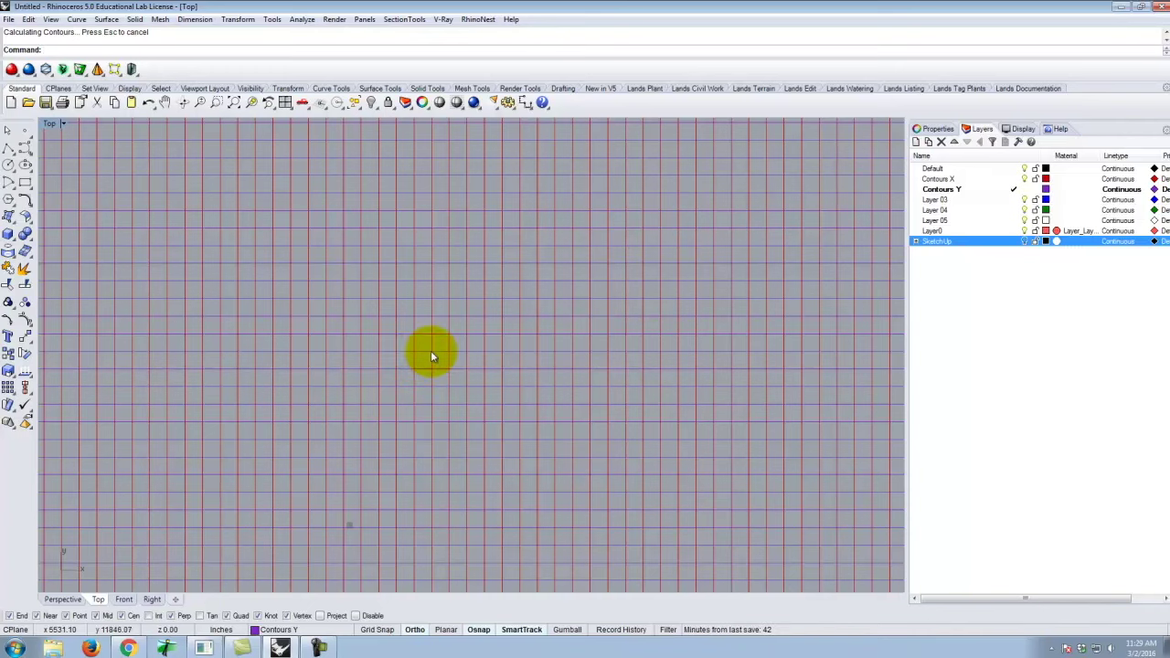
{"action": "scroll", "coordinate": [431, 350], "scroll_direction": "down", "scroll_amount": 3}
{"action": "scroll", "coordinate": [497, 207], "scroll_direction": "down", "scroll_amount": 2}
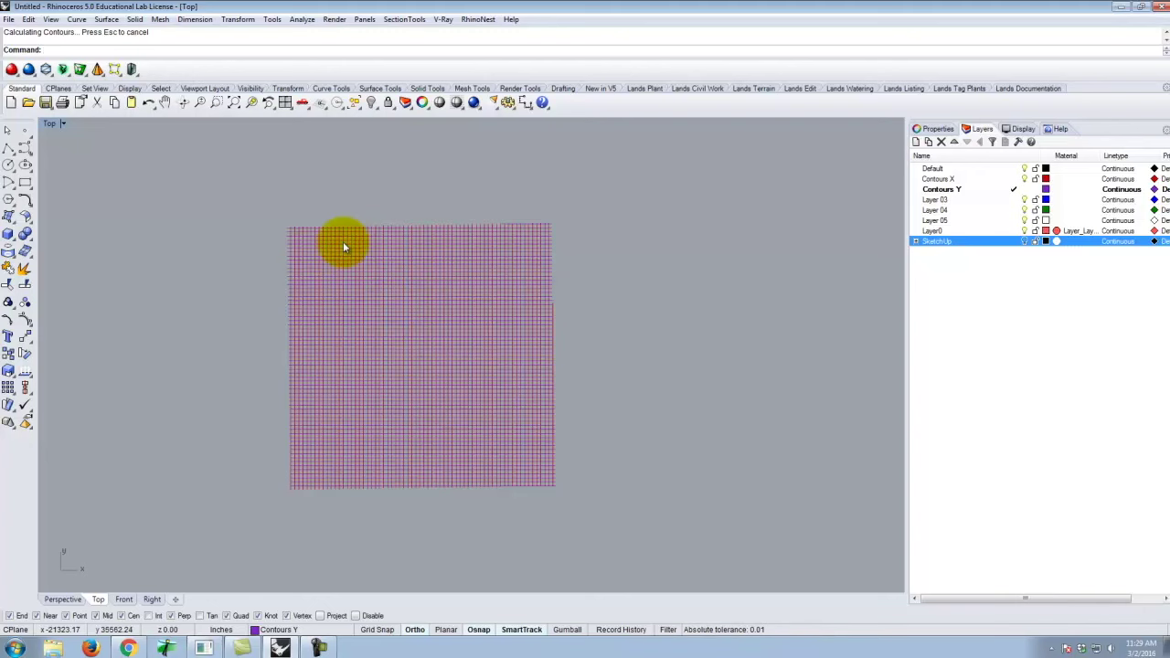
{"action": "scroll", "coordinate": [335, 243], "scroll_direction": "up", "scroll_amount": 5}
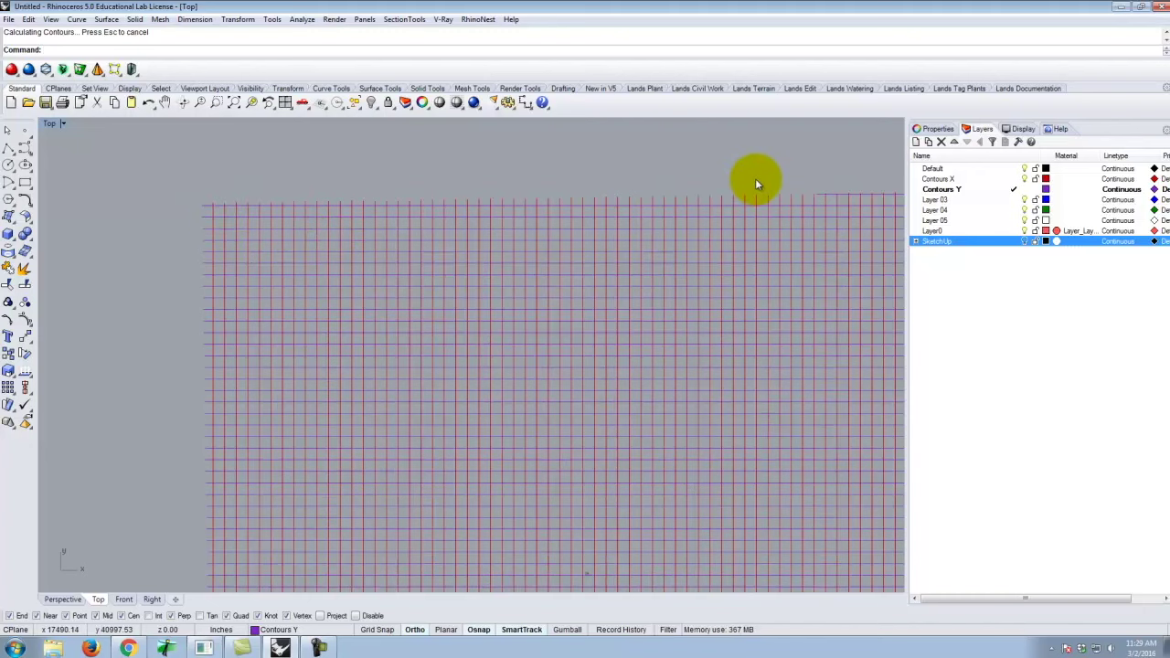
{"action": "scroll", "coordinate": [335, 273], "scroll_direction": "down", "scroll_amount": 2}
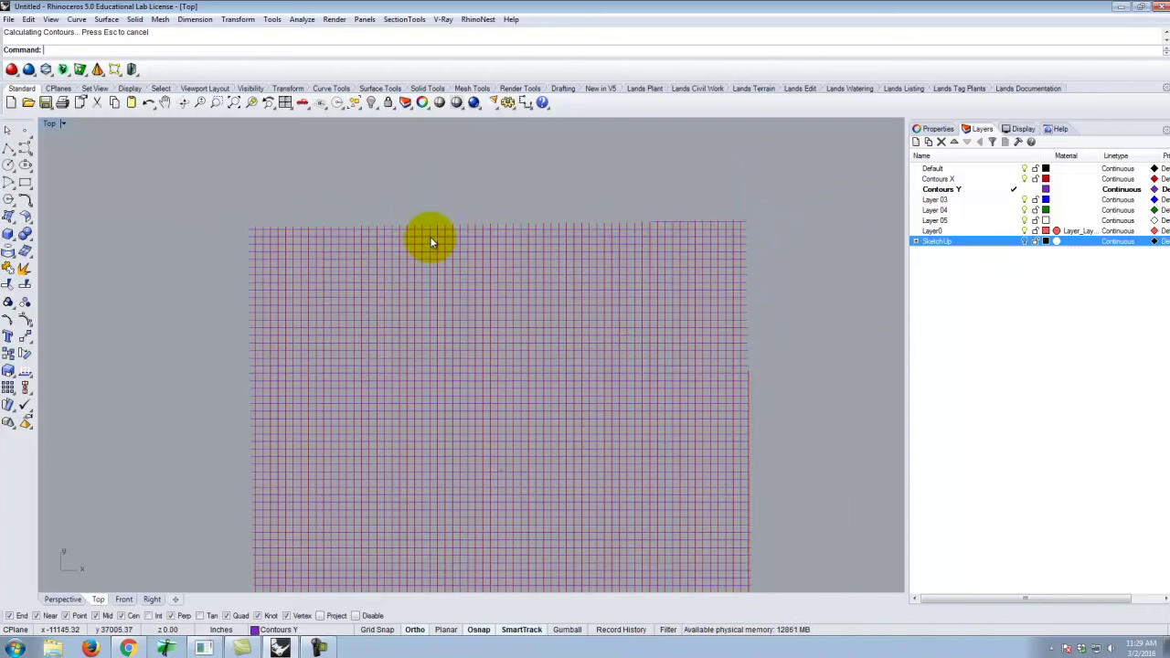
{"action": "scroll", "coordinate": [434, 232], "scroll_direction": "up", "scroll_amount": 2}
{"action": "scroll", "coordinate": [478, 305], "scroll_direction": "down", "scroll_amount": 1}
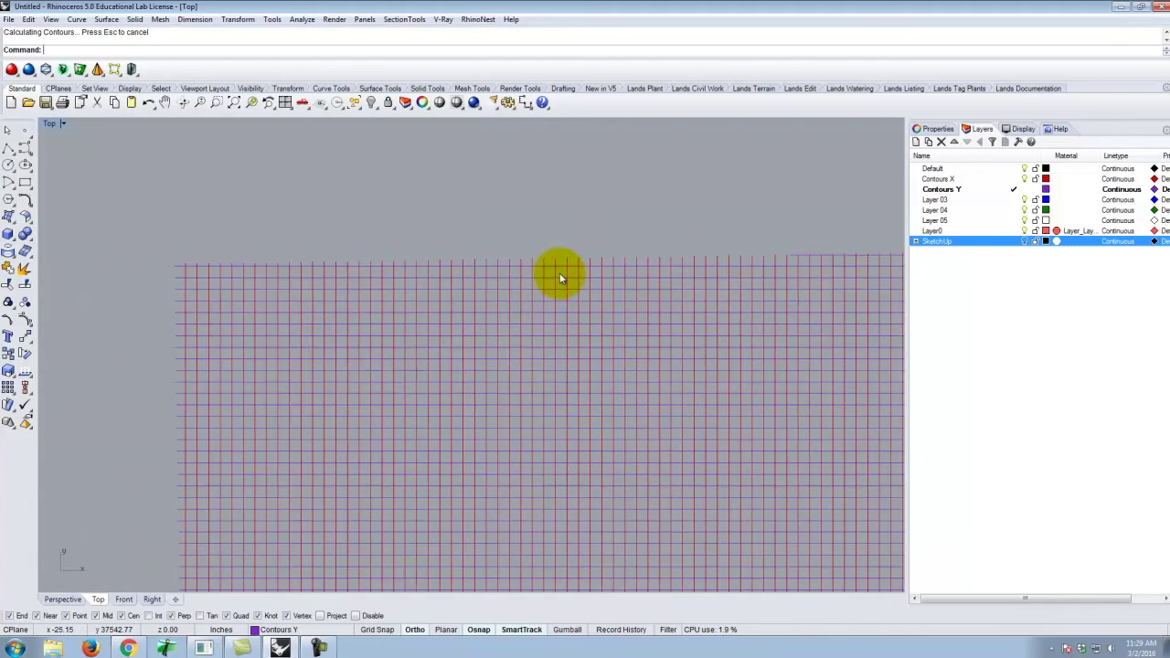
Trim the contour ends overhanging the grid's top curve and delete the leftover top piece.
{"action": "left_click", "coordinate": [413, 266]}
{"action": "scroll", "coordinate": [177, 292], "scroll_direction": "down", "scroll_amount": 2}
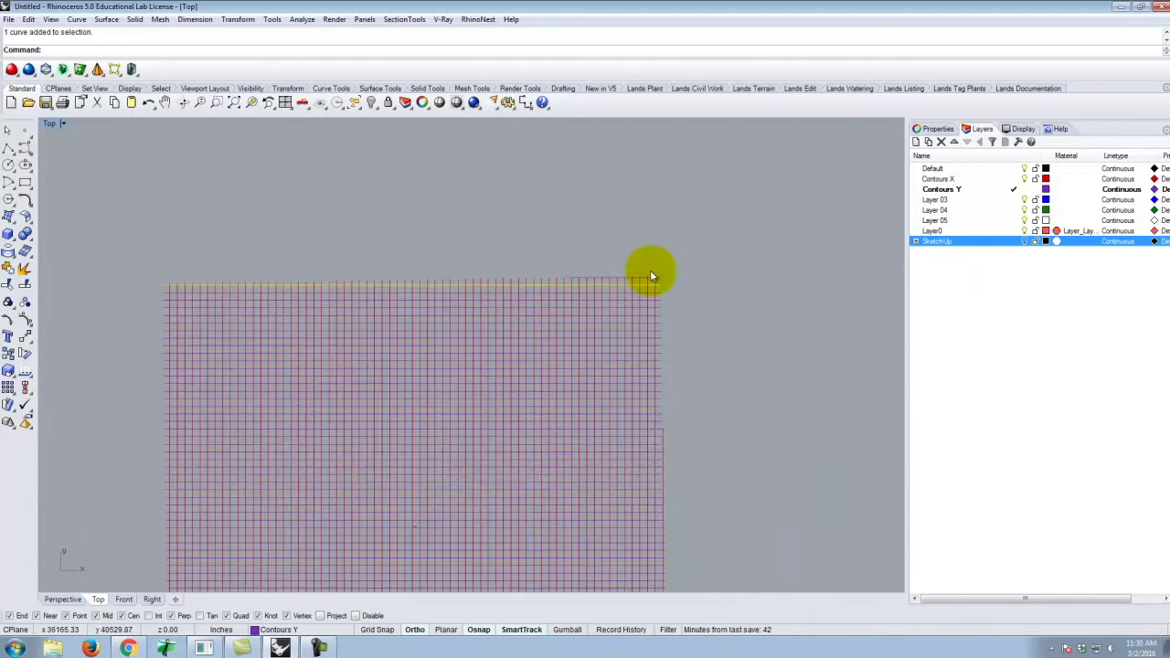
{"action": "key", "text": "Return"}
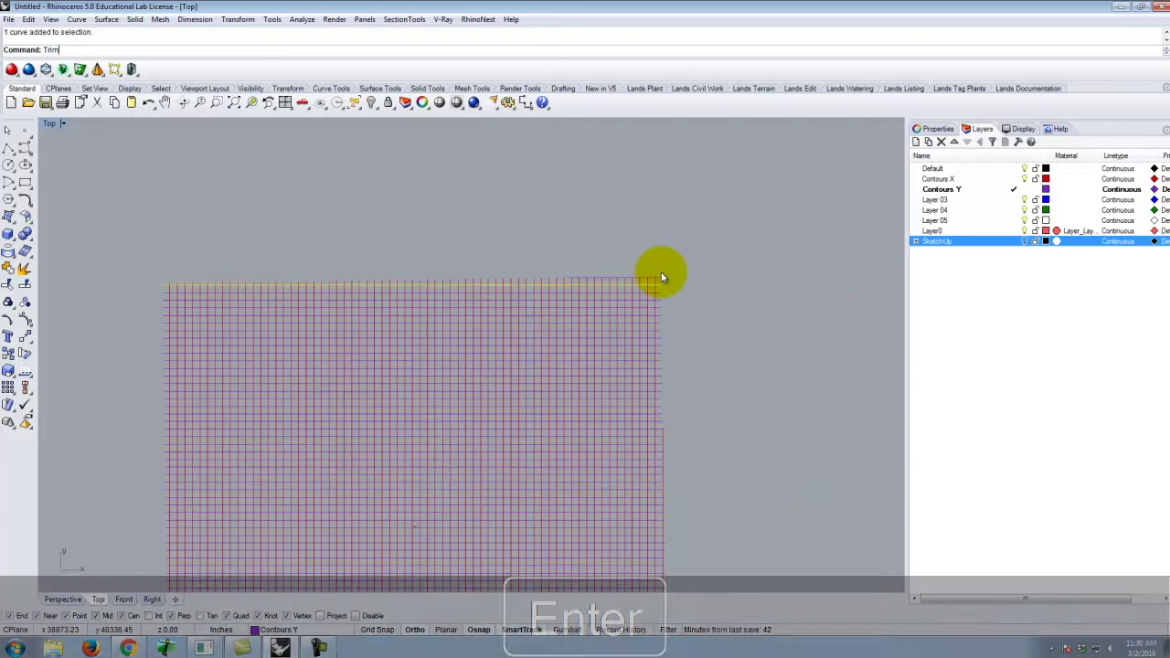
{"action": "left_click_drag", "start_coordinate": [729, 248], "coordinate": [146, 285]}
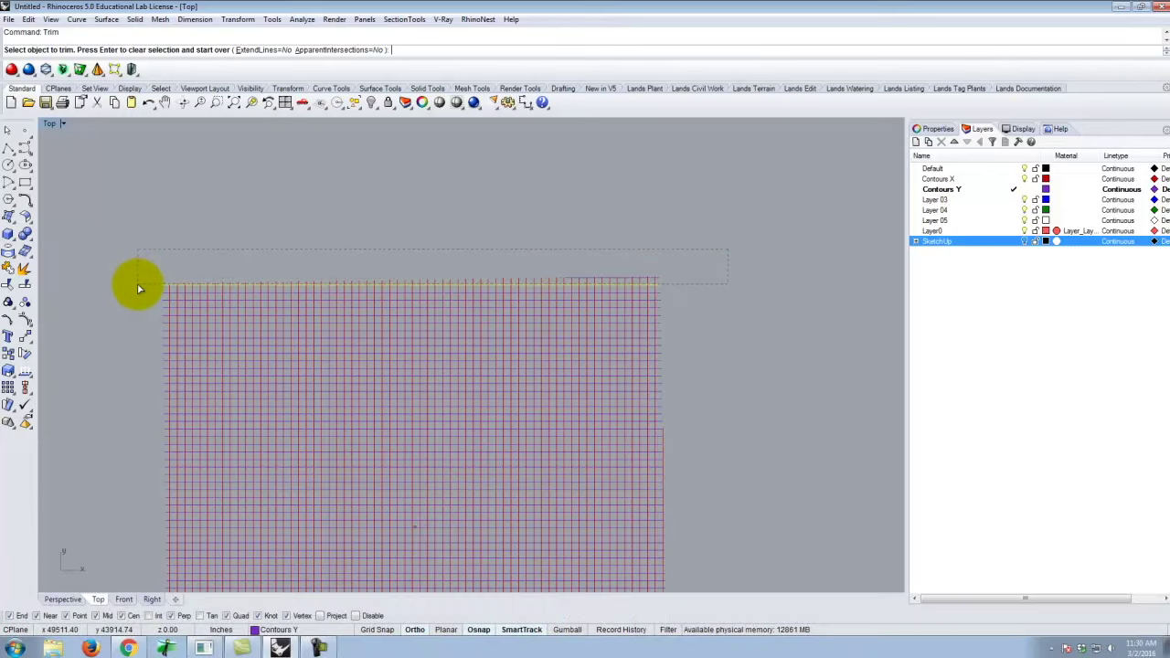
{"action": "scroll", "coordinate": [156, 286], "scroll_direction": "up", "scroll_amount": 10}
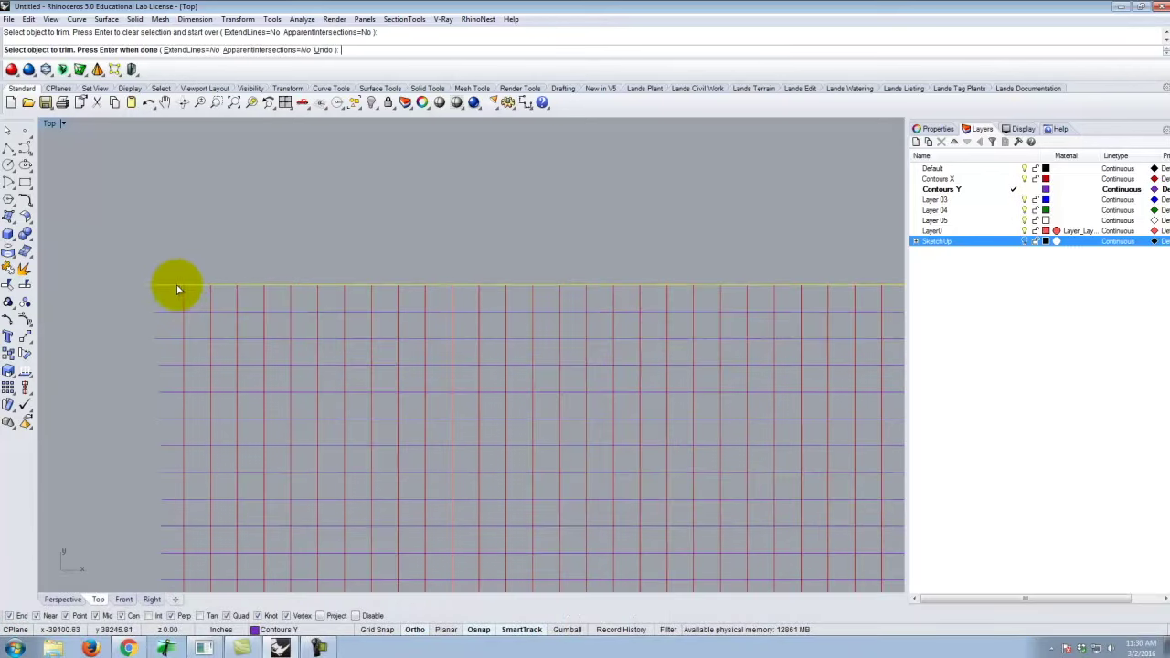
{"action": "scroll", "coordinate": [176, 289], "scroll_direction": "down", "scroll_amount": 10}
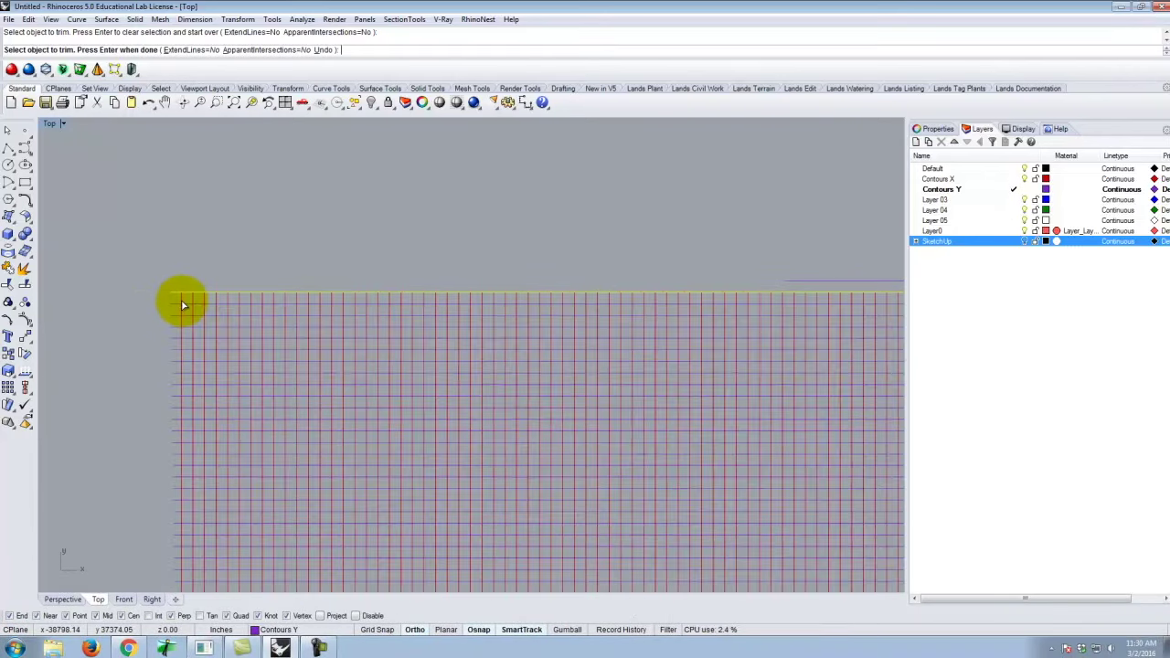
{"action": "key", "text": "Return"}
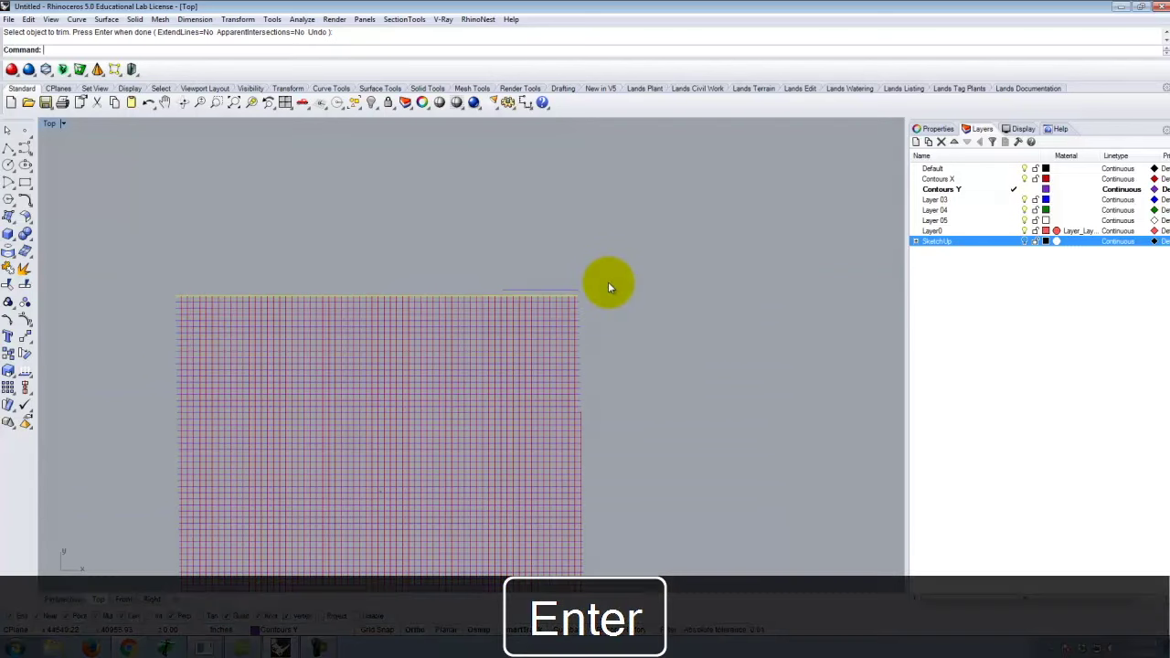
{"action": "key", "text": "Return"}
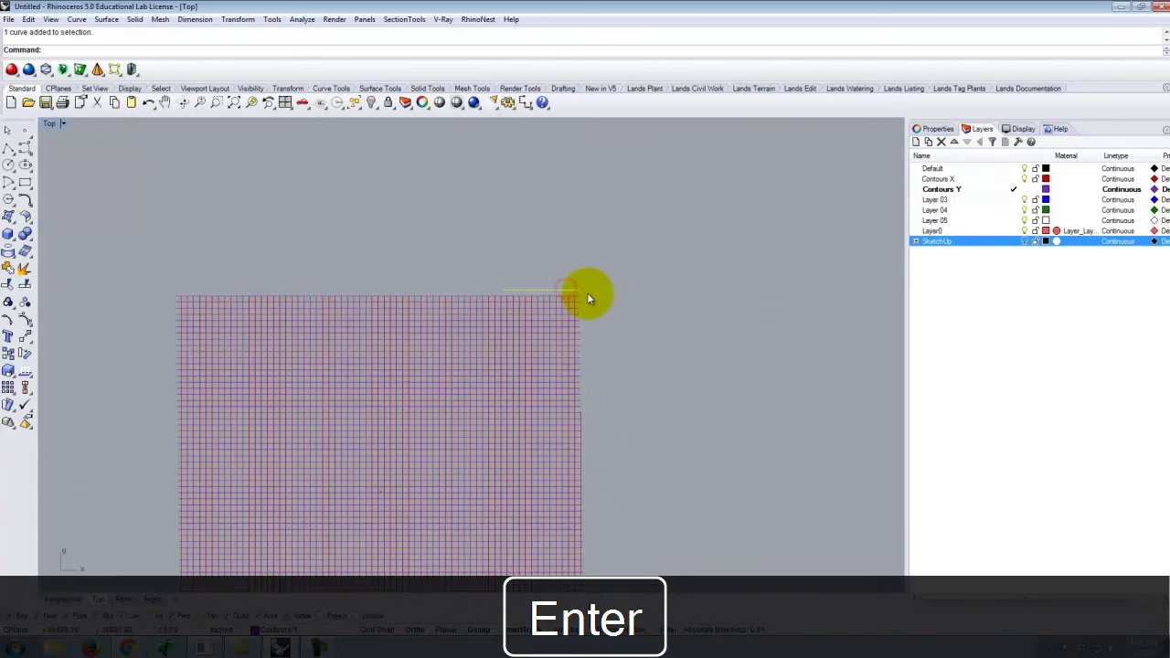
{"action": "key", "text": "Delete"}
{"action": "scroll", "coordinate": [572, 375], "scroll_direction": "up", "scroll_amount": 5}
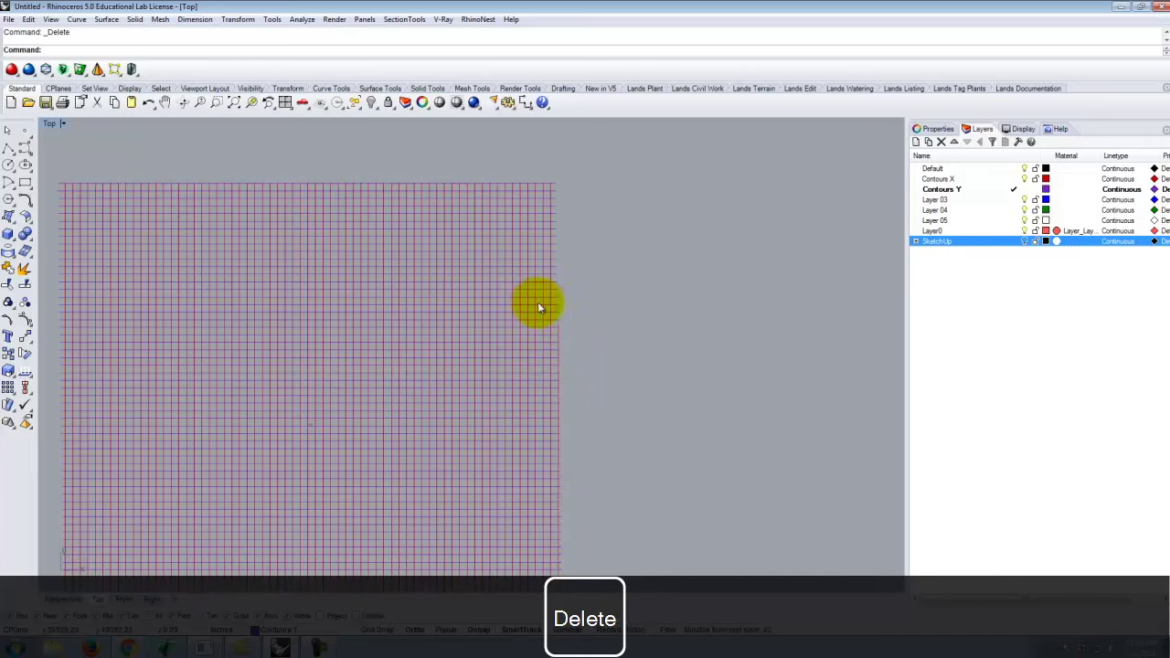
Trim the contour ends sticking past the right boundary curve, then delete that right curve.
{"action": "left_click", "coordinate": [550, 320]}
{"action": "scroll", "coordinate": [604, 271], "scroll_direction": "down", "scroll_amount": 4}
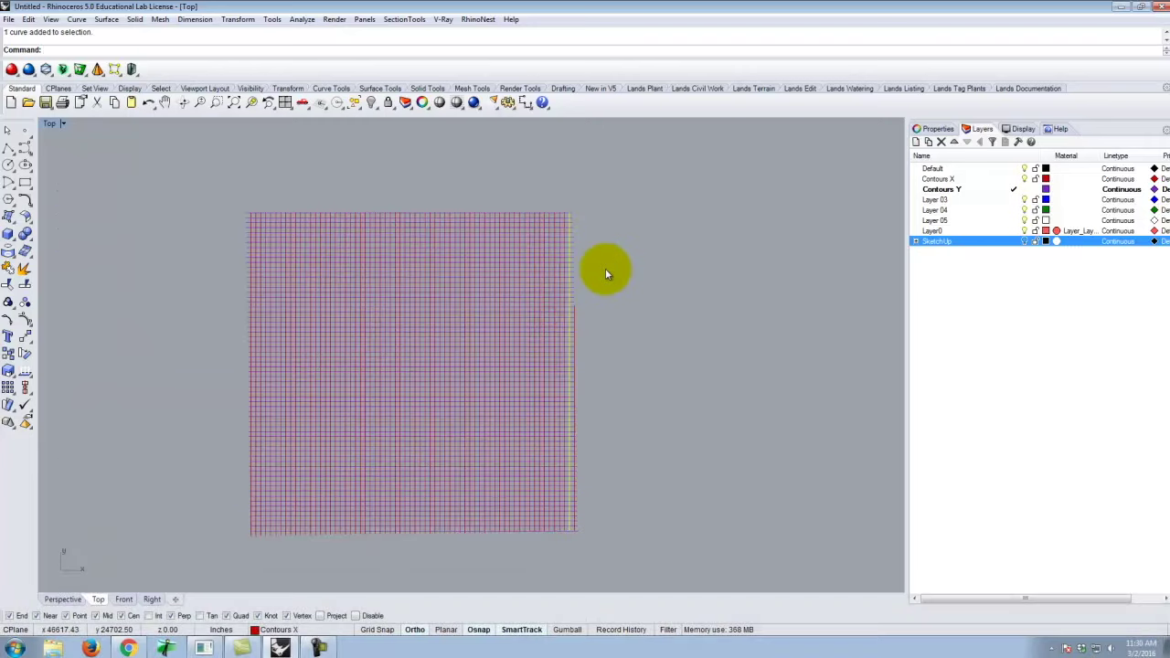
{"action": "key", "text": "Return"}
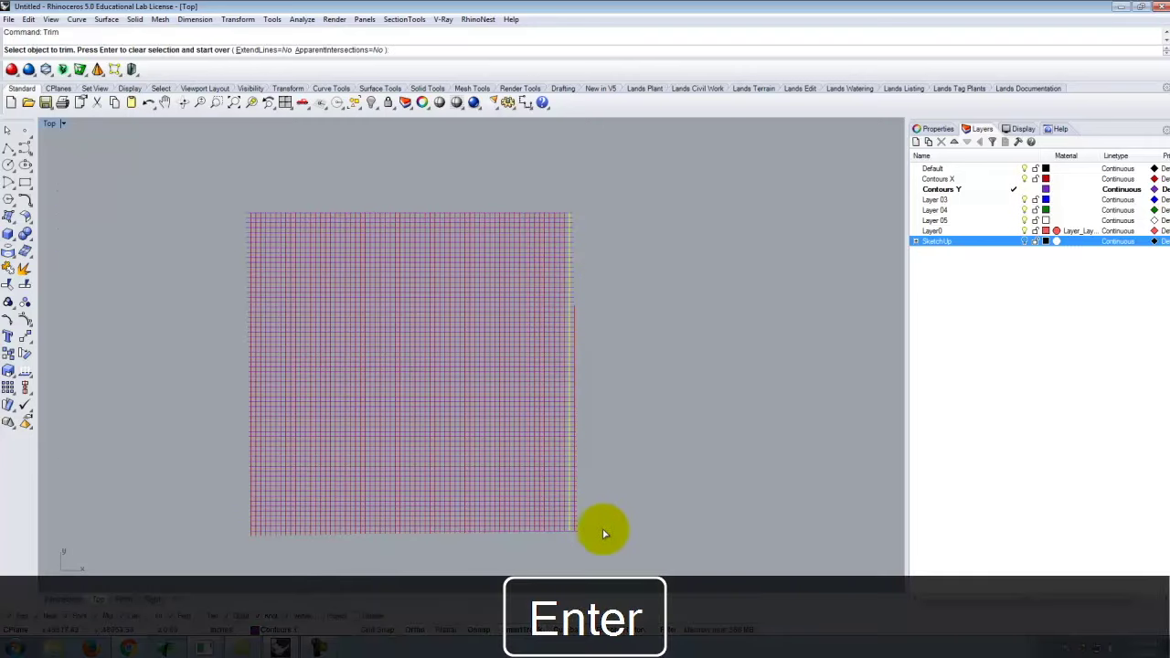
{"action": "left_click_drag", "start_coordinate": [610, 548], "coordinate": [569, 166]}
{"action": "key", "text": "Return"}
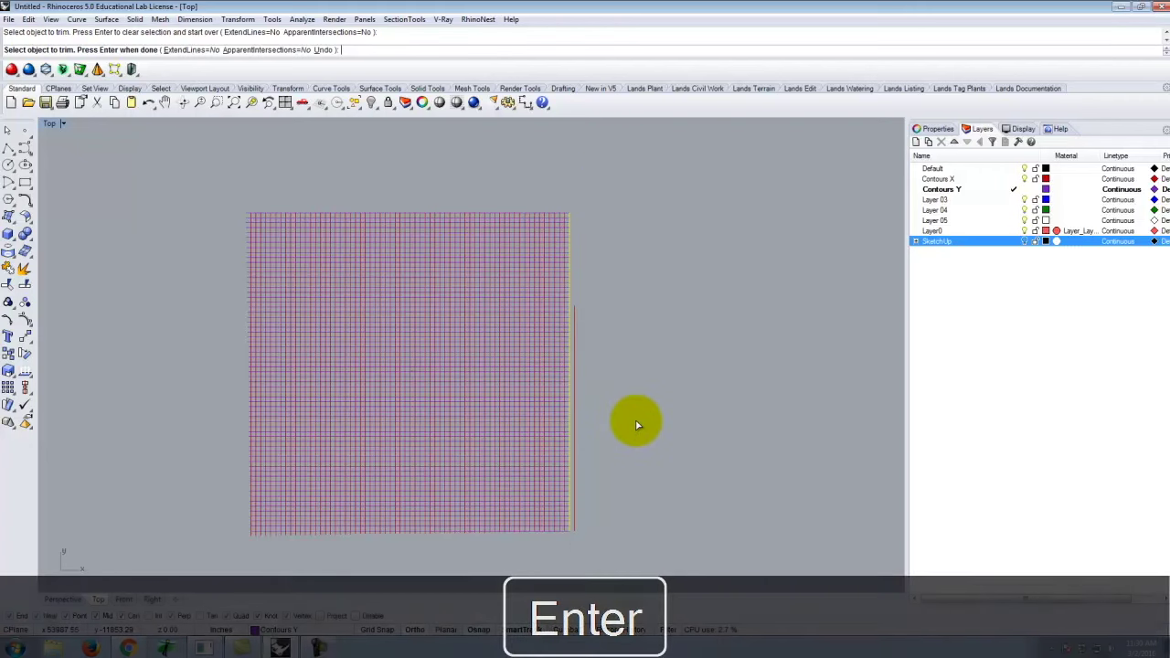
{"action": "key", "text": "Escape"}
{"action": "left_click", "coordinate": [575, 324]}
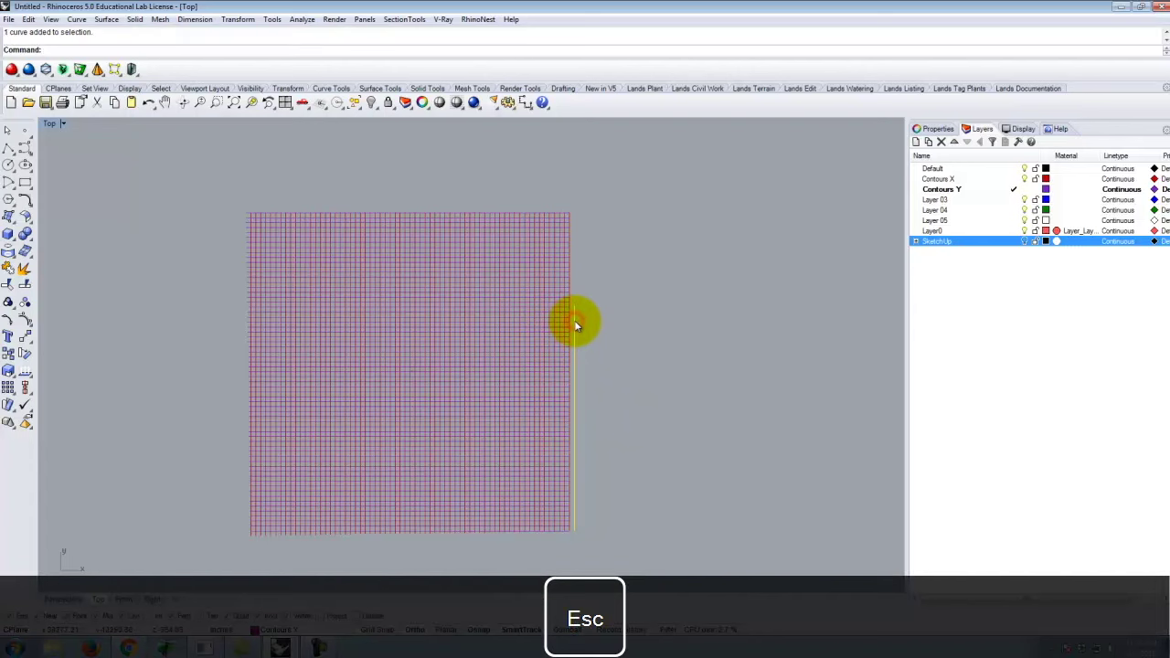
{"action": "key", "text": "Delete"}
{"action": "scroll", "coordinate": [670, 400], "scroll_direction": "down", "scroll_amount": 1}
{"action": "scroll", "coordinate": [548, 509], "scroll_direction": "up", "scroll_amount": 5}
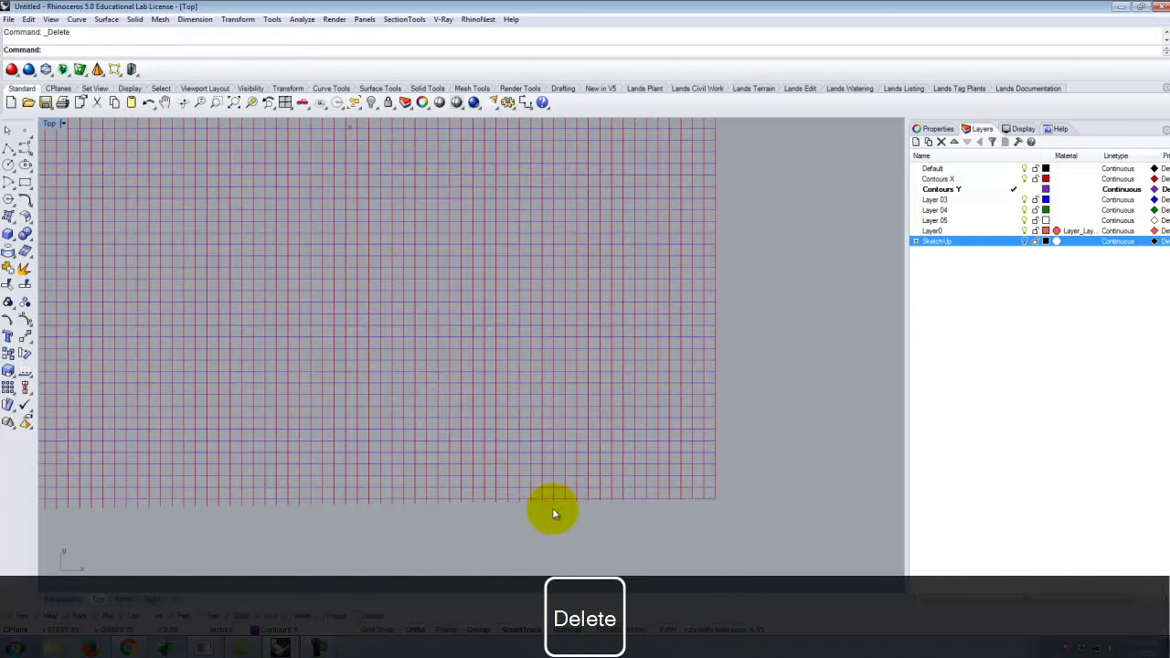
{"action": "scroll", "coordinate": [552, 513], "scroll_direction": "up", "scroll_amount": 8}
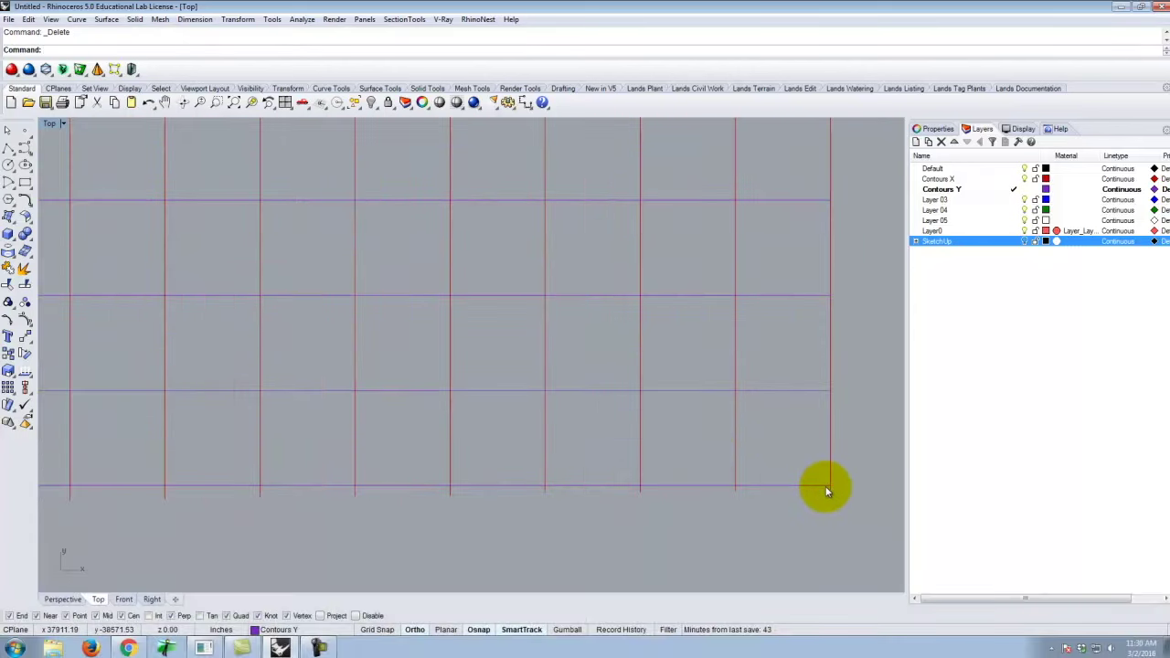
{"action": "left_click", "coordinate": [816, 486]}
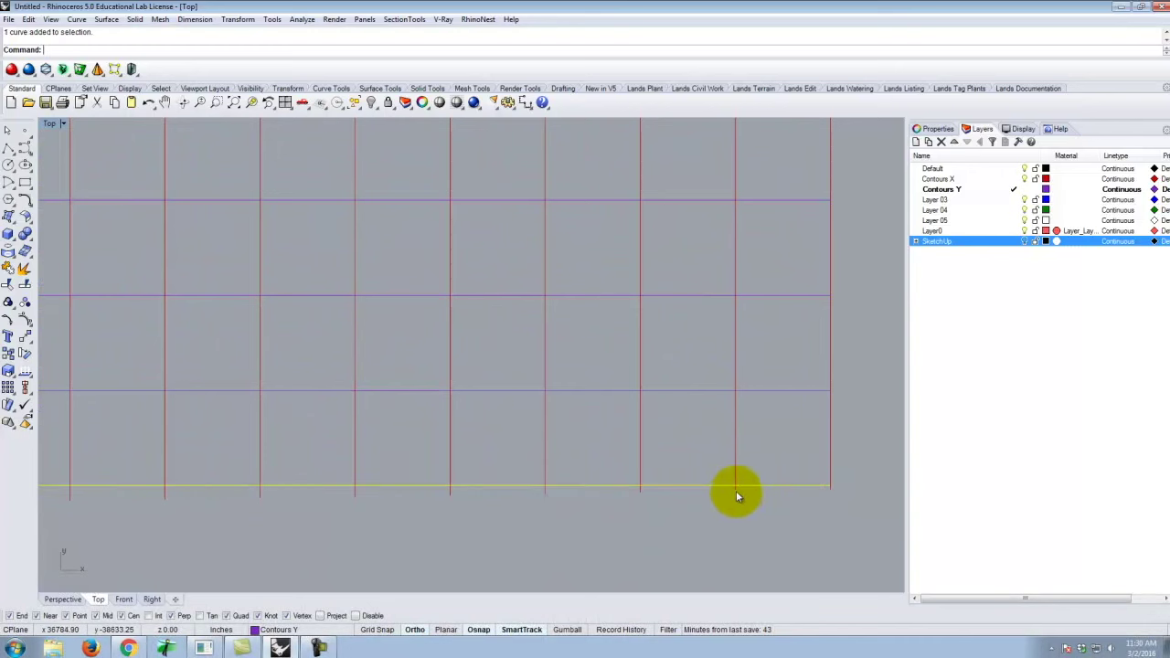
Trim the ends below the bottom curve using three crossing windows, then finish the Trim.
{"action": "key", "text": "Return"}
{"action": "scroll", "coordinate": [850, 521], "scroll_direction": "down", "scroll_amount": 2}
{"action": "left_click_drag", "start_coordinate": [861, 531], "coordinate": [284, 504]}
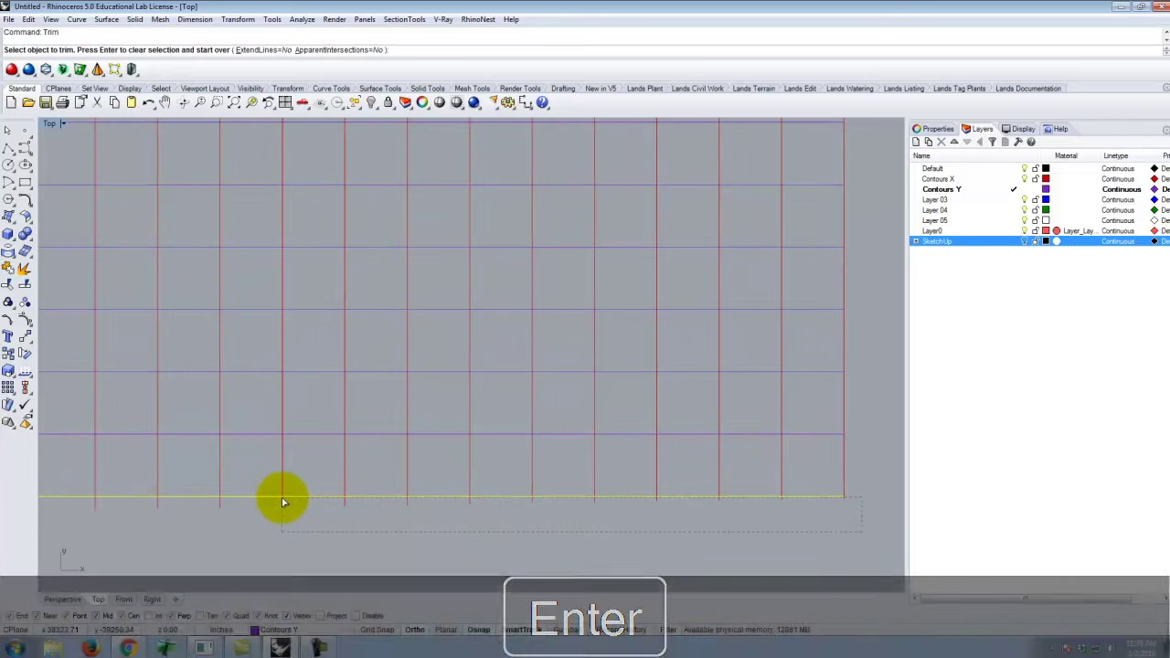
{"action": "scroll", "coordinate": [685, 536], "scroll_direction": "down", "scroll_amount": 3}
{"action": "mouse_move", "coordinate": [606, 565]}
{"action": "left_mouse_down"}
{"action": "mouse_move", "coordinate": [451, 543]}
{"action": "mouse_move", "coordinate": [132, 530]}
{"action": "mouse_move", "coordinate": [134, 519]}
{"action": "left_mouse_up"}
{"action": "scroll", "coordinate": [862, 540], "scroll_direction": "down", "scroll_amount": 3}
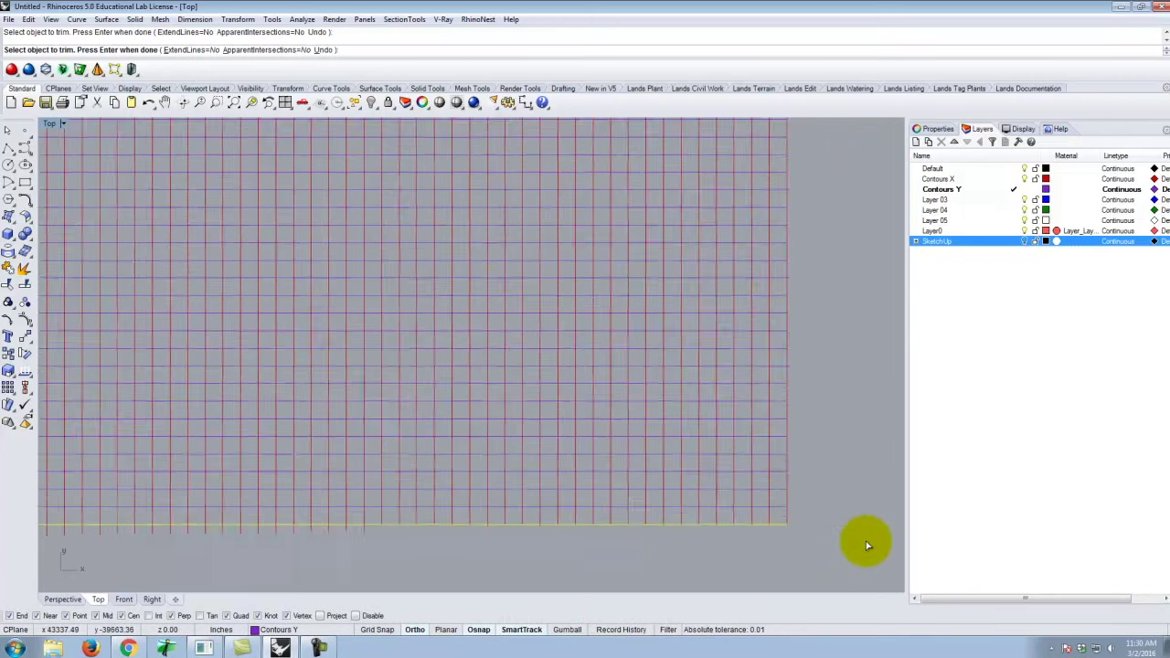
{"action": "mouse_move", "coordinate": [610, 558]}
{"action": "left_mouse_down"}
{"action": "mouse_move", "coordinate": [323, 531]}
{"action": "mouse_move", "coordinate": [8, 536]}
{"action": "mouse_move", "coordinate": [71, 535]}
{"action": "left_mouse_up"}
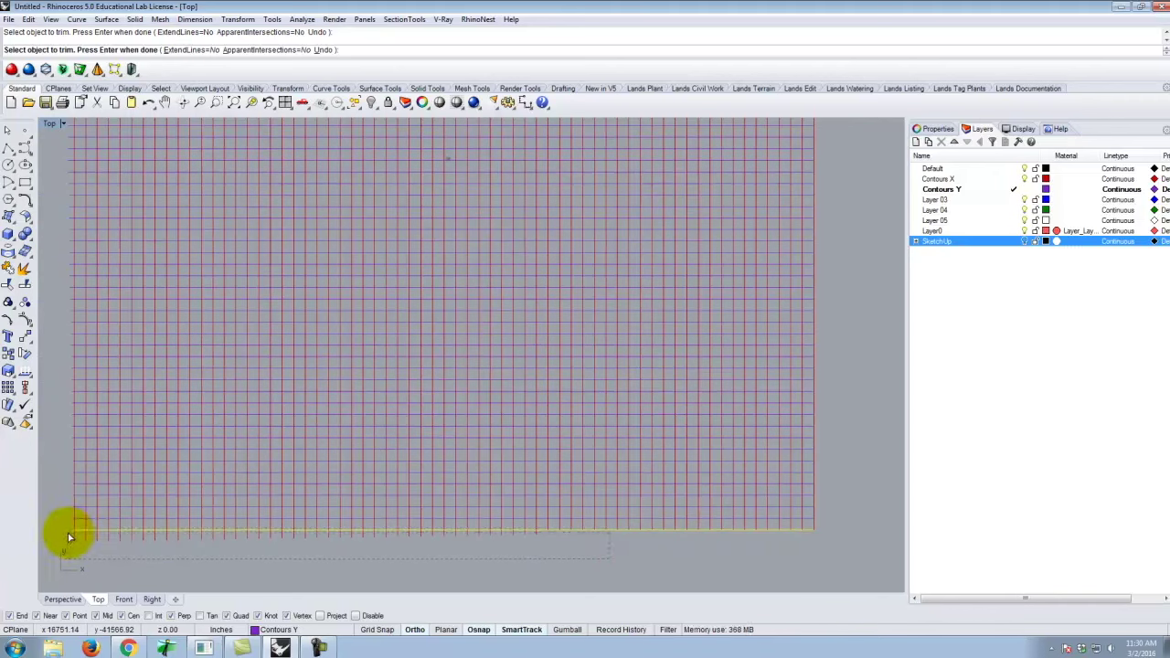
{"action": "key", "text": "Return"}
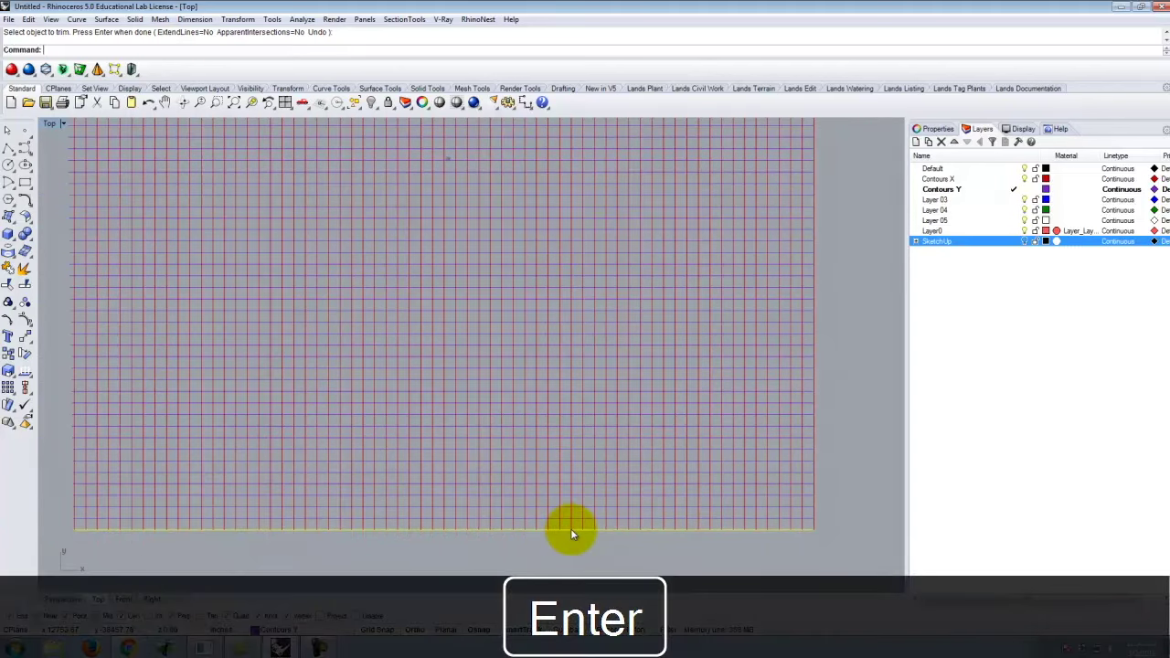
{"action": "scroll", "coordinate": [578, 479], "scroll_direction": "up", "scroll_amount": 1}
{"action": "scroll", "coordinate": [630, 470], "scroll_direction": "down", "scroll_amount": 3}
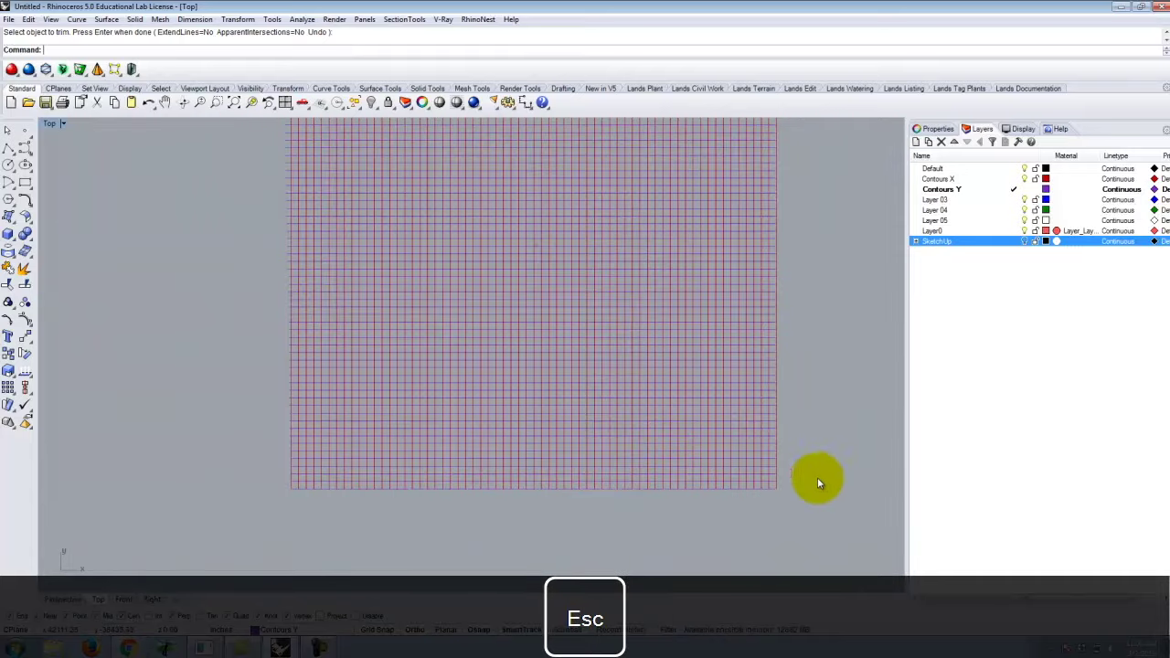
Clear the selection and set the grid's left vertical line as the trim cutting edge.
{"action": "scroll", "coordinate": [786, 484], "scroll_direction": "up", "scroll_amount": 2}
{"action": "key", "text": "Escape"}
{"action": "scroll", "coordinate": [757, 502], "scroll_direction": "up", "scroll_amount": 5}
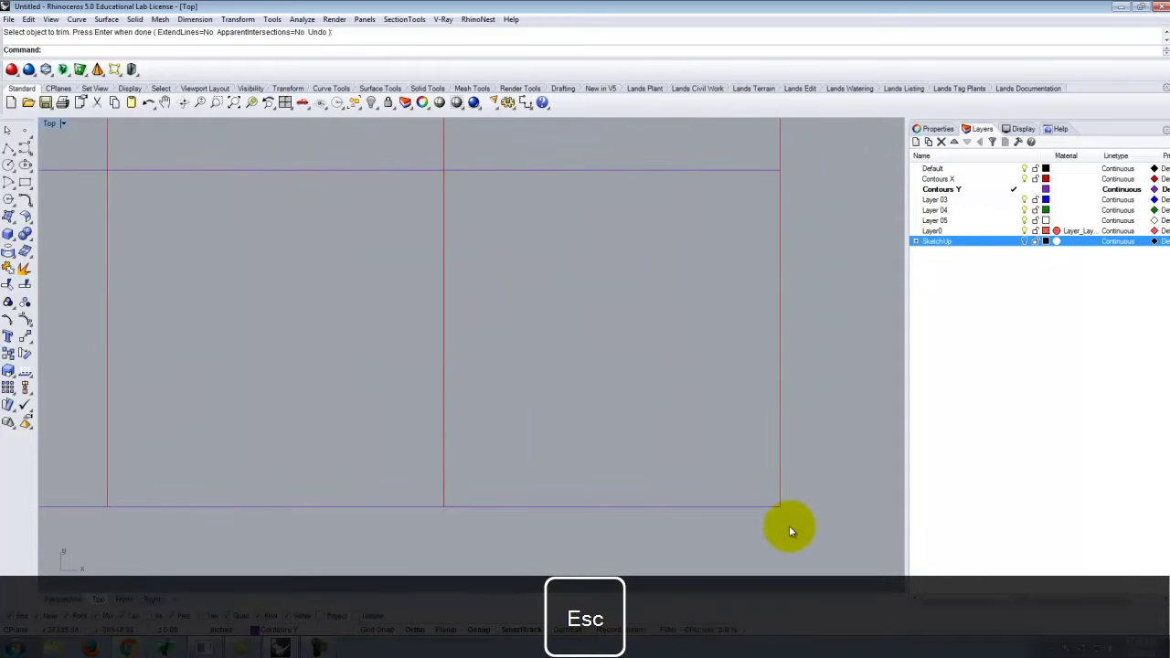
{"action": "scroll", "coordinate": [777, 521], "scroll_direction": "down", "scroll_amount": 8}
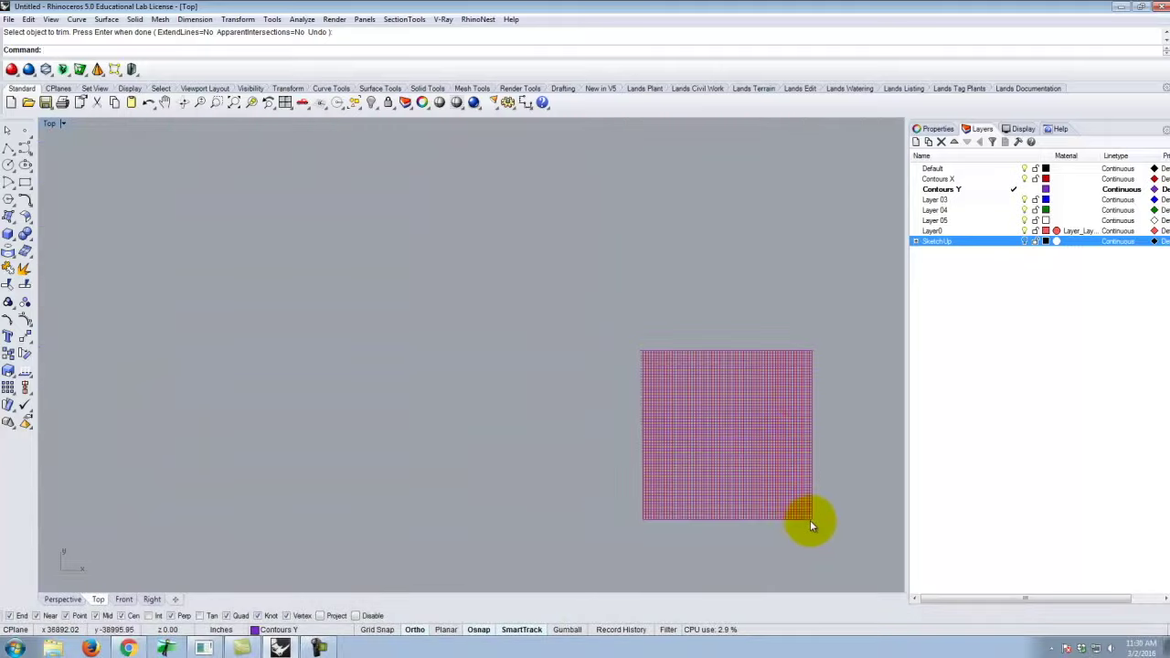
{"action": "scroll", "coordinate": [828, 347], "scroll_direction": "up", "scroll_amount": 4}
{"action": "scroll", "coordinate": [549, 366], "scroll_direction": "down", "scroll_amount": 3}
{"action": "scroll", "coordinate": [78, 371], "scroll_direction": "up", "scroll_amount": 2}
{"action": "scroll", "coordinate": [334, 305], "scroll_direction": "down", "scroll_amount": 6}
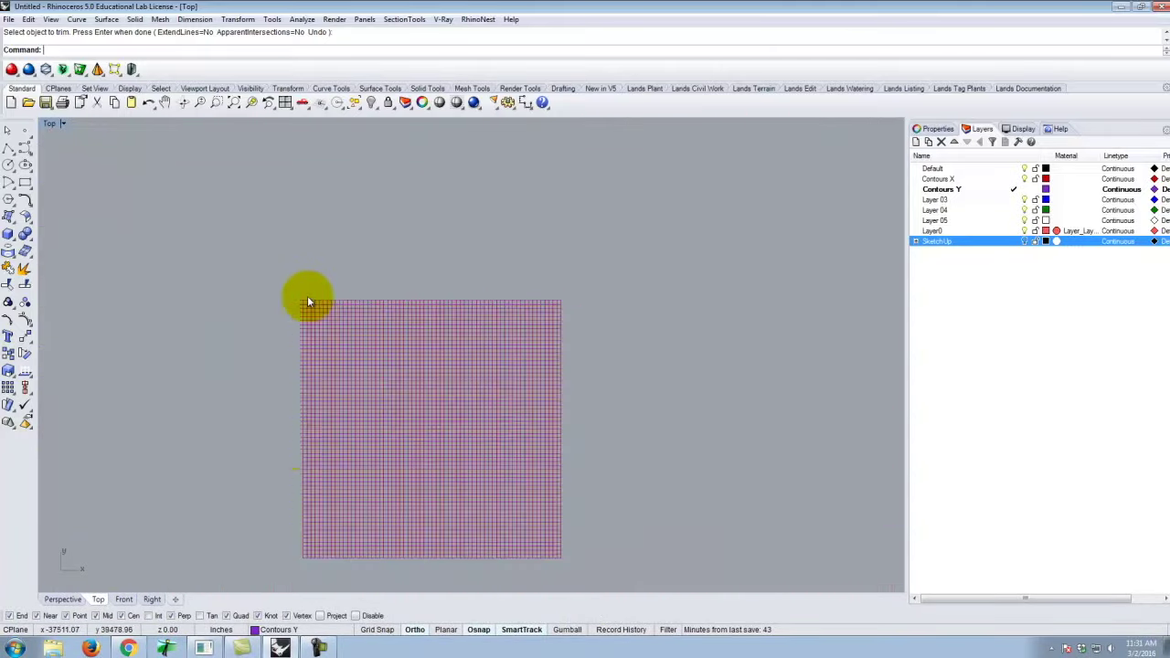
{"action": "scroll", "coordinate": [316, 548], "scroll_direction": "up", "scroll_amount": 6}
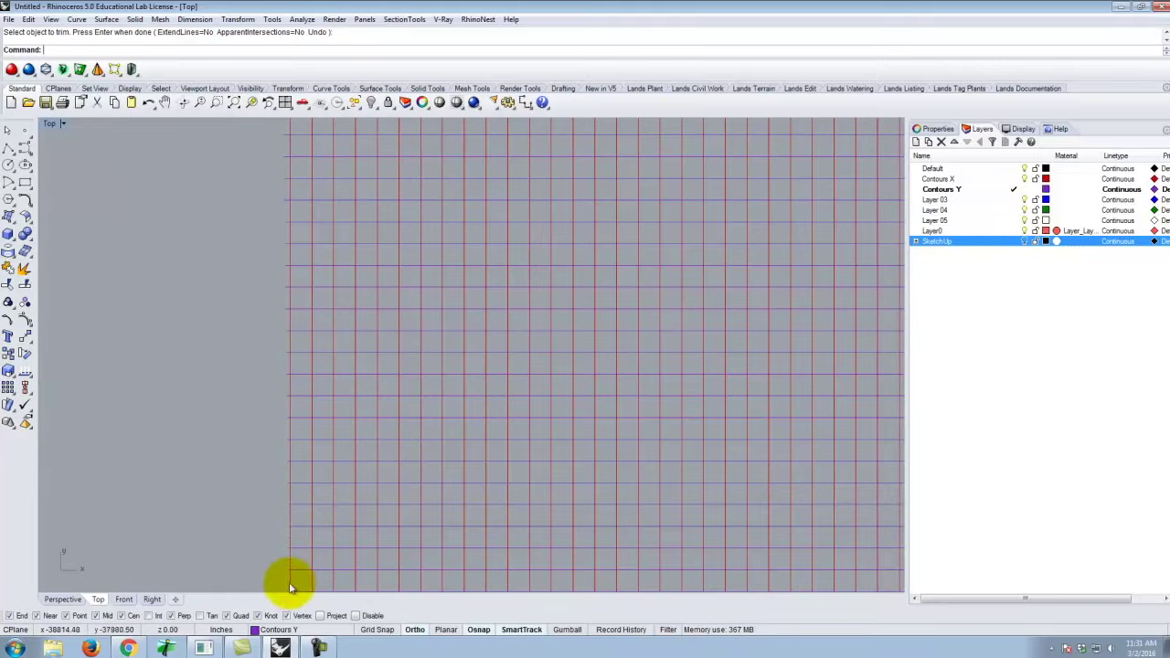
{"action": "scroll", "coordinate": [287, 576], "scroll_direction": "up", "scroll_amount": 1}
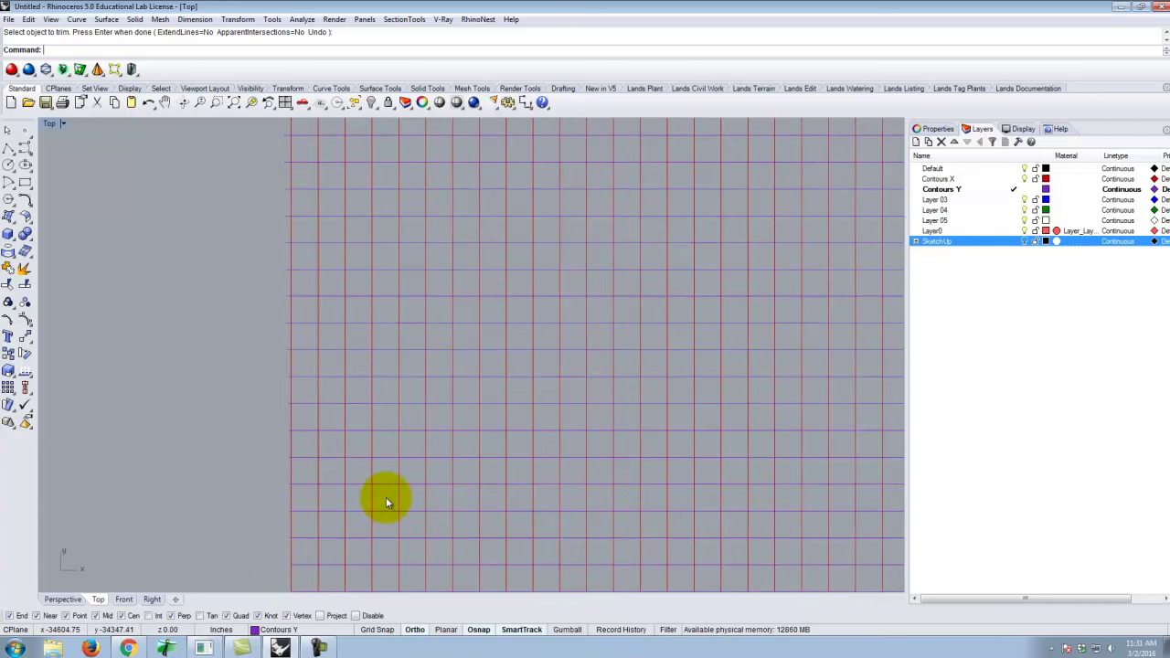
{"action": "scroll", "coordinate": [375, 402], "scroll_direction": "down", "scroll_amount": 2}
{"action": "scroll", "coordinate": [369, 440], "scroll_direction": "up", "scroll_amount": 3}
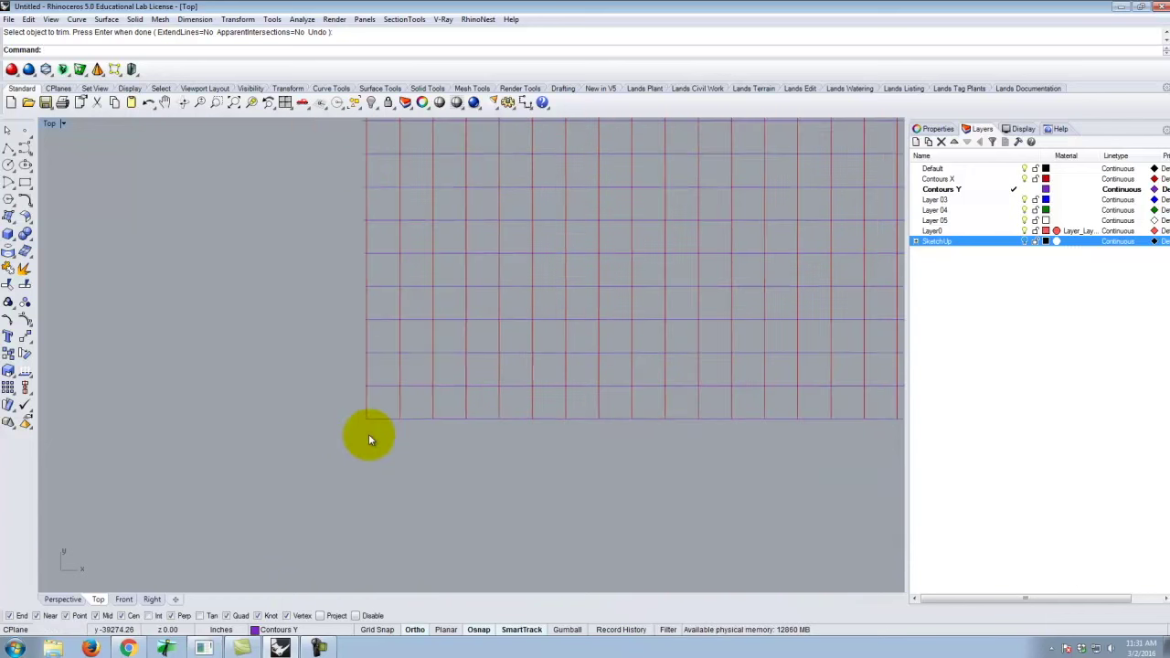
{"action": "left_click", "coordinate": [366, 405]}
{"action": "key", "text": "Return"}
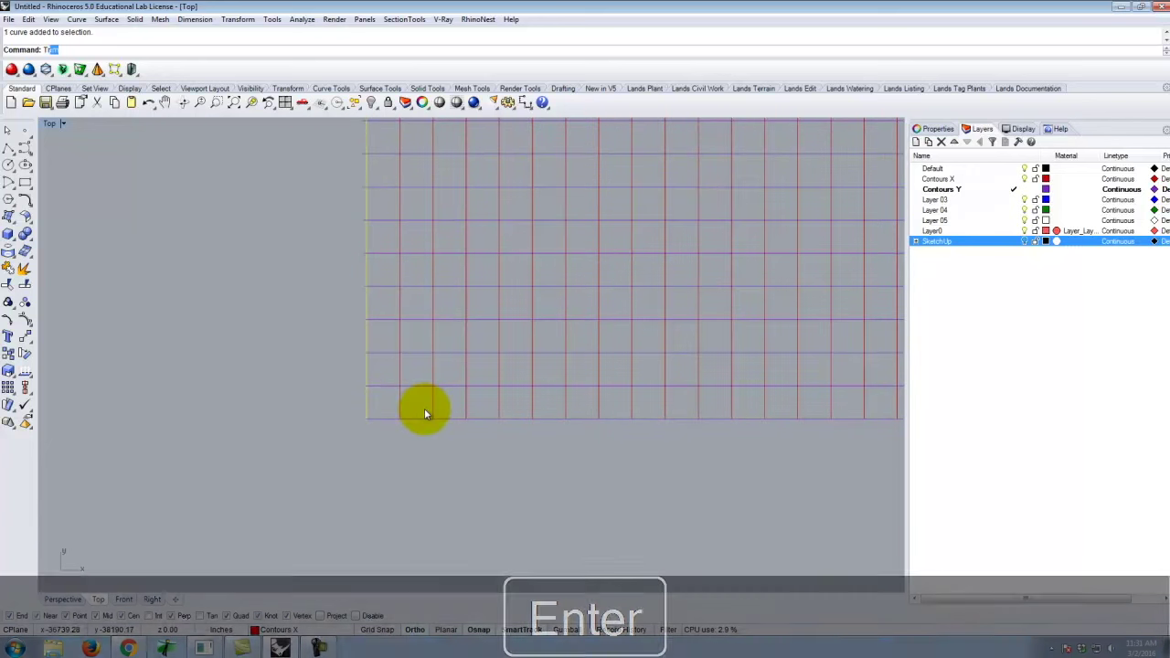
Trim the individual contour stubs poking out left of that edge one by one.
{"action": "scroll", "coordinate": [452, 485], "scroll_direction": "up", "scroll_amount": 8}
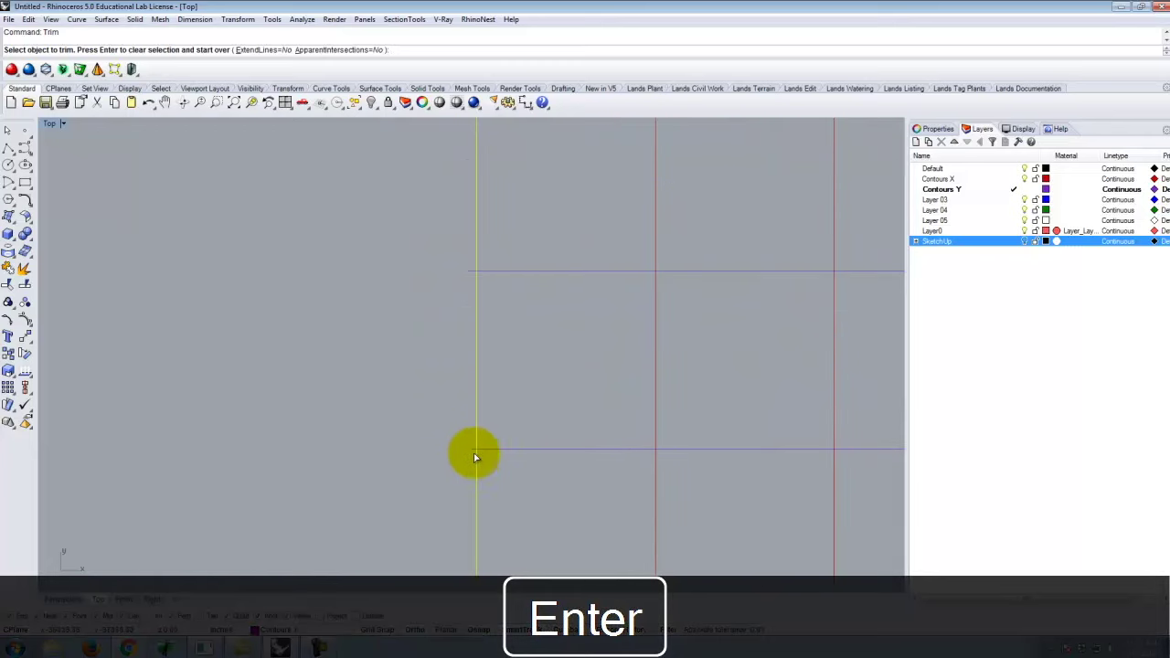
{"action": "left_click", "coordinate": [472, 457]}
{"action": "left_click", "coordinate": [471, 272]}
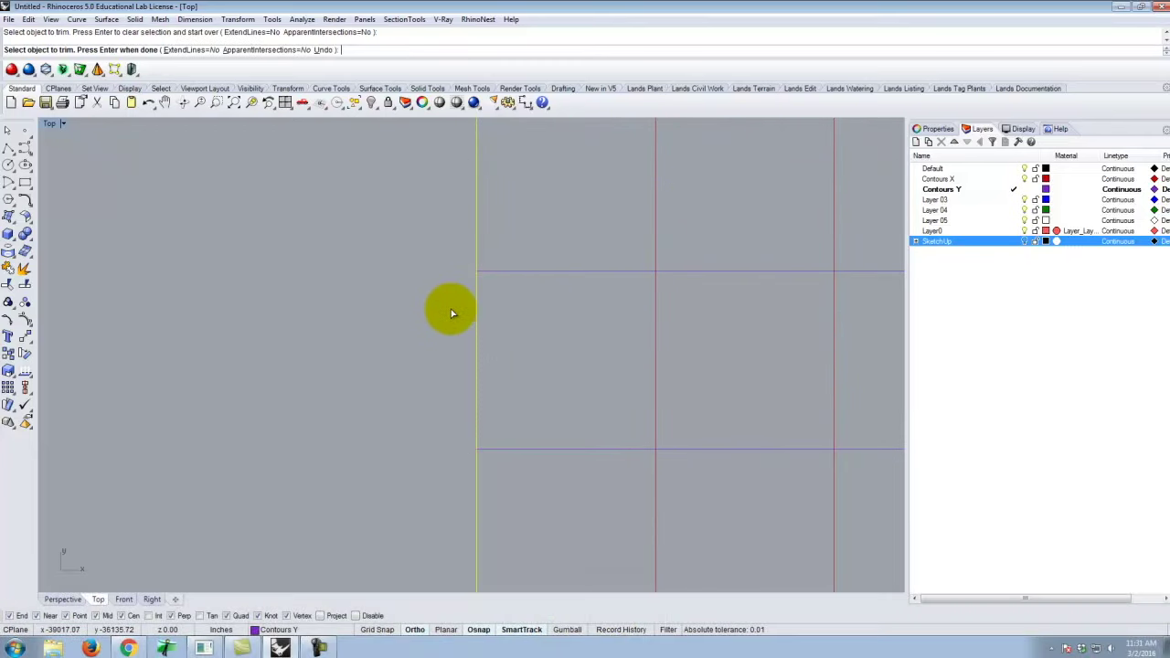
{"action": "scroll", "coordinate": [459, 535], "scroll_direction": "down", "scroll_amount": 5}
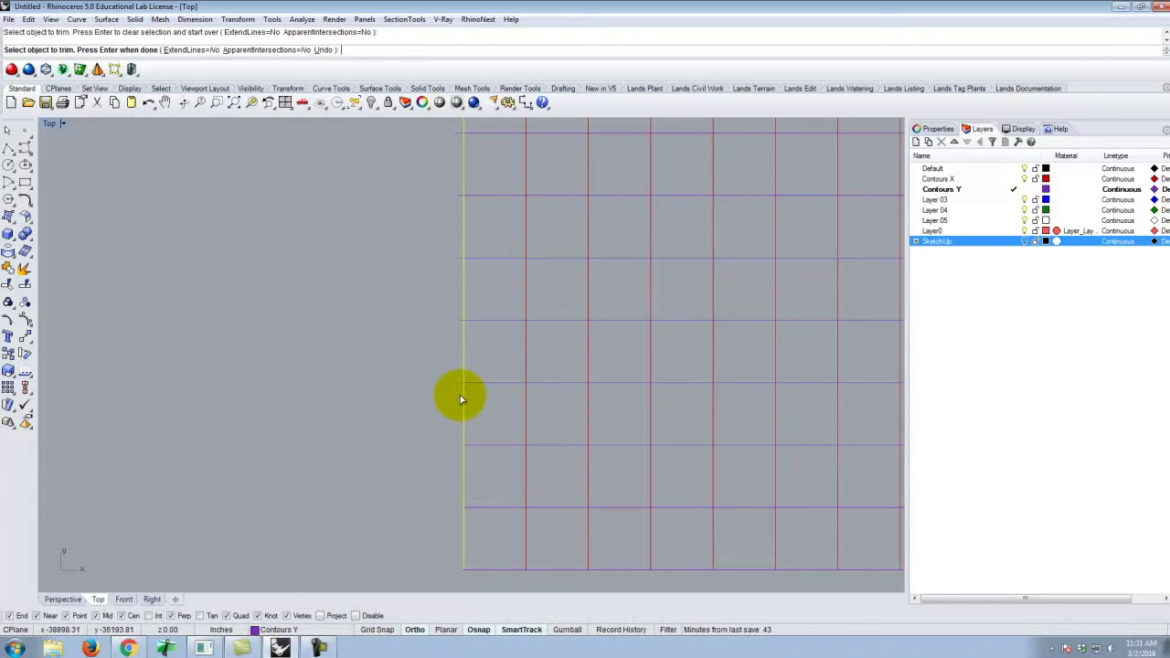
{"action": "left_click", "coordinate": [460, 395]}
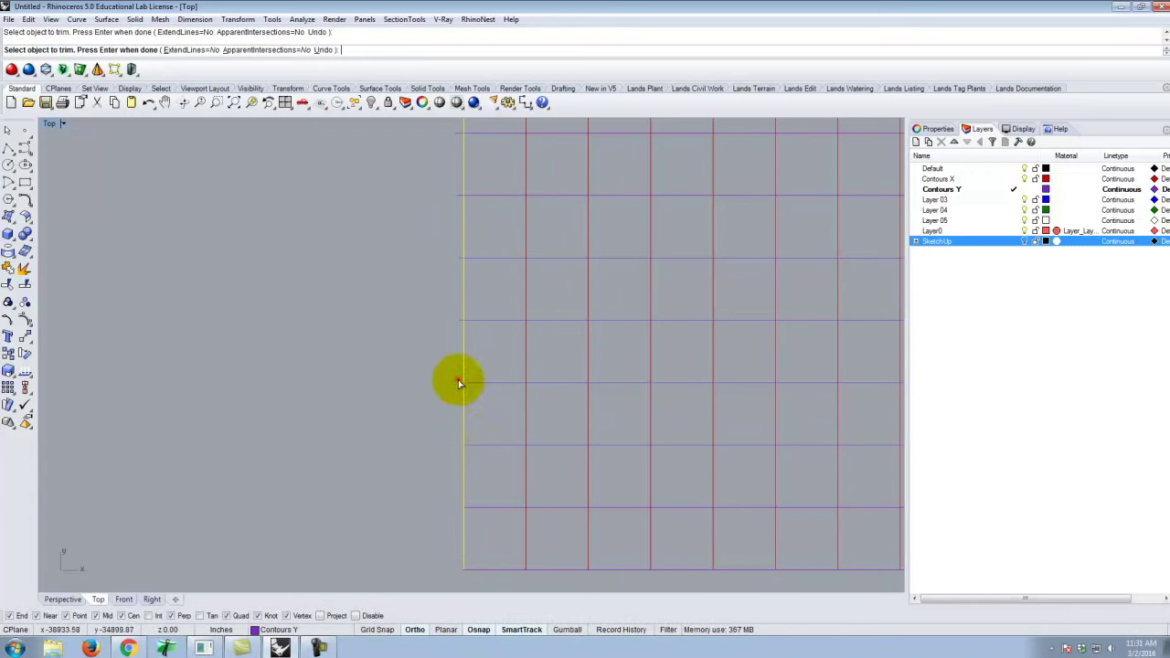
{"action": "left_click", "coordinate": [458, 379]}
{"action": "left_click", "coordinate": [460, 320]}
{"action": "left_click", "coordinate": [460, 257]}
{"action": "left_click", "coordinate": [460, 196]}
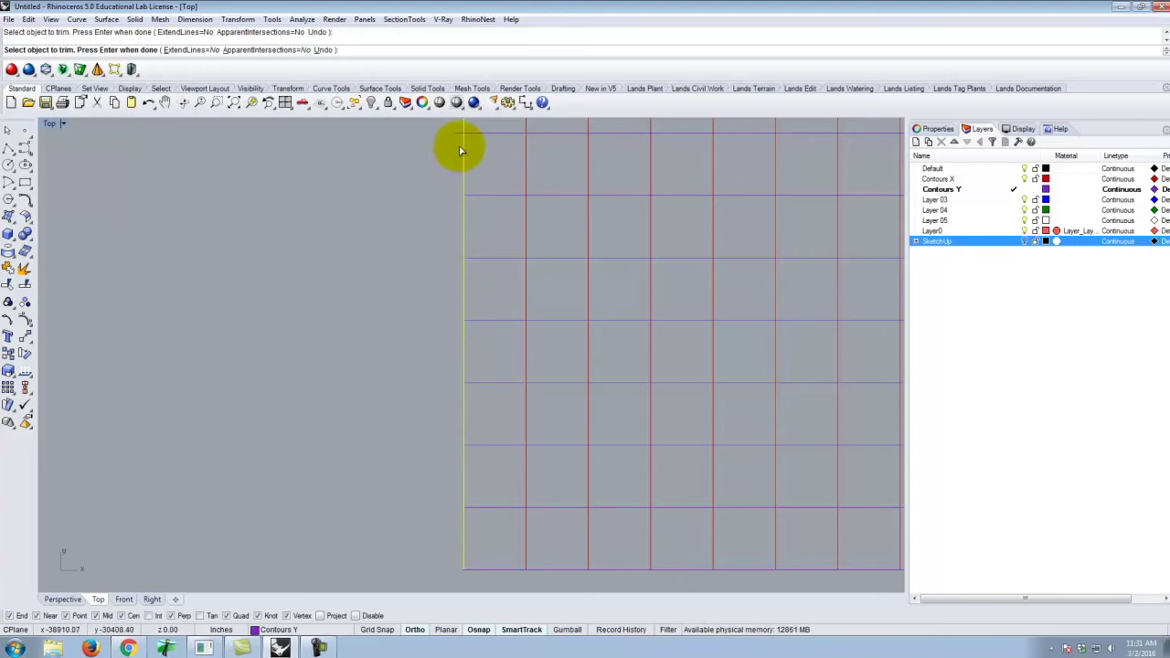
{"action": "scroll", "coordinate": [444, 308], "scroll_direction": "down", "scroll_amount": 3}
{"action": "scroll", "coordinate": [430, 229], "scroll_direction": "up", "scroll_amount": 4}
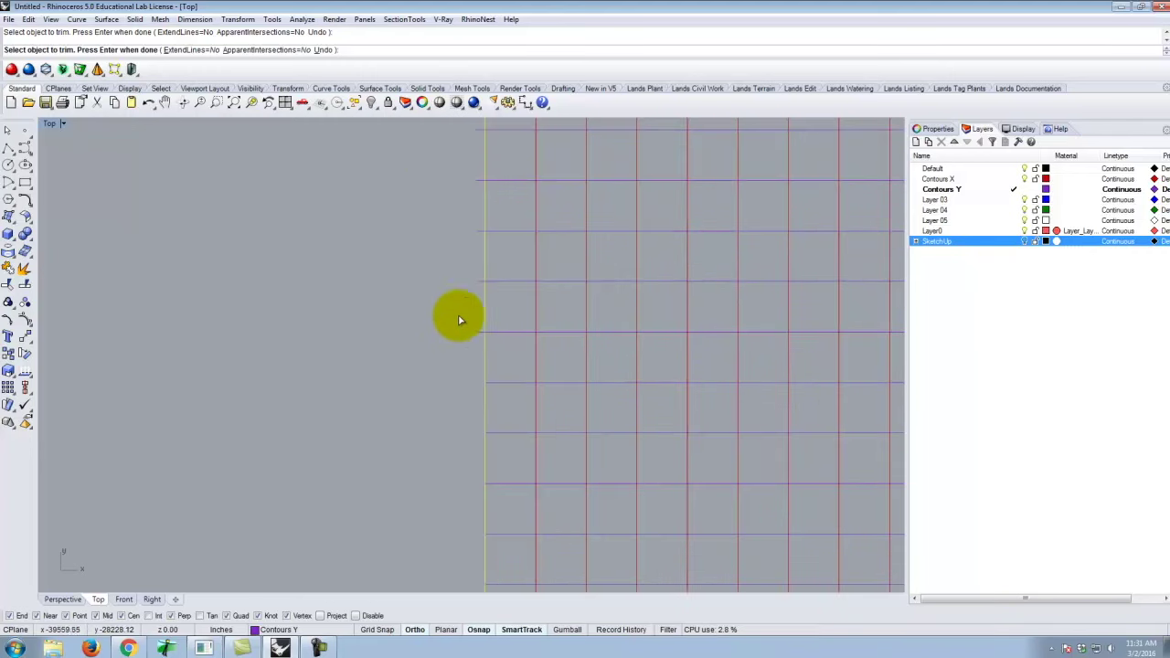
{"action": "left_click", "coordinate": [480, 384]}
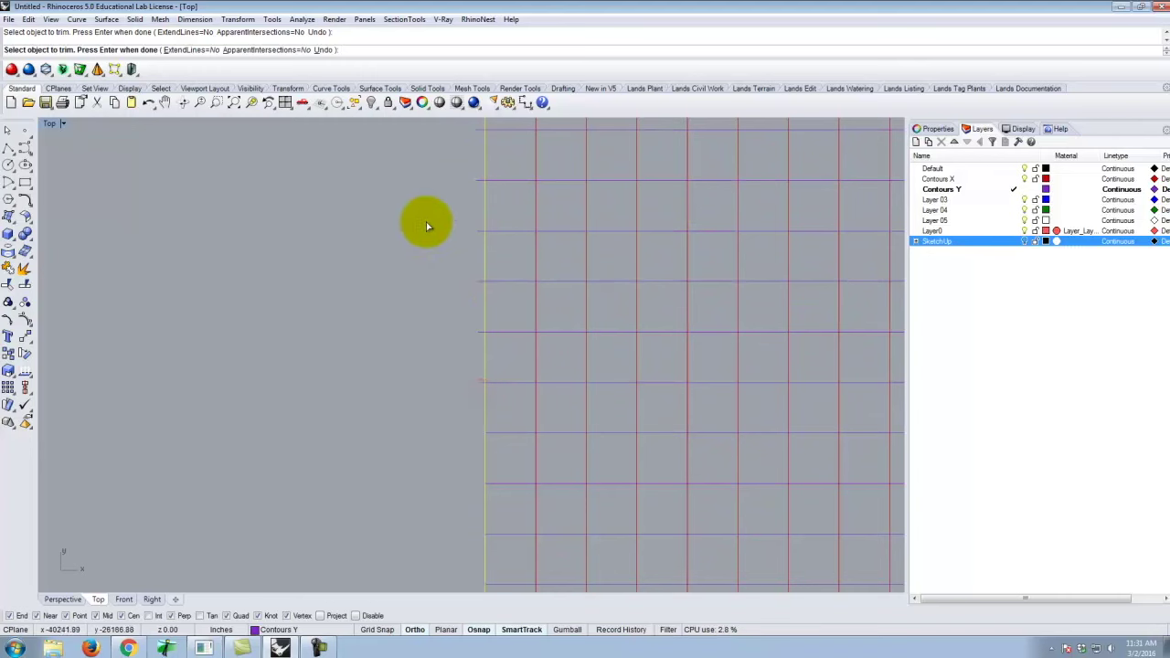
{"action": "left_click", "coordinate": [483, 392]}
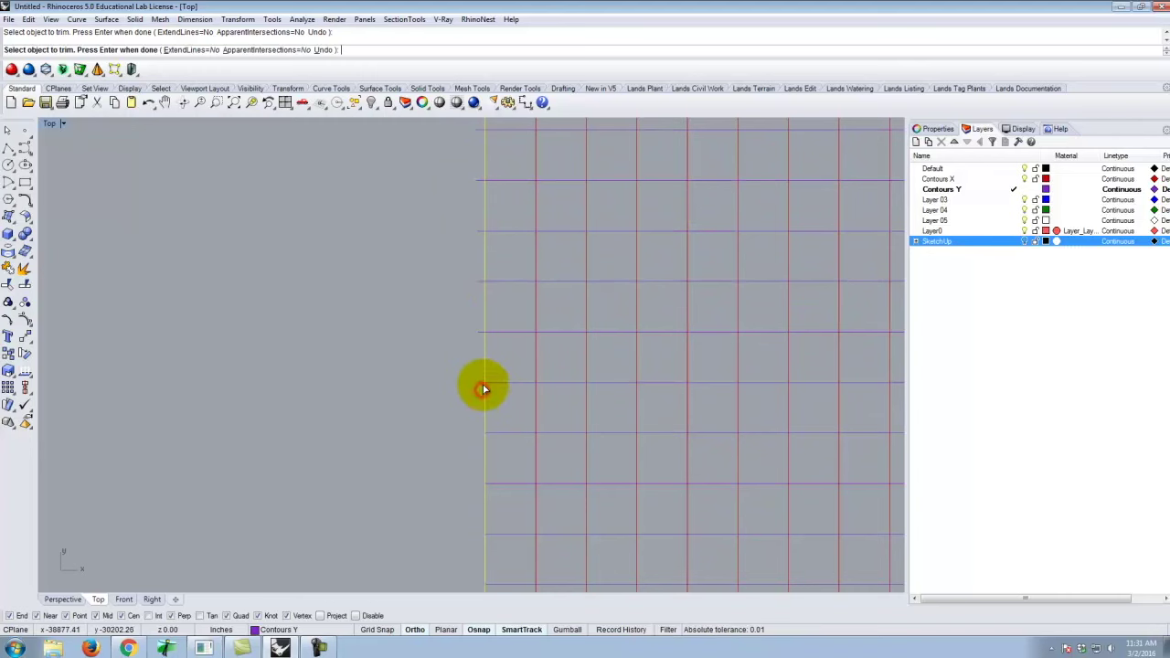
{"action": "left_click", "coordinate": [482, 394]}
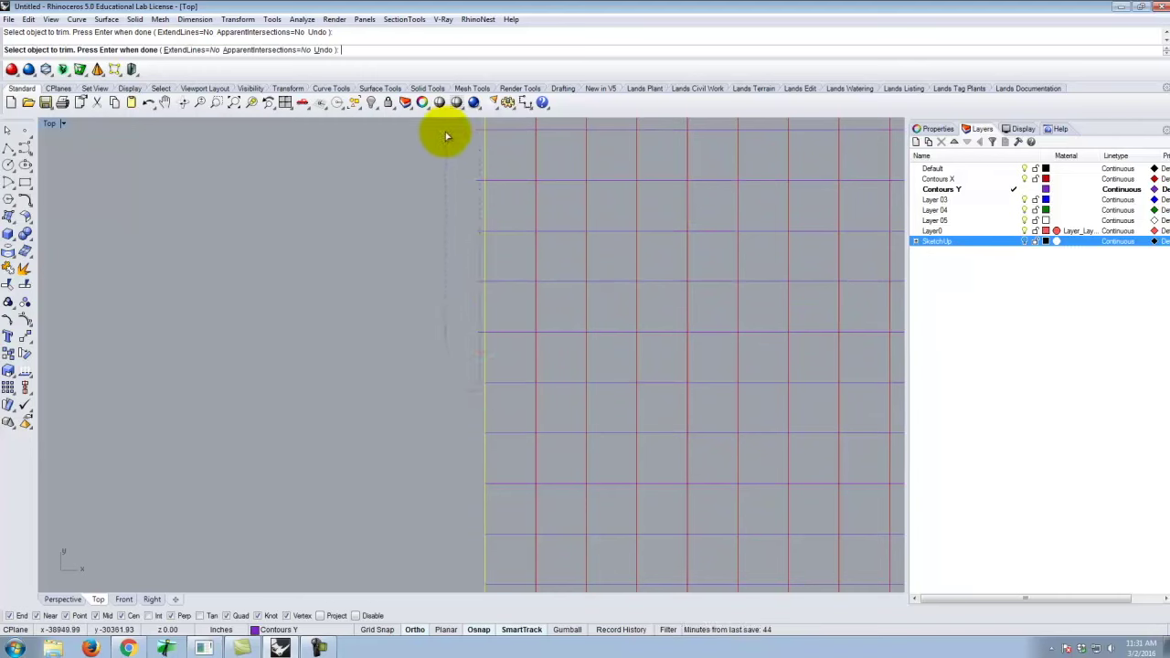
Check the network from the front, then crossing-trim the remaining left-edge stubs and finish.
{"action": "key", "text": "ctrl+F2"}
{"action": "scroll", "coordinate": [468, 492], "scroll_direction": "down", "scroll_amount": 3}
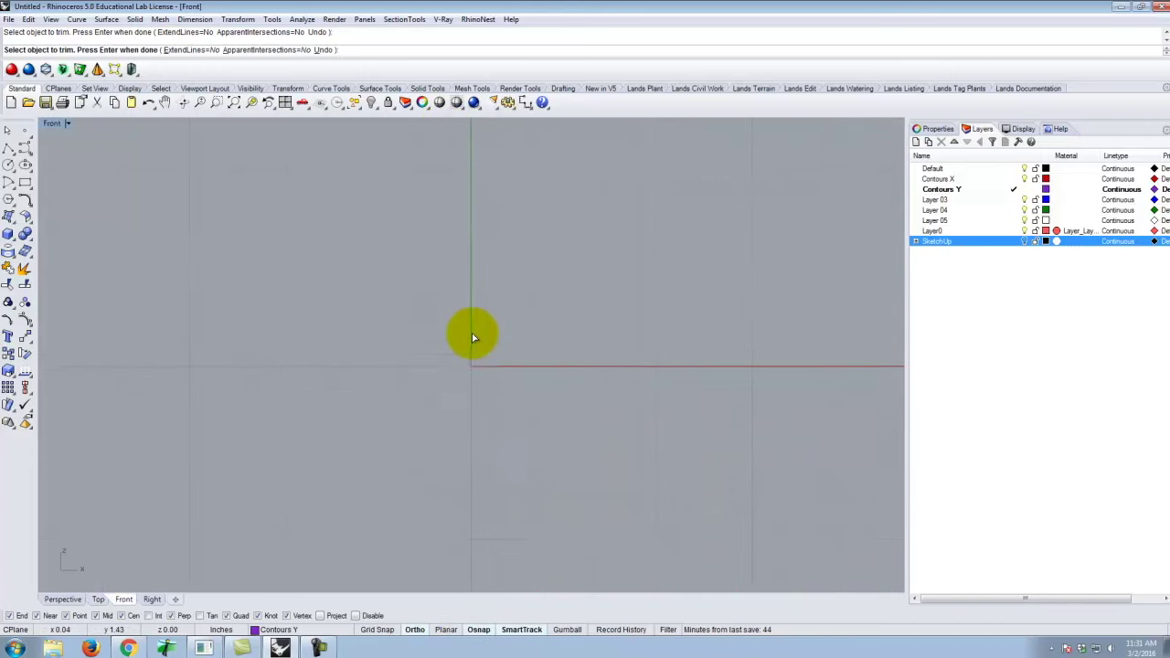
{"action": "scroll", "coordinate": [530, 407], "scroll_direction": "down", "scroll_amount": 10}
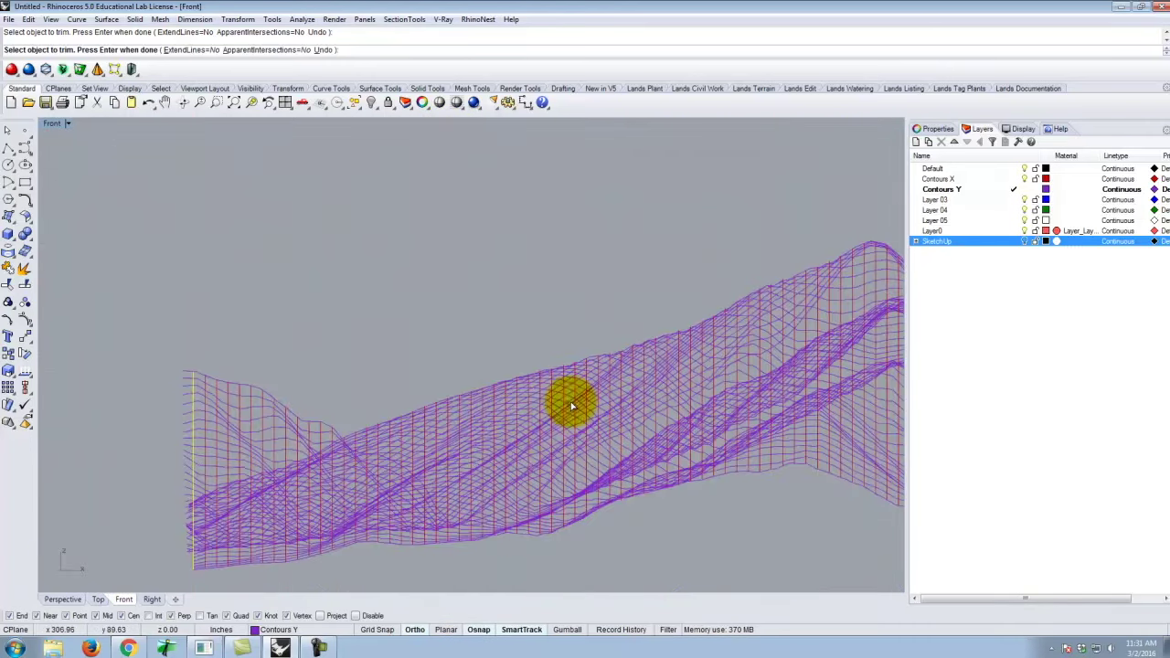
{"action": "left_click", "coordinate": [100, 600]}
{"action": "scroll", "coordinate": [522, 392], "scroll_direction": "down", "scroll_amount": 5}
{"action": "scroll", "coordinate": [507, 226], "scroll_direction": "up", "scroll_amount": 3}
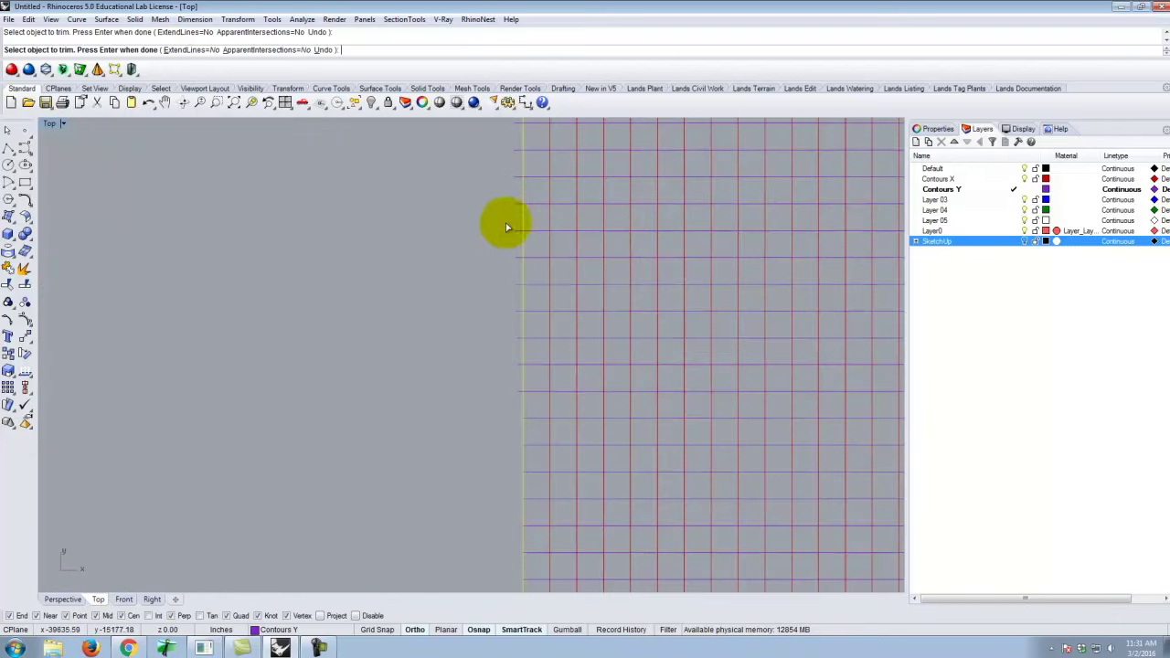
{"action": "left_click", "coordinate": [520, 402]}
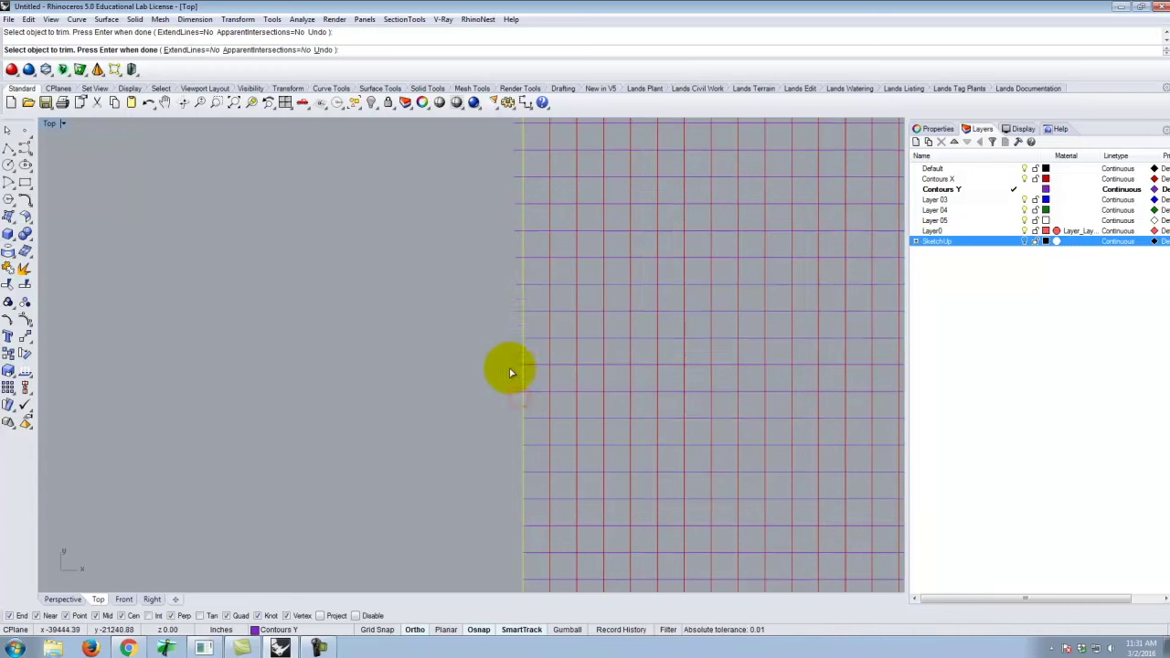
{"action": "left_click", "coordinate": [518, 396]}
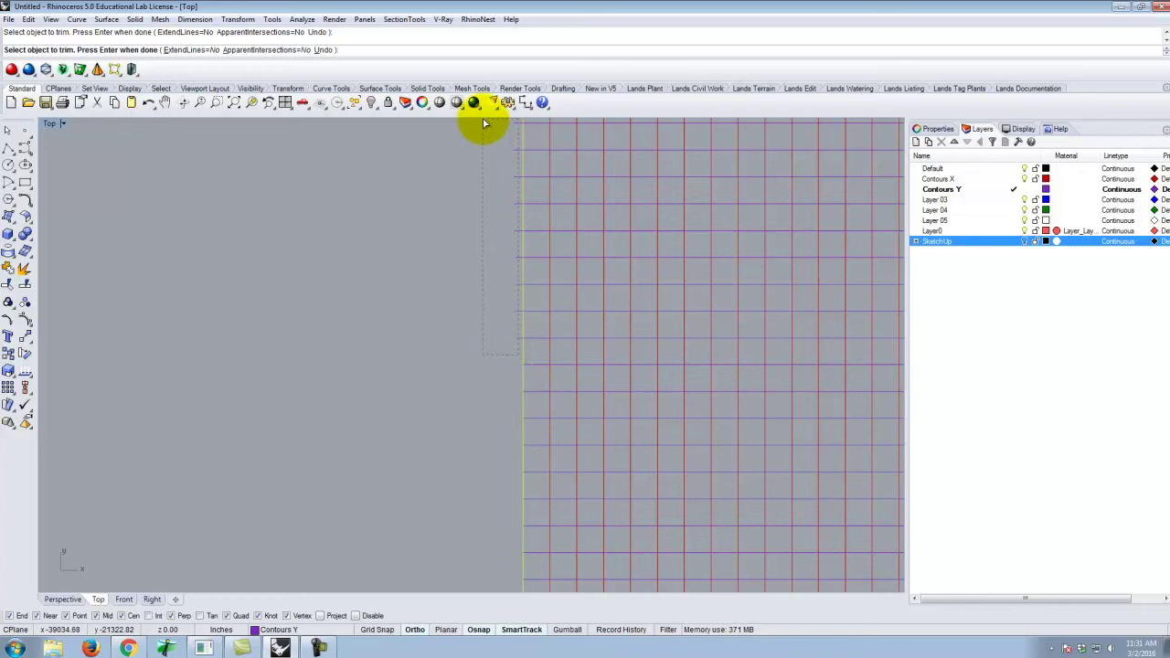
{"action": "scroll", "coordinate": [390, 490], "scroll_direction": "down", "scroll_amount": 10}
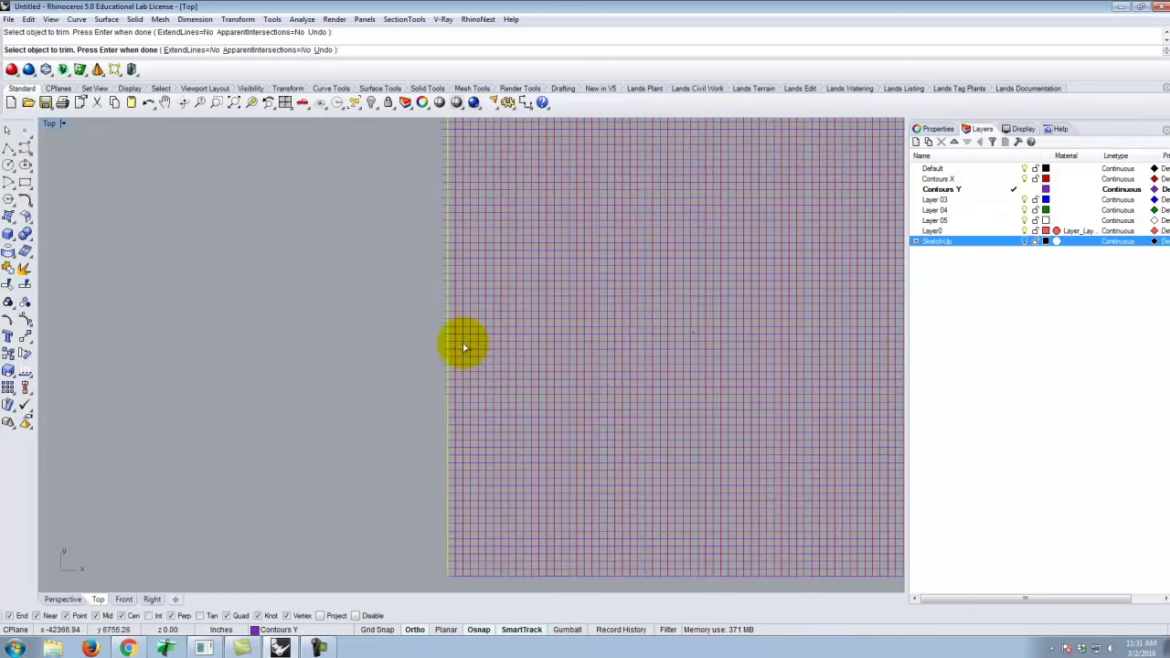
{"action": "scroll", "coordinate": [462, 291], "scroll_direction": "up", "scroll_amount": 5}
{"action": "left_click_drag", "start_coordinate": [490, 253], "coordinate": [470, 536]}
{"action": "scroll", "coordinate": [508, 384], "scroll_direction": "up", "scroll_amount": 4}
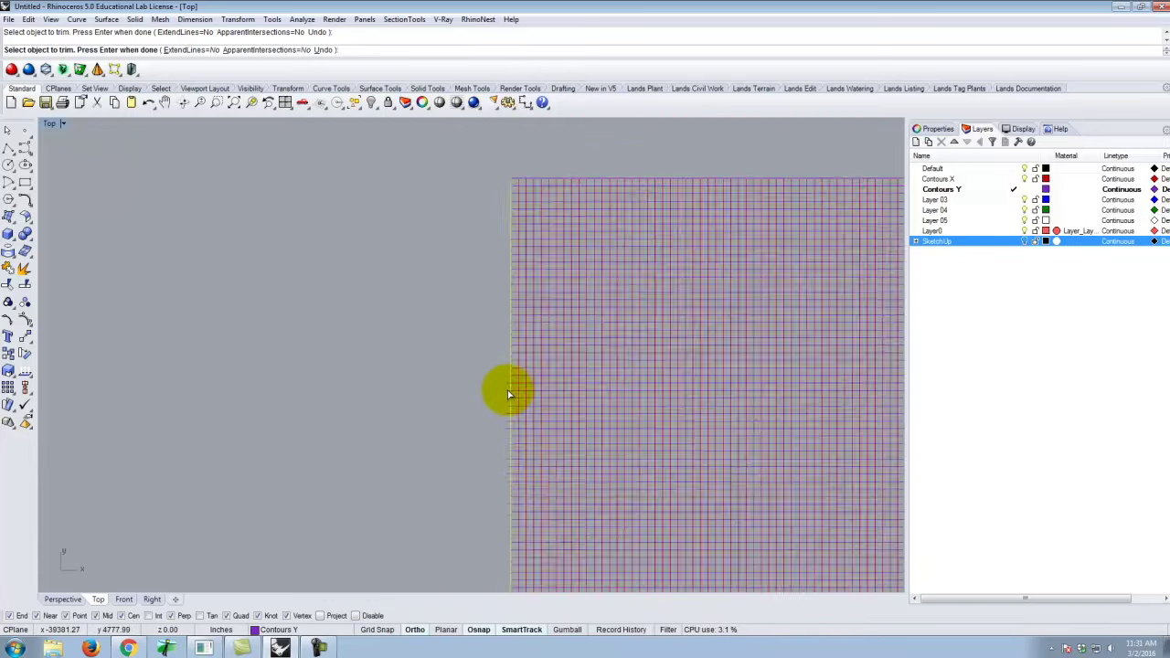
{"action": "left_click", "coordinate": [506, 363]}
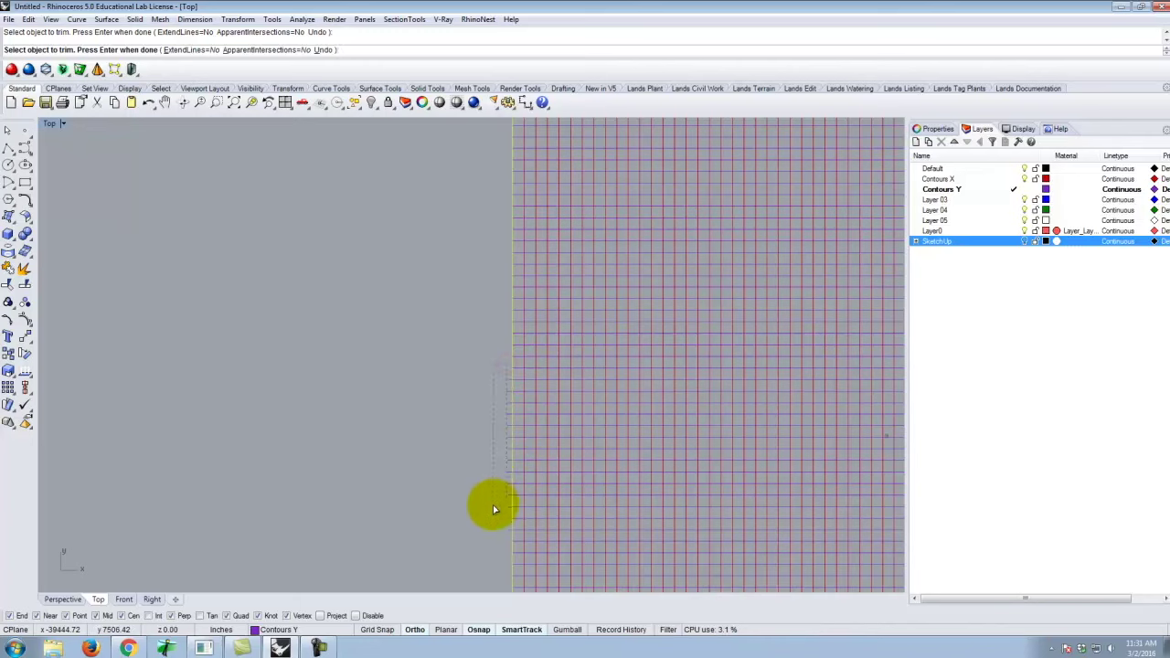
{"action": "scroll", "coordinate": [517, 311], "scroll_direction": "down", "scroll_amount": 2}
{"action": "scroll", "coordinate": [511, 388], "scroll_direction": "up", "scroll_amount": 3}
{"action": "left_click", "coordinate": [518, 332]}
{"action": "left_click_drag", "start_coordinate": [518, 386], "coordinate": [501, 521]}
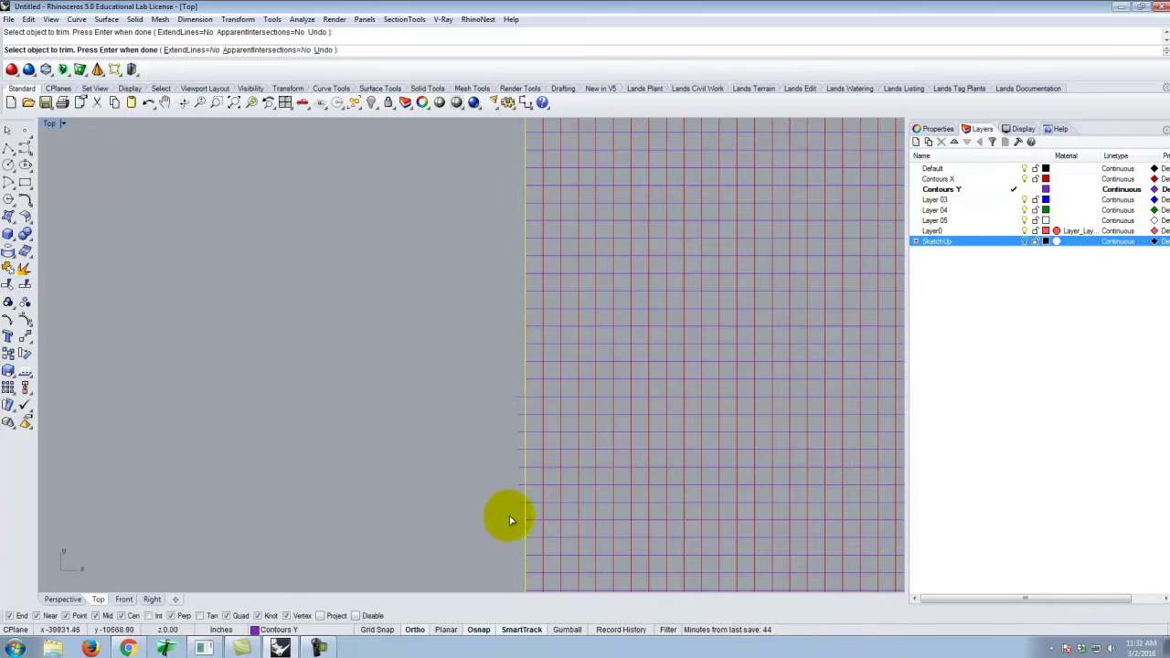
{"action": "left_click", "coordinate": [520, 514]}
{"action": "scroll", "coordinate": [525, 517], "scroll_direction": "up", "scroll_amount": 1}
{"action": "scroll", "coordinate": [463, 422], "scroll_direction": "down", "scroll_amount": 4}
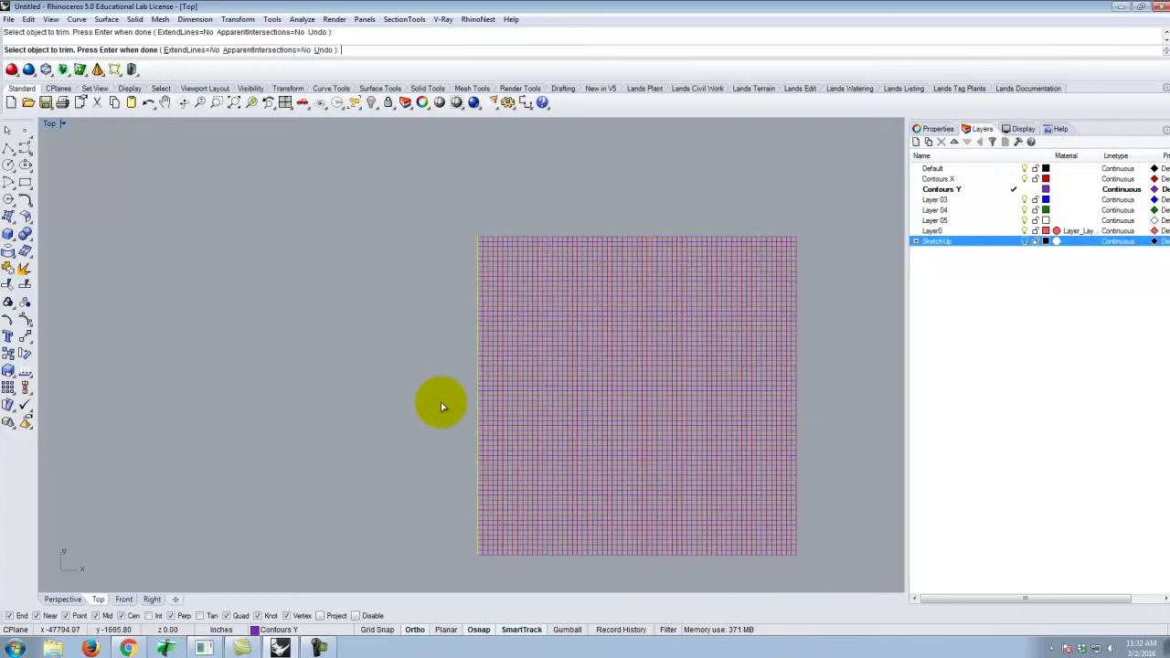
{"action": "key", "text": "Return"}
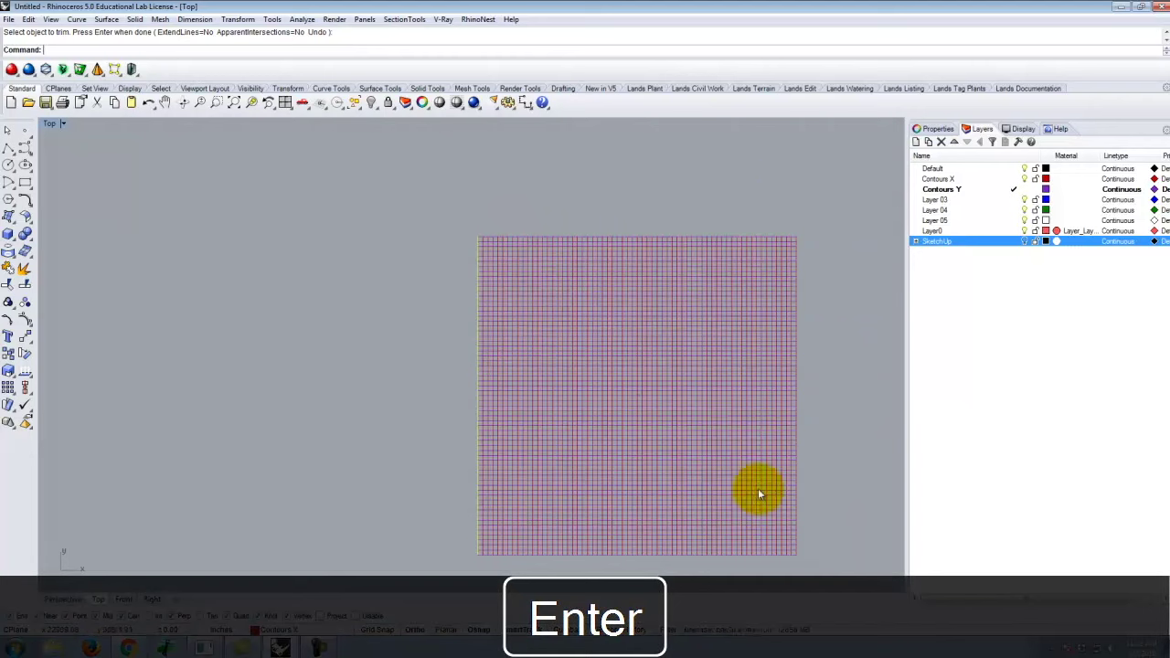
{"action": "left_click", "coordinate": [224, 212]}
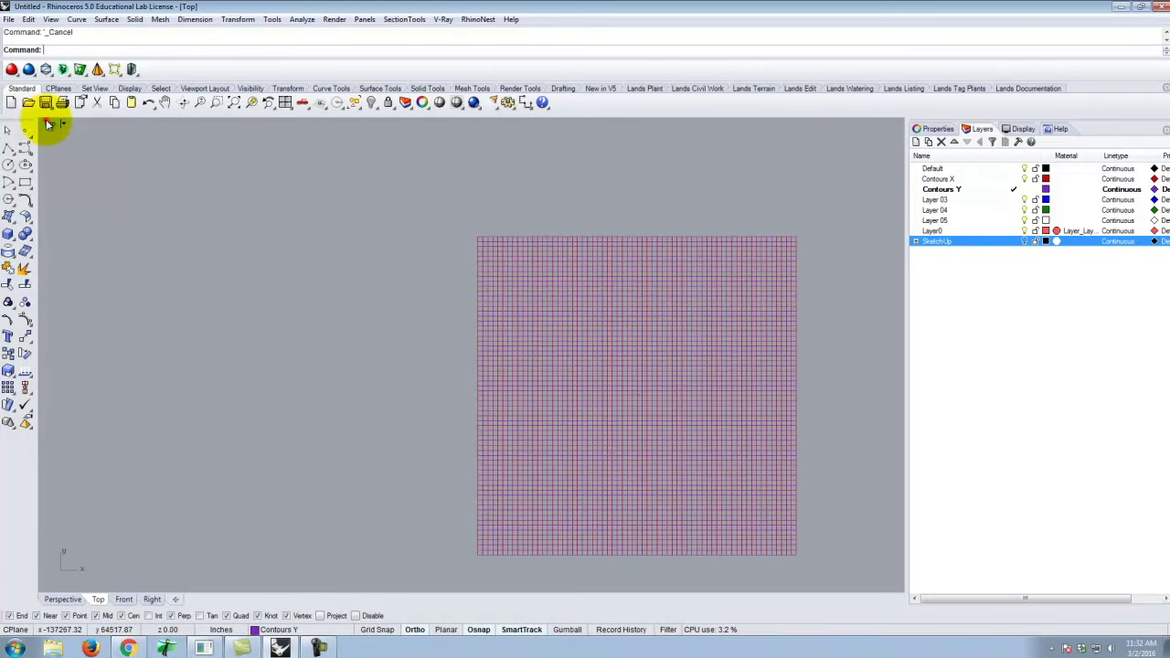
Rename Layer 03 to 'Topo Surface' and make it the current layer.
{"action": "double_click", "coordinate": [48, 123]}
{"action": "right_click_drag", "start_coordinate": [622, 255], "coordinate": [691, 247]}
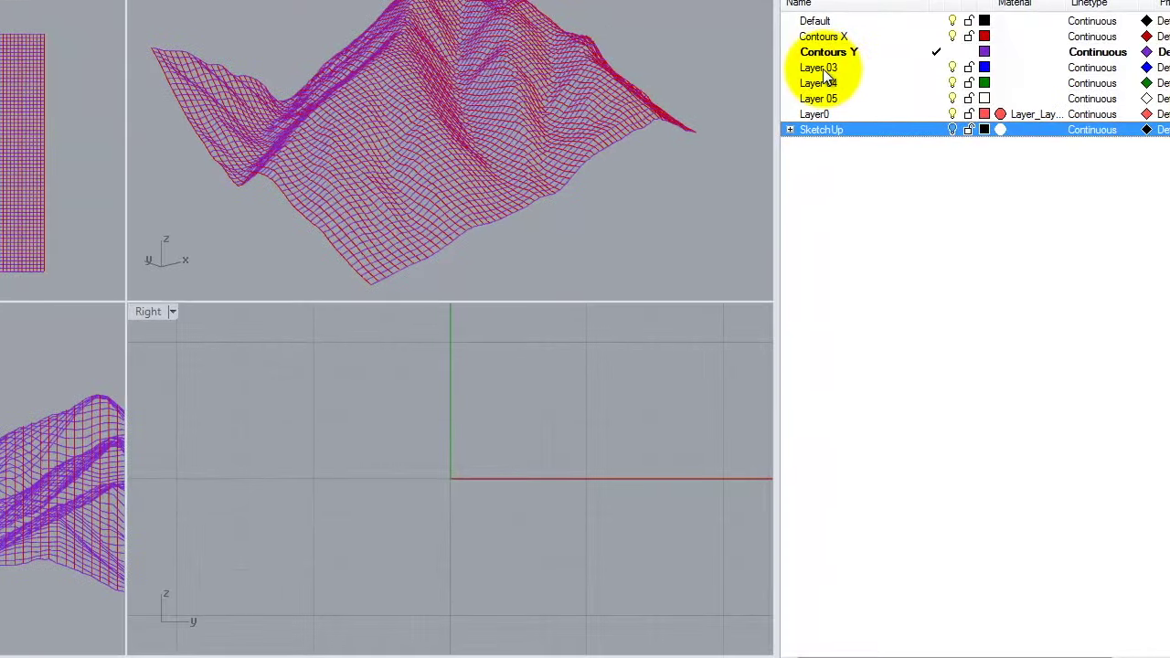
{"action": "left_click", "coordinate": [939, 200]}
{"action": "left_click", "coordinate": [822, 68]}
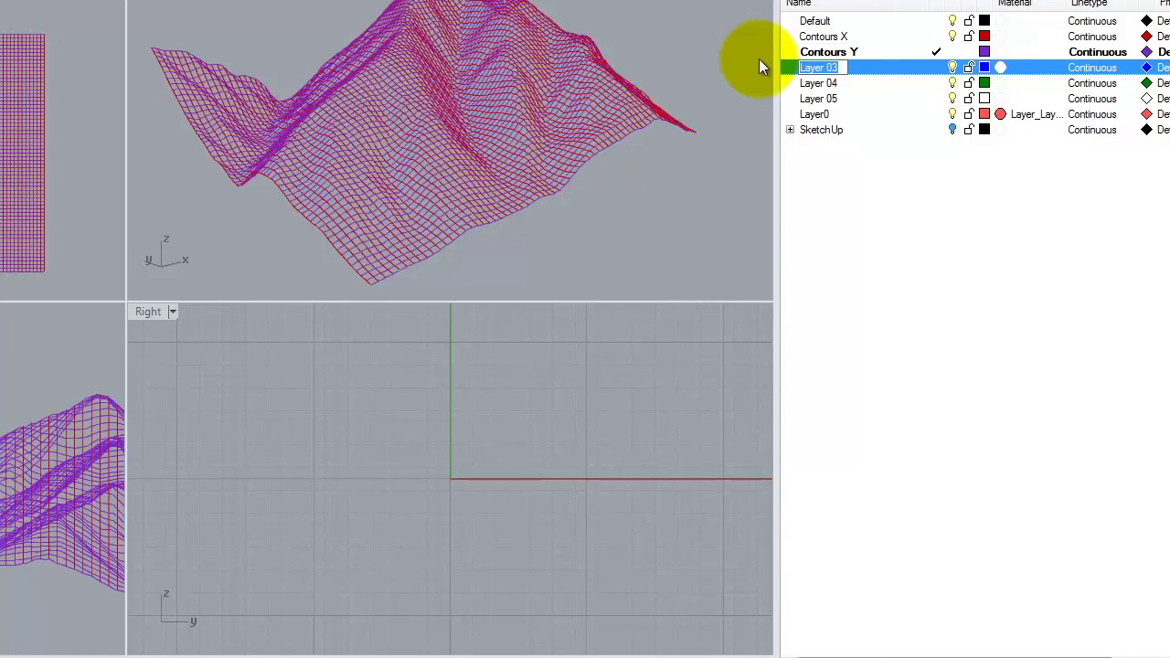
{"action": "type", "text": "Topo Surface"}
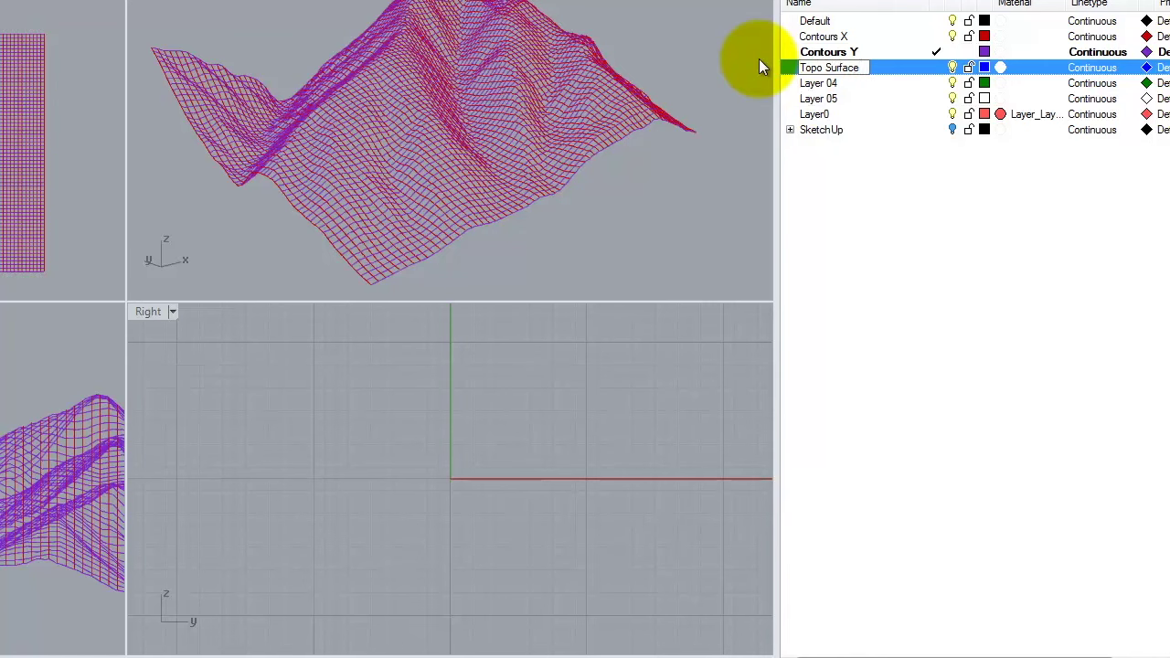
{"action": "left_click", "coordinate": [905, 70]}
{"action": "left_click", "coordinate": [904, 70]}
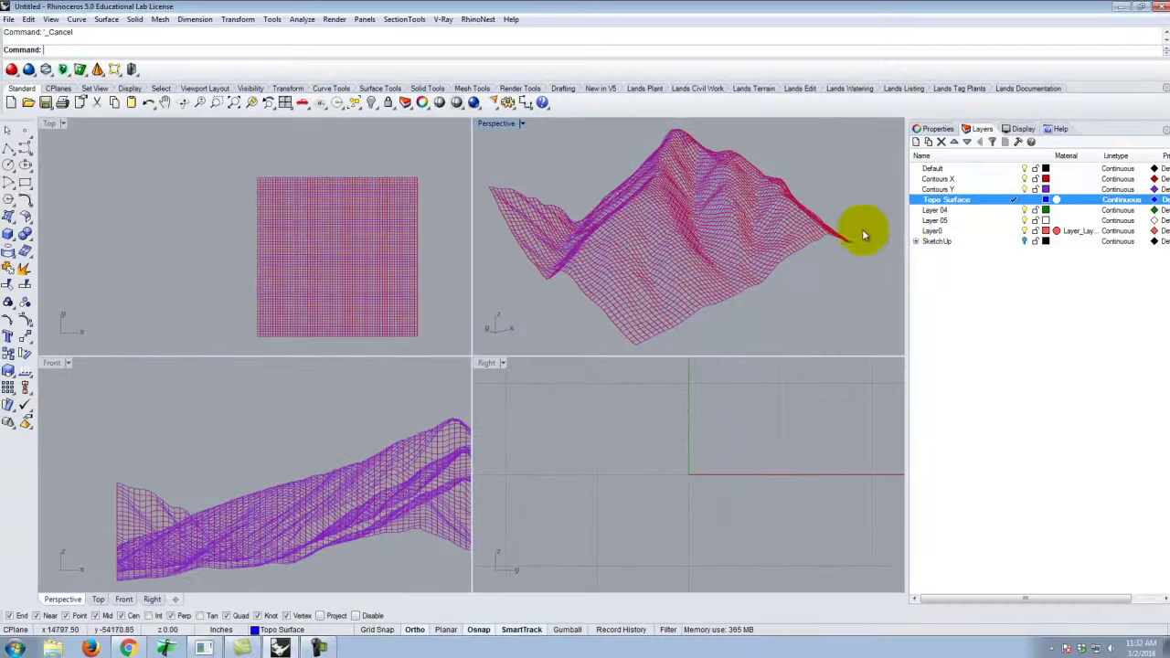
{"action": "scroll", "coordinate": [823, 251], "scroll_direction": "down", "scroll_amount": 2}
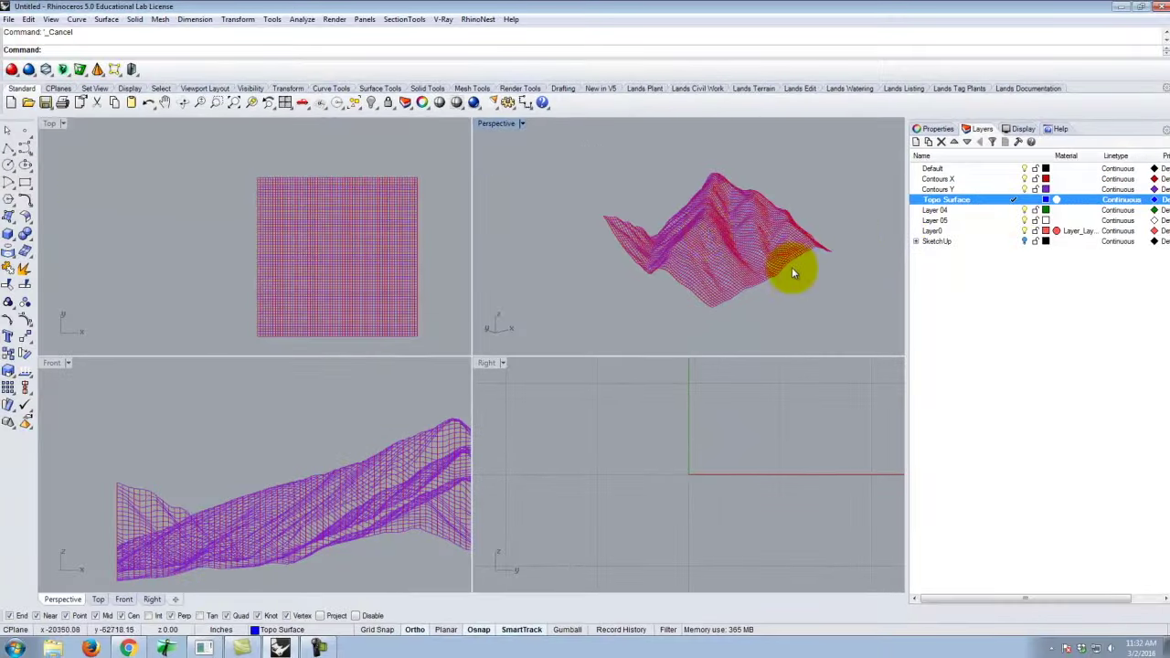
Window-select all 130 contour curves, try Curve Network, and decline the 100-curve warning.
{"action": "left_click_drag", "start_coordinate": [578, 168], "coordinate": [846, 320]}
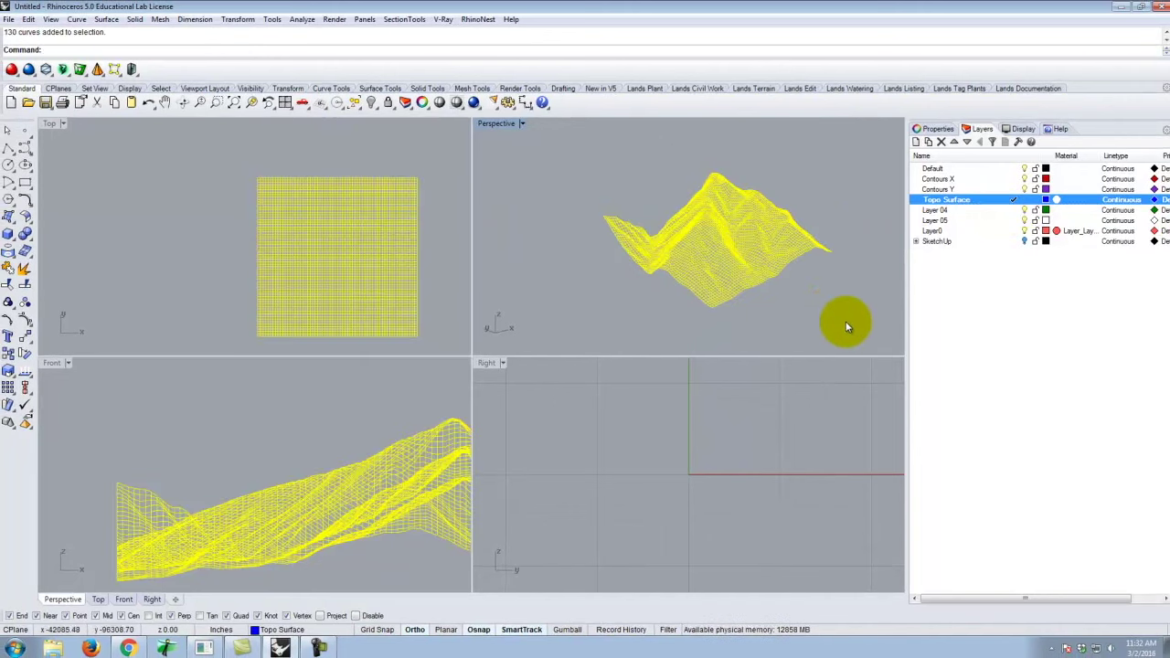
{"action": "left_click", "coordinate": [105, 19]}
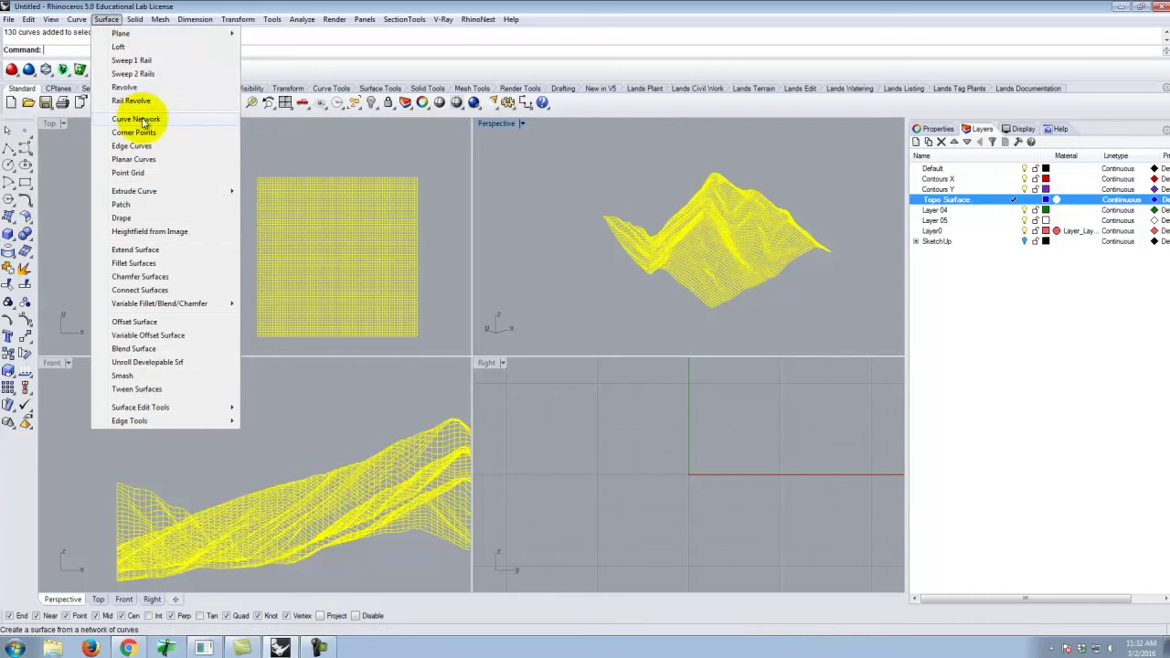
{"action": "left_click", "coordinate": [142, 119]}
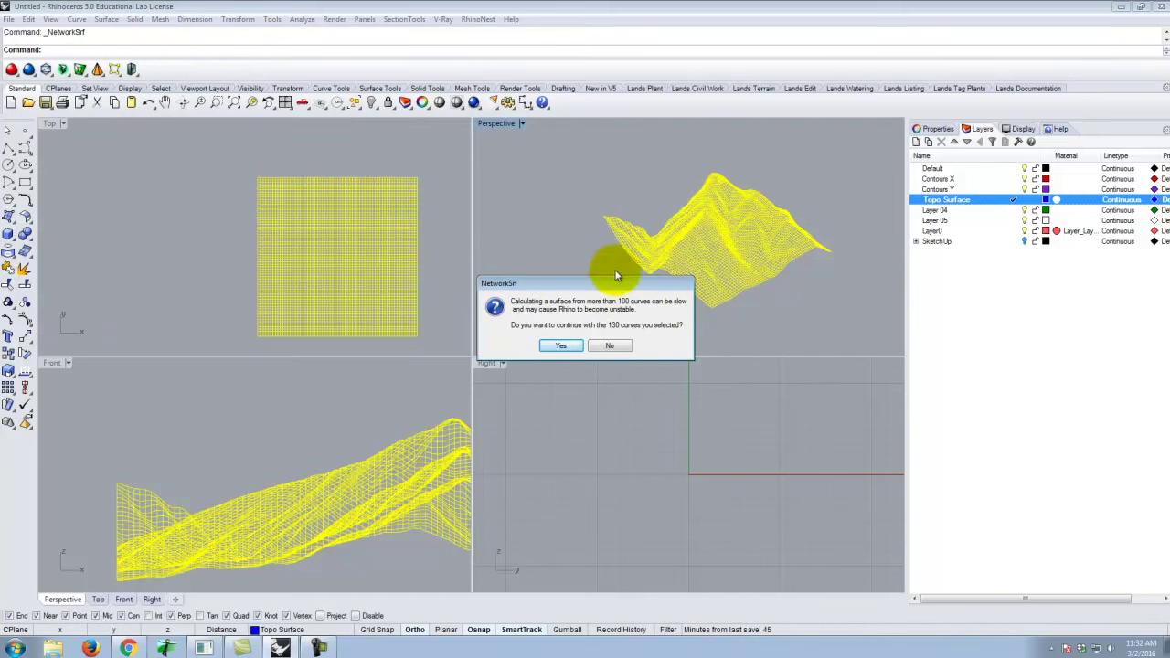
{"action": "left_click", "coordinate": [619, 345]}
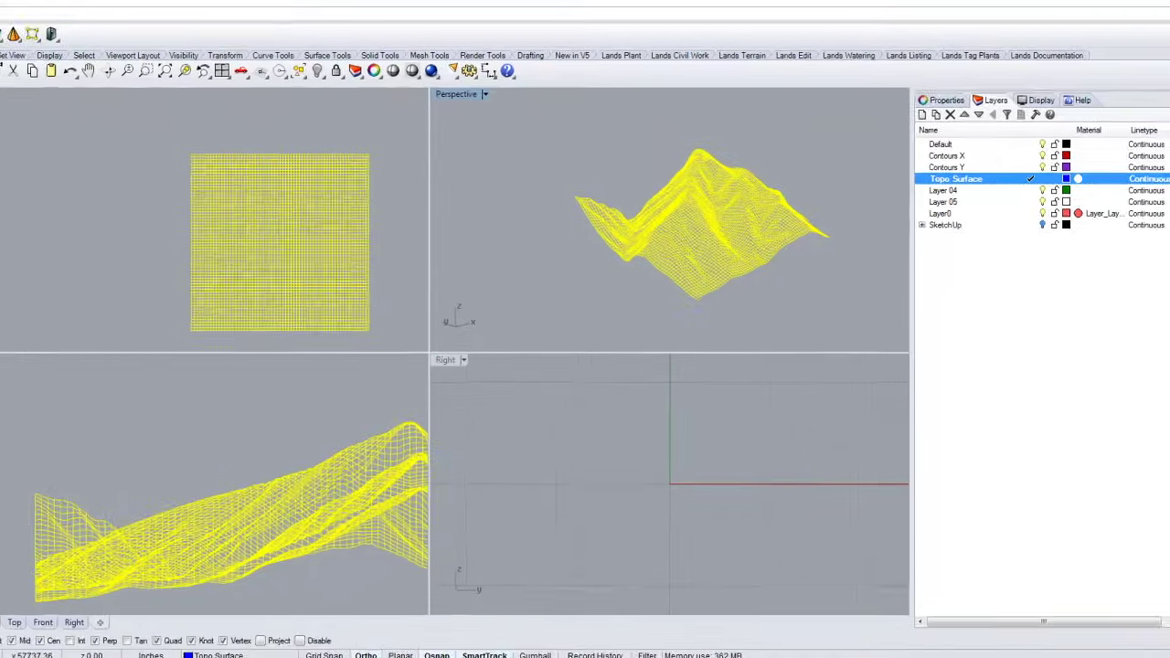
{"action": "key", "text": "ctrl+s"}
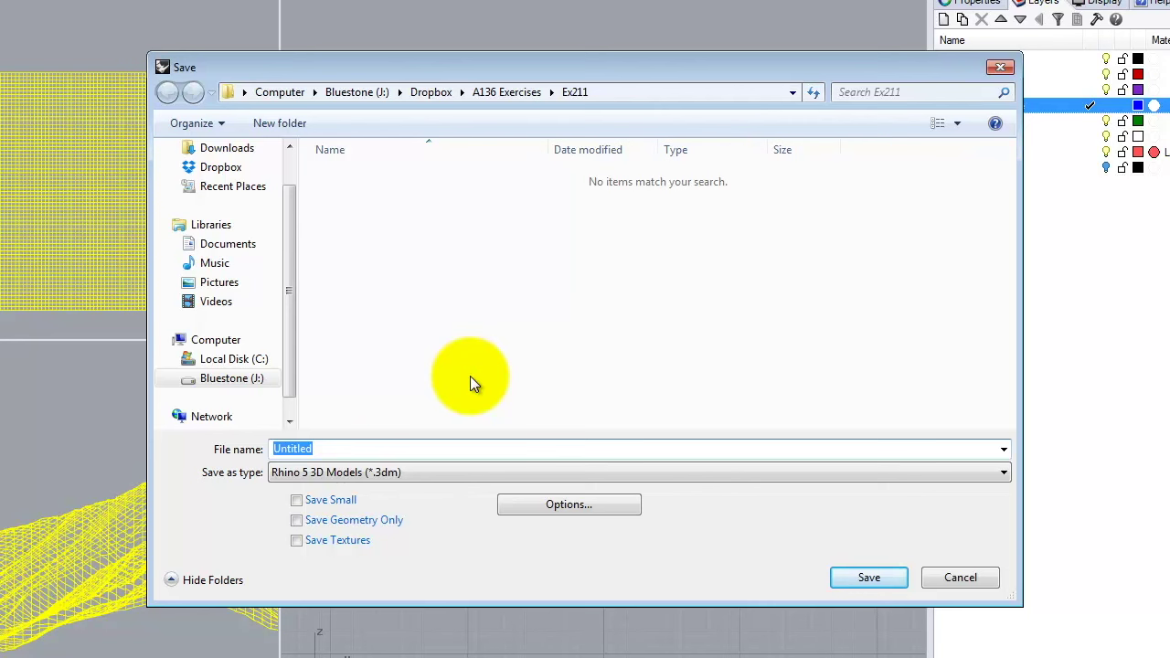
Enter Ex211 as the file name and save the model as Ex211.3dm.
{"action": "type", "text": "Ex211"}
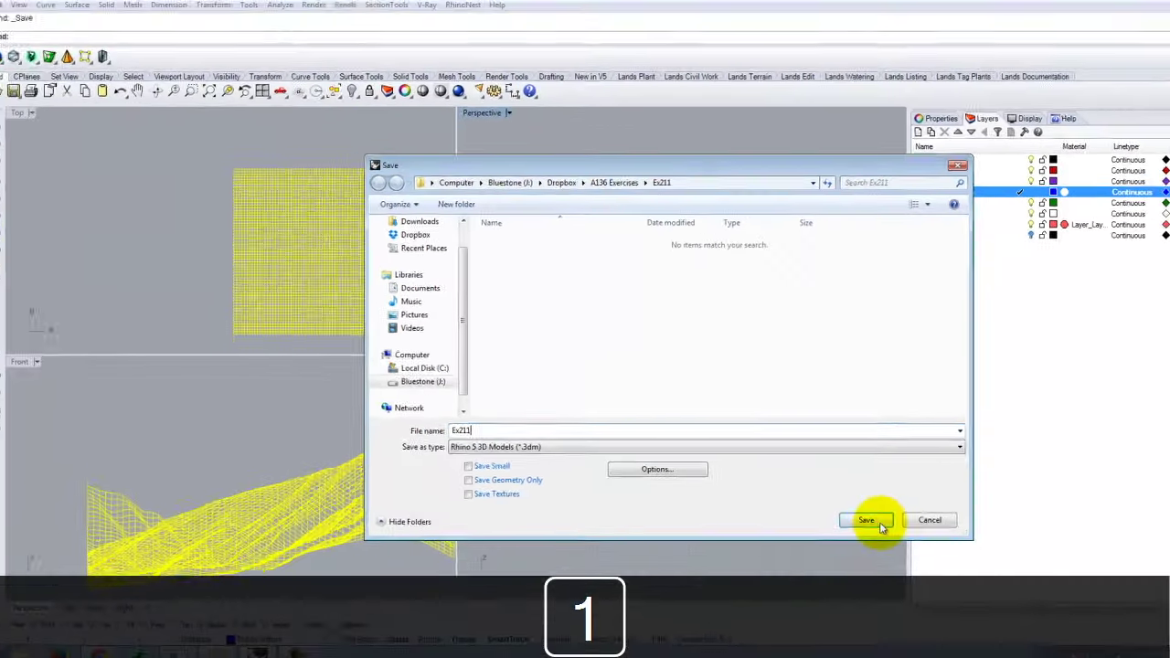
{"action": "left_click", "coordinate": [869, 577]}
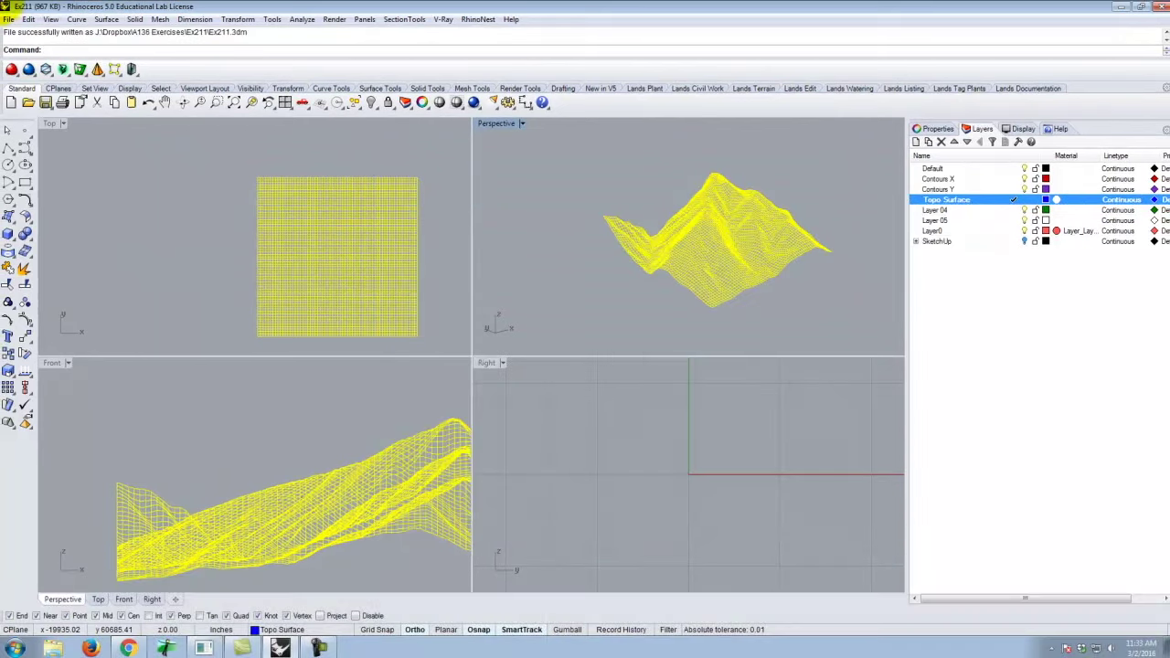
Run Curve Network on all 130 curves, keeping edge tolerance 0.01 and interior 0.1.
{"action": "left_click", "coordinate": [76, 19]}
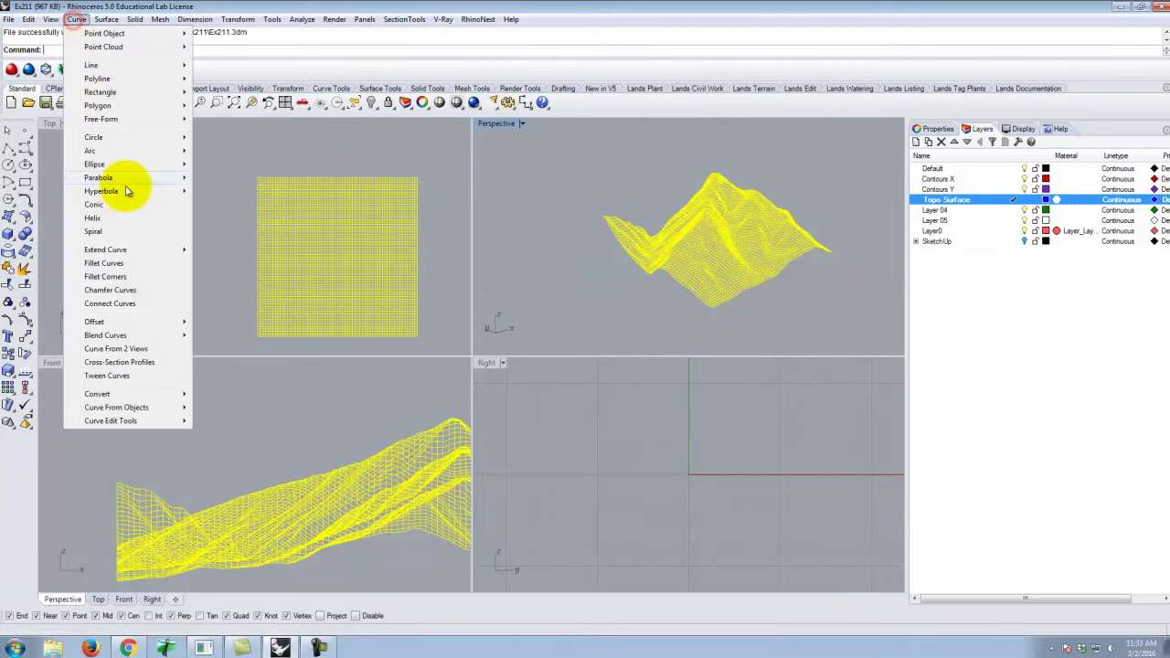
{"action": "mouse_move", "coordinate": [106, 19]}
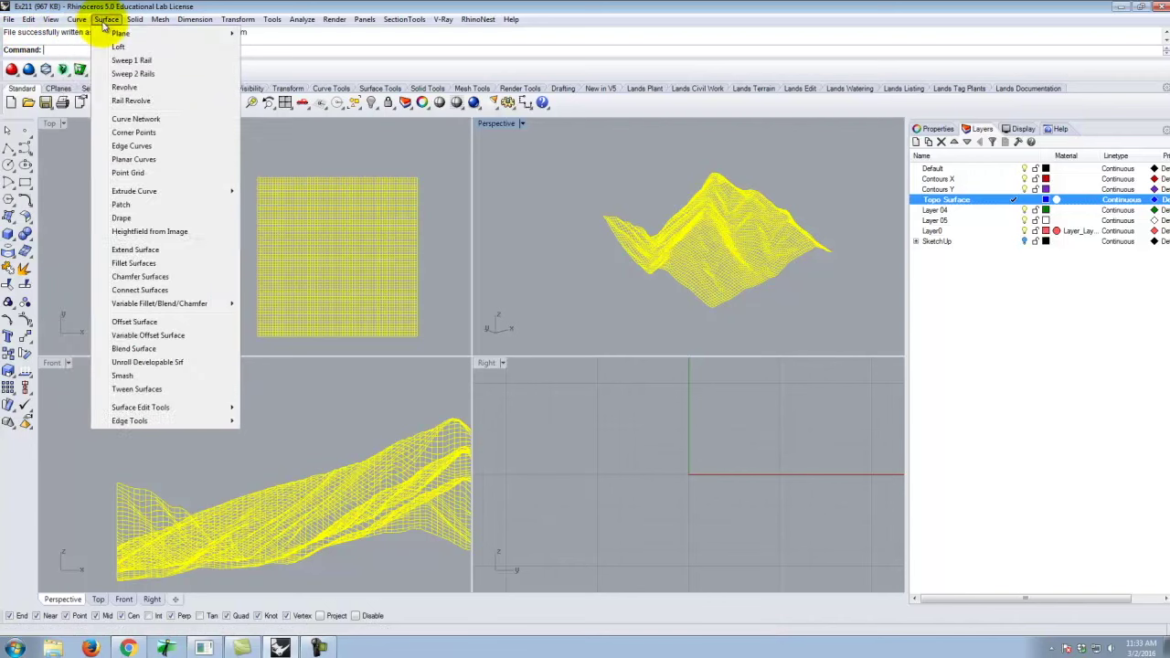
{"action": "left_click", "coordinate": [138, 119]}
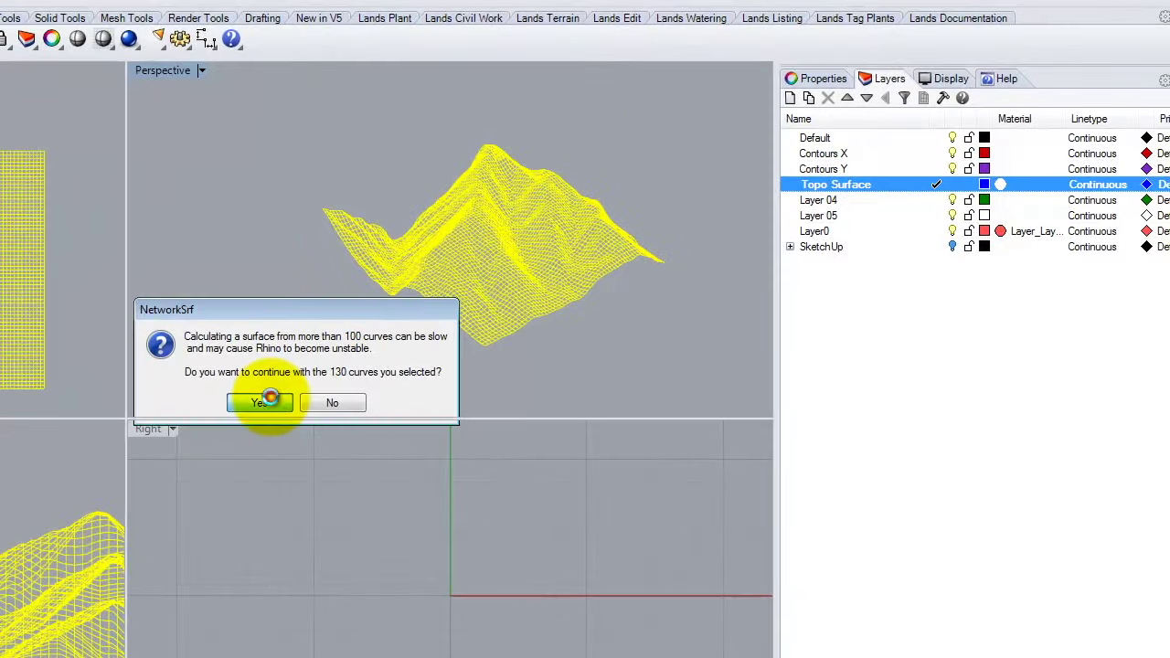
{"action": "left_click", "coordinate": [314, 393]}
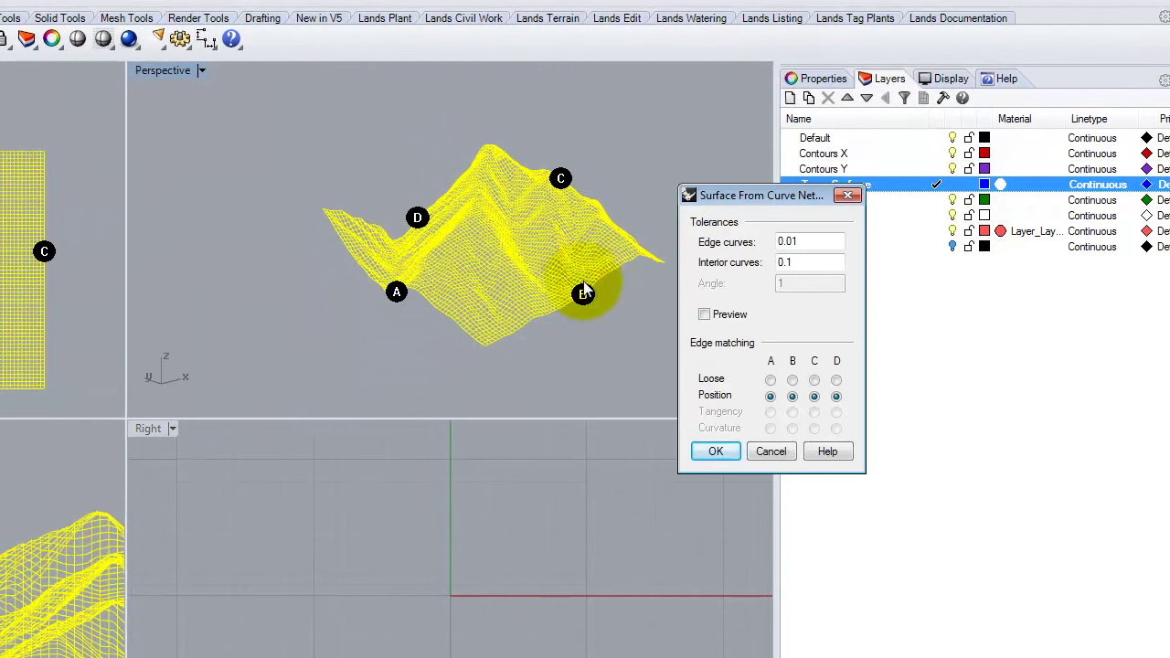
{"action": "left_click_drag", "start_coordinate": [797, 202], "coordinate": [660, 212]}
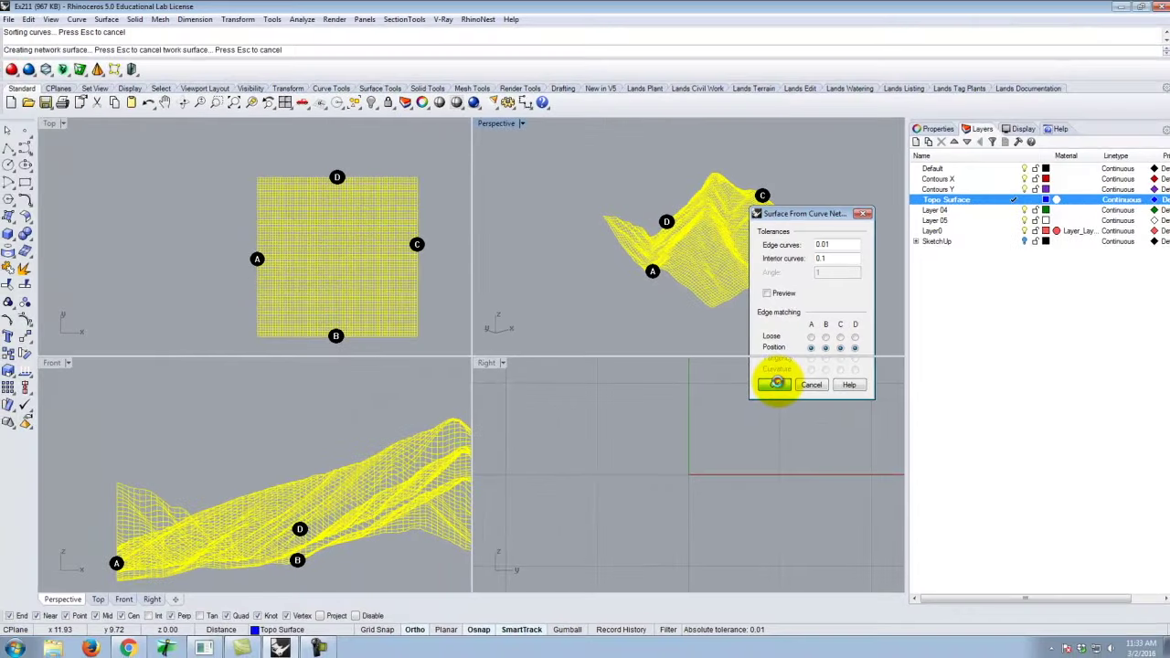
{"action": "left_click", "coordinate": [586, 460]}
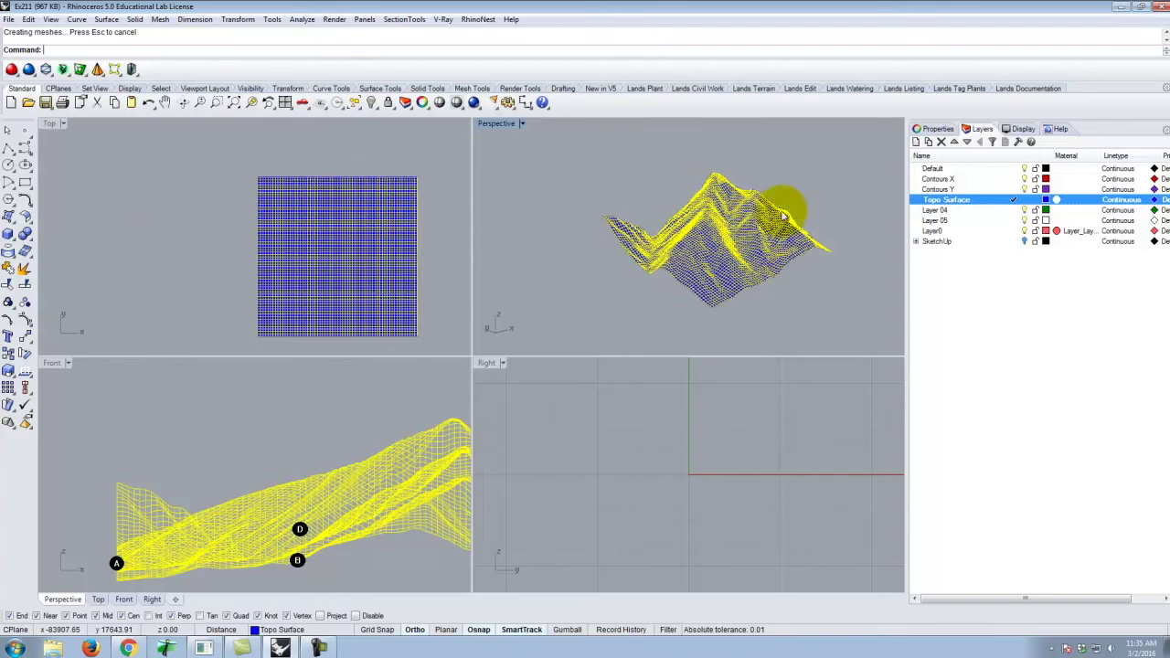
Zoom into the Perspective view, switch it to Shaded display, and select the Contours X layer.
{"action": "left_click", "coordinate": [722, 181]}
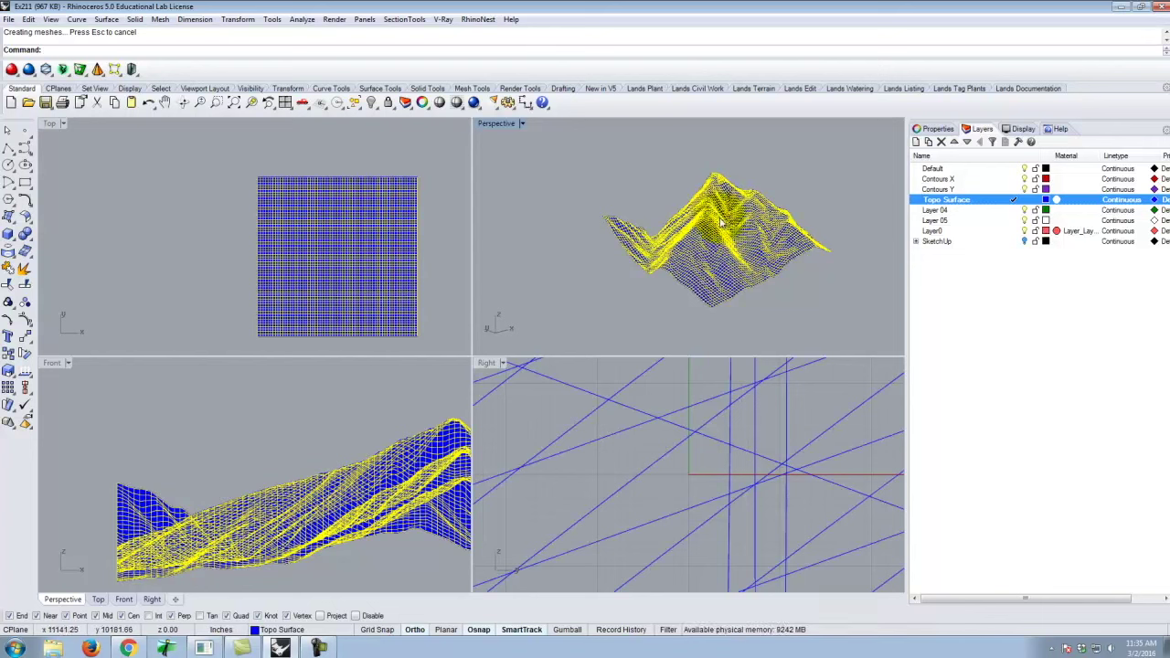
{"action": "left_click", "coordinate": [772, 231]}
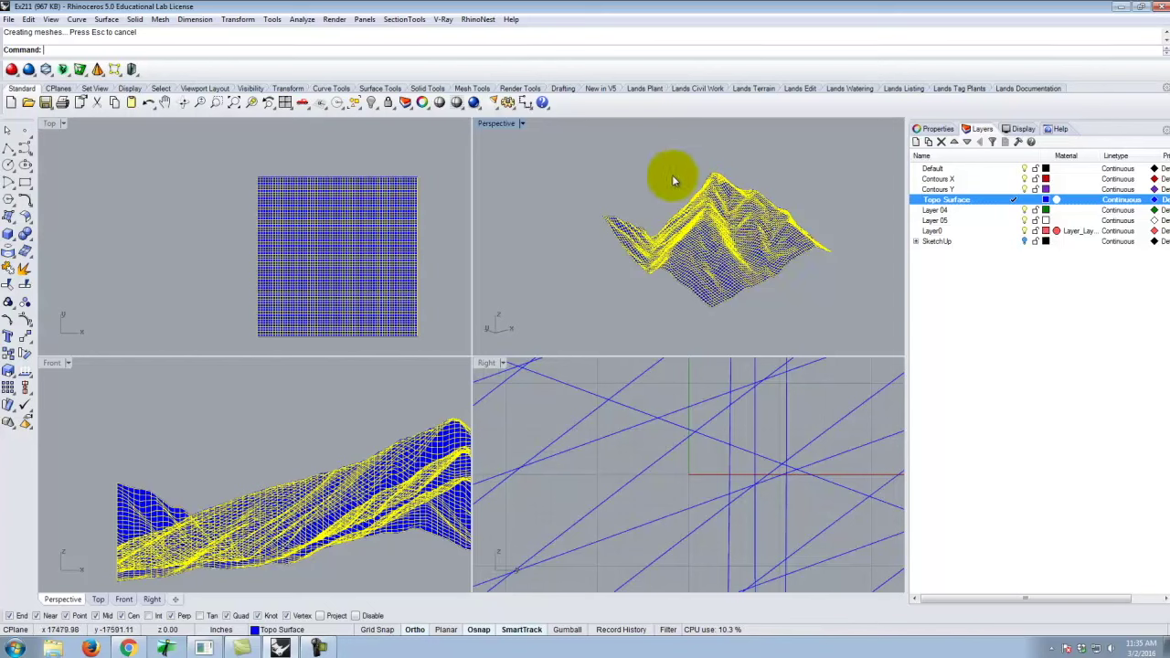
{"action": "scroll", "coordinate": [727, 182], "scroll_direction": "up", "scroll_amount": 2}
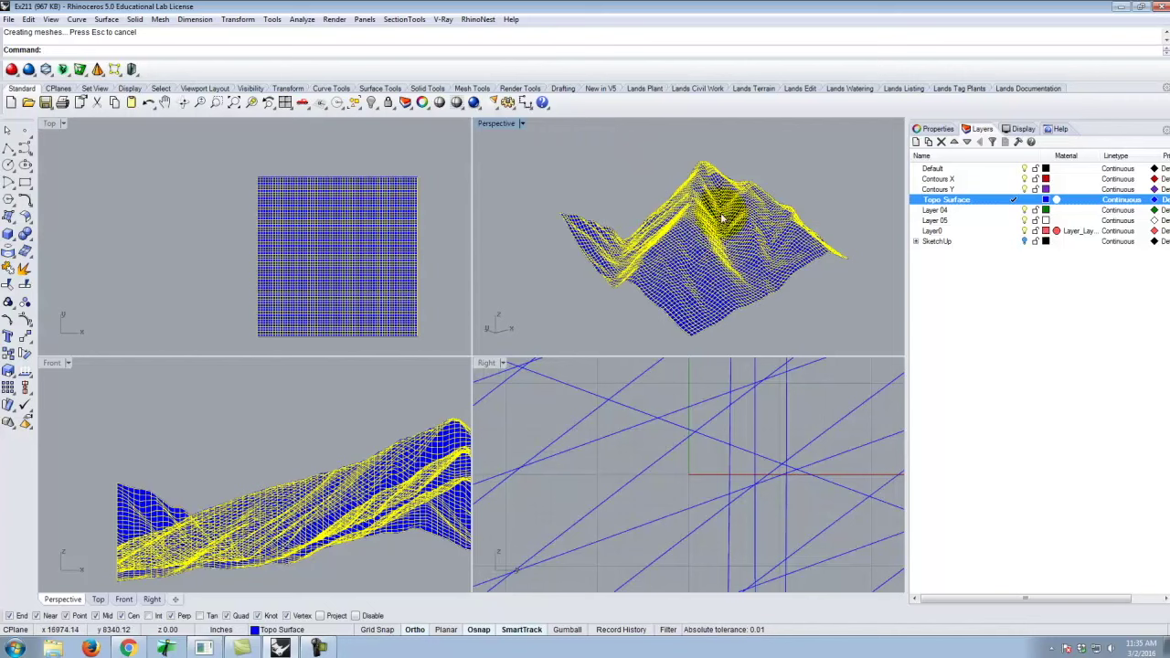
{"action": "scroll", "coordinate": [722, 218], "scroll_direction": "up", "scroll_amount": 2}
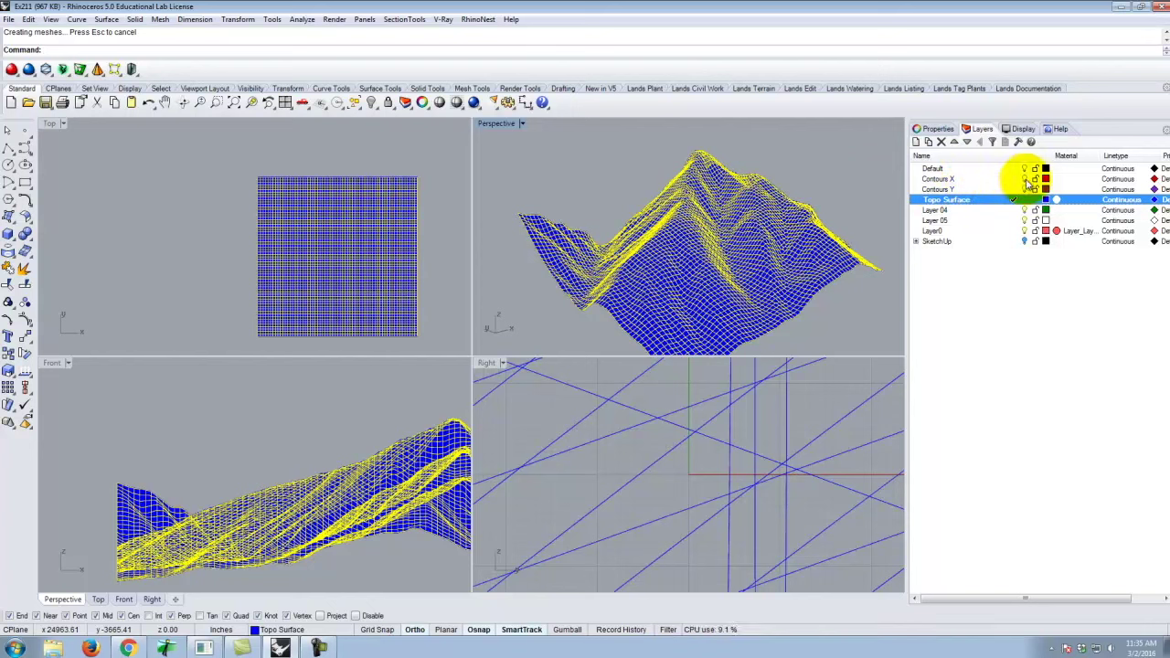
{"action": "left_click", "coordinate": [1026, 180]}
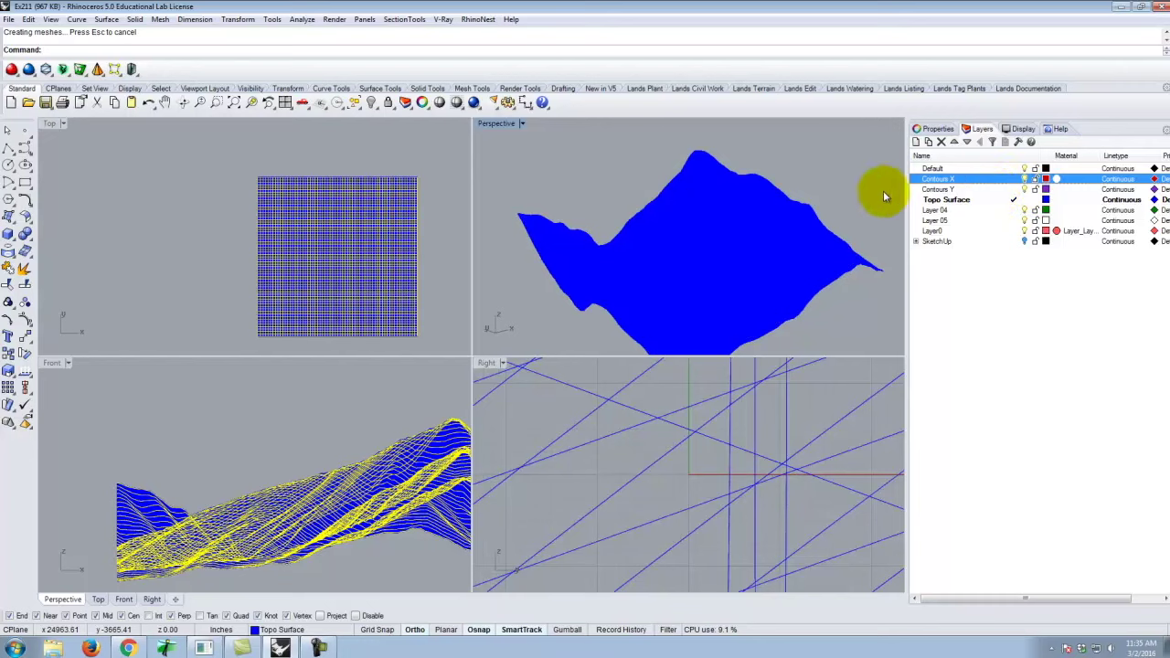
{"action": "left_click", "coordinate": [686, 172]}
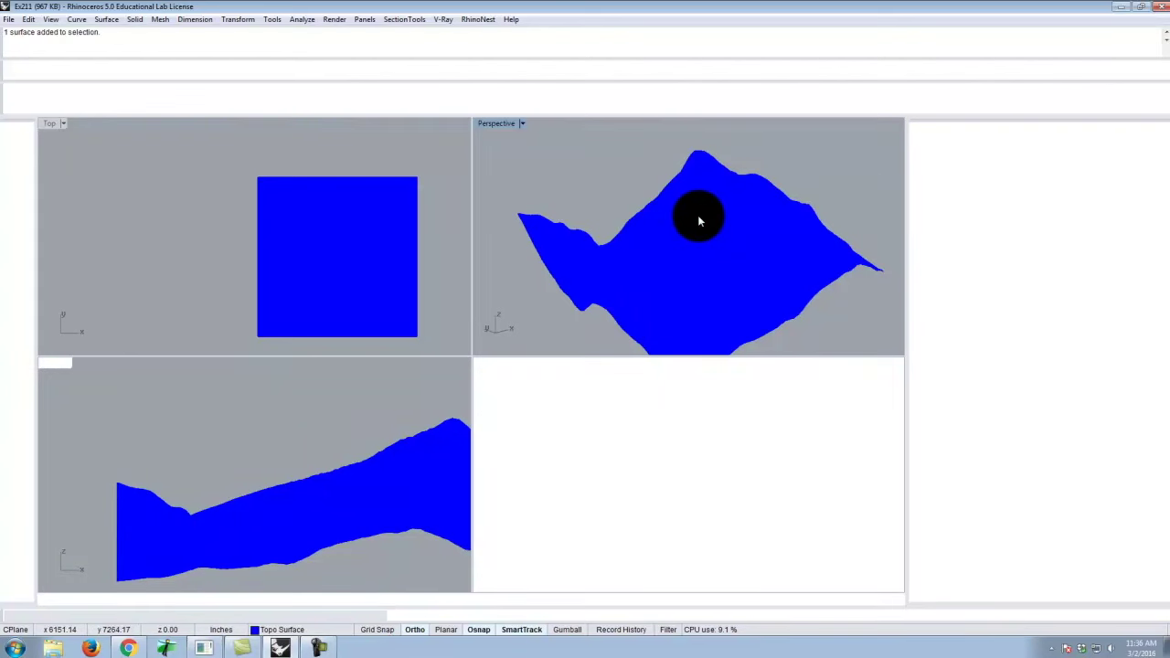
Select the network terrain surface and launch Rebuild by typing Re.
{"action": "left_click", "coordinate": [700, 221]}
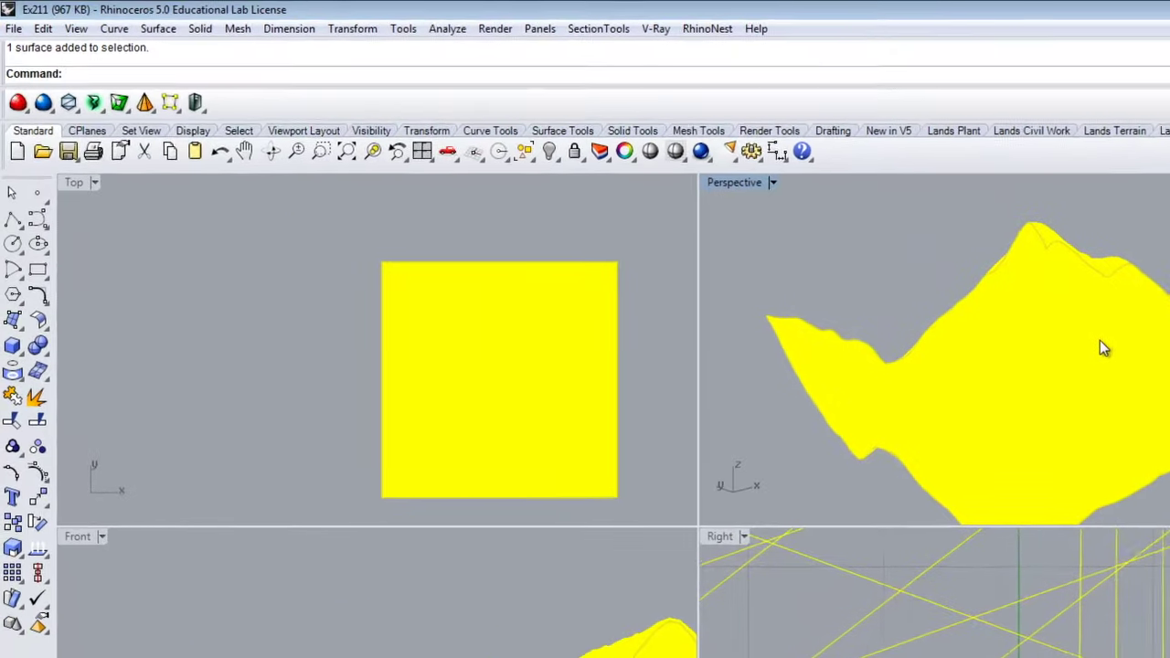
{"action": "type", "text": "Rebuild"}
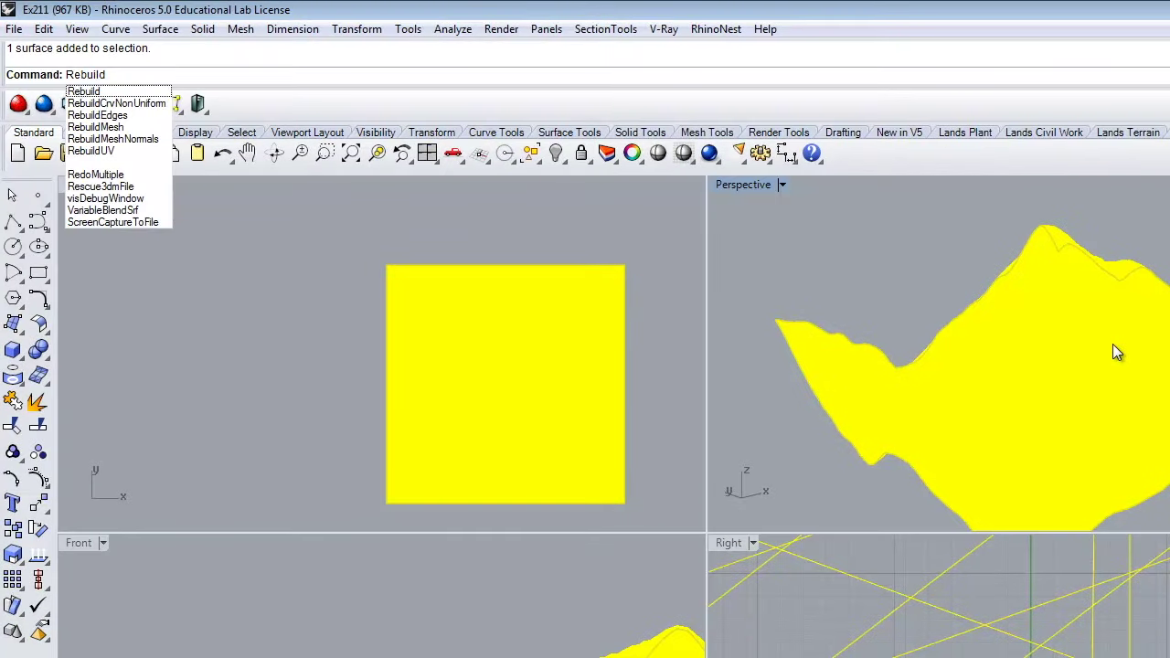
{"action": "key", "text": "Return"}
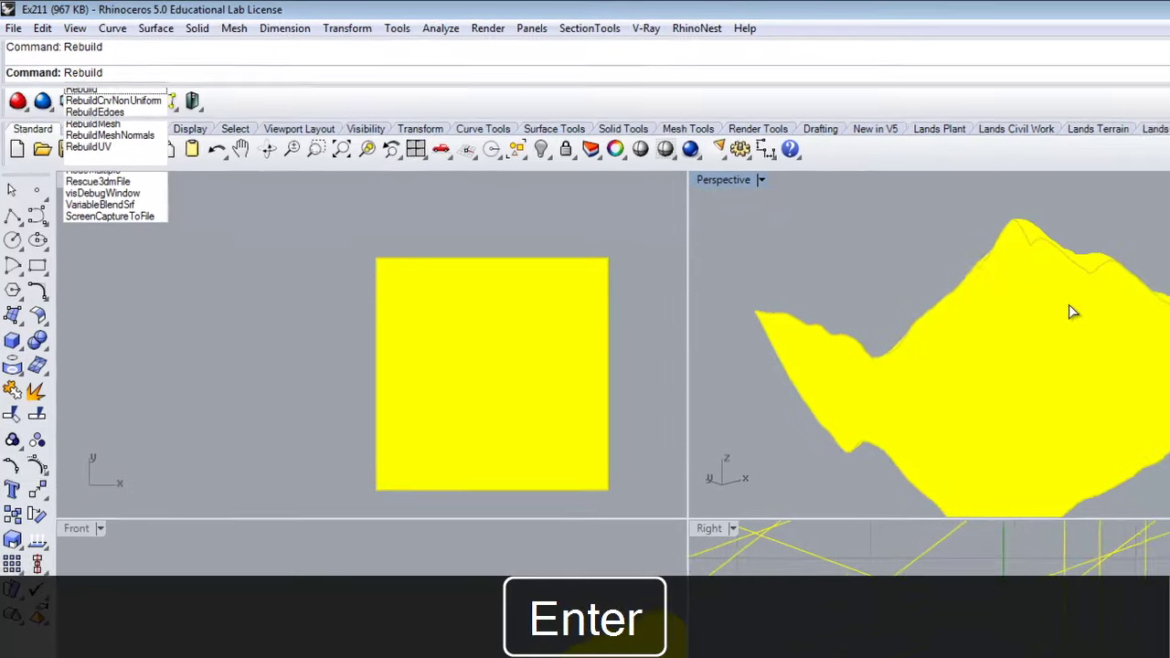
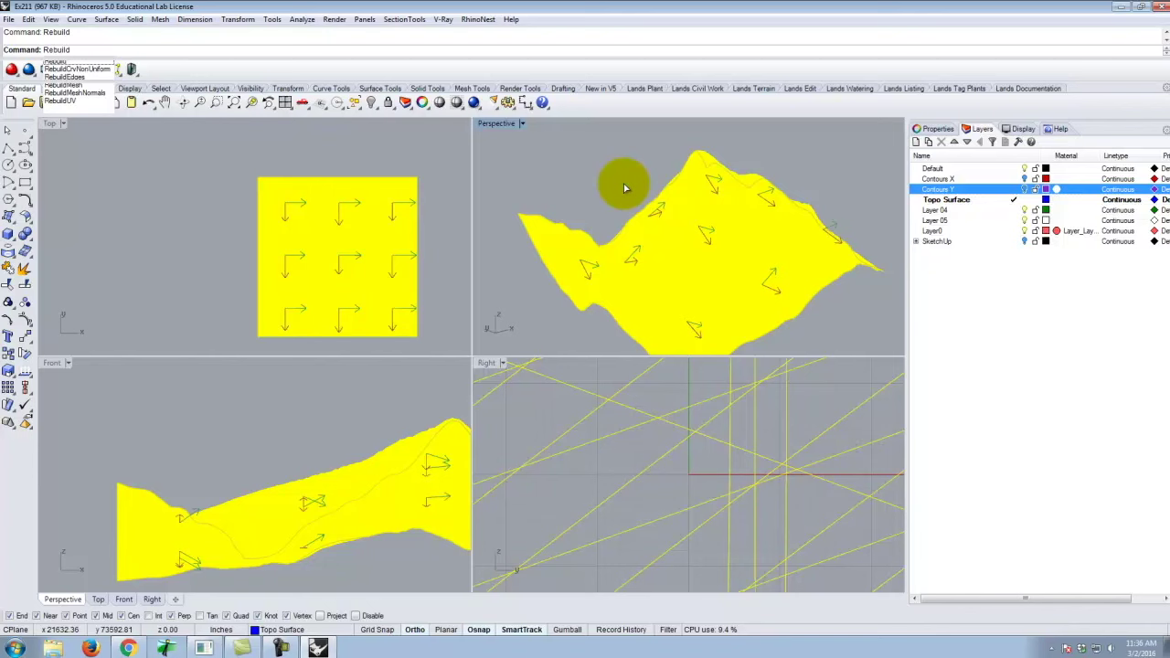
Rebuild the terrain surface at 100 by 100 points, keeping degree 3.
{"action": "key", "text": "Return"}
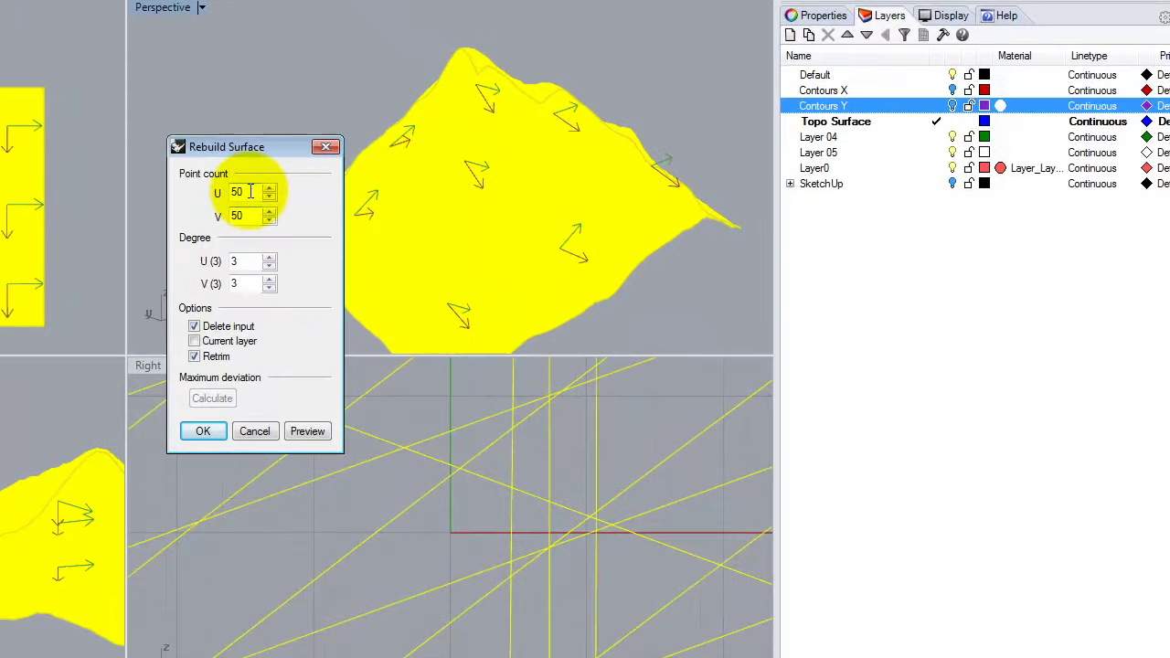
{"action": "double_click", "coordinate": [551, 247]}
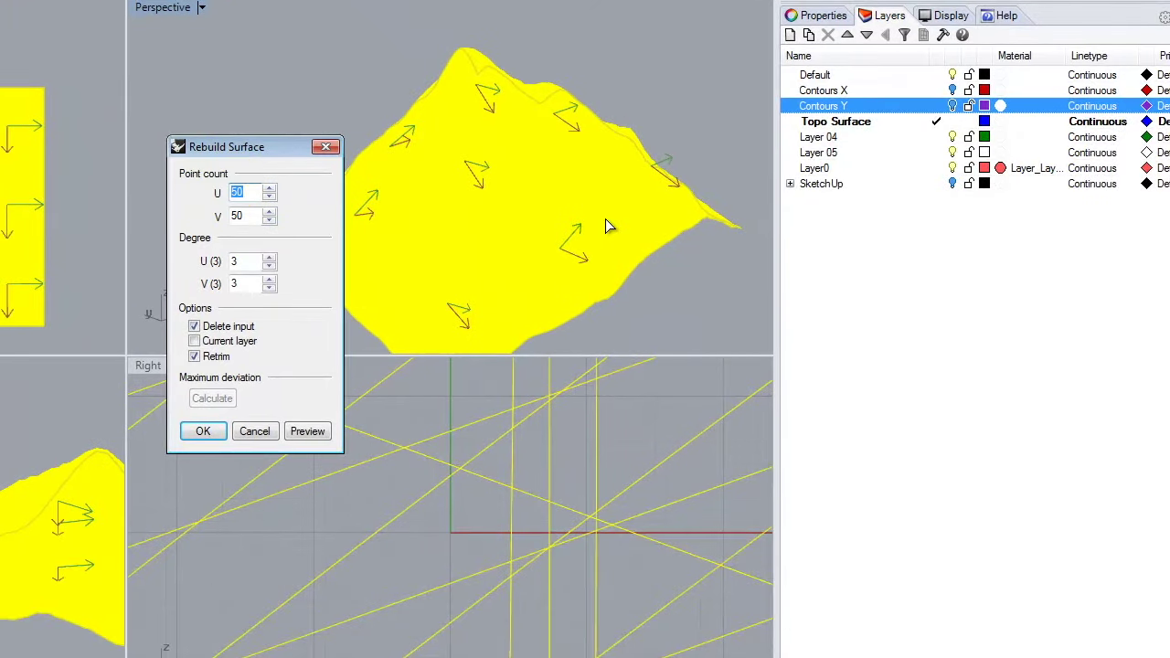
{"action": "type", "text": "100"}
{"action": "key", "text": "Tab"}
{"action": "type", "text": "100"}
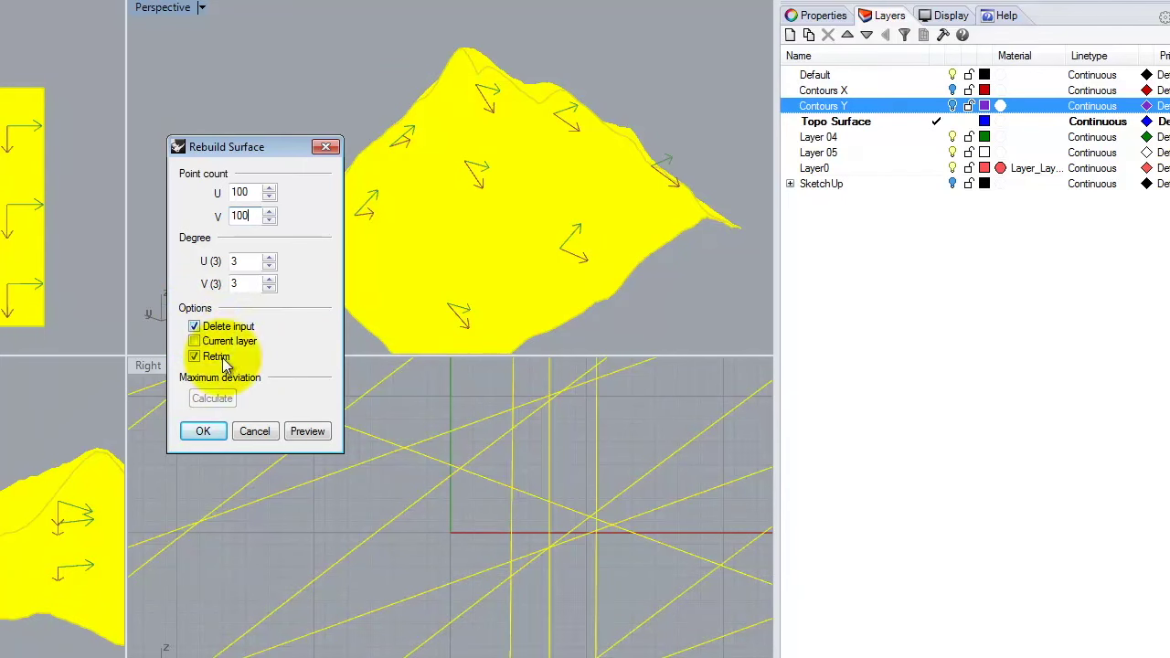
{"action": "left_click", "coordinate": [205, 433]}
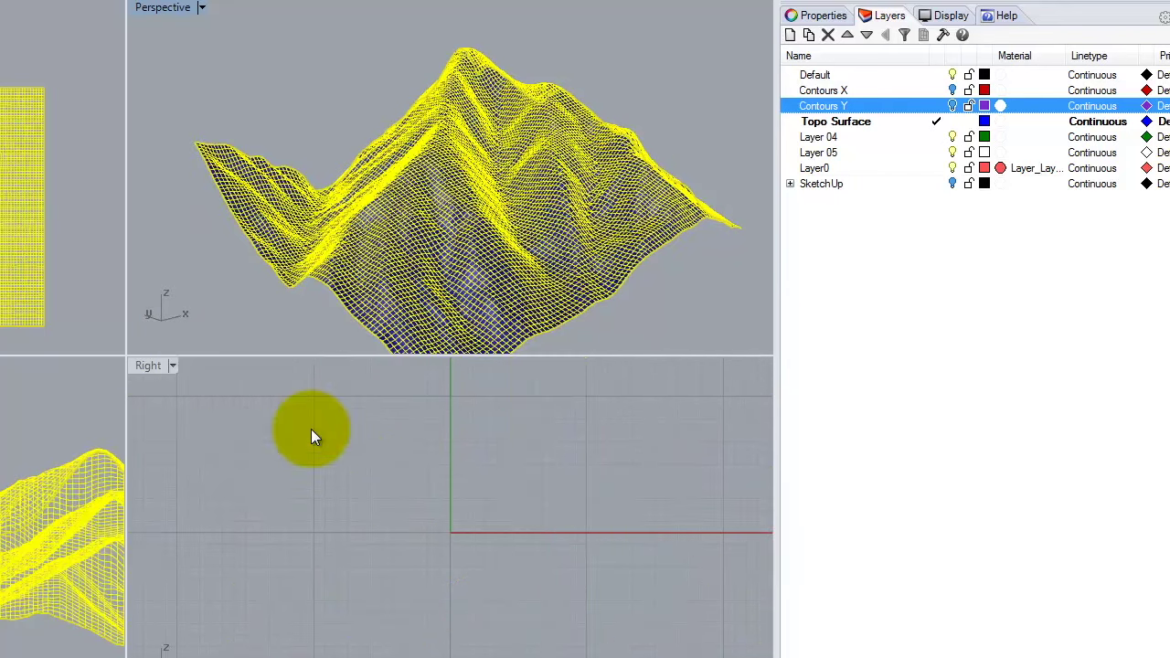
Maximize the Perspective viewport and orbit in close around the rebuilt terrain.
{"action": "right_click_drag", "start_coordinate": [670, 275], "coordinate": [417, 217]}
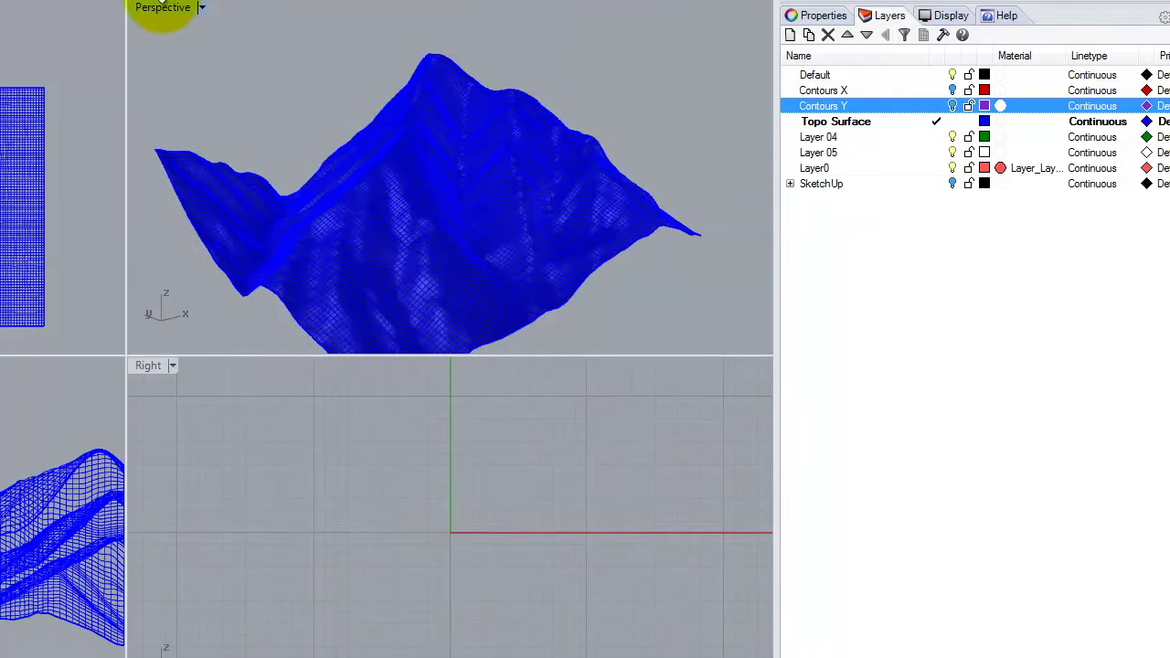
{"action": "double_click", "coordinate": [165, 9]}
{"action": "right_click_drag", "start_coordinate": [255, 263], "coordinate": [273, 414]}
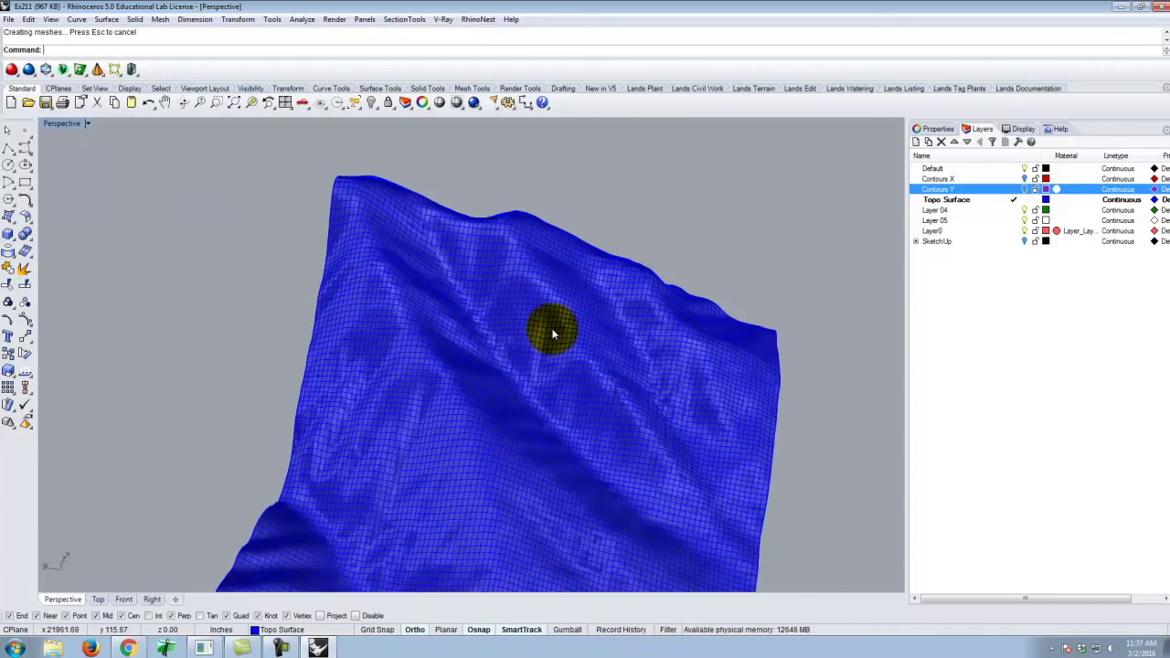
{"action": "right_click_drag", "start_coordinate": [598, 381], "coordinate": [514, 378]}
{"action": "scroll", "coordinate": [514, 378], "scroll_direction": "up", "scroll_amount": 5}
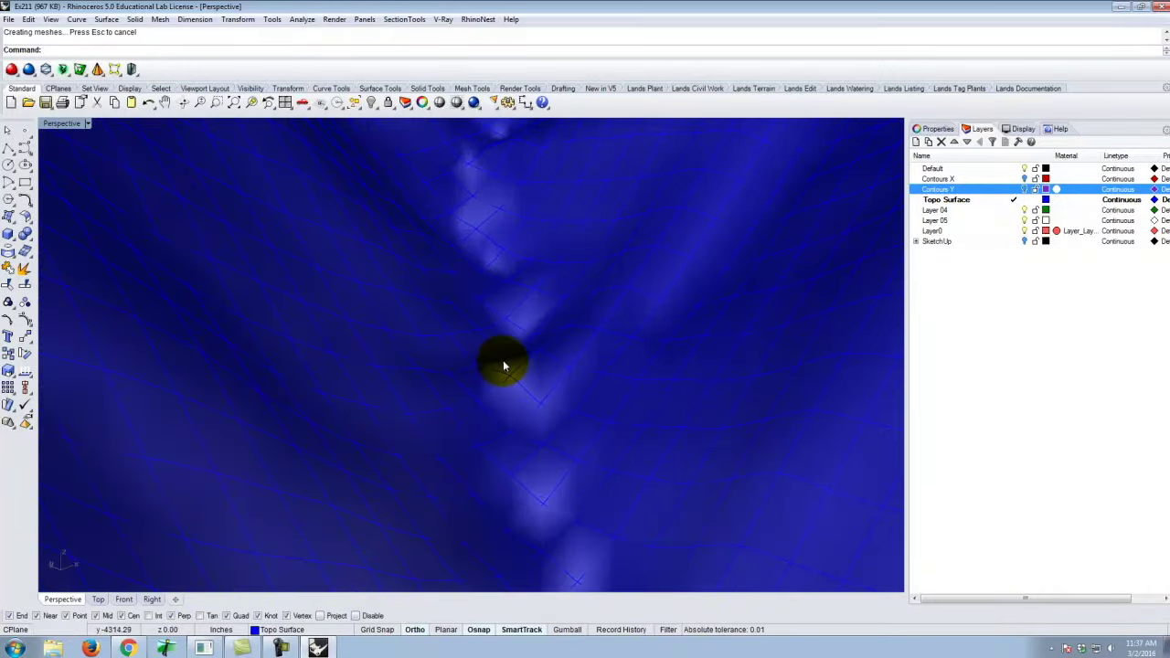
{"action": "mouse_move", "coordinate": [563, 331]}
{"action": "right_mouse_down"}
{"action": "mouse_move", "coordinate": [585, 356]}
{"action": "mouse_move", "coordinate": [567, 375]}
{"action": "mouse_move", "coordinate": [556, 314]}
{"action": "right_mouse_up"}
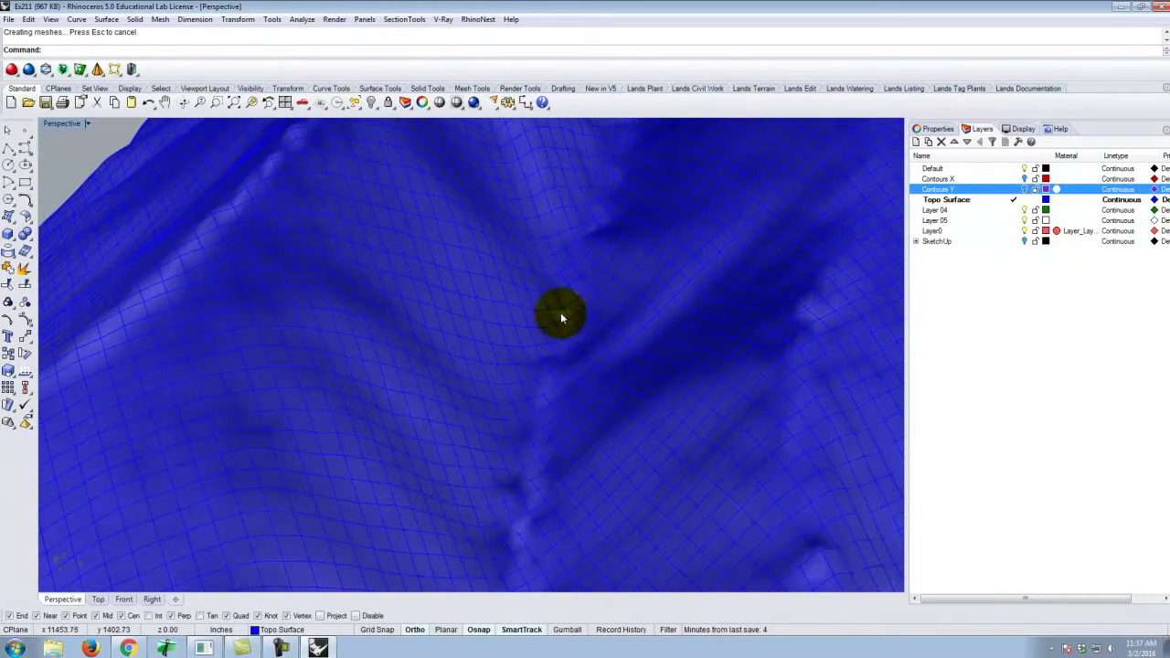
Show the SketchUp layer to compare with the surface, then hide it and select the terrain.
{"action": "left_click", "coordinate": [1024, 241]}
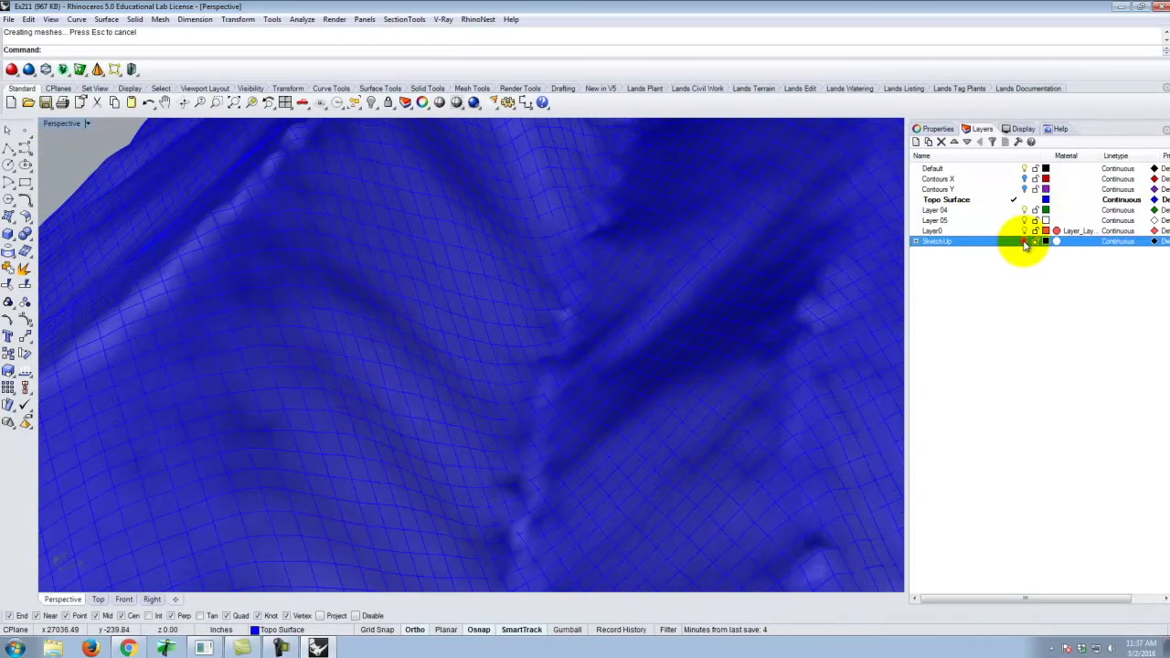
{"action": "right_click_drag", "start_coordinate": [457, 398], "coordinate": [669, 396]}
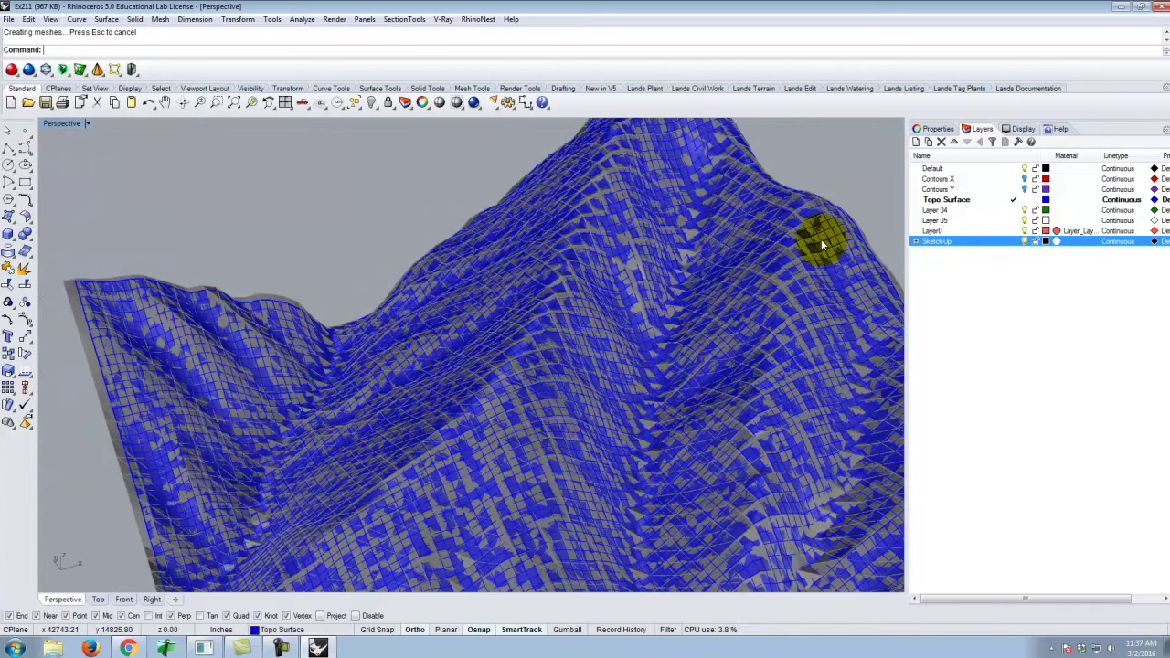
{"action": "scroll", "coordinate": [576, 274], "scroll_direction": "up", "scroll_amount": 6}
{"action": "right_click_drag", "start_coordinate": [571, 303], "coordinate": [606, 327]}
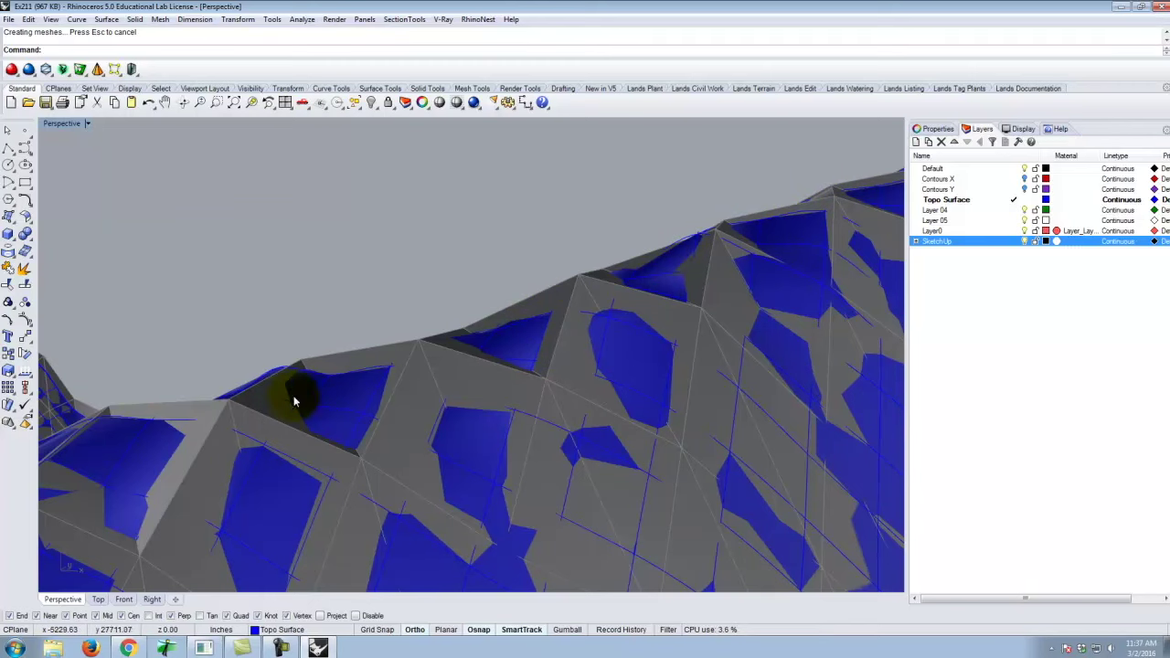
{"action": "left_click", "coordinate": [1025, 242]}
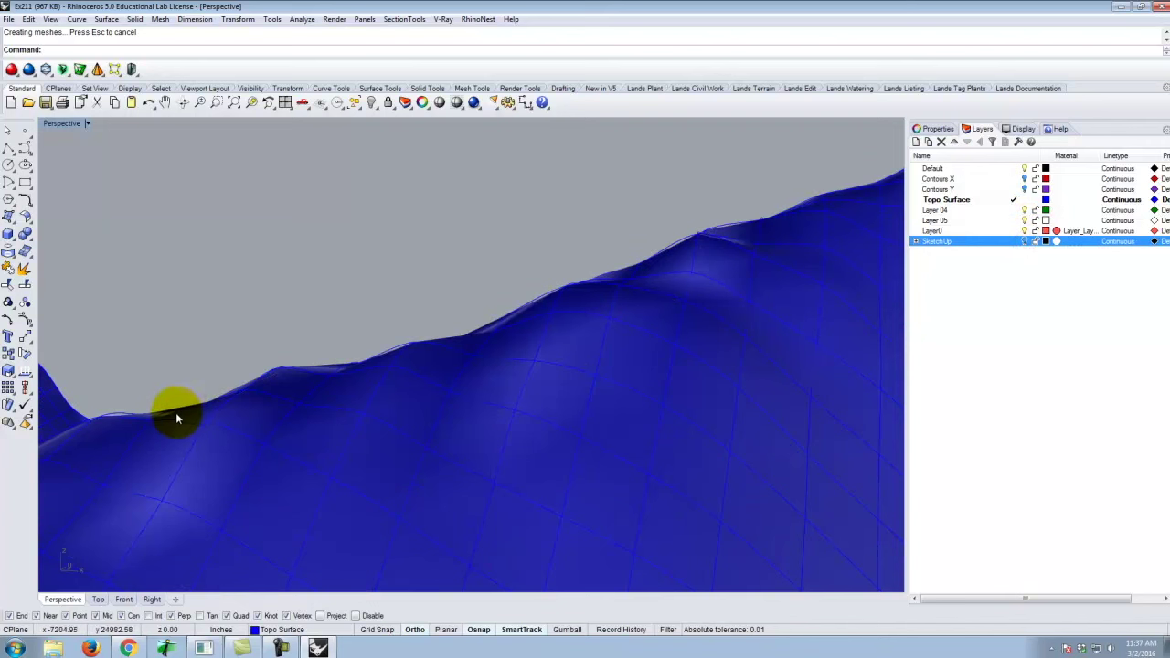
{"action": "right_click_drag", "start_coordinate": [247, 404], "coordinate": [363, 428]}
{"action": "left_click", "coordinate": [363, 428]}
{"action": "scroll", "coordinate": [465, 399], "scroll_direction": "down", "scroll_amount": 6}
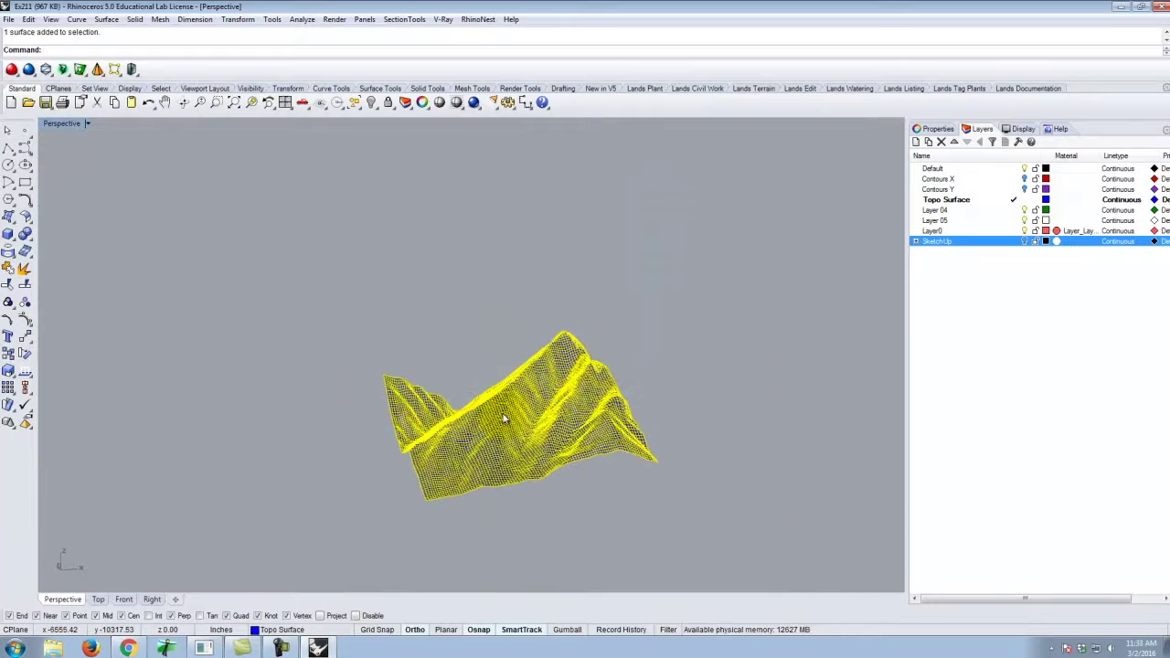
Rename the Topo Surface layer to Topo Surface 100x100.
{"action": "scroll", "coordinate": [512, 412], "scroll_direction": "up", "scroll_amount": 2}
{"action": "left_click", "coordinate": [956, 202]}
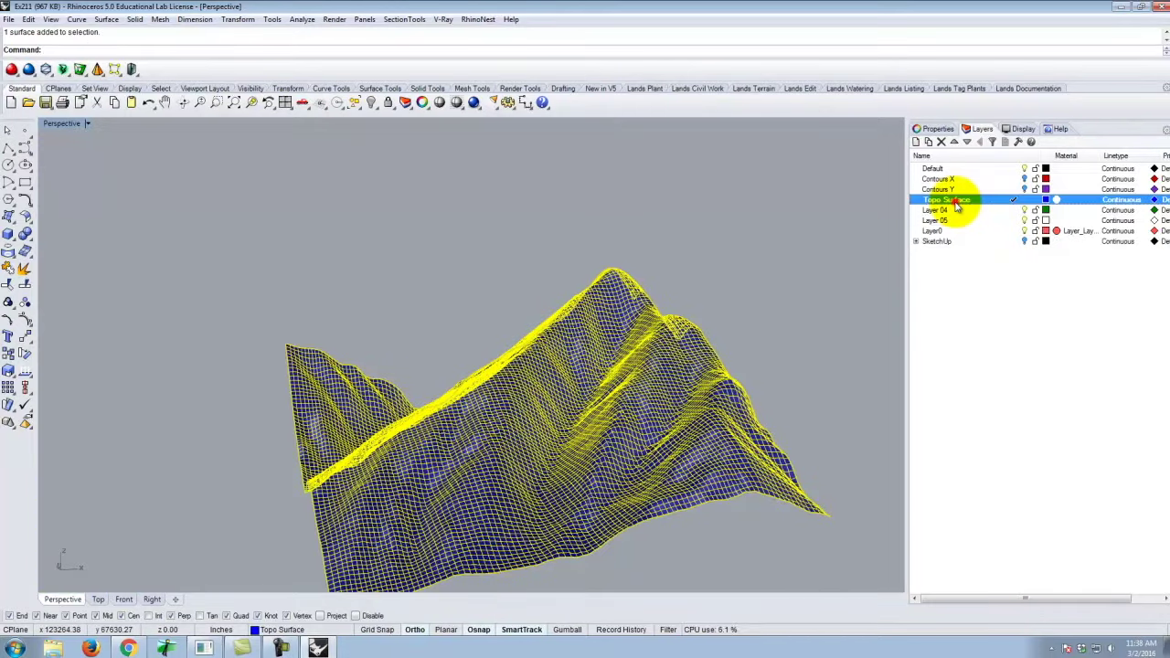
{"action": "left_click", "coordinate": [951, 202]}
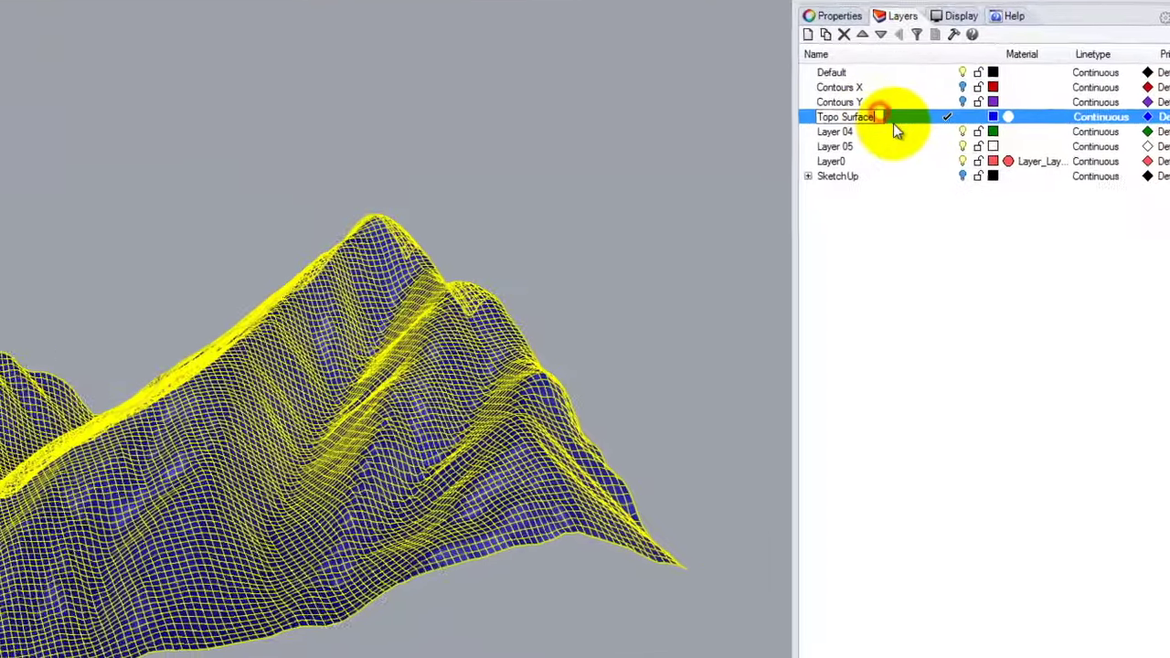
{"action": "type", "text": "100x100"}
{"action": "key", "text": "Return"}
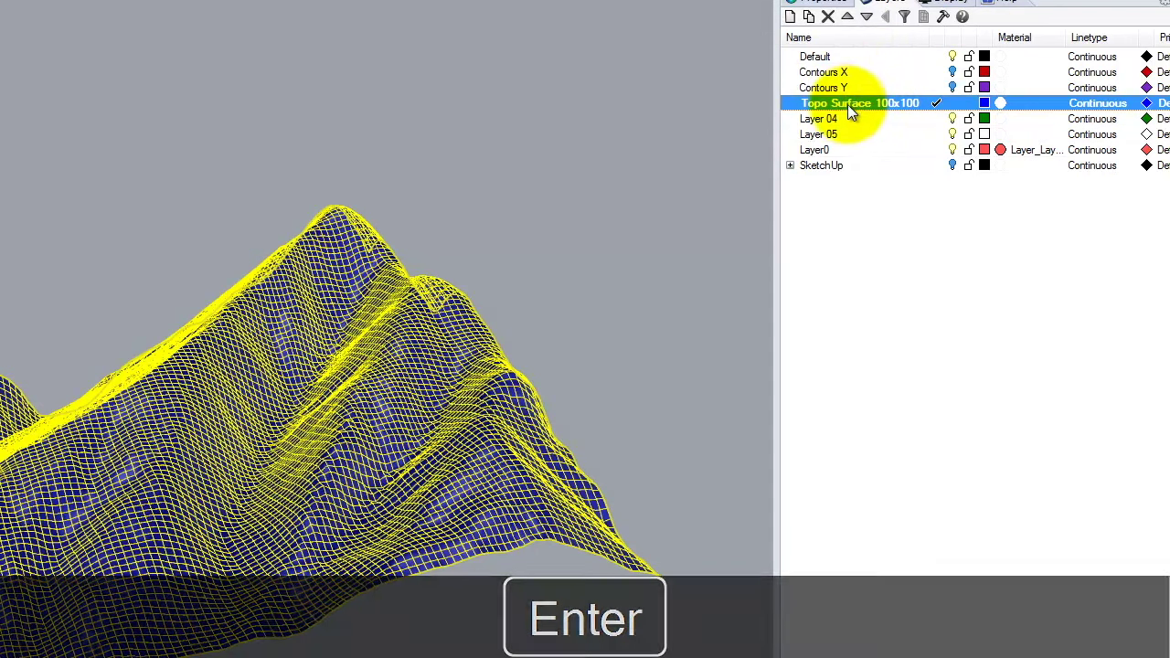
Duplicate that layer as Topo Surface 50x50 and make it the current layer.
{"action": "right_click", "coordinate": [854, 103]}
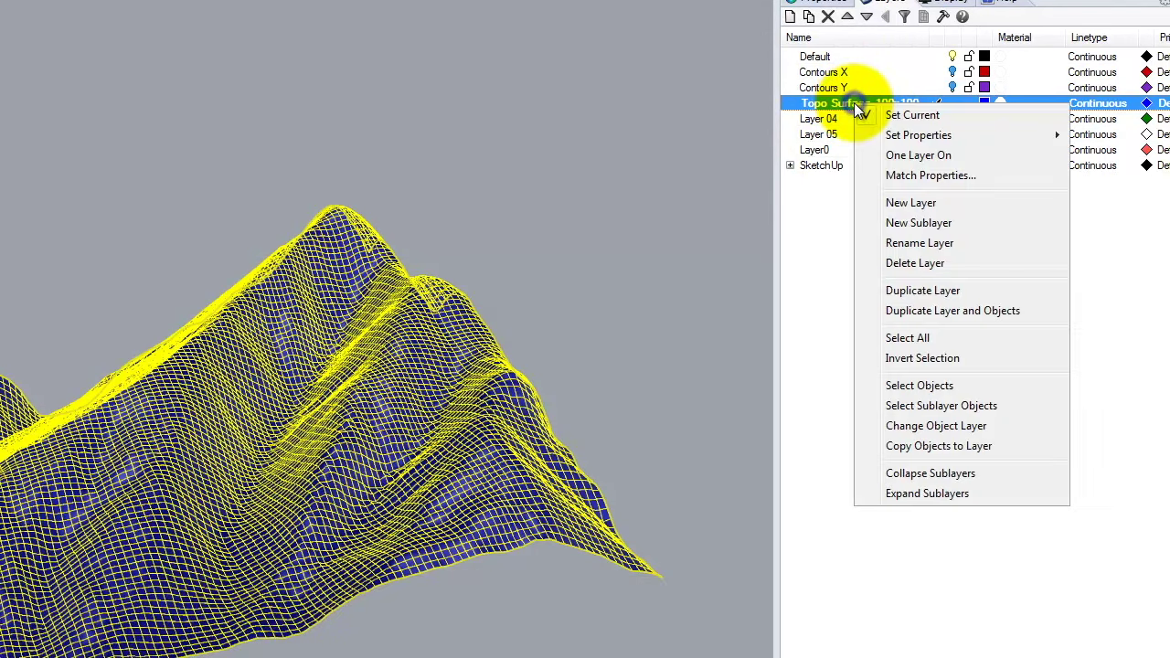
{"action": "left_click", "coordinate": [942, 293]}
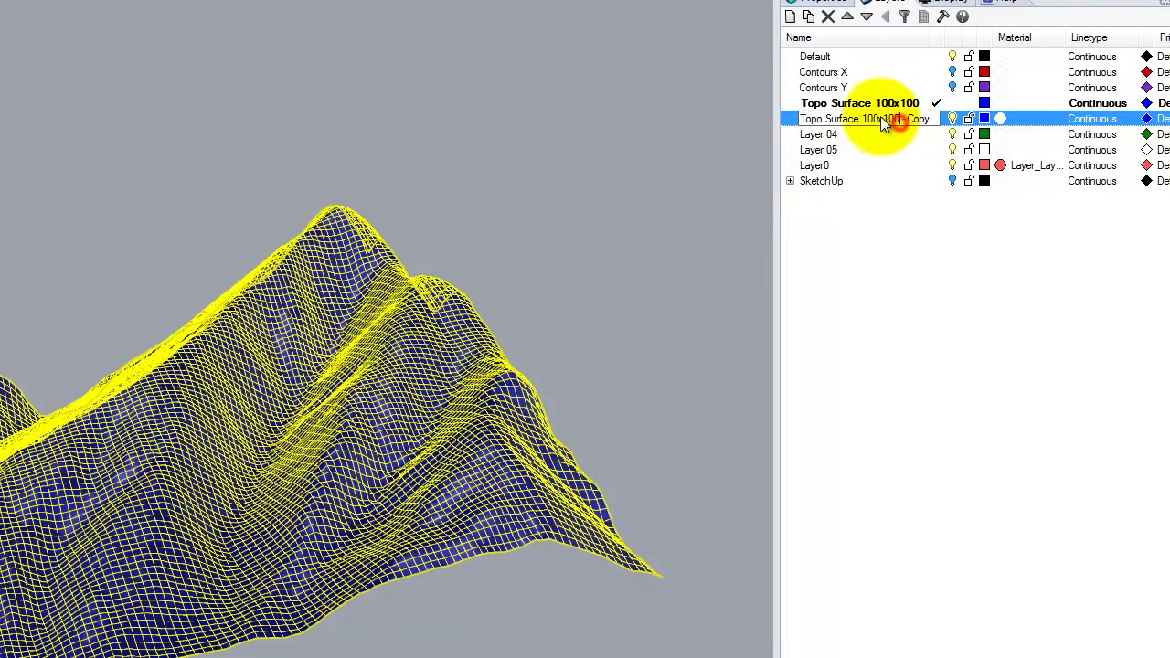
{"action": "left_click_drag", "start_coordinate": [862, 119], "coordinate": [1003, 128]}
{"action": "type", "text": "50x50"}
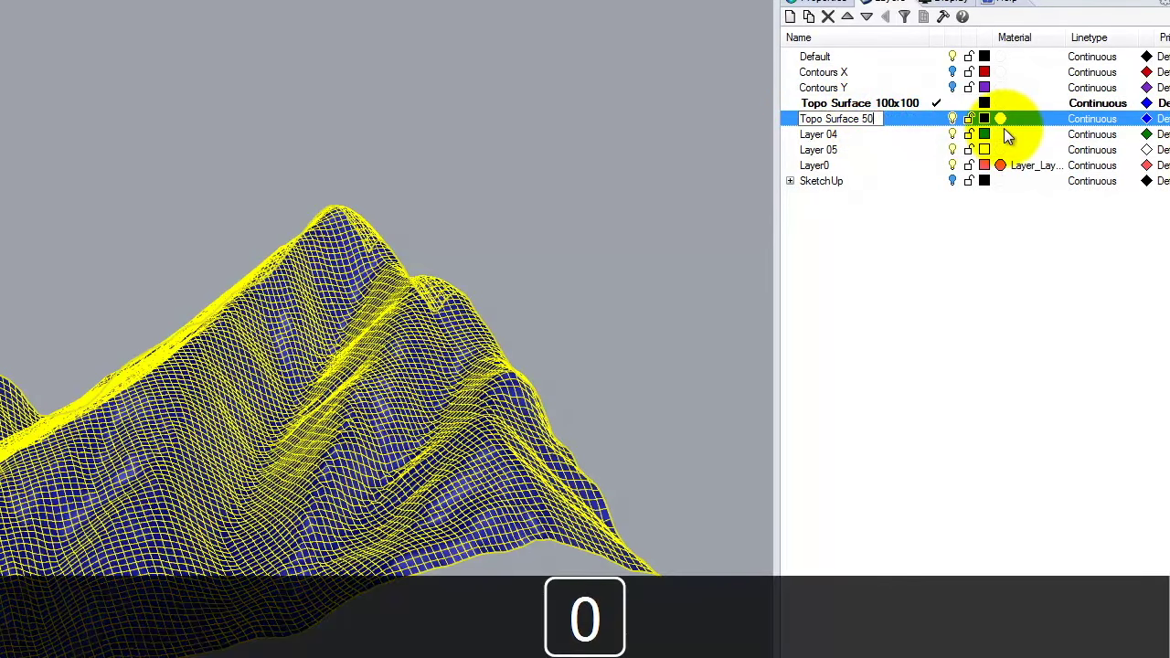
{"action": "left_click", "coordinate": [1026, 384]}
{"action": "left_click", "coordinate": [938, 122]}
{"action": "left_click", "coordinate": [936, 118]}
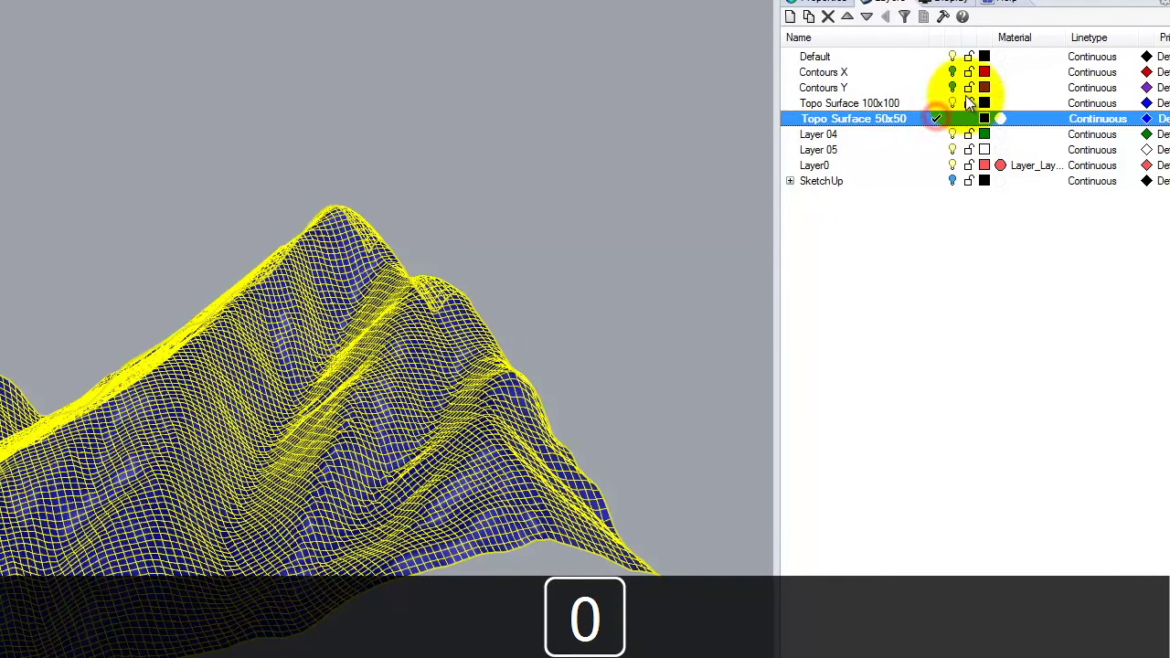
{"action": "left_click", "coordinate": [953, 103]}
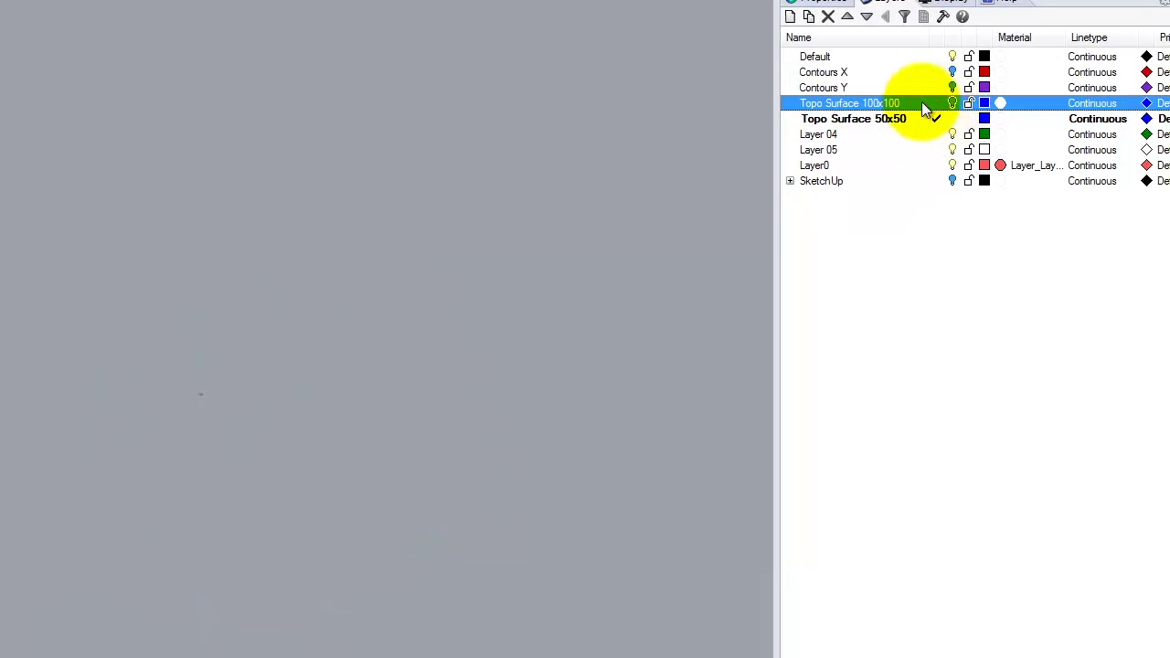
{"action": "left_click", "coordinate": [952, 103]}
Move the selected terrain surface onto the Topo Surface 50x50 layer.
{"action": "left_click", "coordinate": [74, 364]}
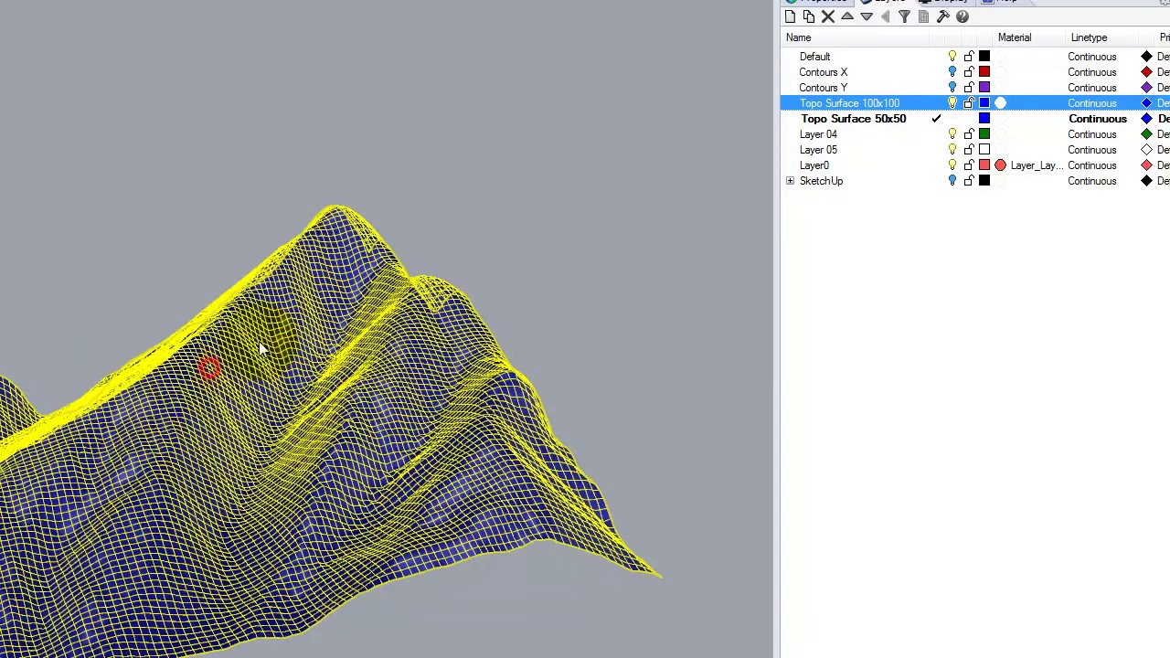
{"action": "right_click", "coordinate": [905, 119]}
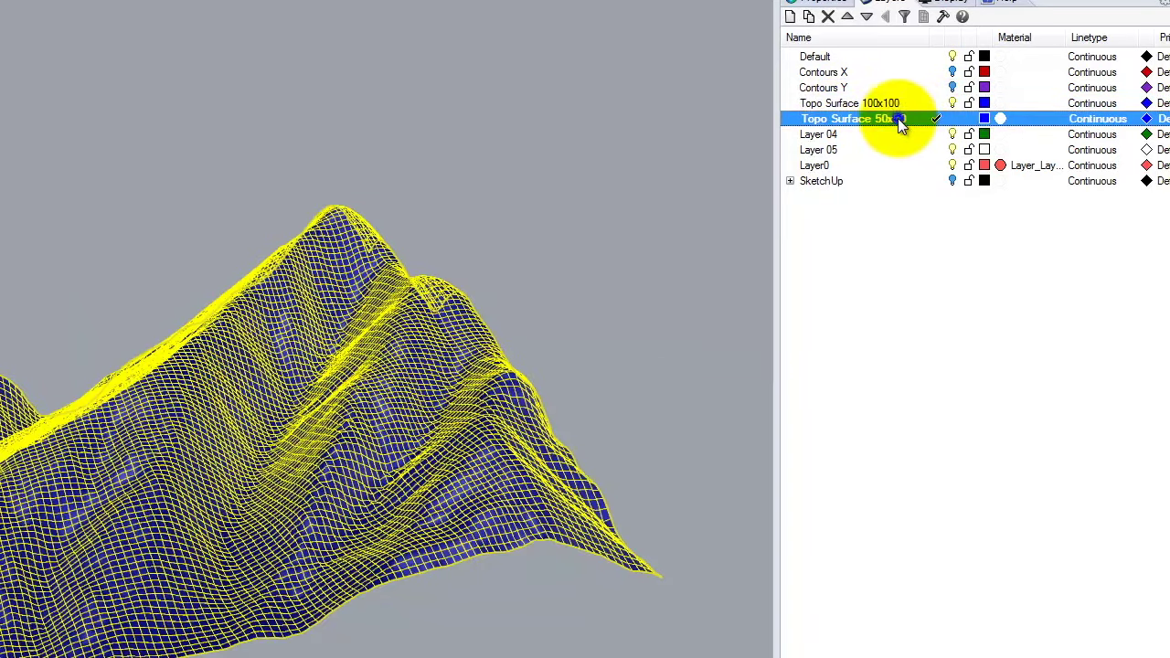
{"action": "left_click", "coordinate": [970, 443]}
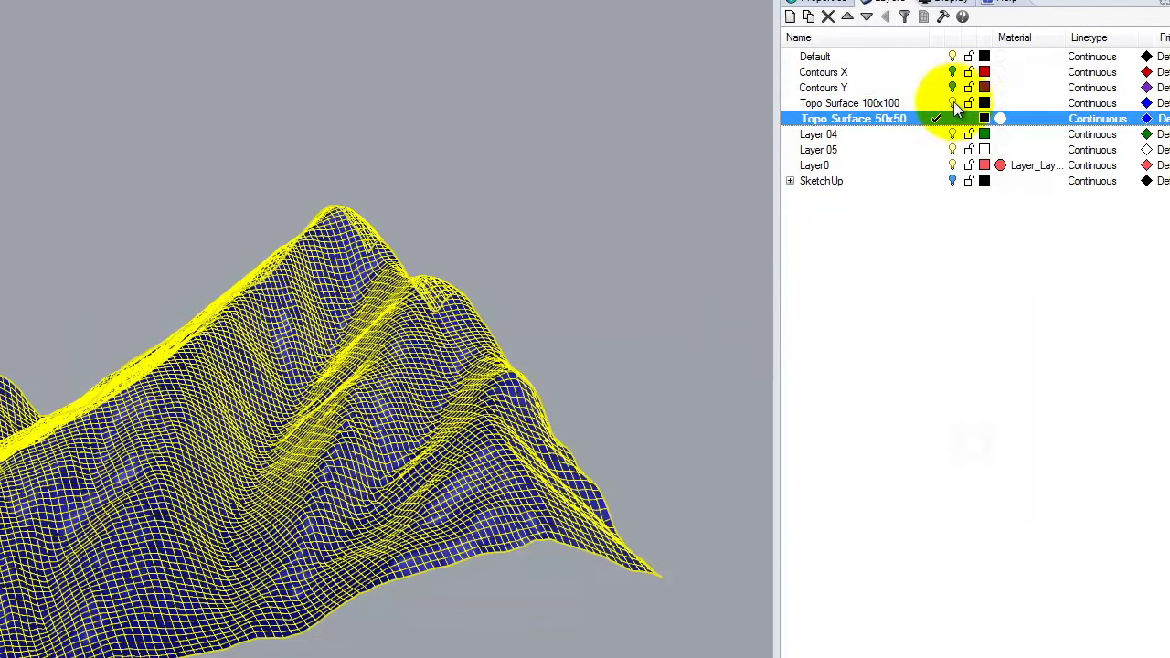
{"action": "left_click", "coordinate": [954, 105]}
{"action": "left_click", "coordinate": [954, 384]}
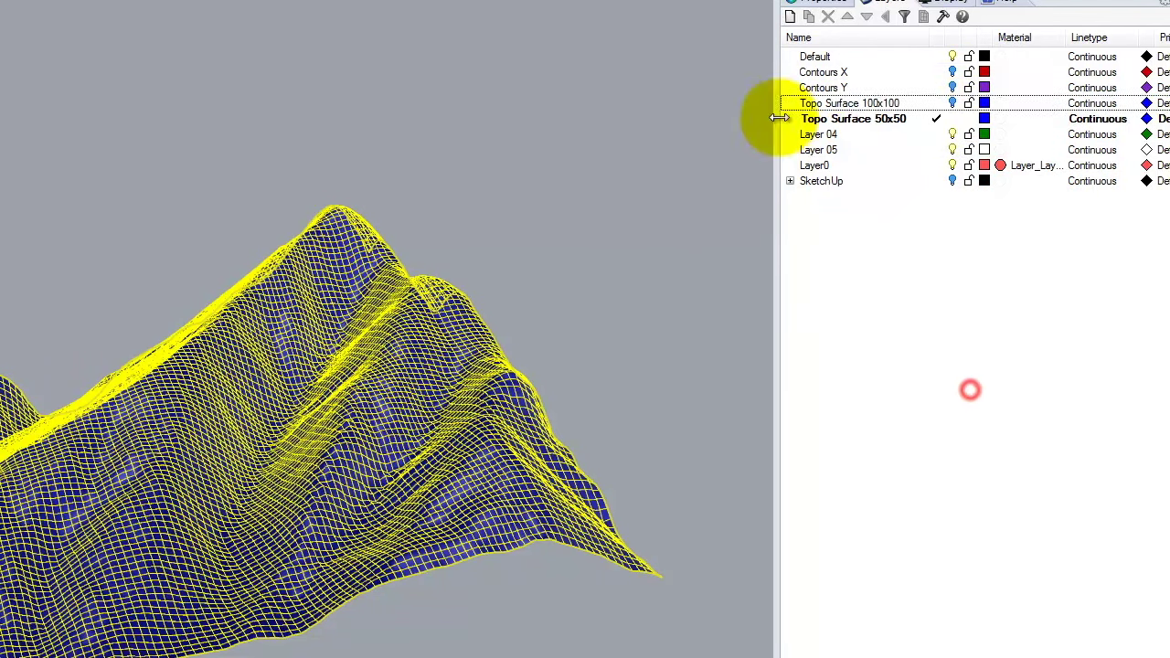
Make Topo Surface 100x100 current and rerun the previous command on the terrain surface.
{"action": "left_click", "coordinate": [465, 161]}
{"action": "left_click", "coordinate": [297, 363]}
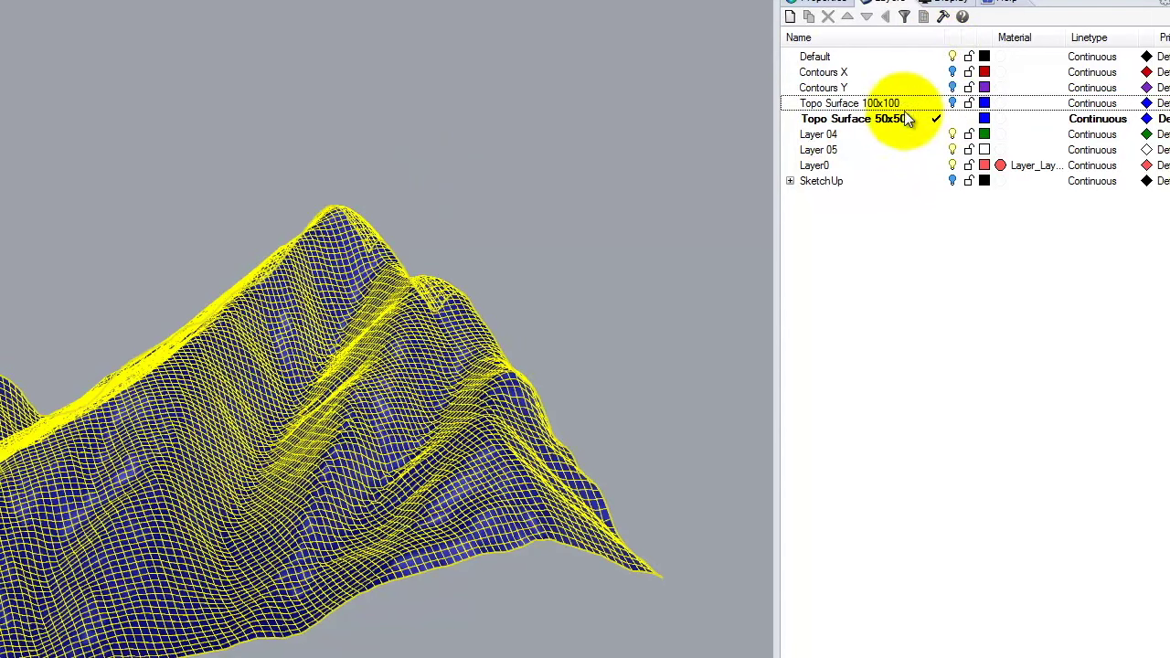
{"action": "left_click", "coordinate": [937, 104]}
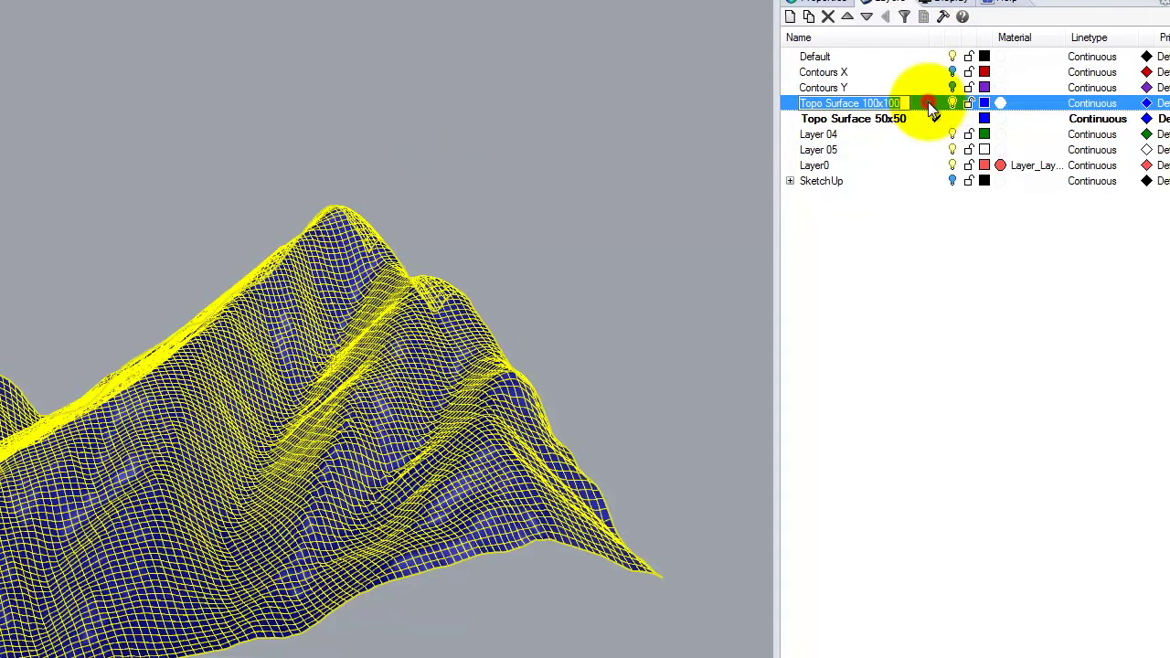
{"action": "left_click", "coordinate": [931, 103]}
{"action": "left_click", "coordinate": [954, 117]}
{"action": "left_click", "coordinate": [953, 104]}
{"action": "left_click", "coordinate": [901, 104]}
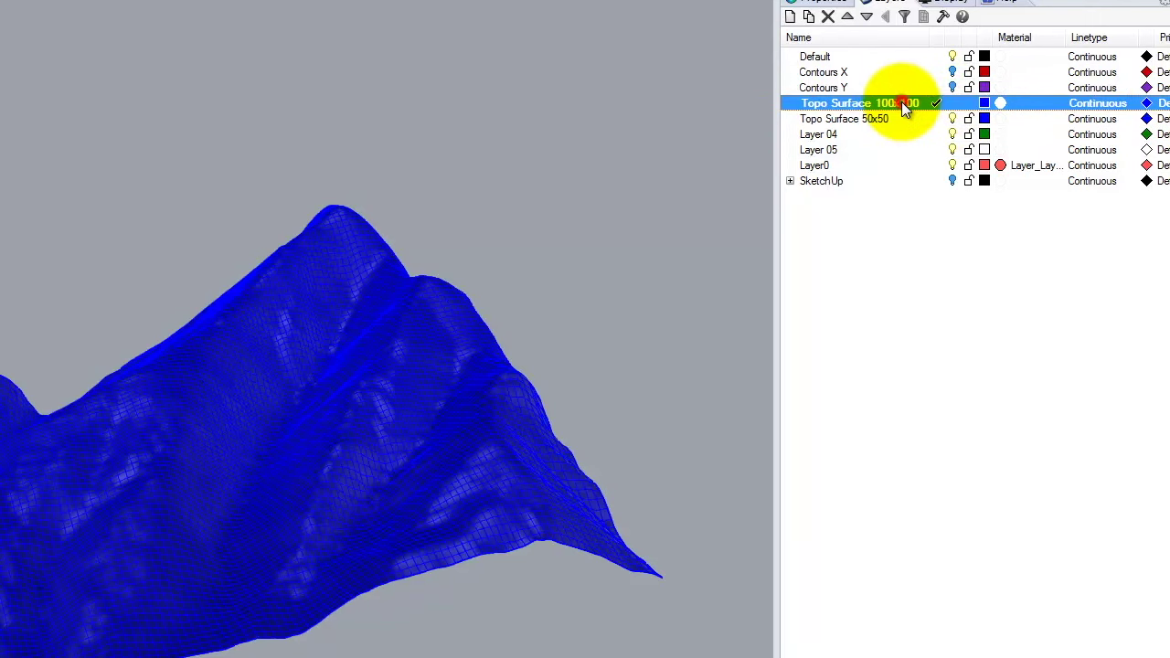
{"action": "left_click", "coordinate": [258, 372]}
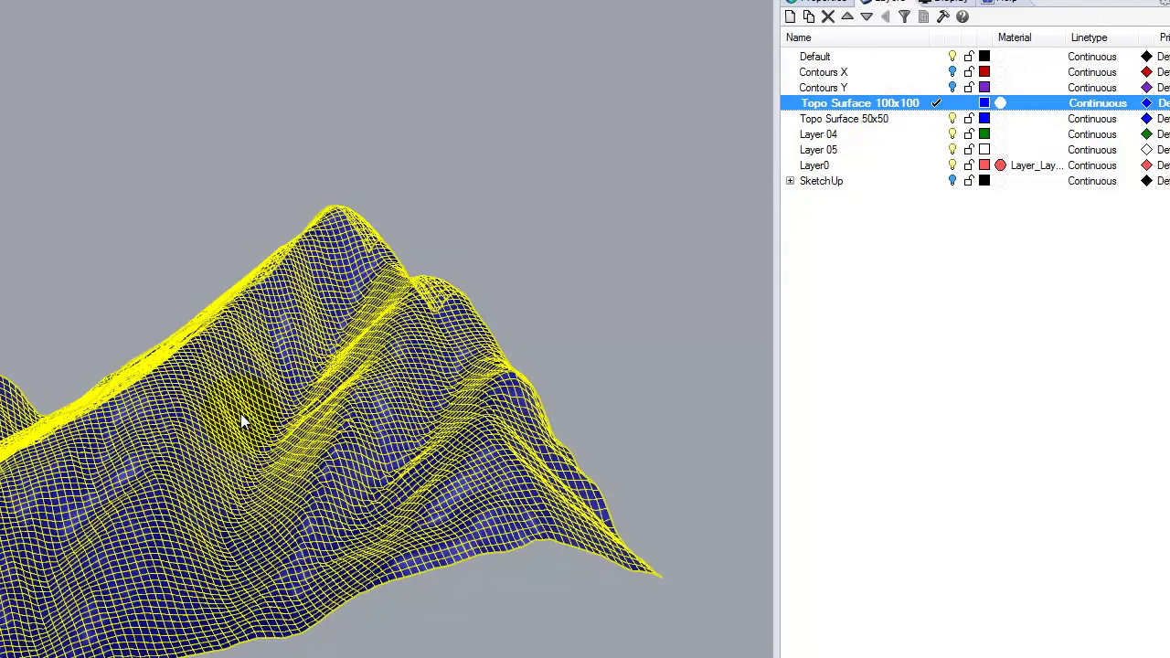
{"action": "key", "text": "Return"}
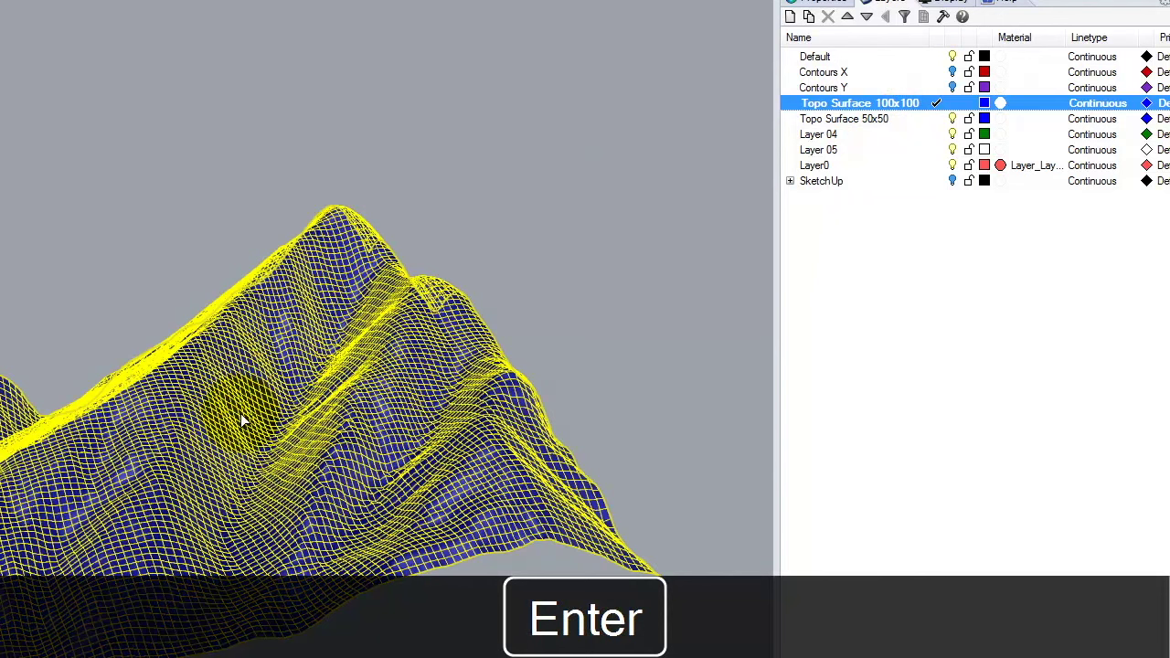
Move the selected surface to Topo Surface 50x50 and make Default the current layer.
{"action": "right_click", "coordinate": [898, 105]}
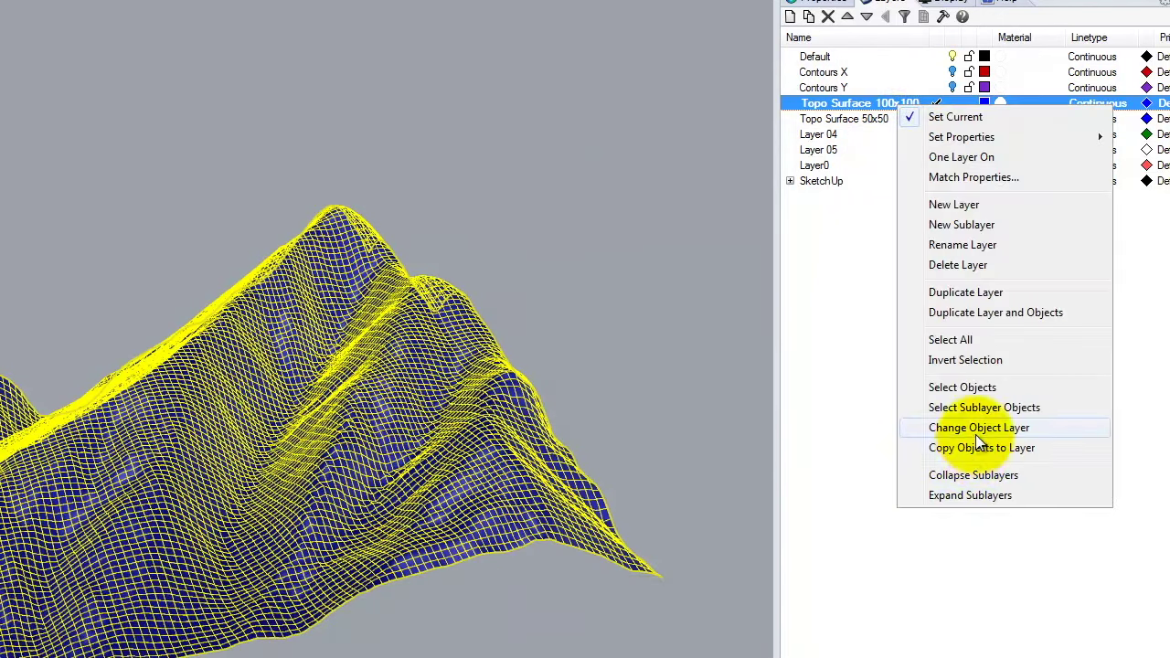
{"action": "left_click", "coordinate": [975, 432]}
{"action": "left_click", "coordinate": [927, 119]}
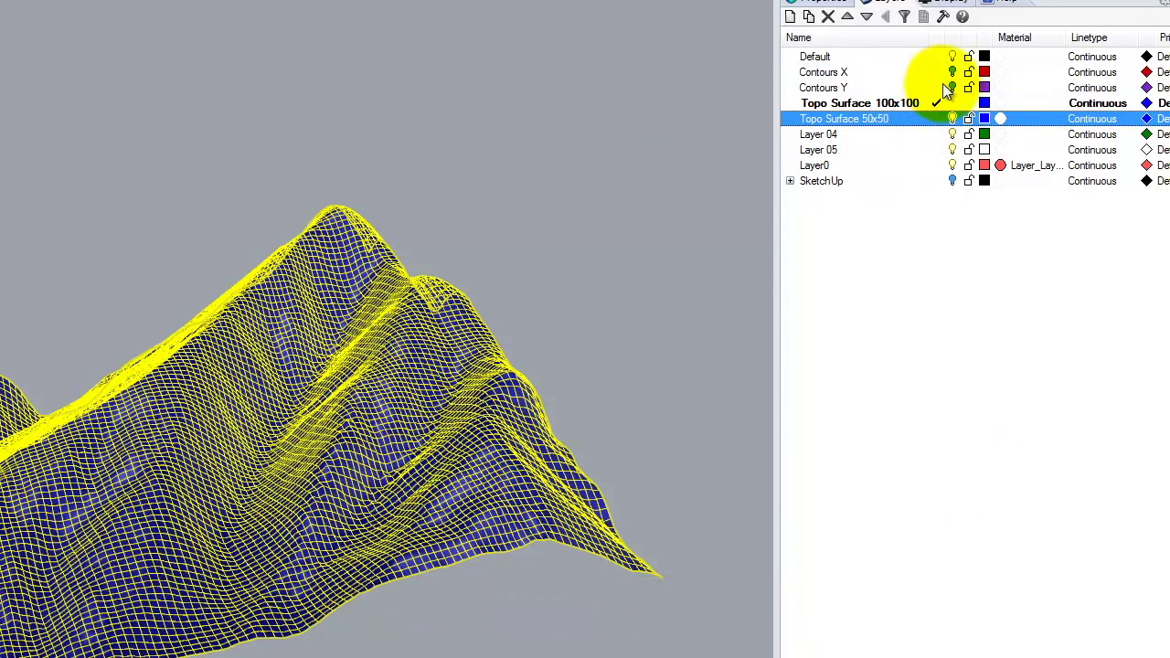
{"action": "double_click", "coordinate": [898, 56]}
{"action": "left_click", "coordinate": [952, 103]}
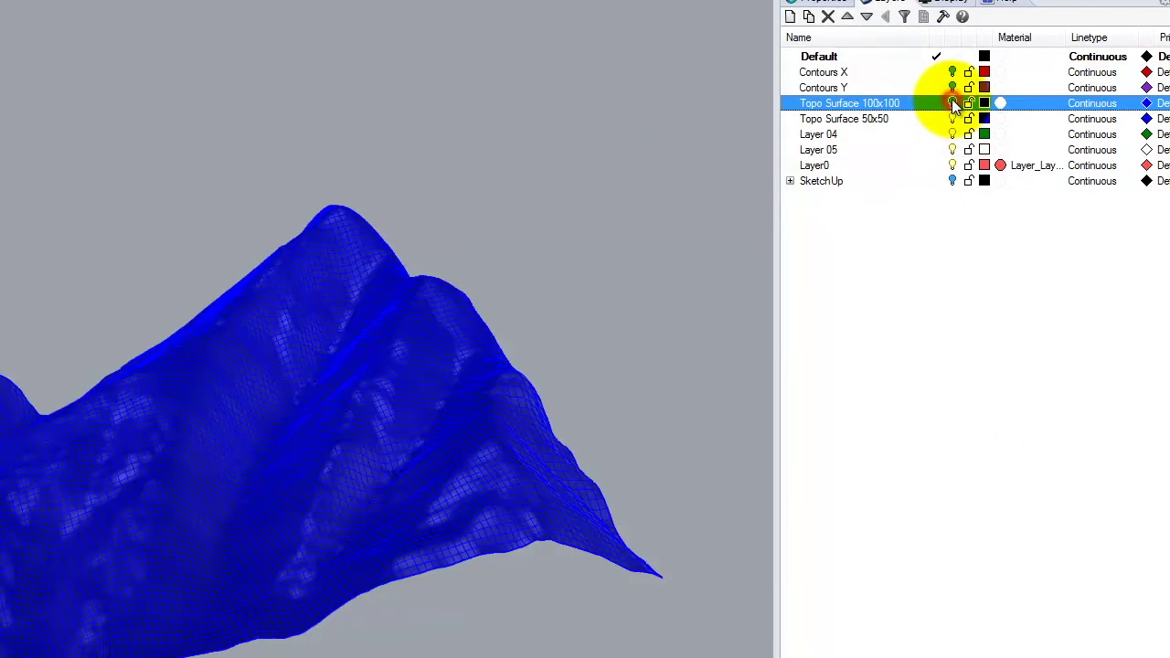
{"action": "left_click", "coordinate": [953, 119]}
{"action": "left_click", "coordinate": [953, 119]}
{"action": "left_click", "coordinate": [956, 104]}
{"action": "left_click", "coordinate": [956, 118]}
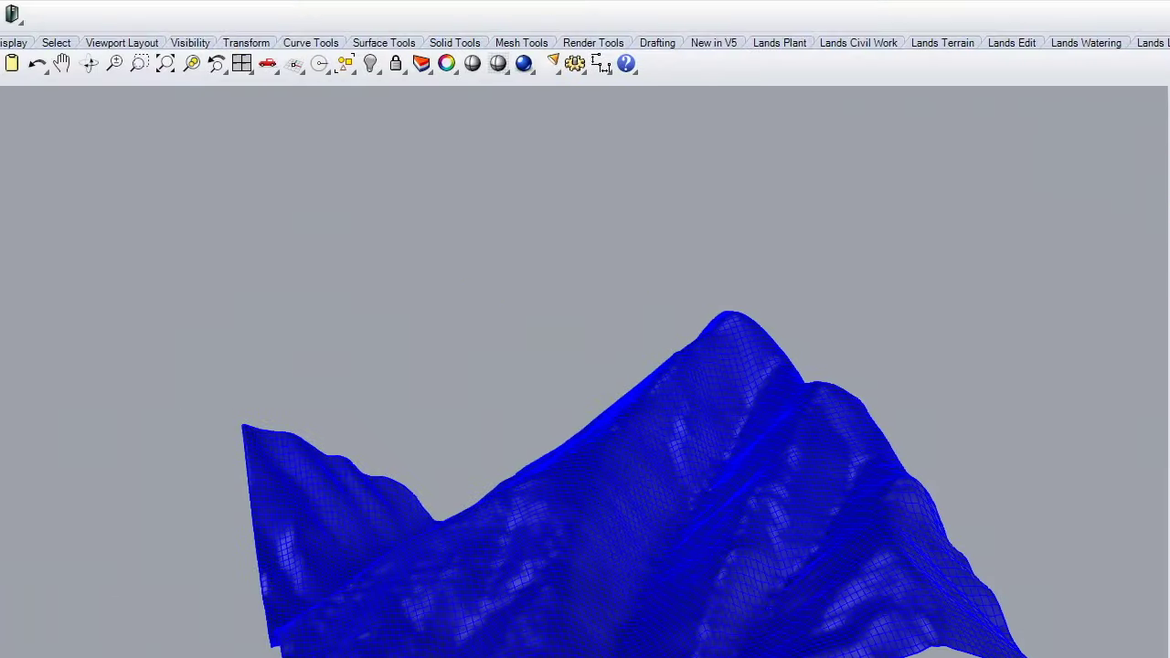
{"action": "left_click", "coordinate": [713, 488]}
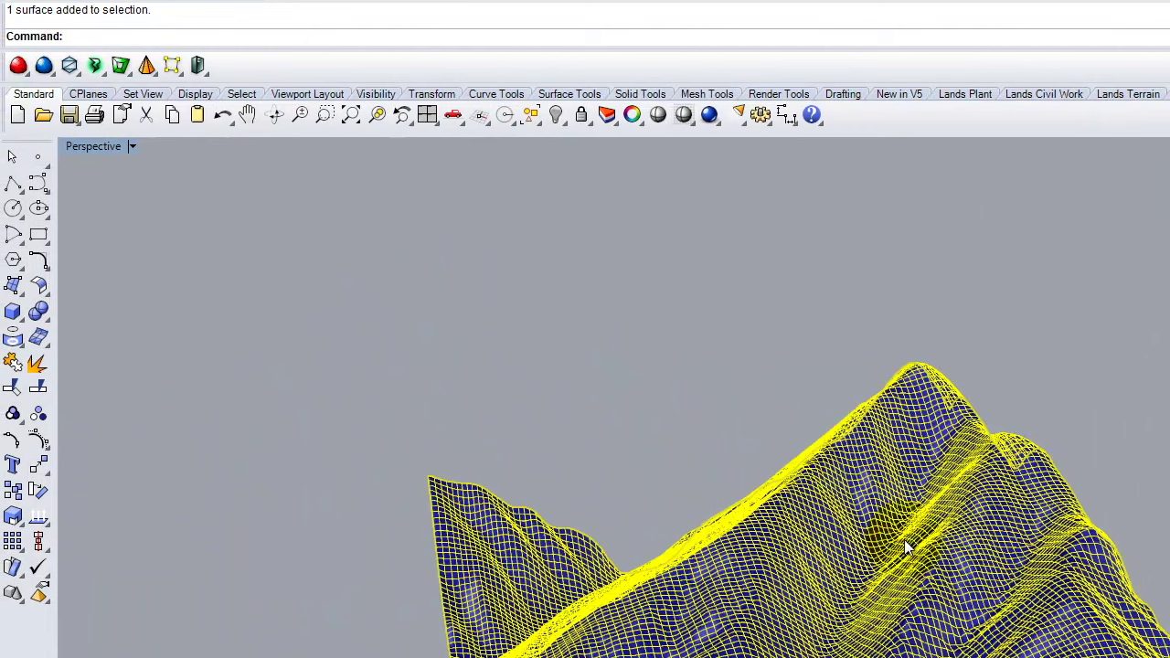
Rebuild the selected terrain surface at 50 by 50 points.
{"action": "type", "text": "Rebuild"}
{"action": "key", "text": "Return"}
{"action": "double_click", "coordinate": [823, 332]}
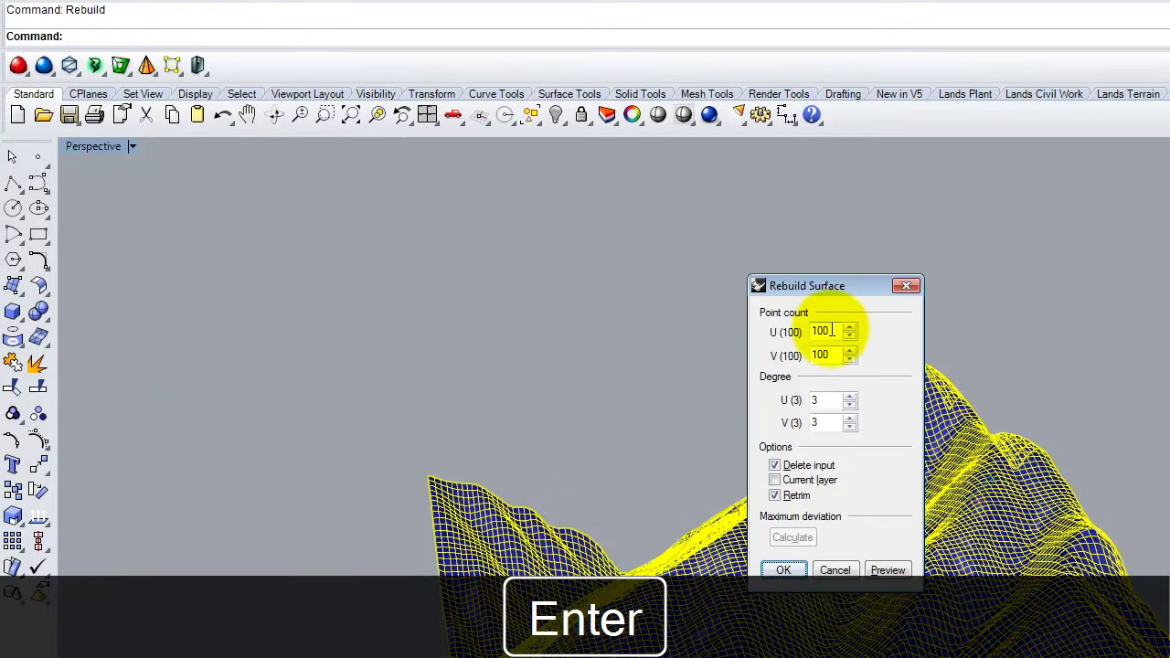
{"action": "type", "text": "50"}
{"action": "key", "text": "Tab"}
{"action": "type", "text": "50"}
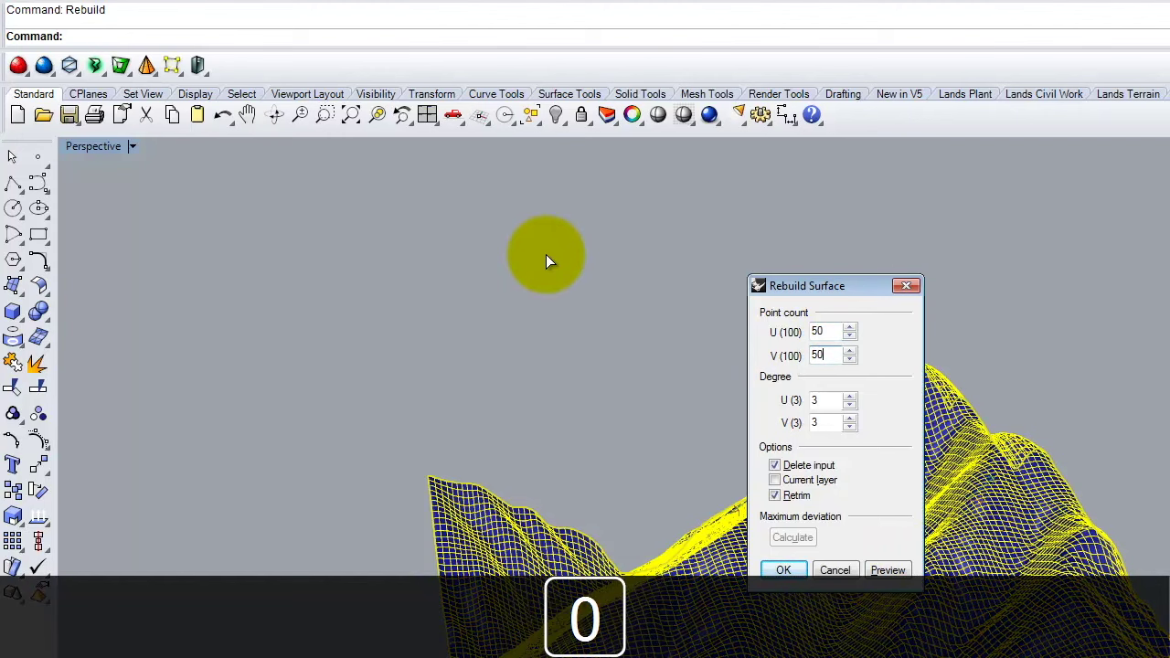
{"action": "left_click", "coordinate": [787, 569]}
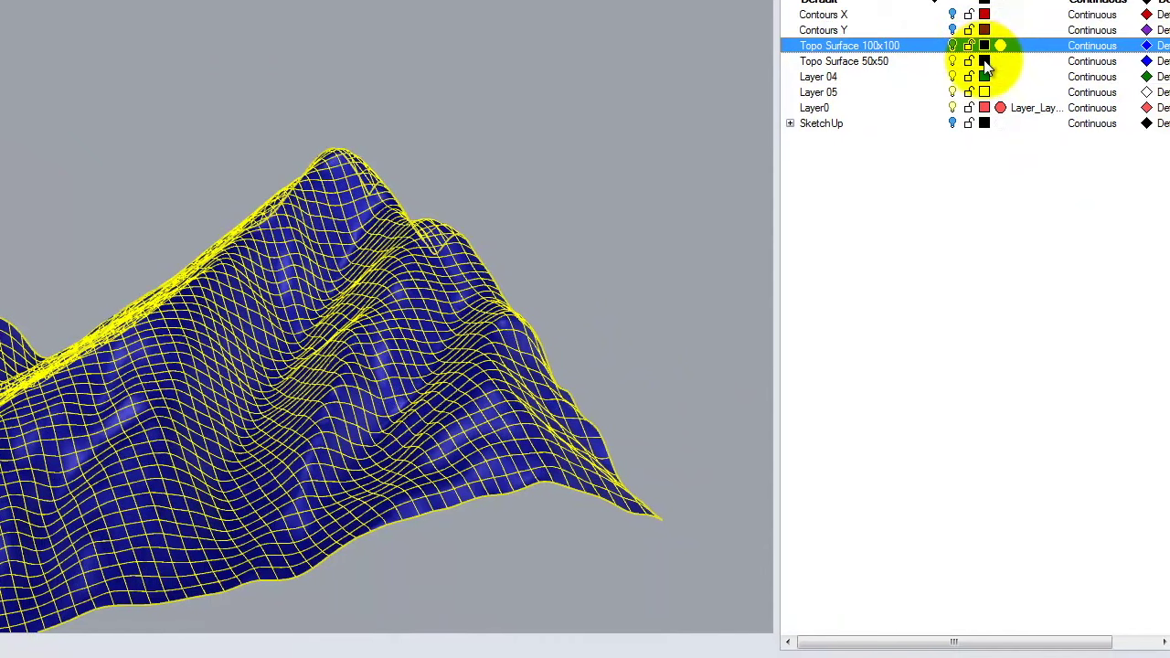
Set the Topo Surface 50x50 layer colour to red and show the 100x100 surface again.
{"action": "left_click", "coordinate": [983, 61]}
{"action": "left_click", "coordinate": [143, 145]}
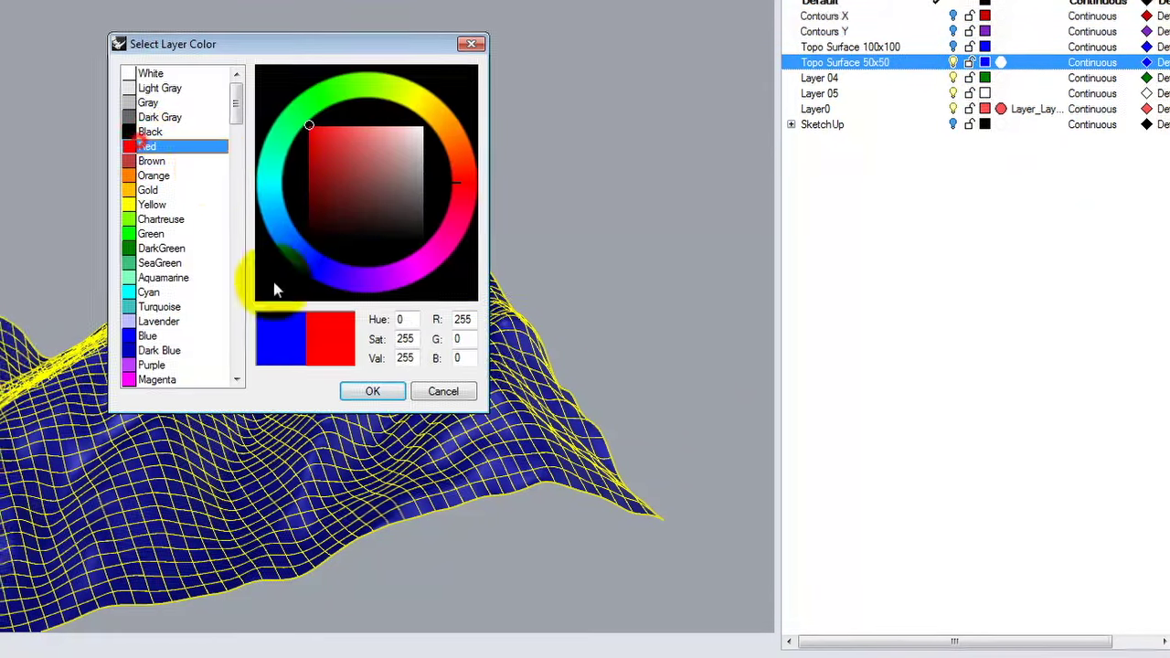
{"action": "left_click", "coordinate": [370, 390]}
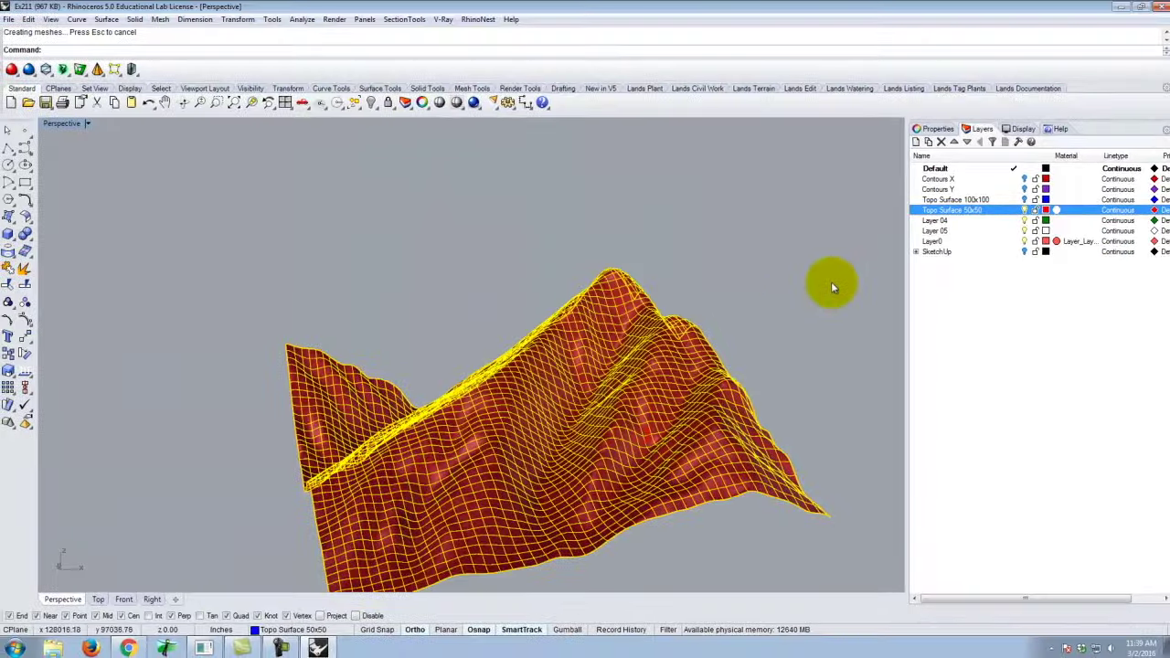
{"action": "left_click", "coordinate": [832, 288]}
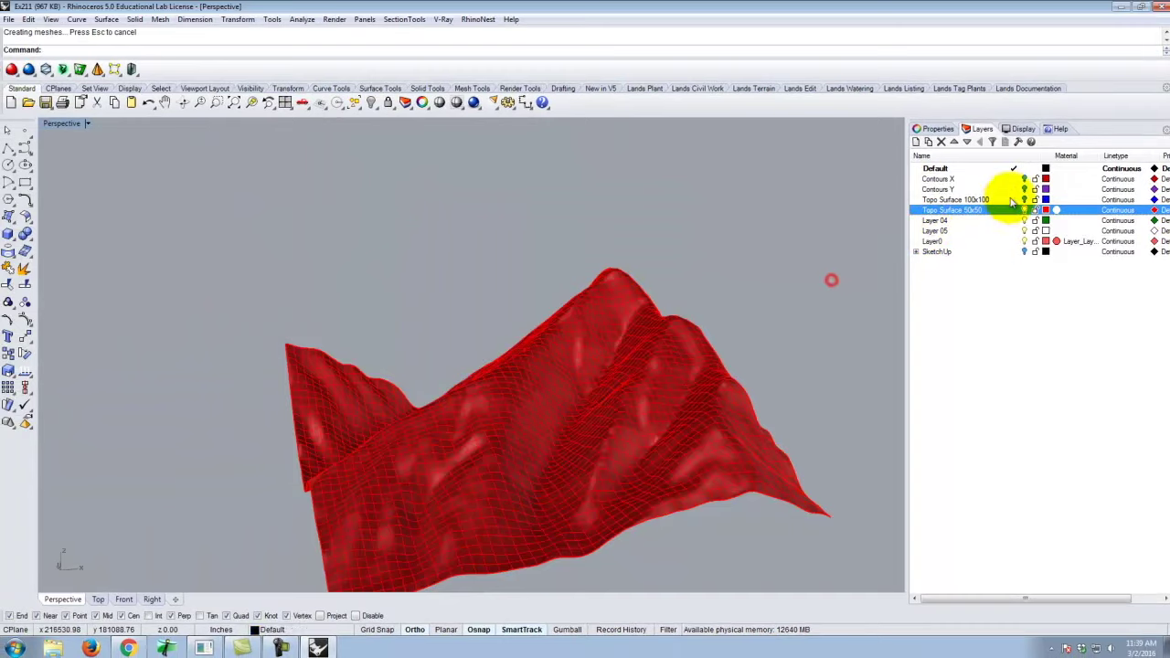
{"action": "left_click", "coordinate": [1000, 200]}
{"action": "scroll", "coordinate": [504, 257], "scroll_direction": "up", "scroll_amount": 10}
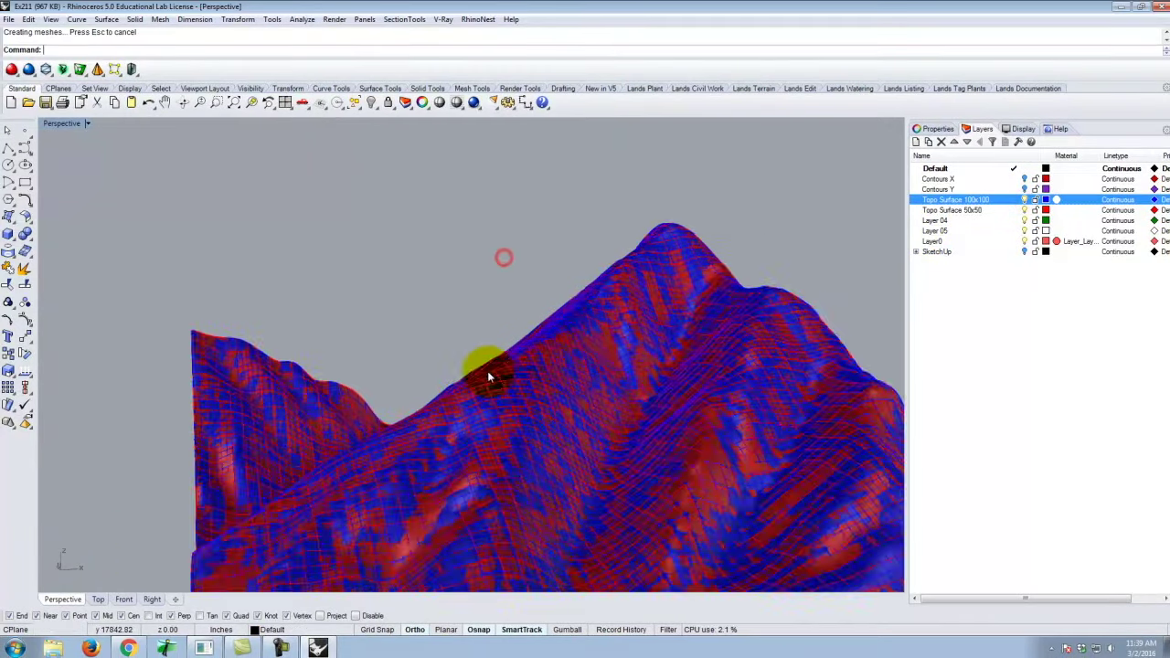
Orbit to a grazing view and briefly toggle the SketchUp layer on and off.
{"action": "right_click_drag", "start_coordinate": [679, 379], "coordinate": [566, 416]}
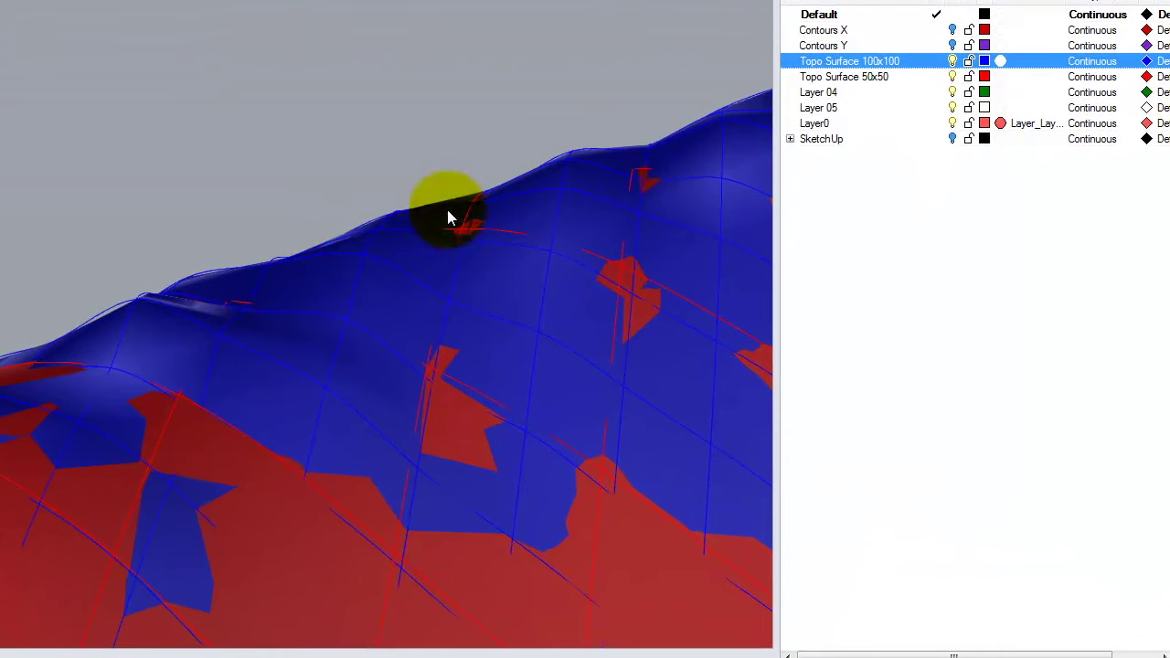
{"action": "right_click_drag", "start_coordinate": [730, 158], "coordinate": [36, 338]}
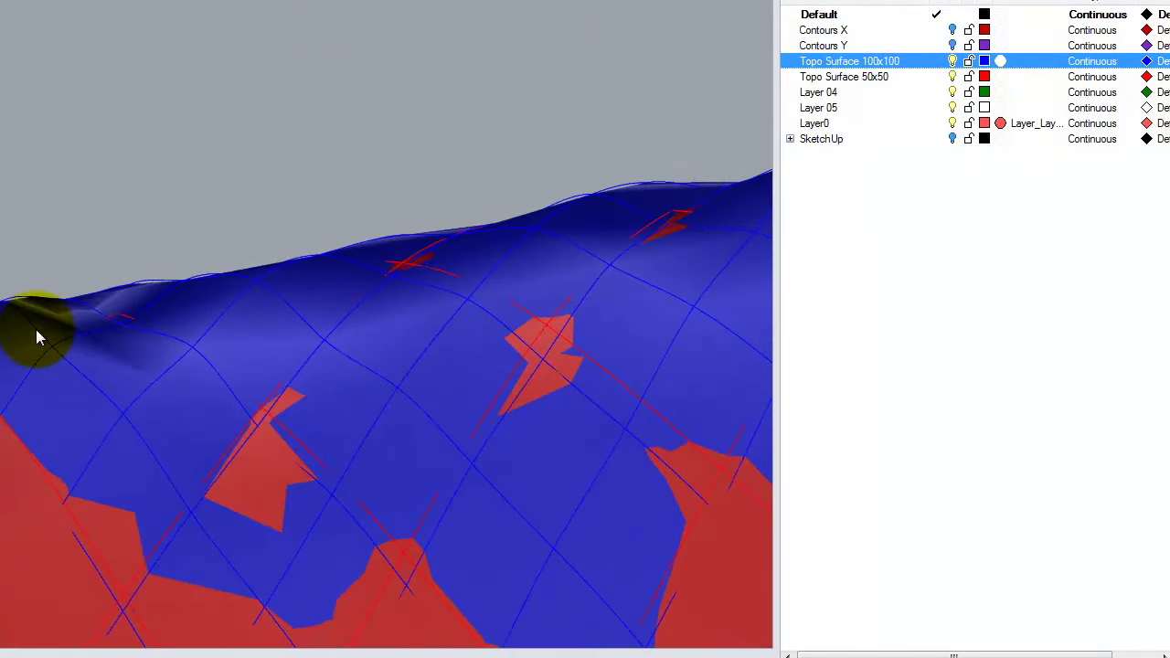
{"action": "left_click", "coordinate": [960, 139]}
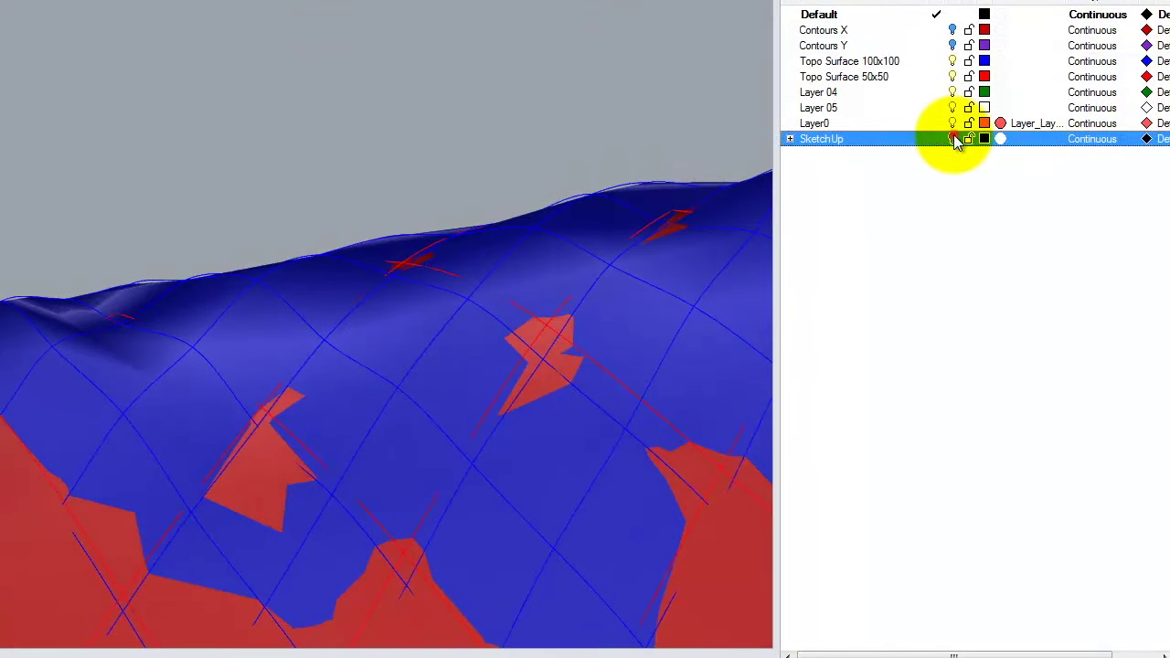
{"action": "left_click", "coordinate": [953, 138]}
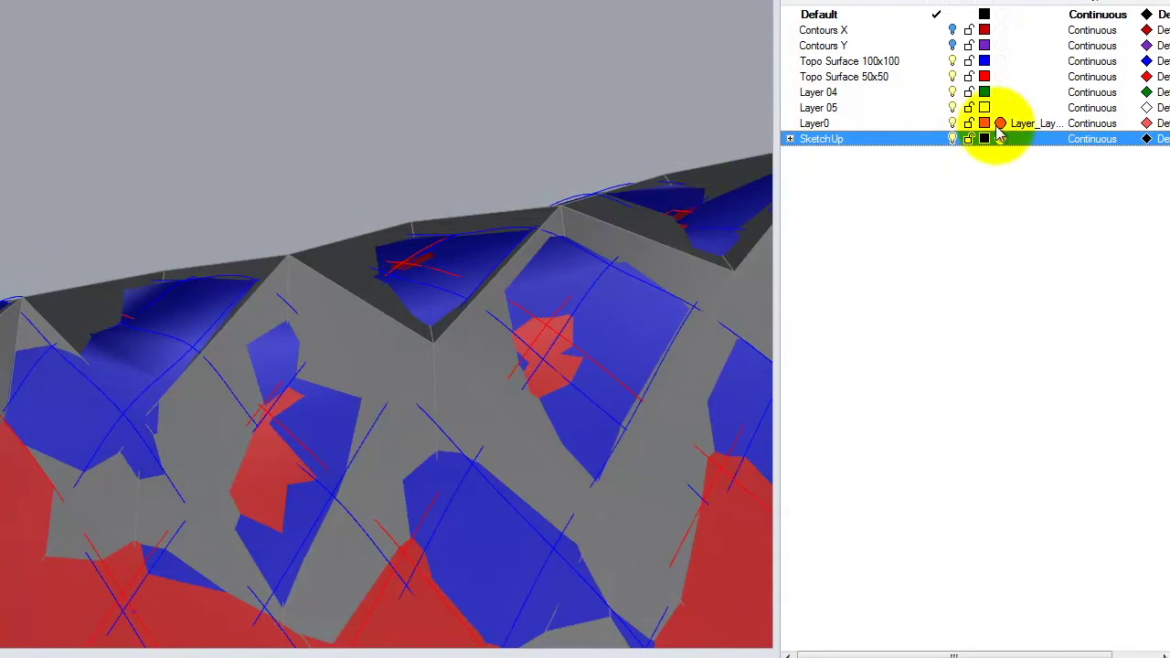
{"action": "left_click", "coordinate": [952, 138]}
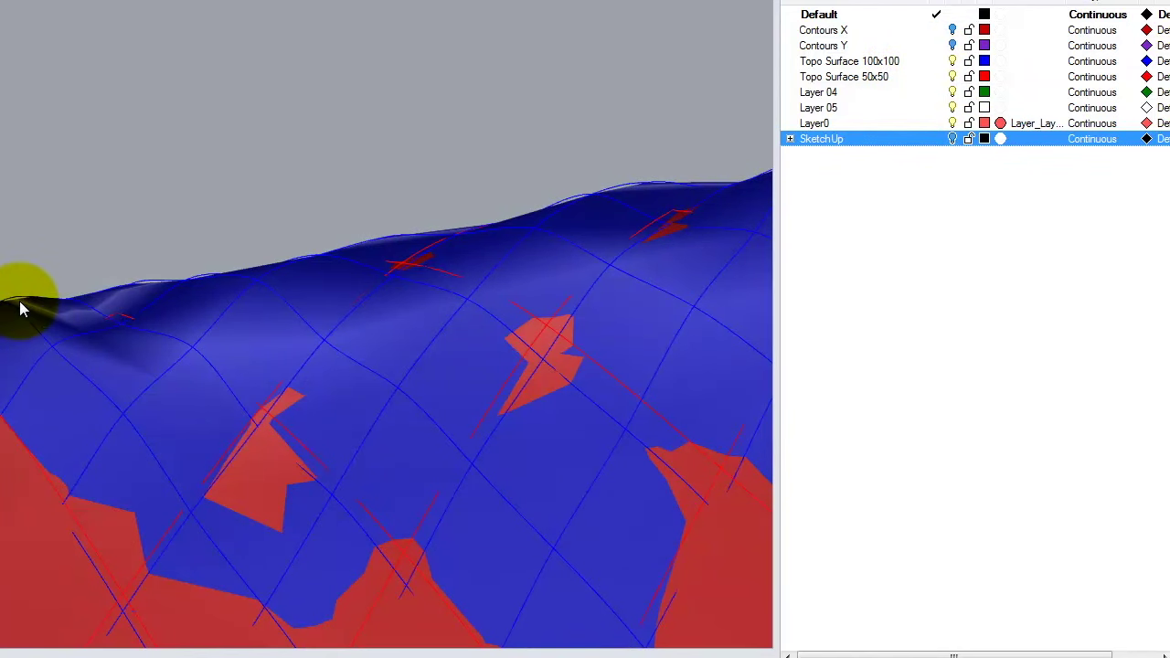
Hide the Topo Surface 100x100 layer and orbit around the red 50x50 terrain.
{"action": "left_click", "coordinate": [953, 60]}
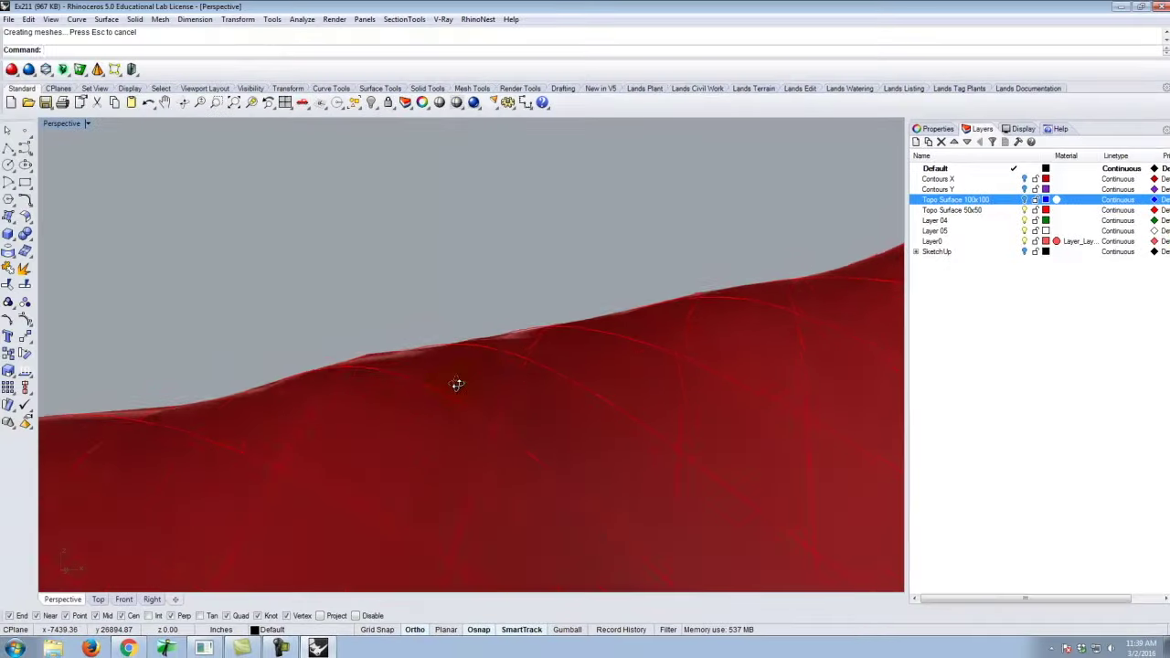
{"action": "right_click_drag", "start_coordinate": [457, 384], "coordinate": [354, 446]}
{"action": "scroll", "coordinate": [355, 446], "scroll_direction": "up", "scroll_amount": 3}
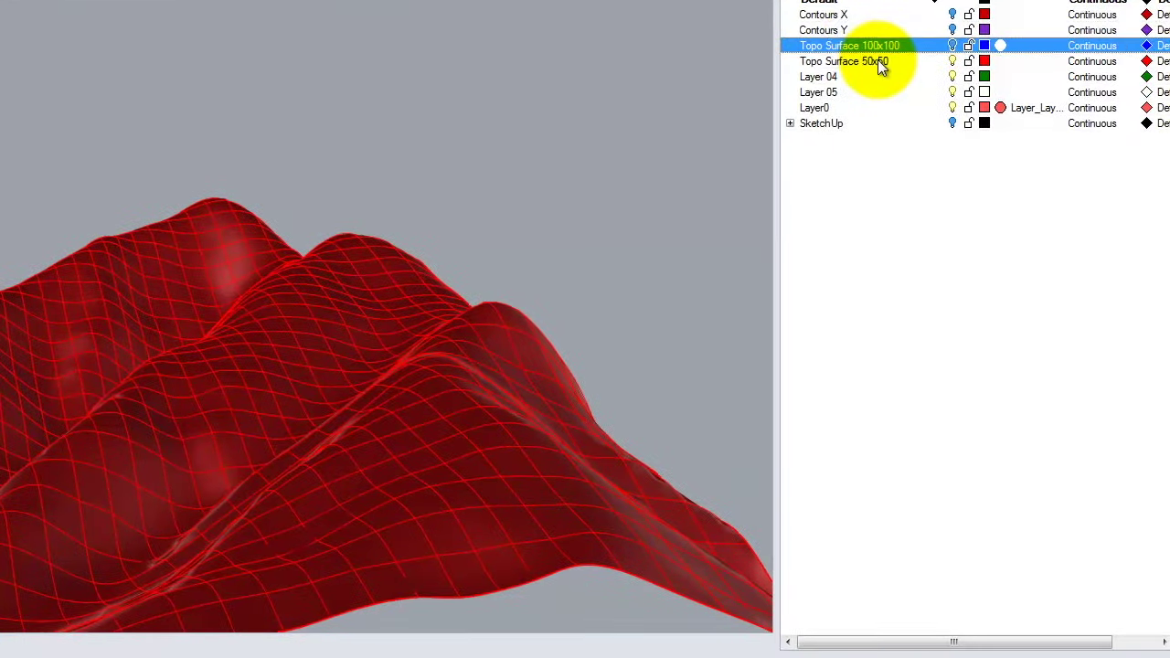
{"action": "left_click", "coordinate": [972, 210]}
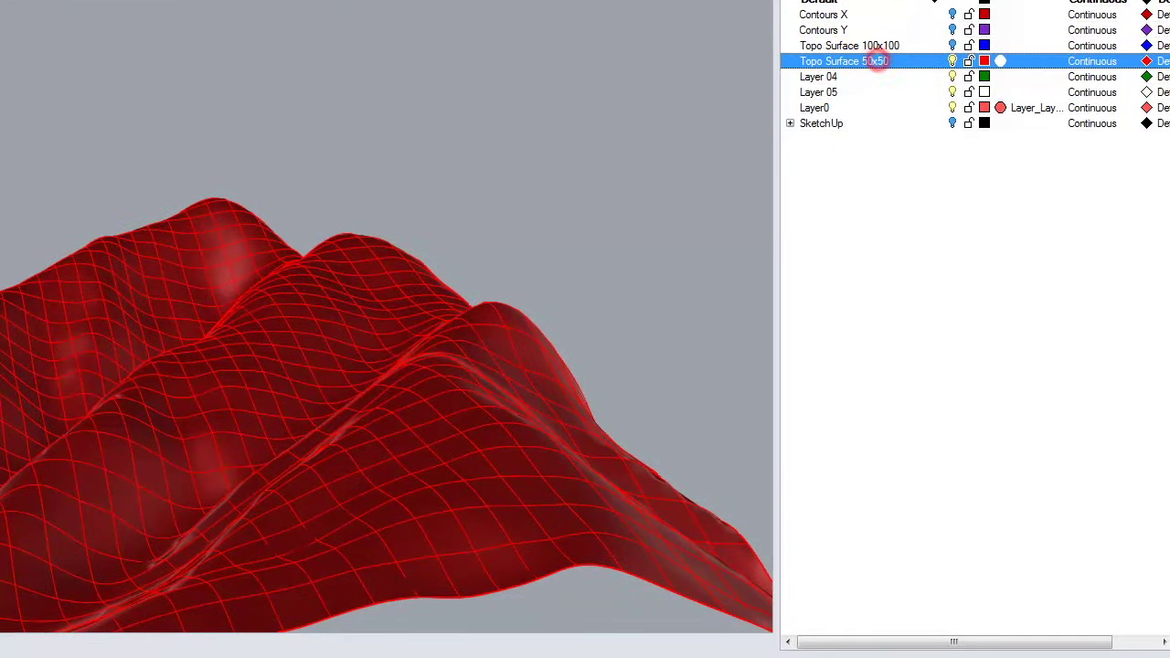
Create a new Topo Surface 25x25 layer and copy the red terrain surface in place.
{"action": "key", "text": "ctrl+n"}
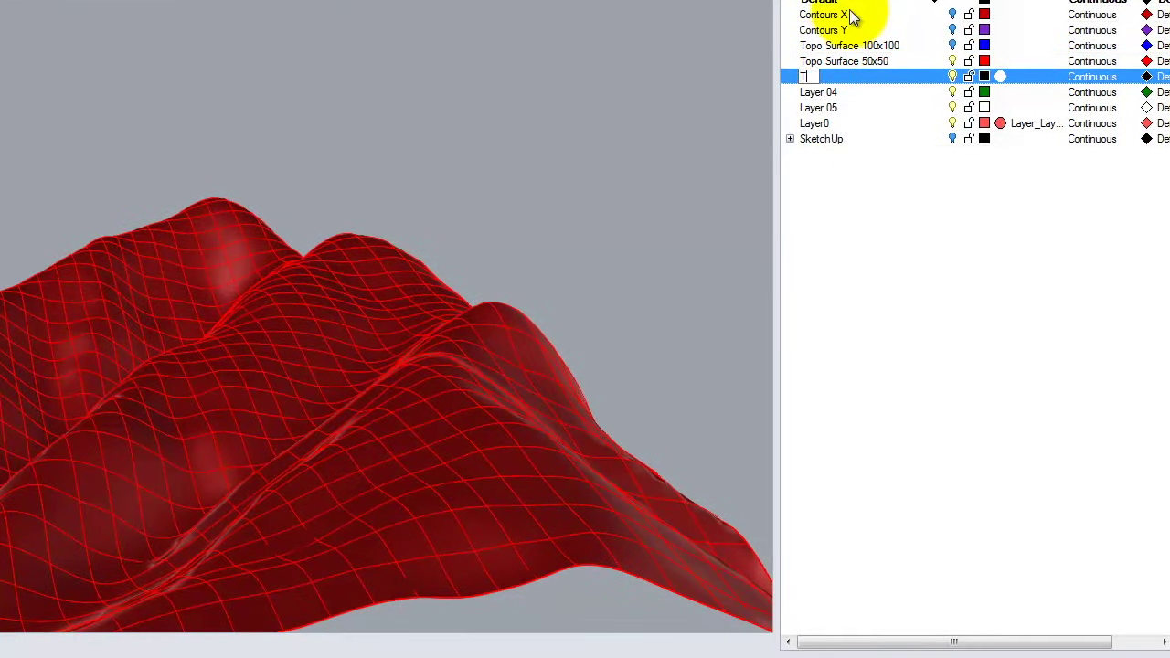
{"action": "type", "text": "Topo Surface 25"}
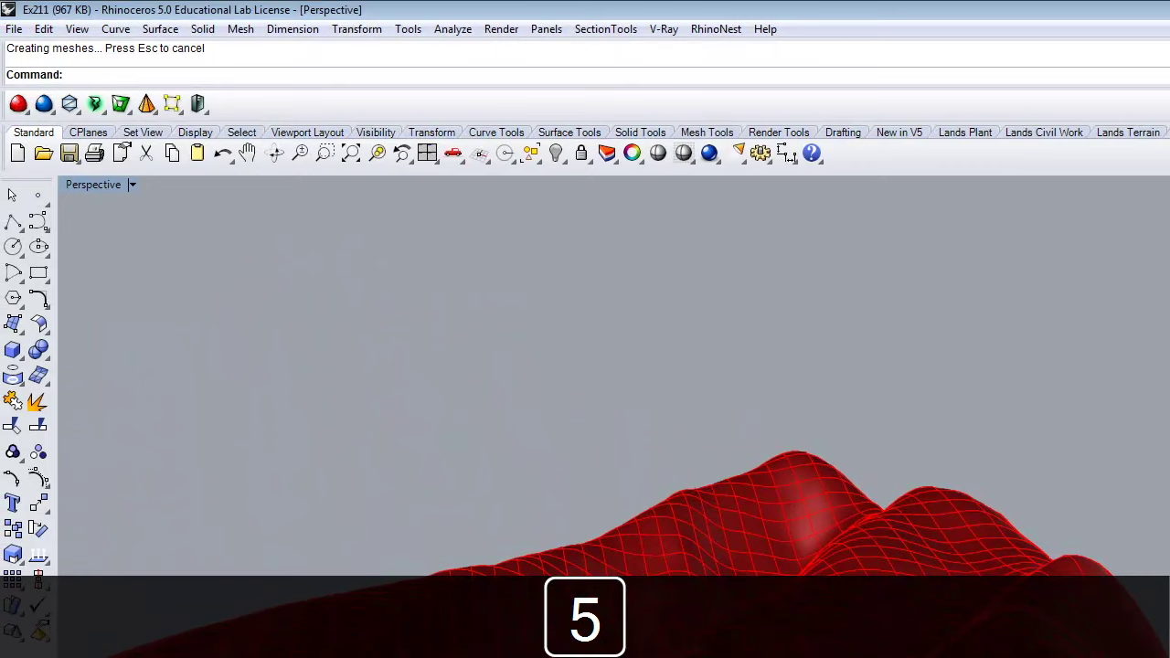
{"action": "left_click", "coordinate": [852, 479]}
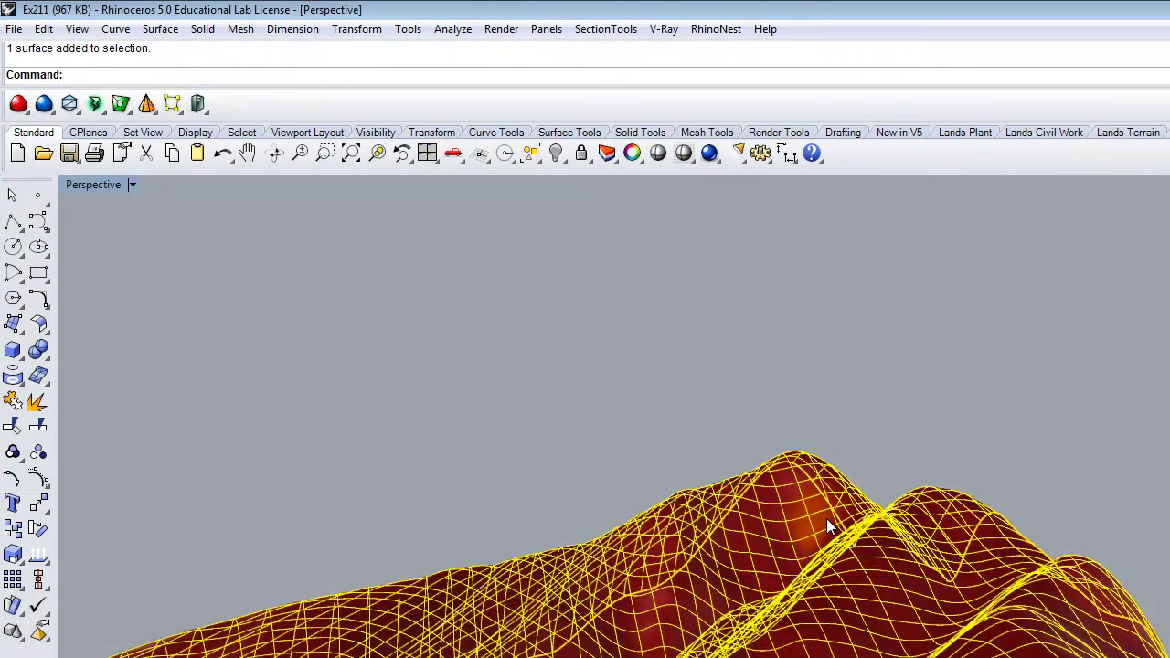
{"action": "key", "text": "BackSpace"}
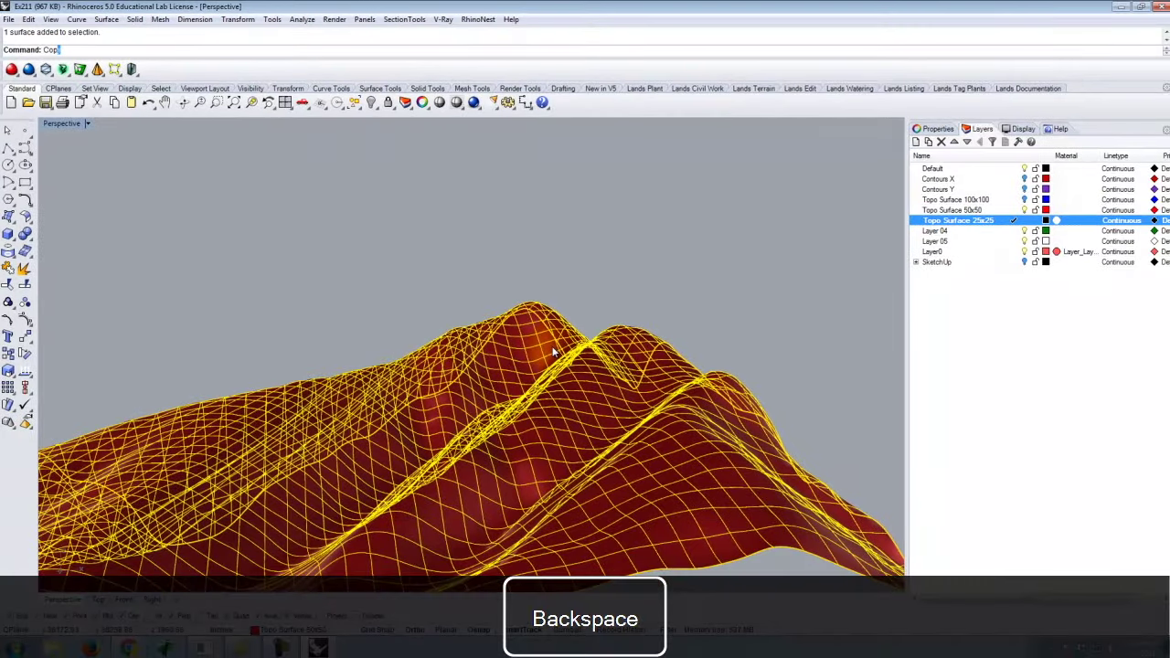
{"action": "key", "text": "Return"}
{"action": "type", "text": "in"}
{"action": "key", "text": "Return"}
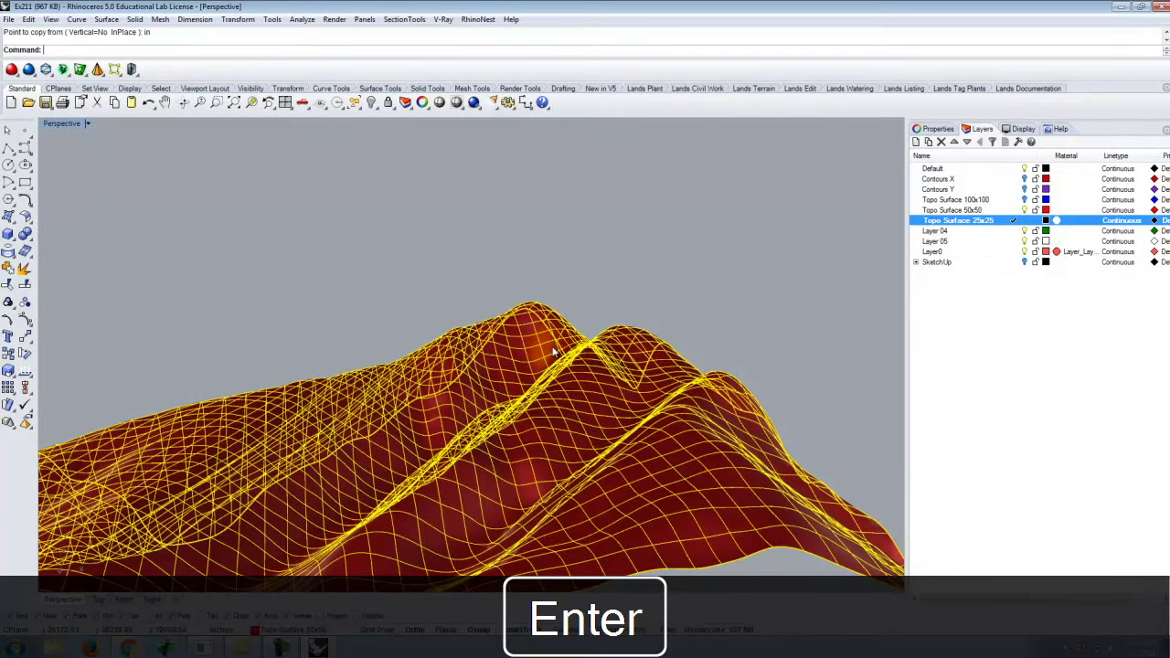
Move the copy onto Topo Surface 25x25 and reselect it among the overlapping surfaces.
{"action": "right_click", "coordinate": [987, 221]}
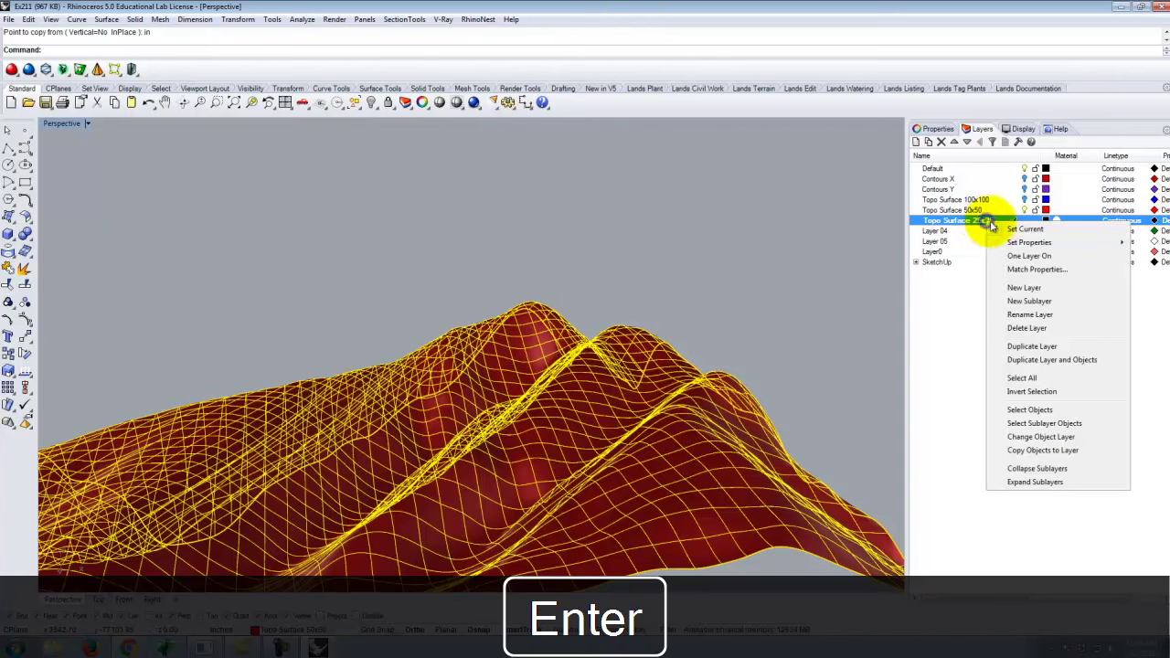
{"action": "left_click", "coordinate": [1021, 437]}
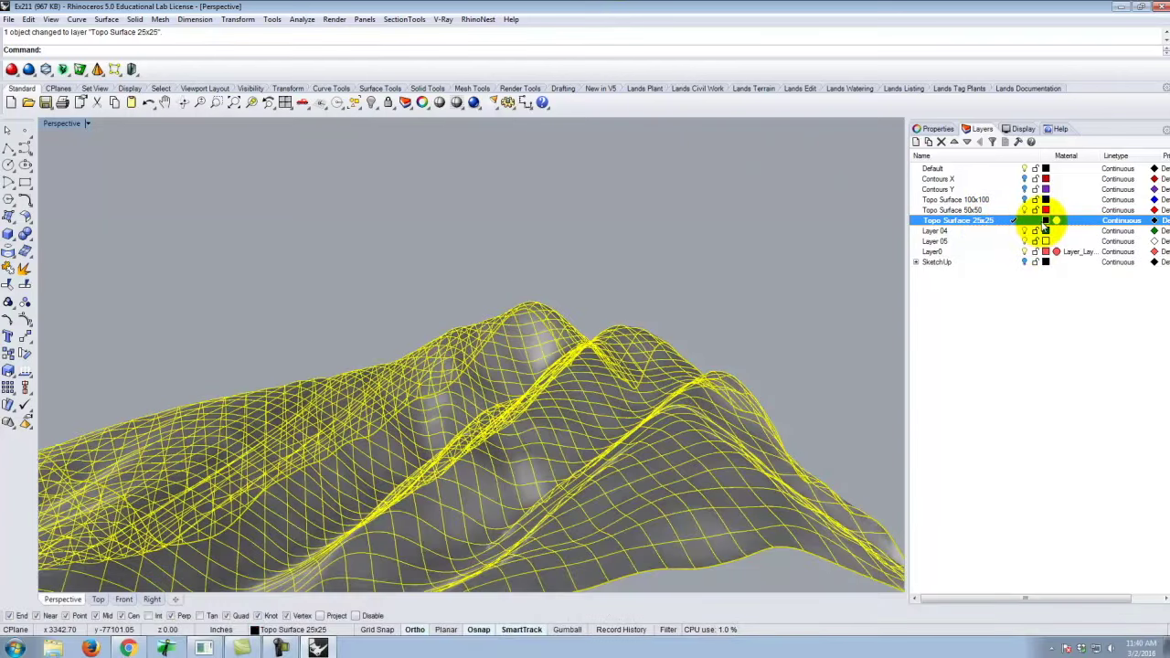
{"action": "left_click", "coordinate": [569, 240]}
{"action": "right_click_drag", "start_coordinate": [548, 339], "coordinate": [413, 417]}
{"action": "left_click", "coordinate": [414, 423]}
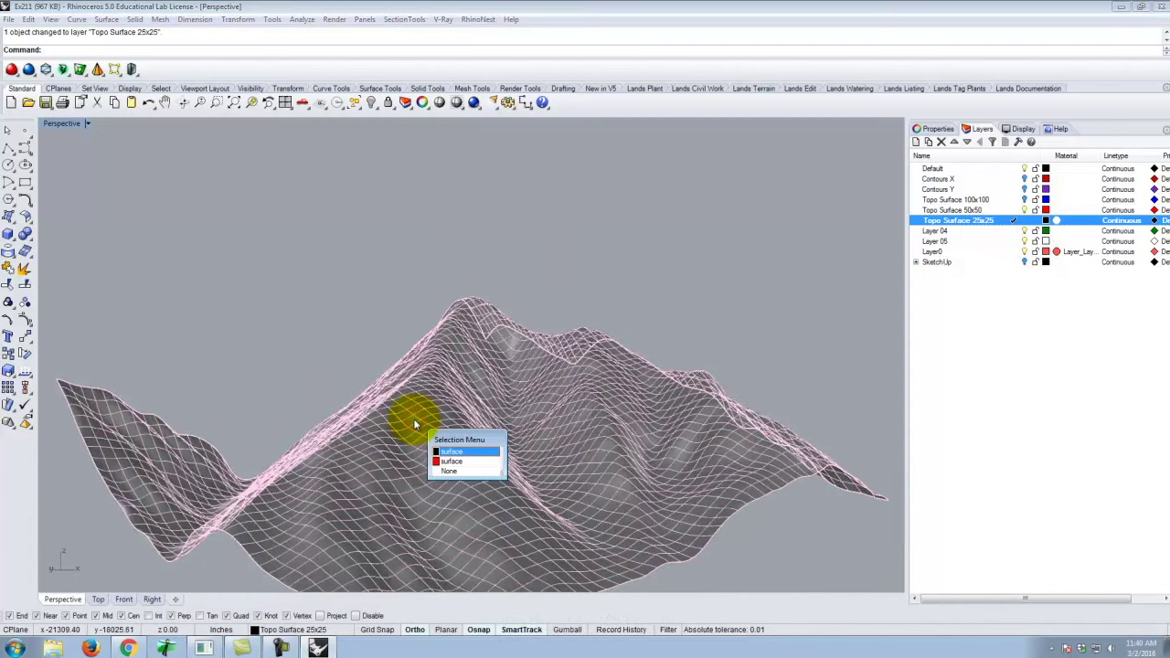
{"action": "left_click", "coordinate": [450, 452]}
Rebuild the selected terrain copy at 25 by 25 points.
{"action": "type", "text": "rebuild"}
{"action": "key", "text": "Return"}
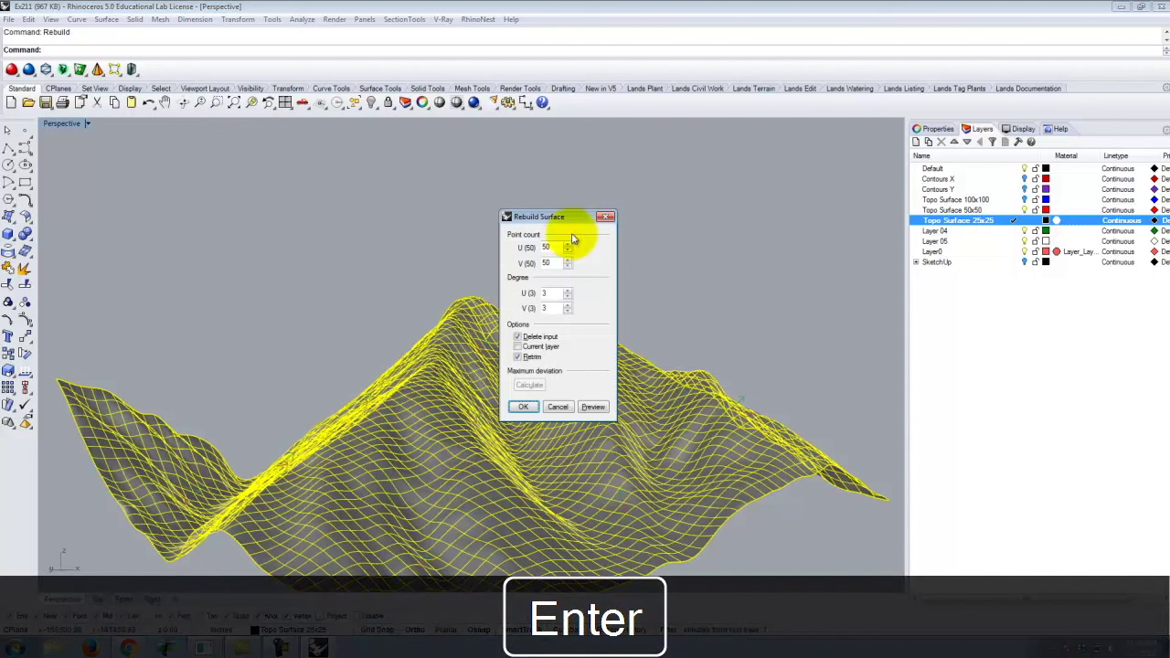
{"action": "double_click", "coordinate": [548, 247]}
{"action": "type", "text": "25"}
{"action": "key", "text": "Tab"}
{"action": "type", "text": "2"}
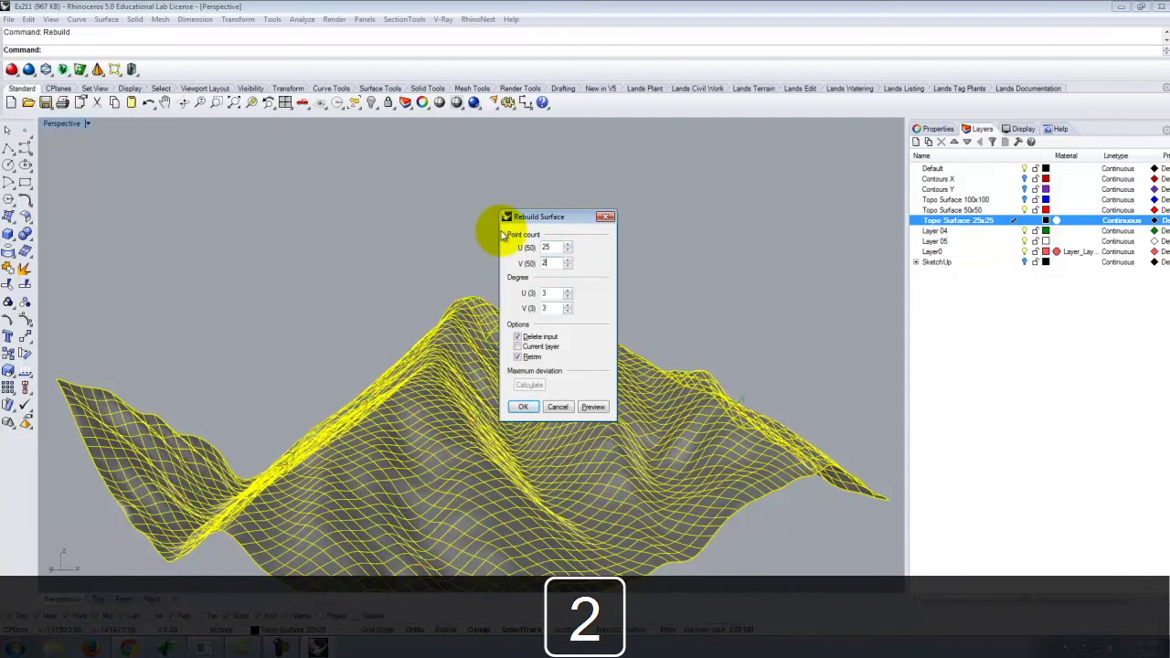
{"action": "type", "text": "5"}
{"action": "left_click", "coordinate": [523, 407]}
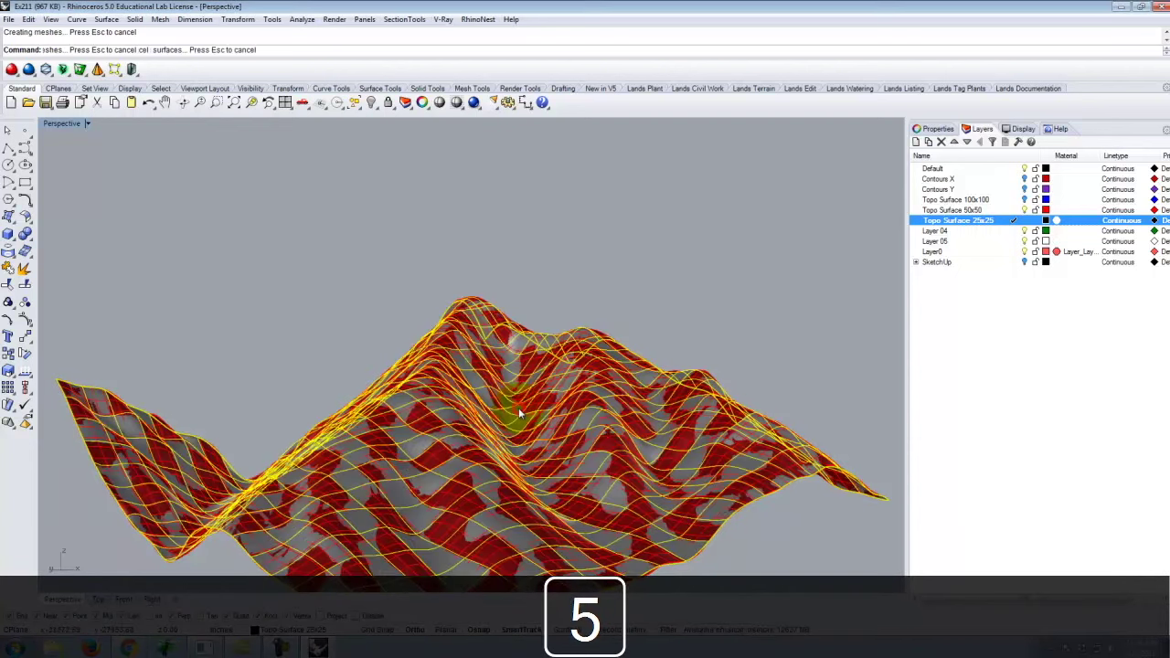
Hide the Topo Surface 50x50 layer, inspect the coarser 25x25 surface, and select it.
{"action": "scroll", "coordinate": [694, 293], "scroll_direction": "up", "scroll_amount": 10}
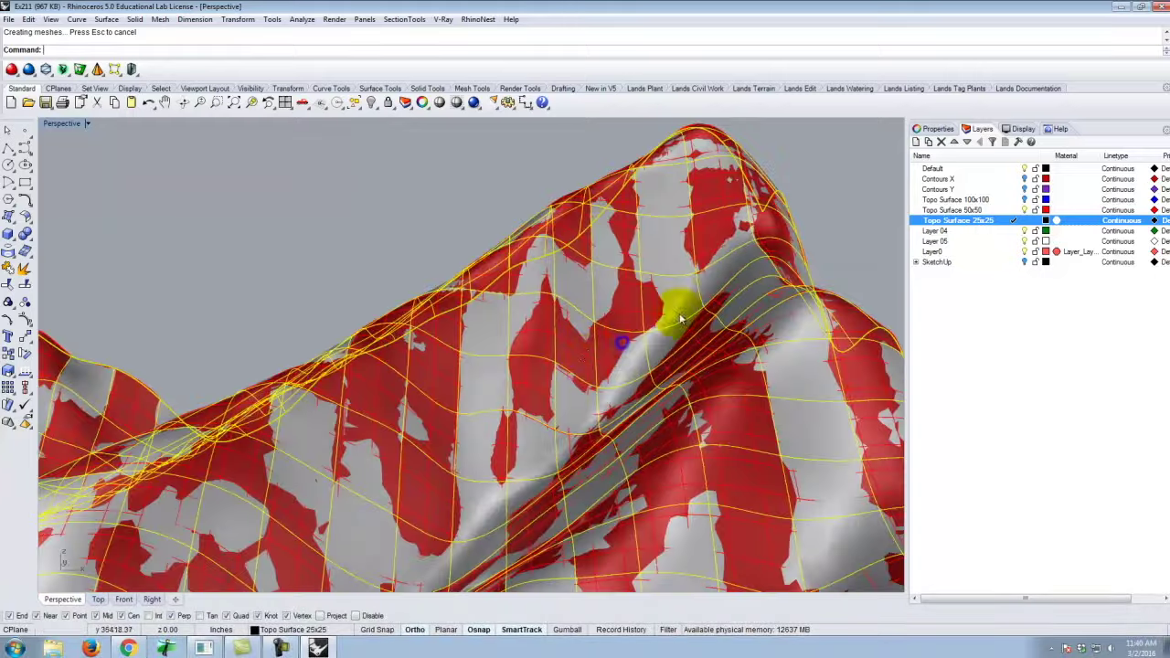
{"action": "right_click_drag", "start_coordinate": [440, 315], "coordinate": [540, 319]}
{"action": "right_click_drag", "start_coordinate": [347, 283], "coordinate": [380, 292]}
{"action": "scroll", "coordinate": [380, 291], "scroll_direction": "up", "scroll_amount": 6}
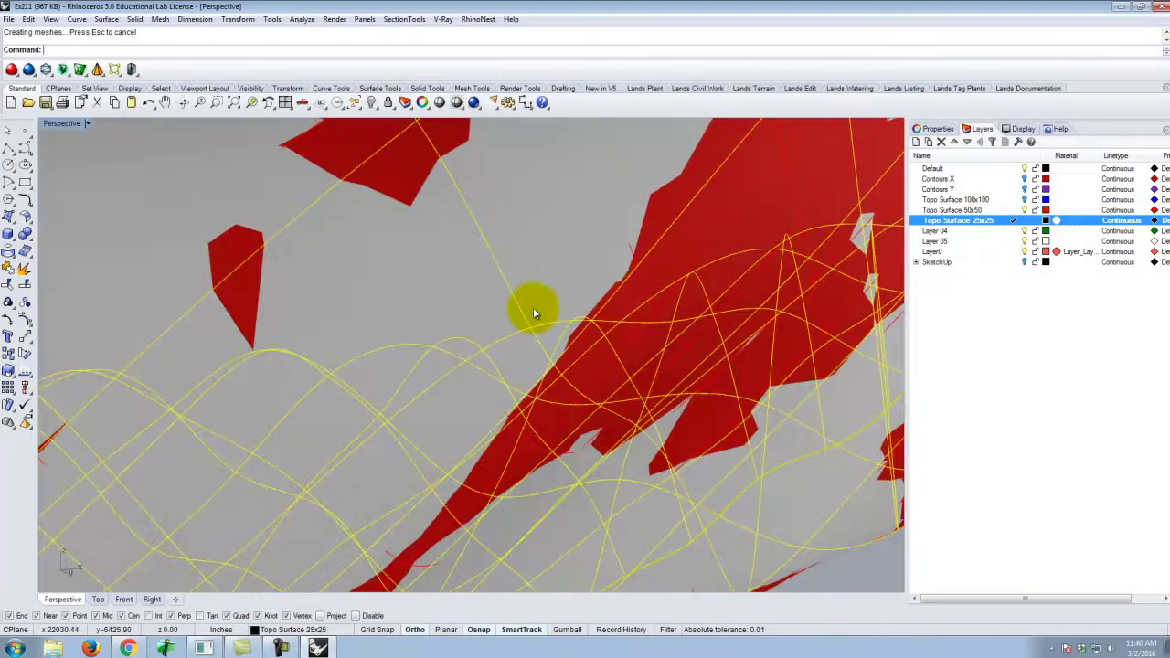
{"action": "right_click_drag", "start_coordinate": [534, 312], "coordinate": [608, 275]}
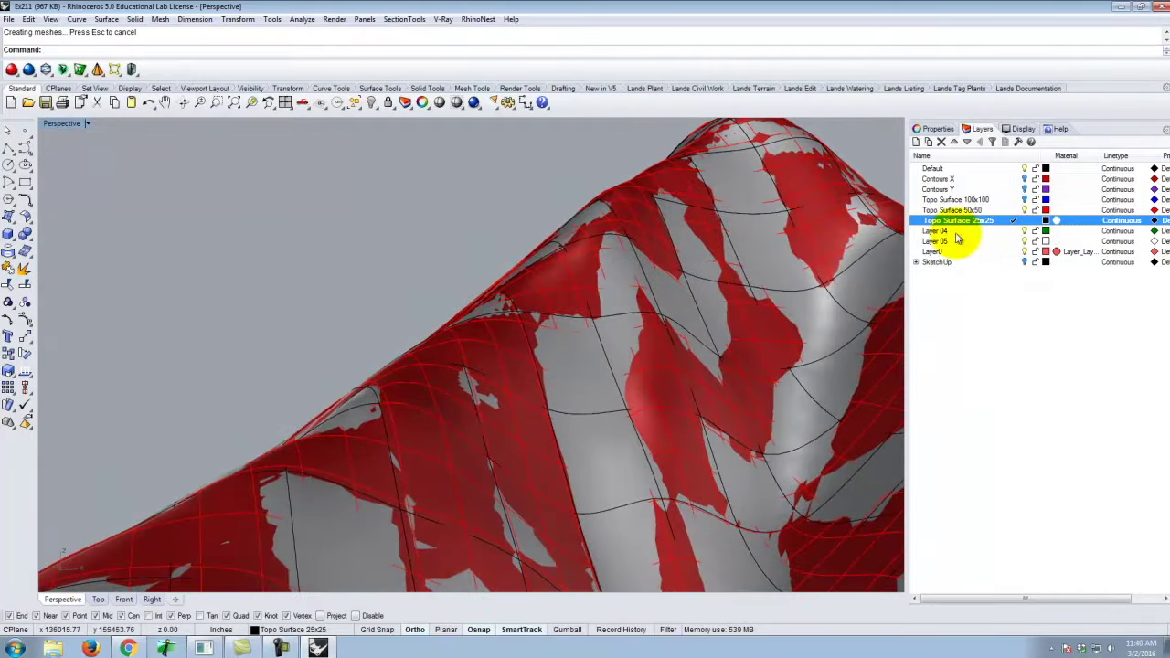
{"action": "left_click", "coordinate": [1025, 210]}
{"action": "right_click_drag", "start_coordinate": [700, 323], "coordinate": [668, 402]}
{"action": "scroll", "coordinate": [664, 430], "scroll_direction": "up", "scroll_amount": 5}
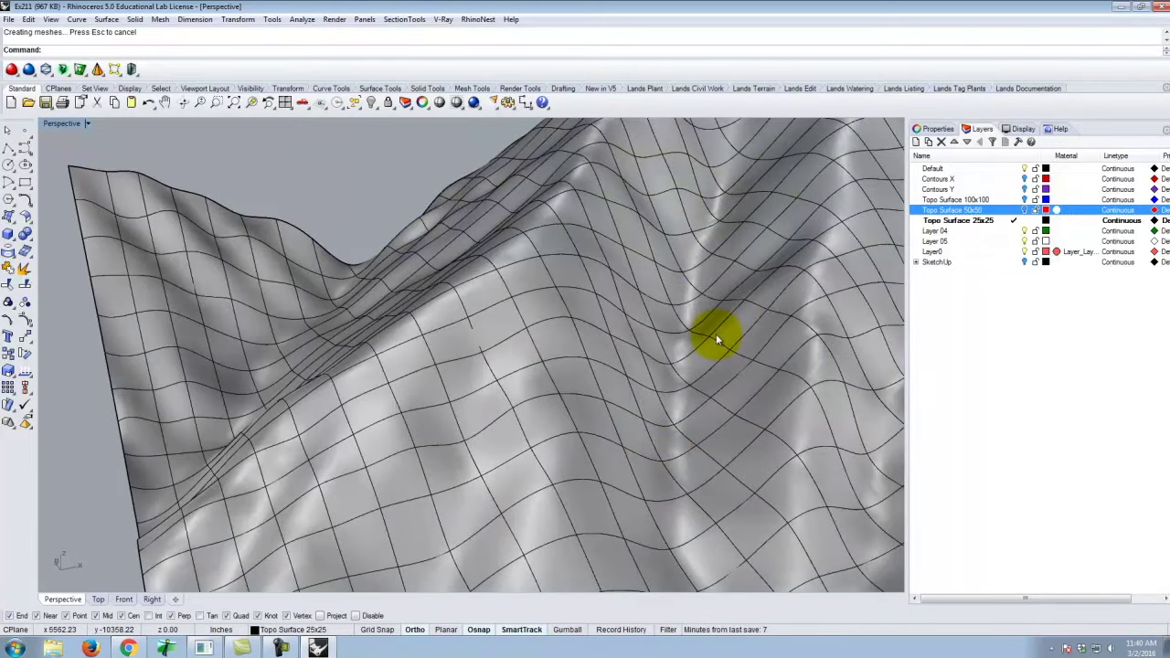
{"action": "scroll", "coordinate": [444, 373], "scroll_direction": "down", "scroll_amount": 8}
{"action": "right_click_drag", "start_coordinate": [488, 379], "coordinate": [449, 347]}
{"action": "scroll", "coordinate": [522, 349], "scroll_direction": "up", "scroll_amount": 6}
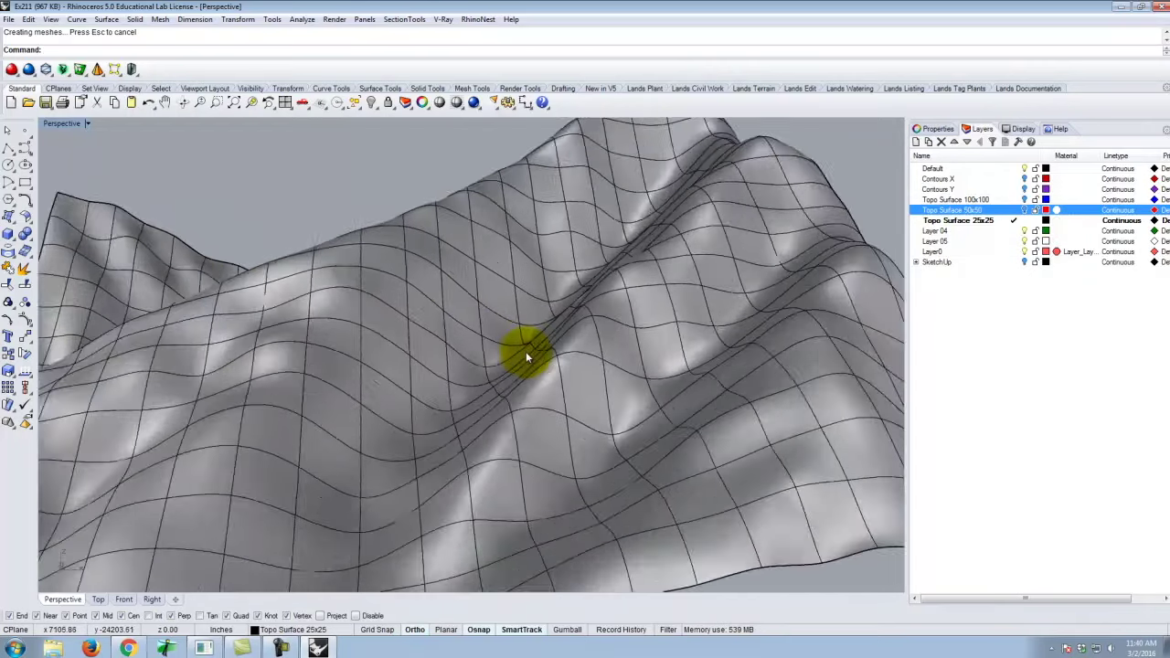
{"action": "left_click", "coordinate": [981, 223]}
{"action": "scroll", "coordinate": [553, 315], "scroll_direction": "down", "scroll_amount": 10}
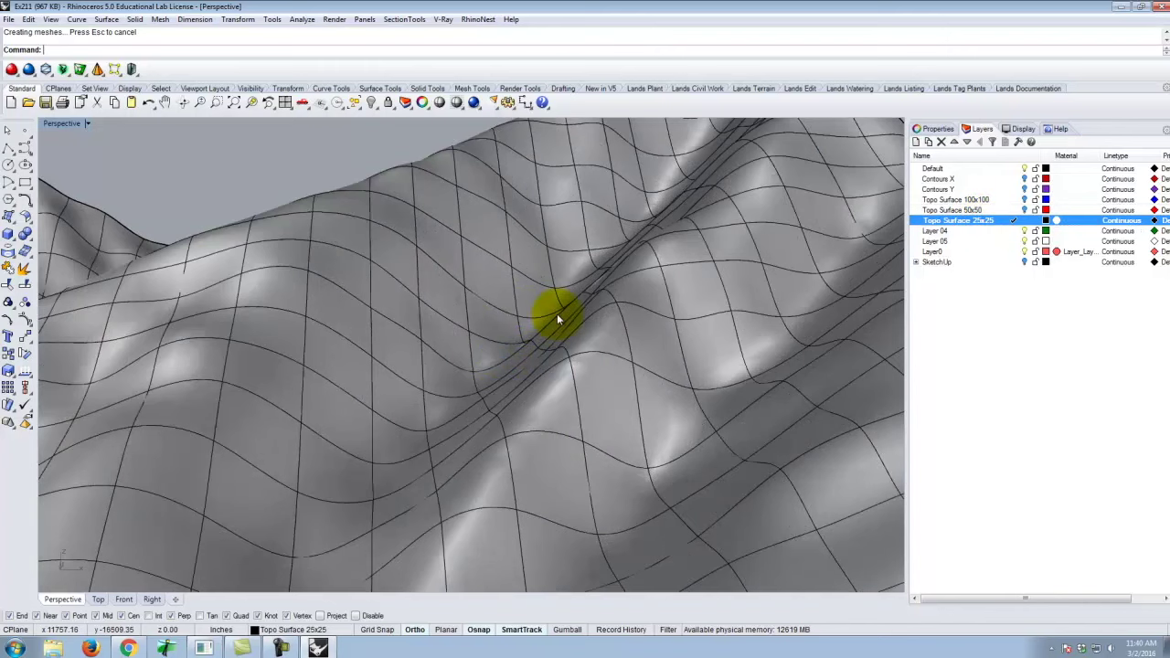
{"action": "left_click", "coordinate": [542, 325]}
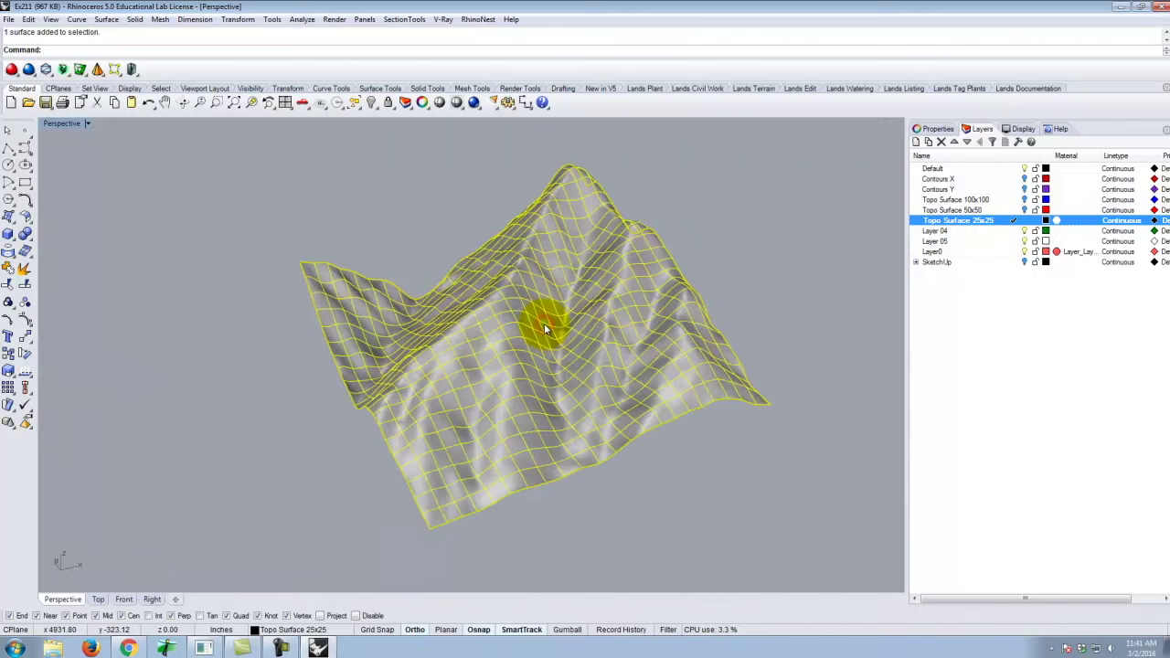
Rebuild the 25x25 surface with 10 points in U and 10 in V.
{"action": "type", "text": "Reu"}
{"action": "key", "text": "BackSpace"}
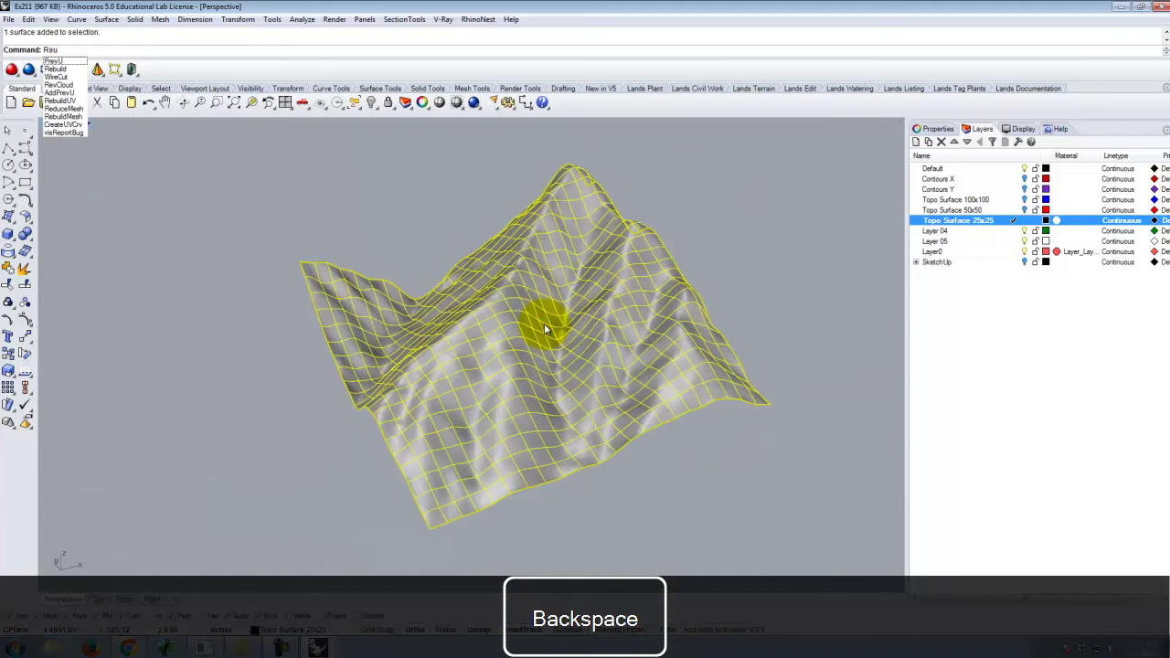
{"action": "type", "text": "build"}
{"action": "key", "text": "Return"}
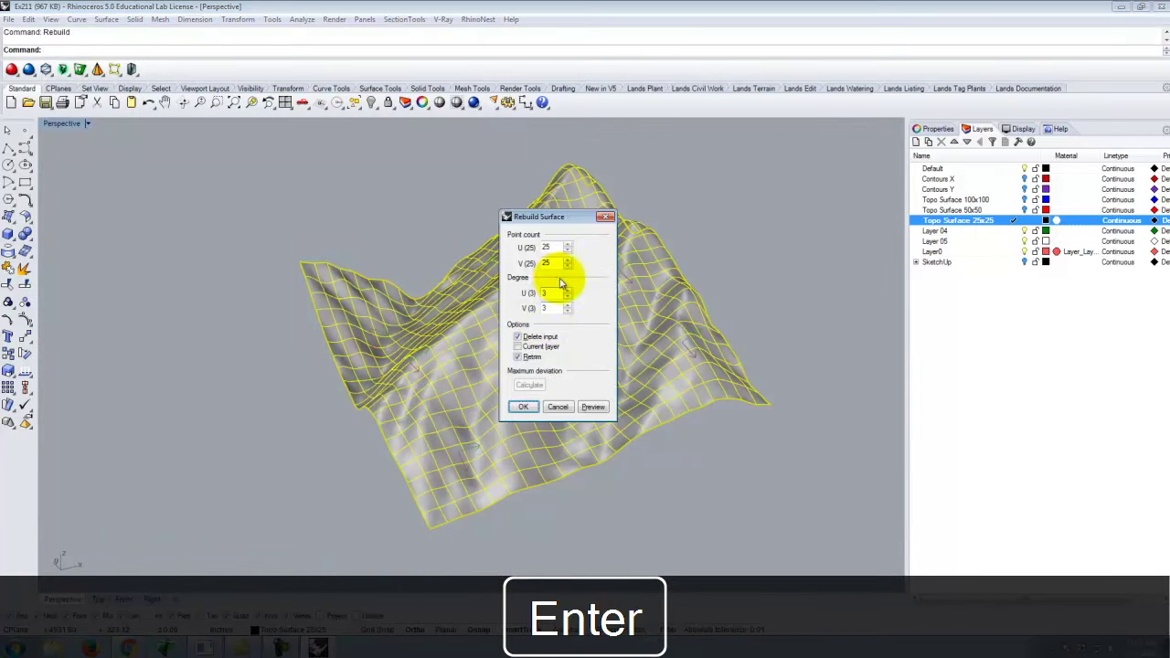
{"action": "double_click", "coordinate": [560, 247]}
{"action": "type", "text": "10"}
{"action": "key", "text": "Tab"}
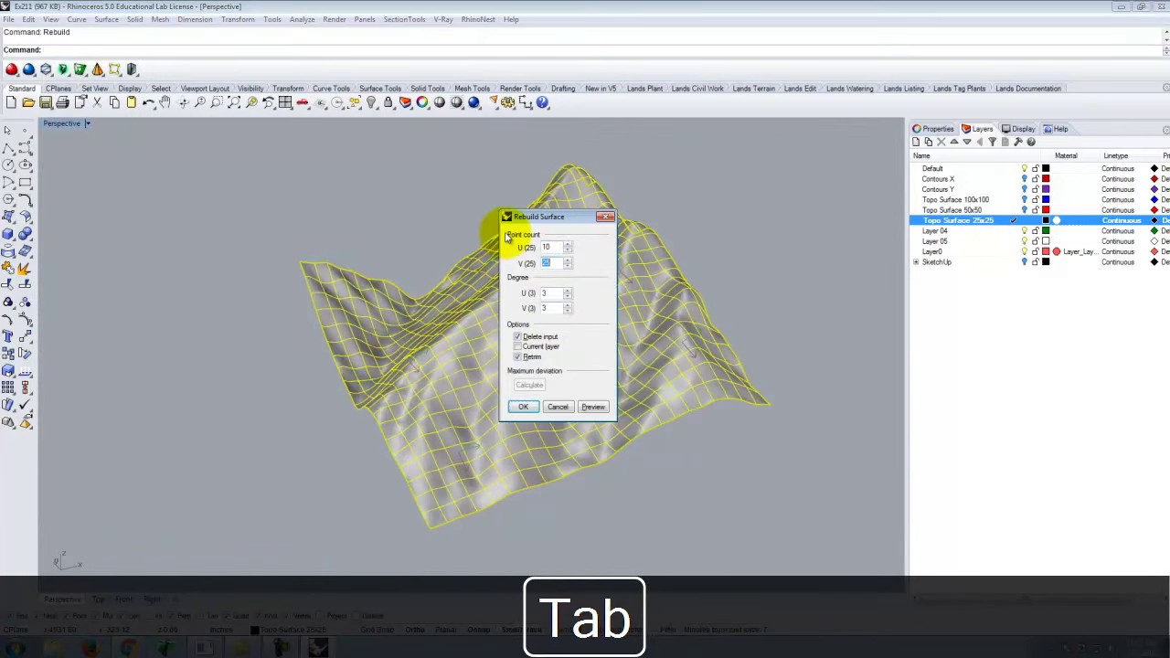
{"action": "type", "text": "10"}
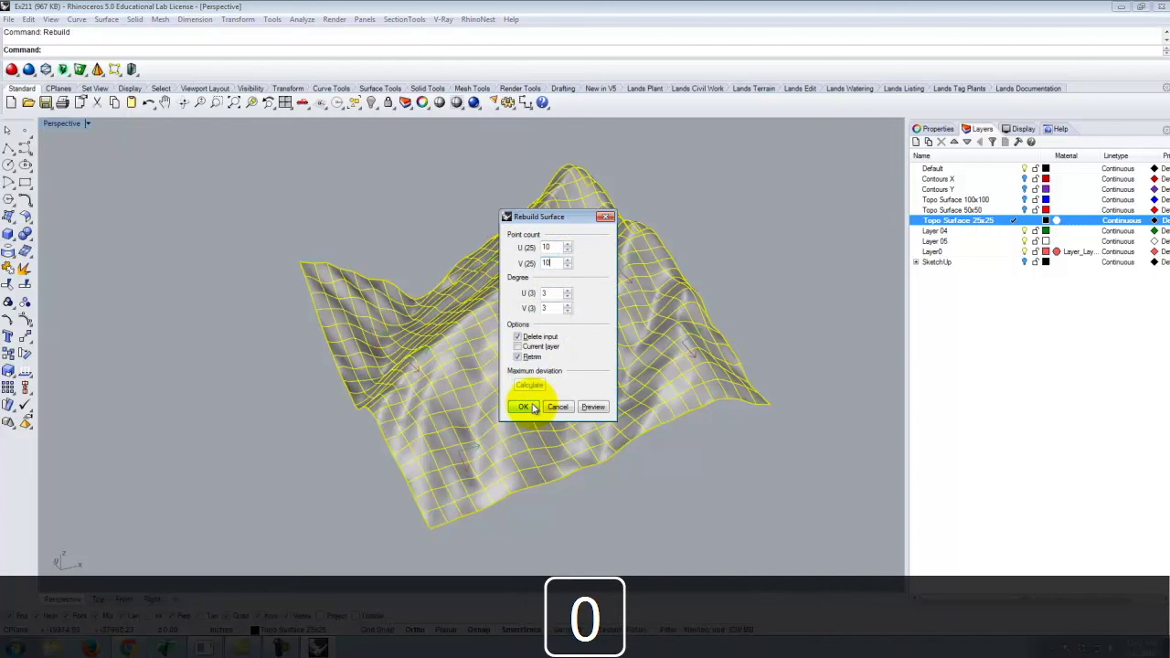
{"action": "left_click", "coordinate": [525, 407]}
Show Topo Surface 50x50 and make it current, hiding Topo Surface 25x25.
{"action": "right_click_drag", "start_coordinate": [630, 347], "coordinate": [747, 372]}
{"action": "left_click", "coordinate": [748, 372]}
{"action": "right_click_drag", "start_coordinate": [555, 369], "coordinate": [484, 262]}
{"action": "scroll", "coordinate": [740, 353], "scroll_direction": "up", "scroll_amount": 5}
{"action": "right_click_drag", "start_coordinate": [740, 353], "coordinate": [484, 354]}
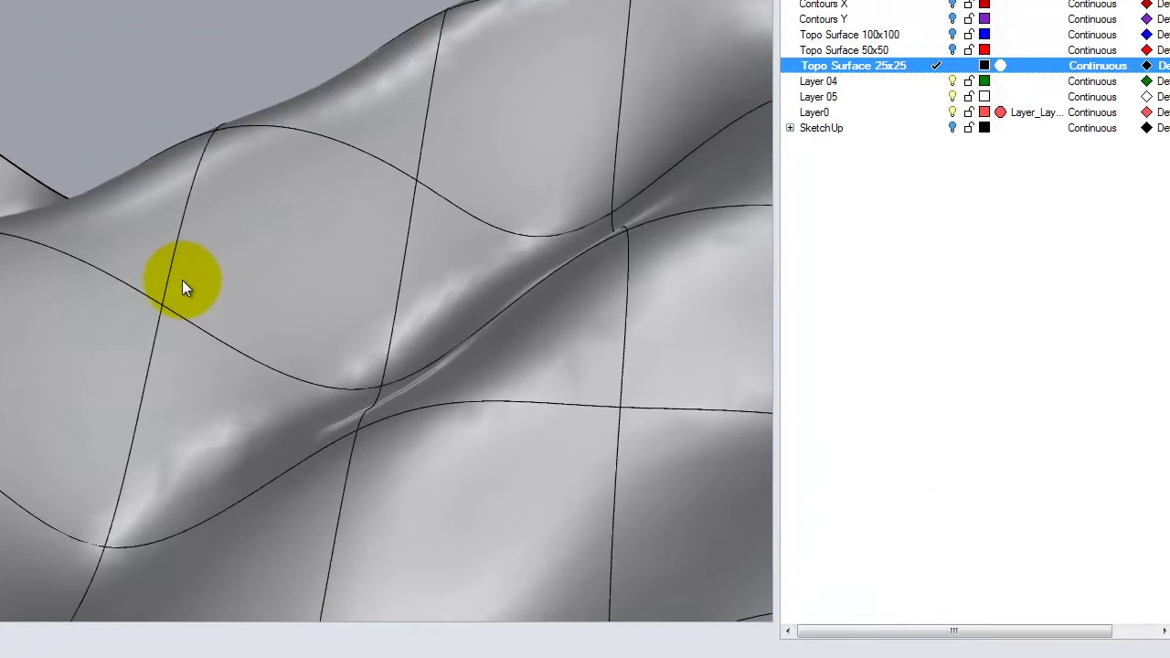
{"action": "left_click", "coordinate": [952, 50]}
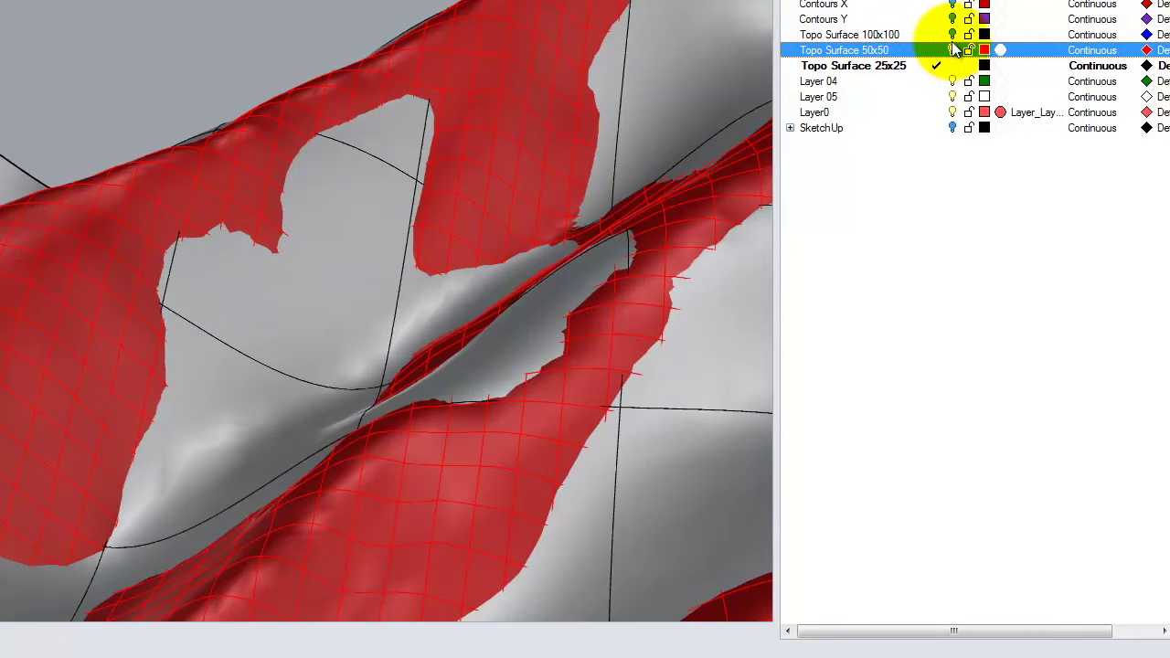
{"action": "left_click", "coordinate": [936, 50]}
{"action": "left_click", "coordinate": [952, 66]}
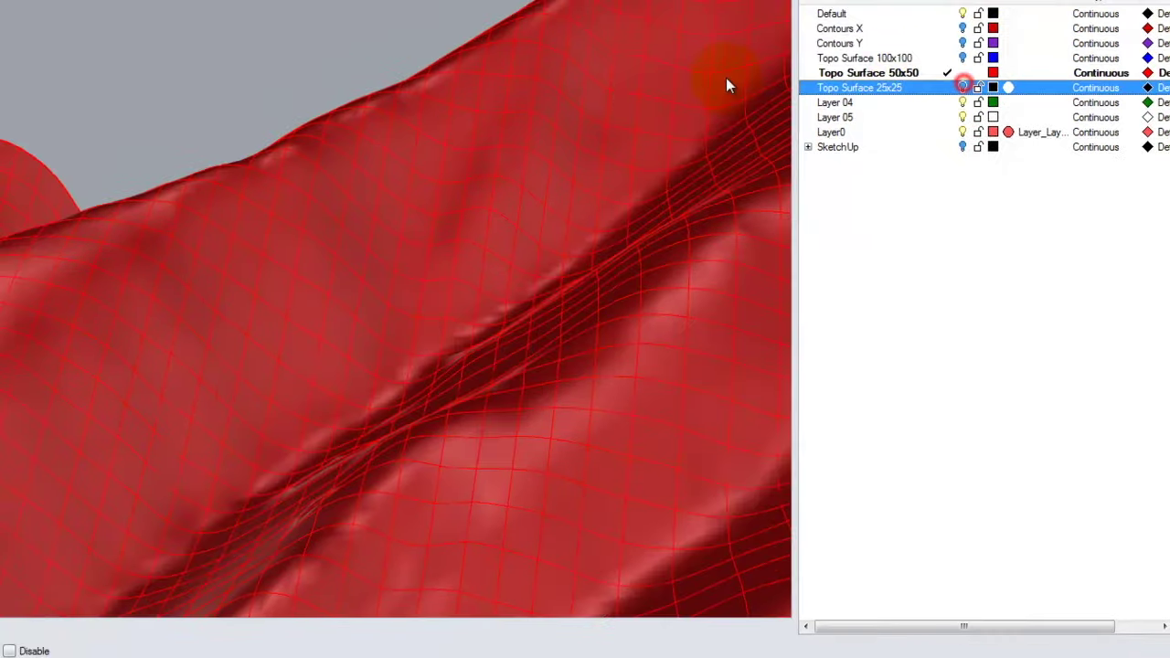
Orbit and zoom around the red 50x50 terrain to compare its grid.
{"action": "scroll", "coordinate": [205, 137], "scroll_direction": "down", "scroll_amount": 5}
{"action": "right_click_drag", "start_coordinate": [205, 138], "coordinate": [352, 207]}
{"action": "scroll", "coordinate": [305, 223], "scroll_direction": "up", "scroll_amount": 8}
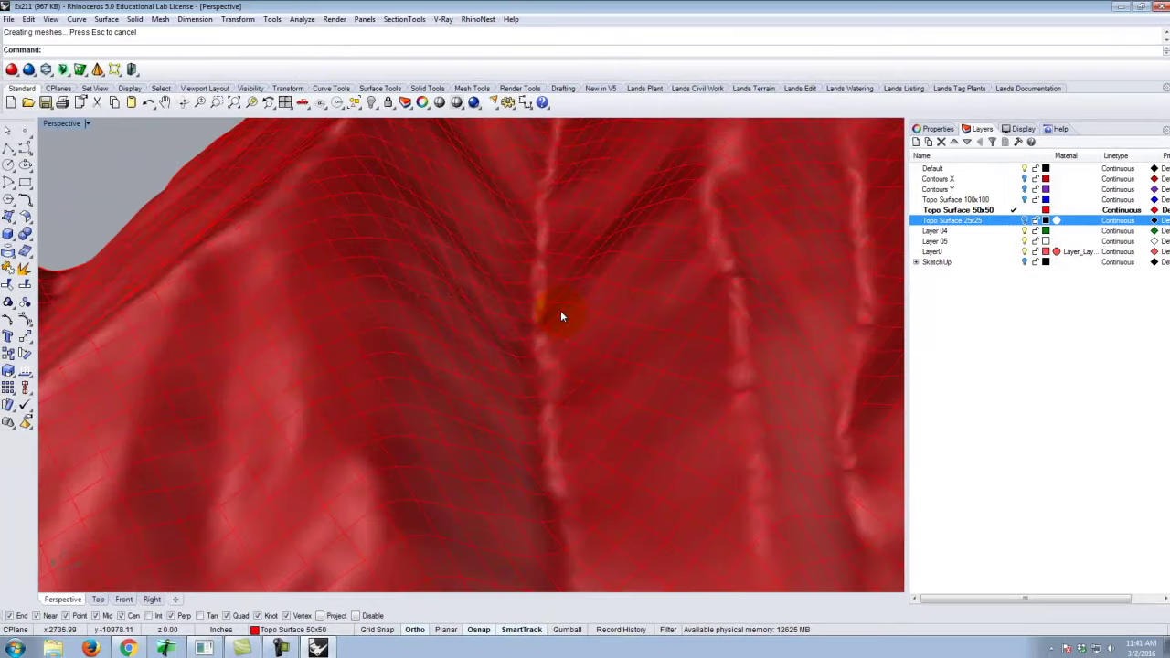
{"action": "right_click_drag", "start_coordinate": [562, 314], "coordinate": [640, 298]}
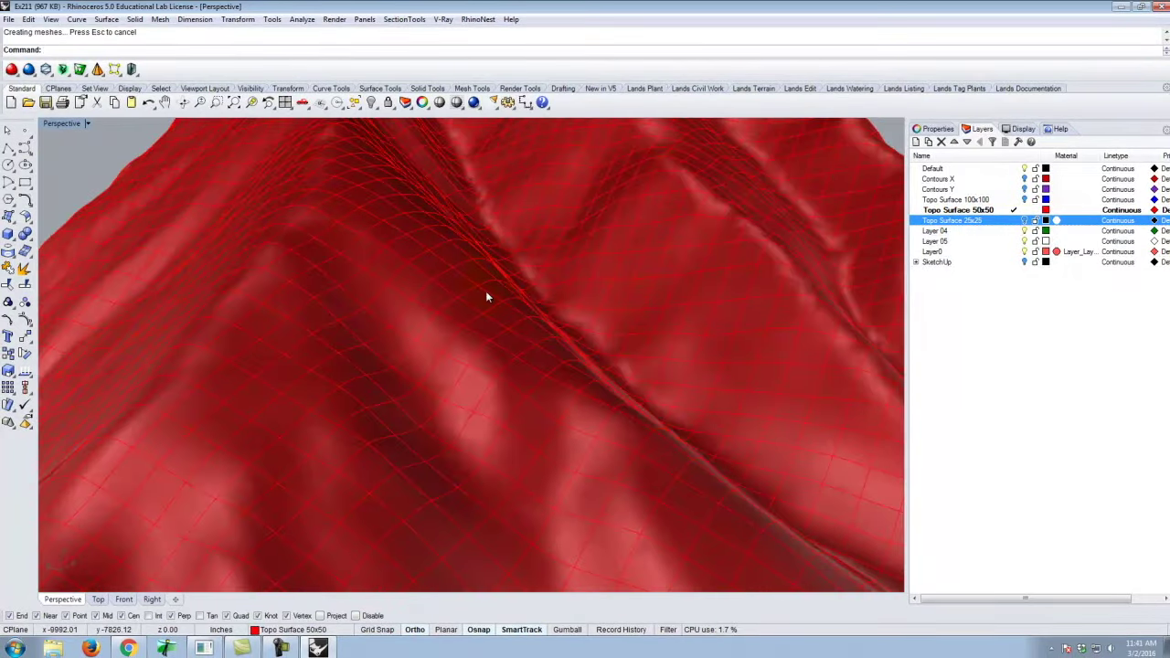
{"action": "scroll", "coordinate": [485, 290], "scroll_direction": "down", "scroll_amount": 5}
{"action": "scroll", "coordinate": [416, 254], "scroll_direction": "up", "scroll_amount": 2}
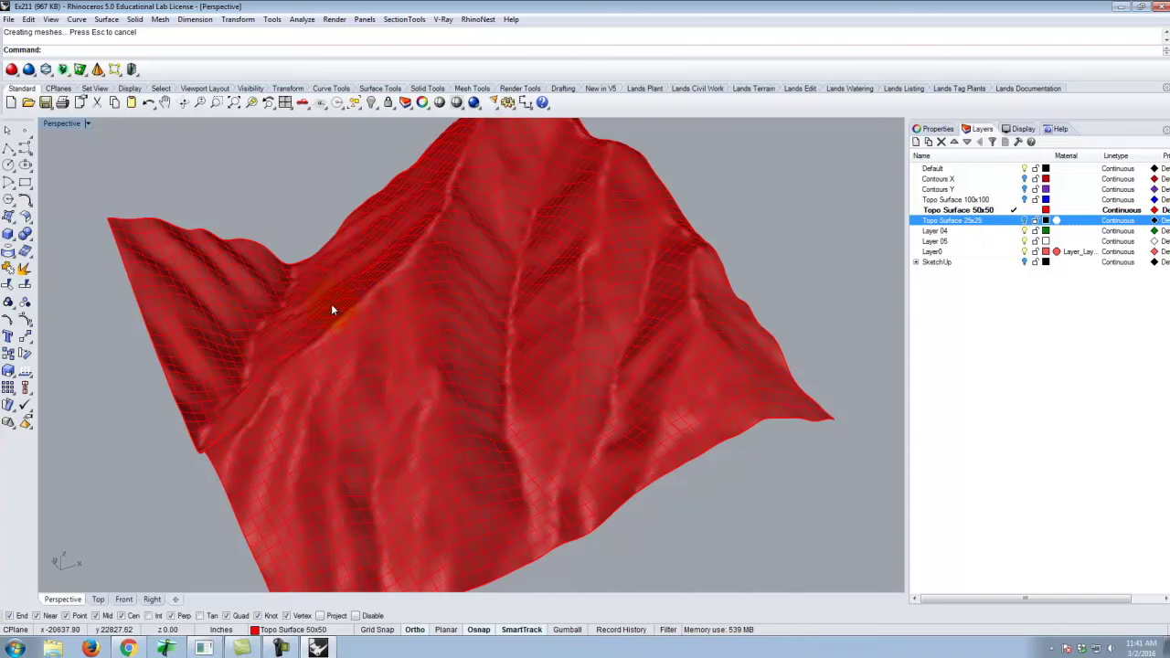
{"action": "scroll", "coordinate": [335, 308], "scroll_direction": "down", "scroll_amount": 4}
{"action": "right_click_drag", "start_coordinate": [496, 348], "coordinate": [532, 366]}
{"action": "left_click", "coordinate": [485, 316]}
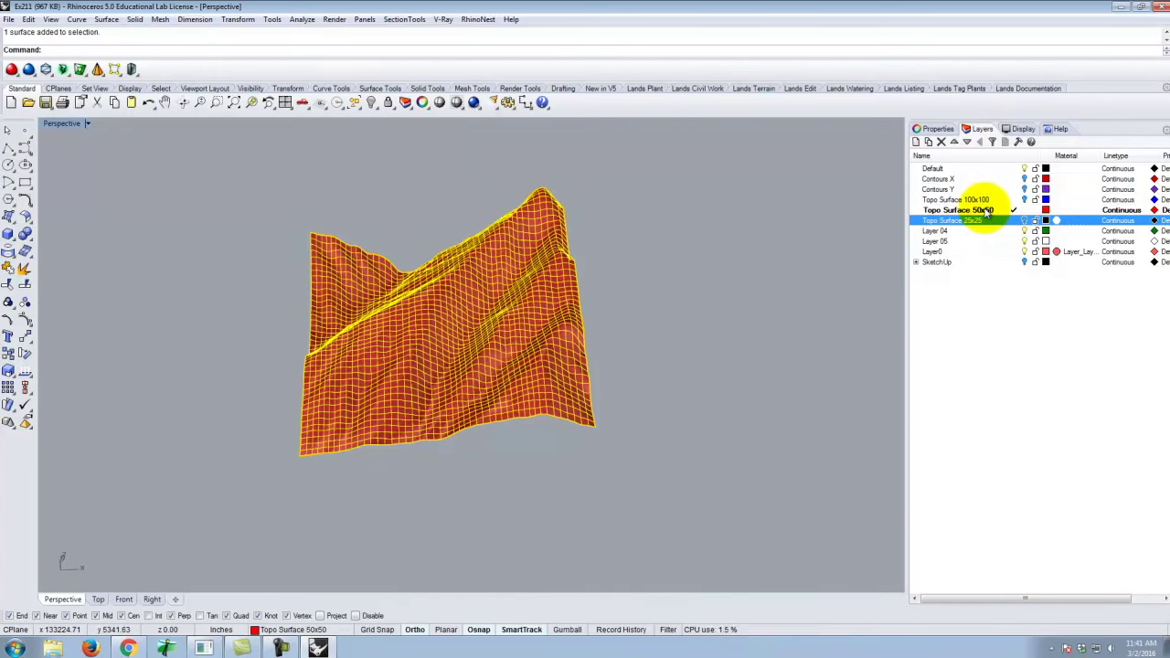
{"action": "left_click", "coordinate": [694, 318]}
{"action": "right_click_drag", "start_coordinate": [416, 341], "coordinate": [363, 351]}
{"action": "scroll", "coordinate": [470, 347], "scroll_direction": "up", "scroll_amount": 10}
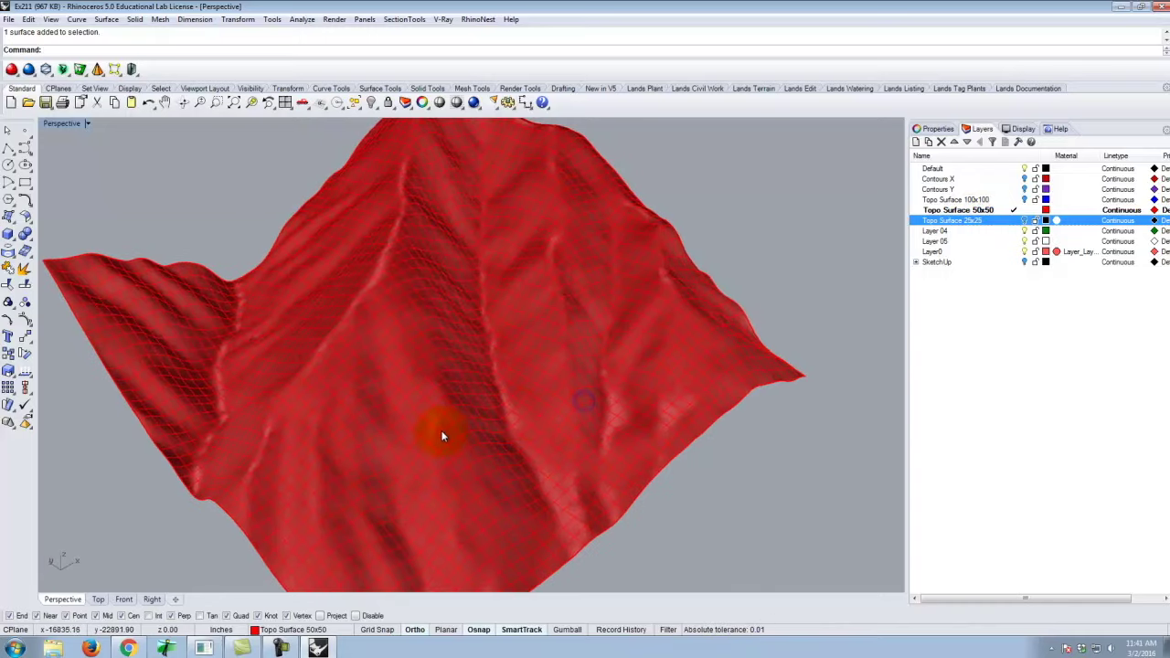
{"action": "scroll", "coordinate": [429, 428], "scroll_direction": "down", "scroll_amount": 5}
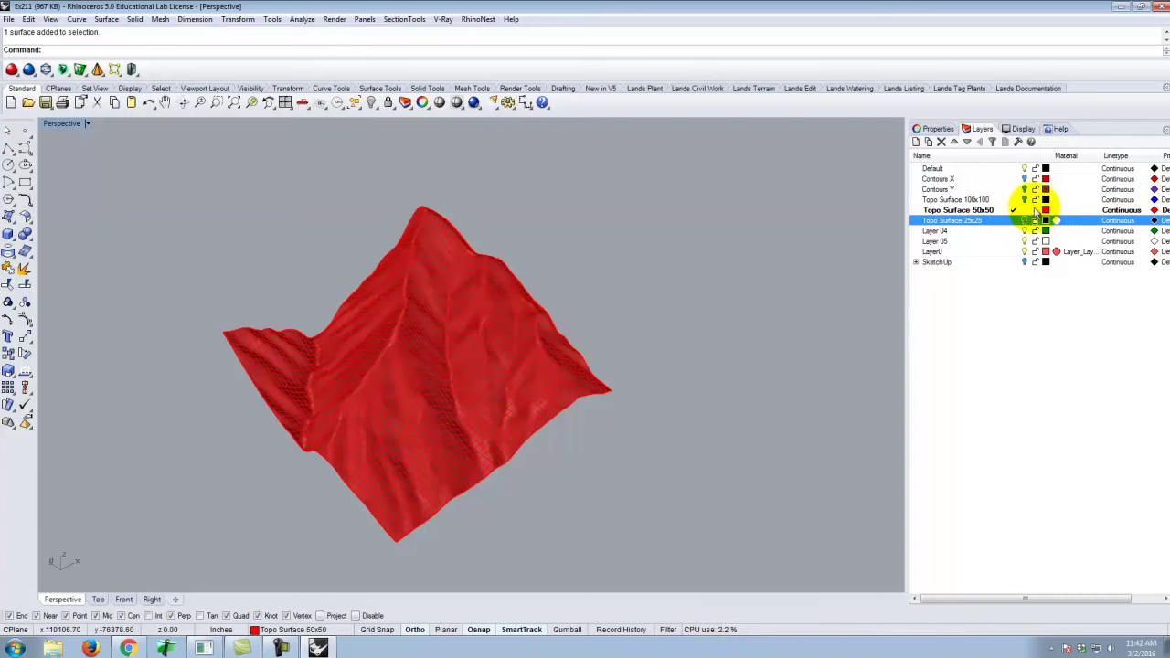
Rename Layer 04 to 'Topo Lines' and make it the current layer.
{"action": "left_click", "coordinate": [940, 231]}
{"action": "left_click", "coordinate": [940, 231]}
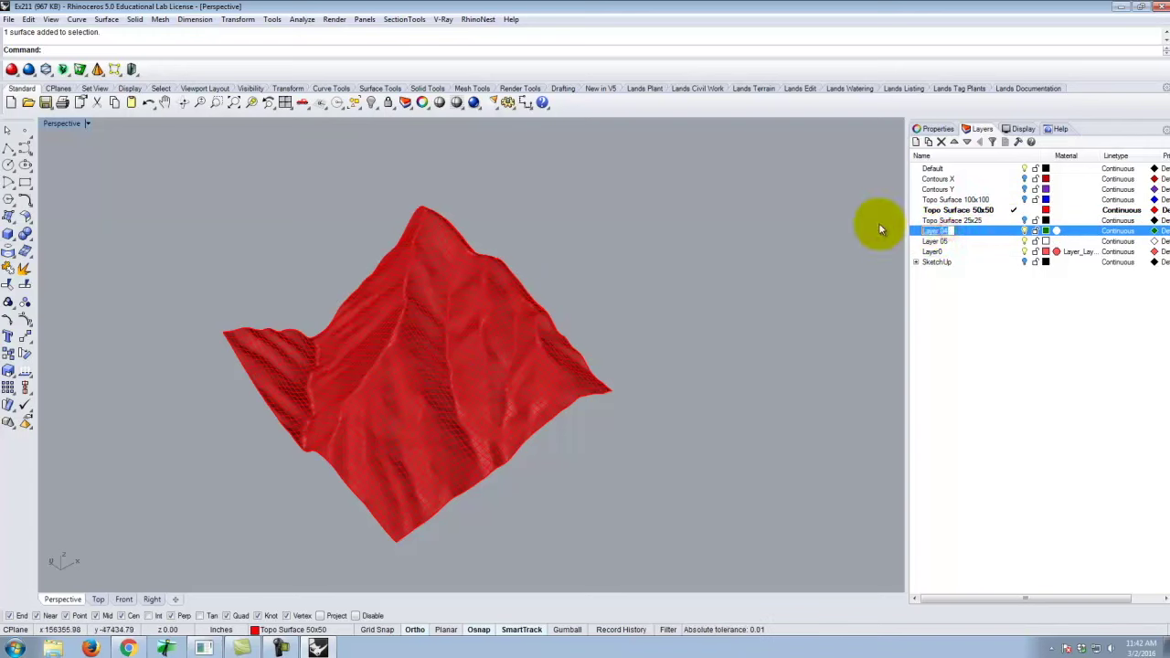
{"action": "type", "text": "Topo Lines"}
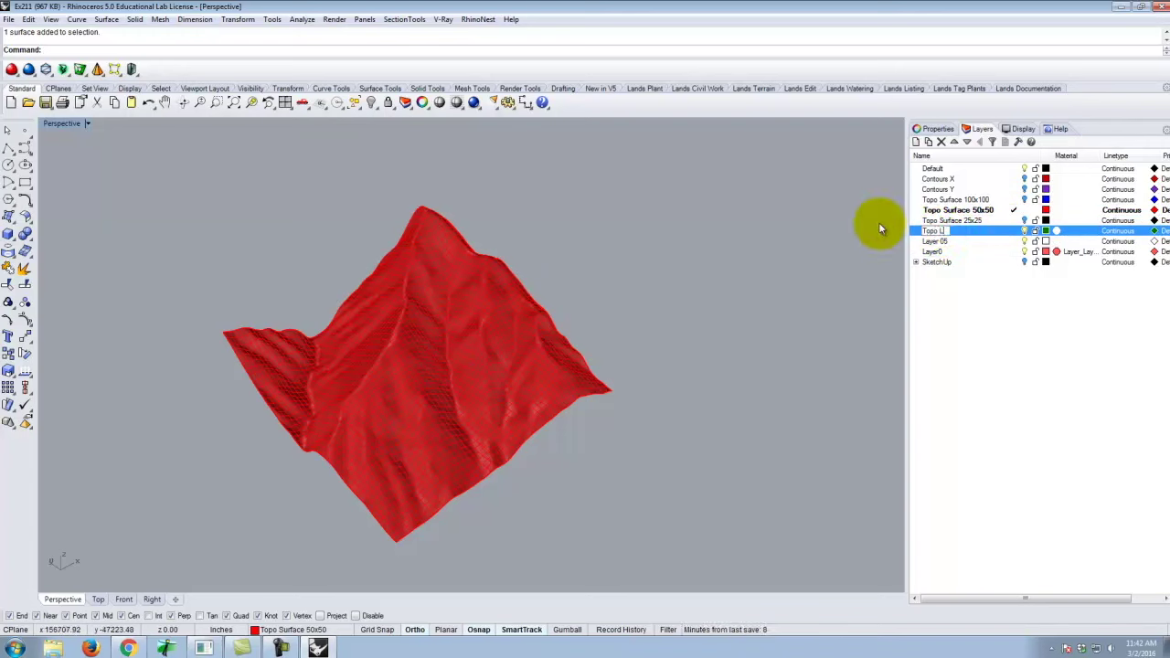
{"action": "left_click", "coordinate": [1012, 230]}
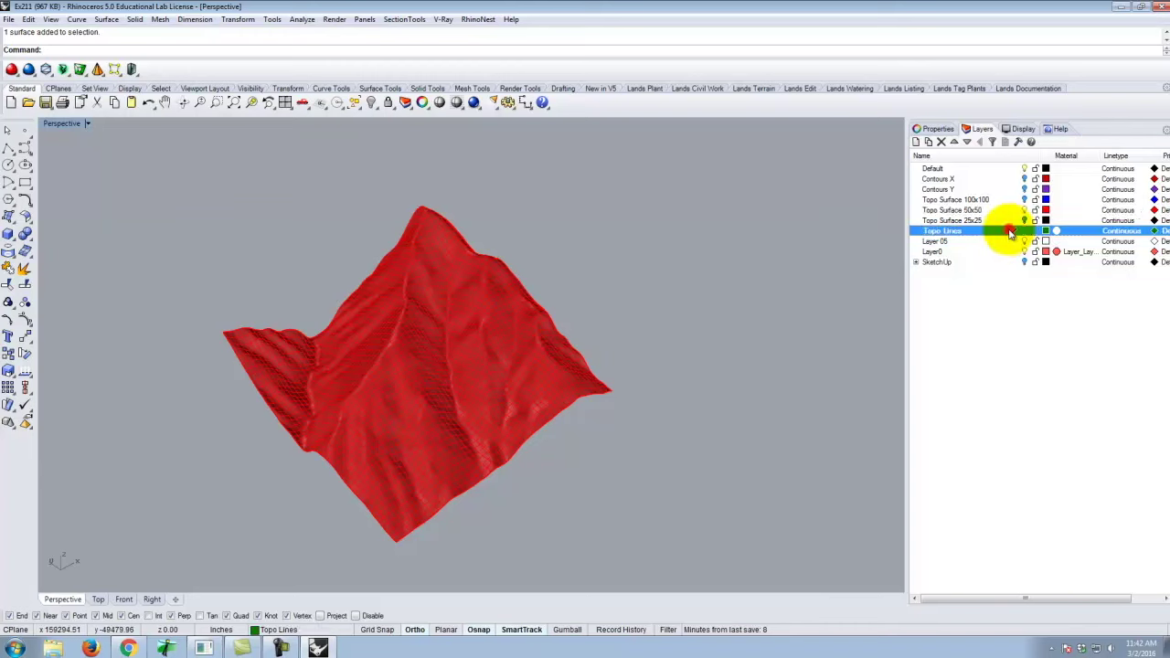
{"action": "right_click_drag", "start_coordinate": [667, 331], "coordinate": [637, 303]}
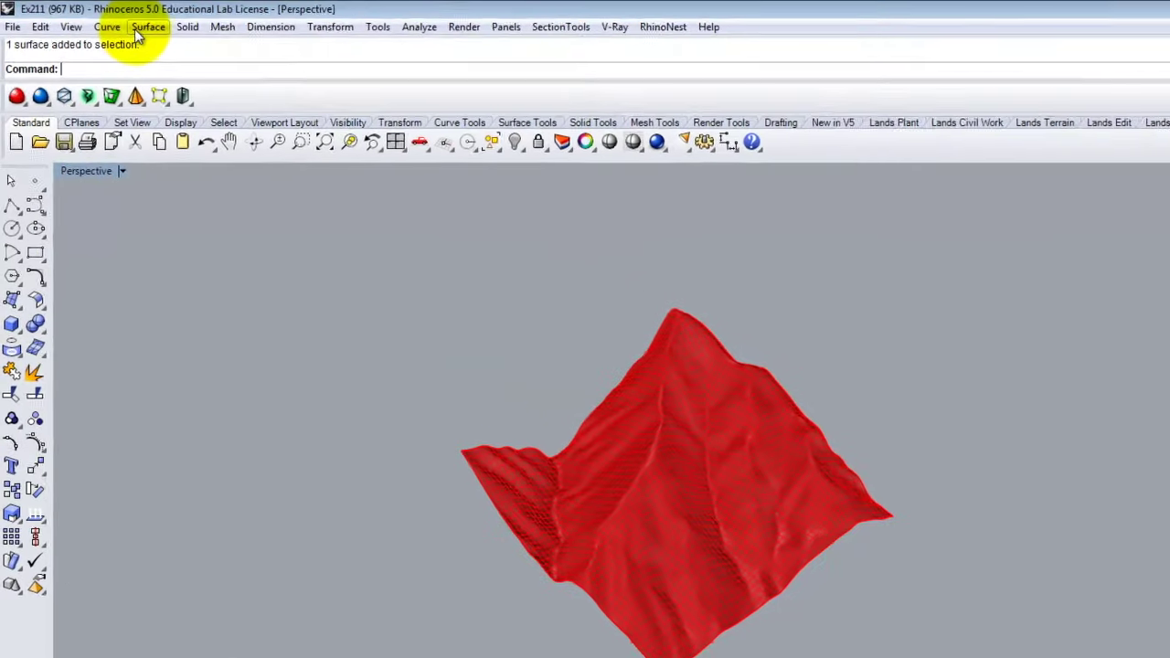
Contour the terrain mesh vertically at 20-foot spacing, direction set in Front view.
{"action": "left_click", "coordinate": [107, 27]}
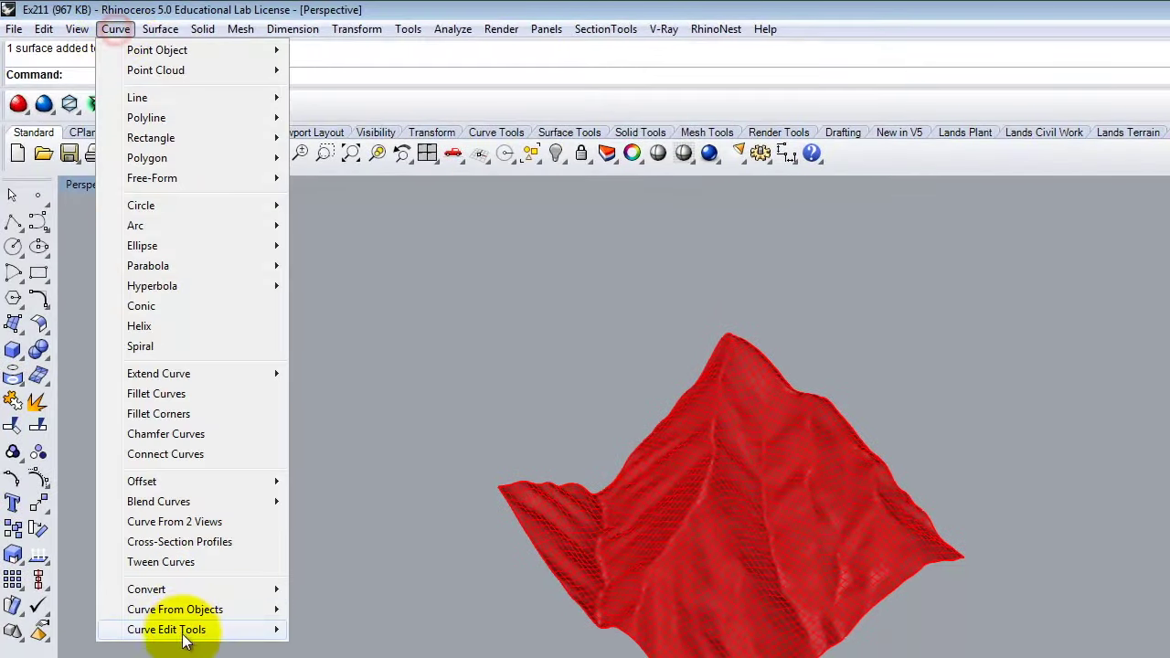
{"action": "mouse_move", "coordinate": [168, 567]}
{"action": "mouse_move", "coordinate": [179, 610]}
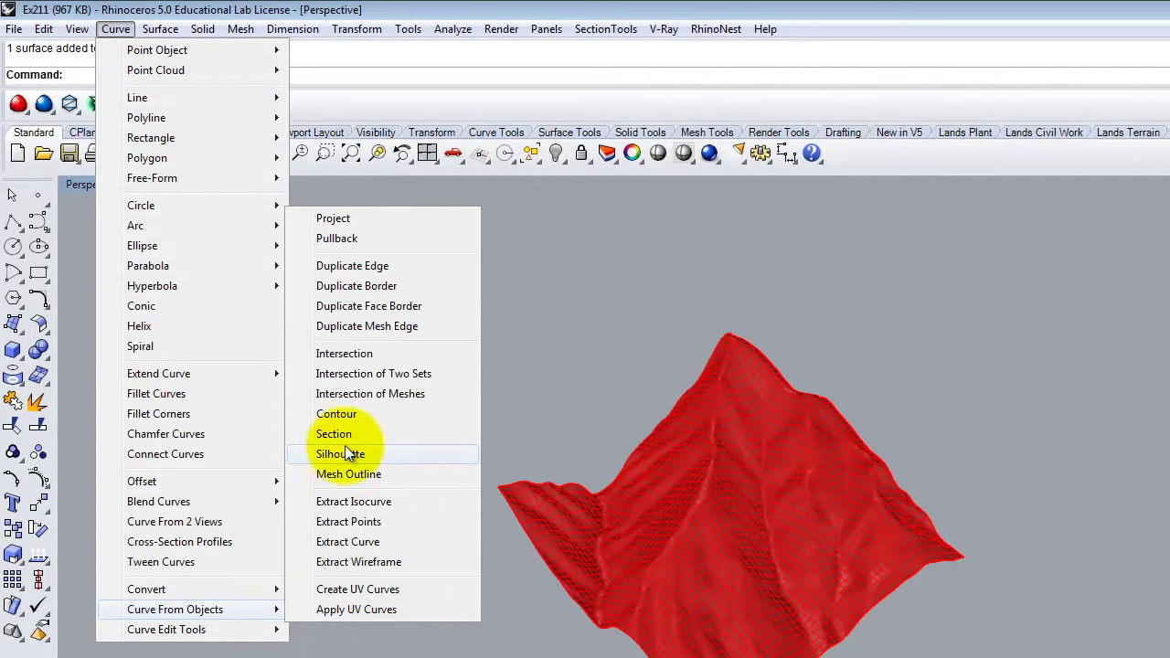
{"action": "left_click", "coordinate": [343, 414]}
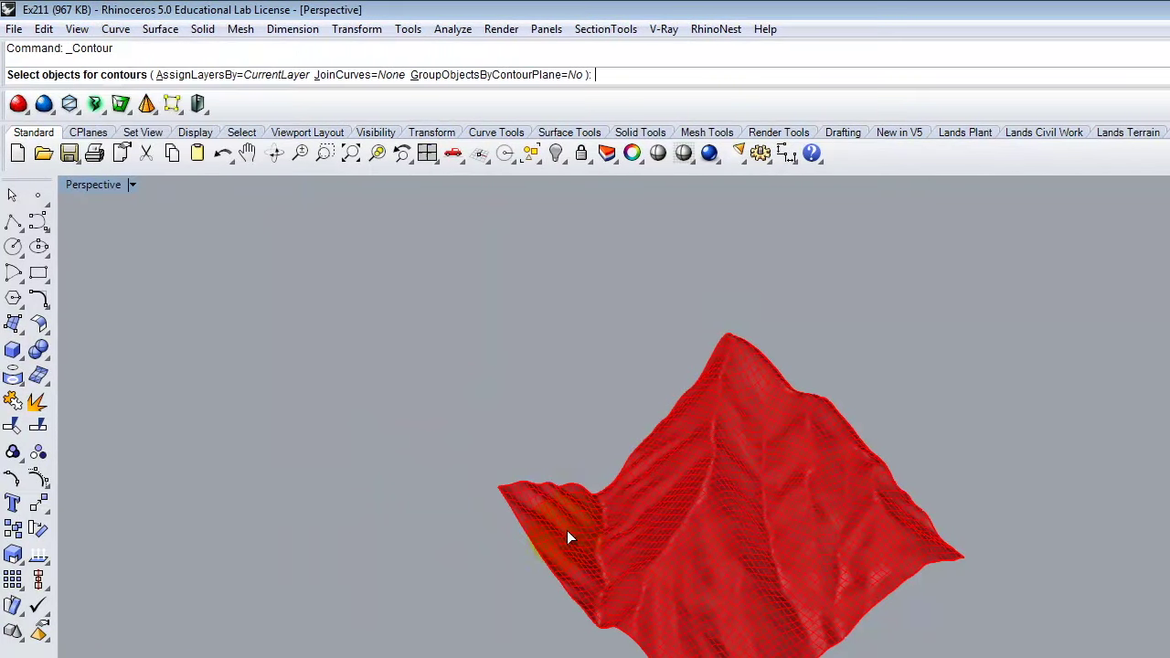
{"action": "left_click", "coordinate": [717, 562]}
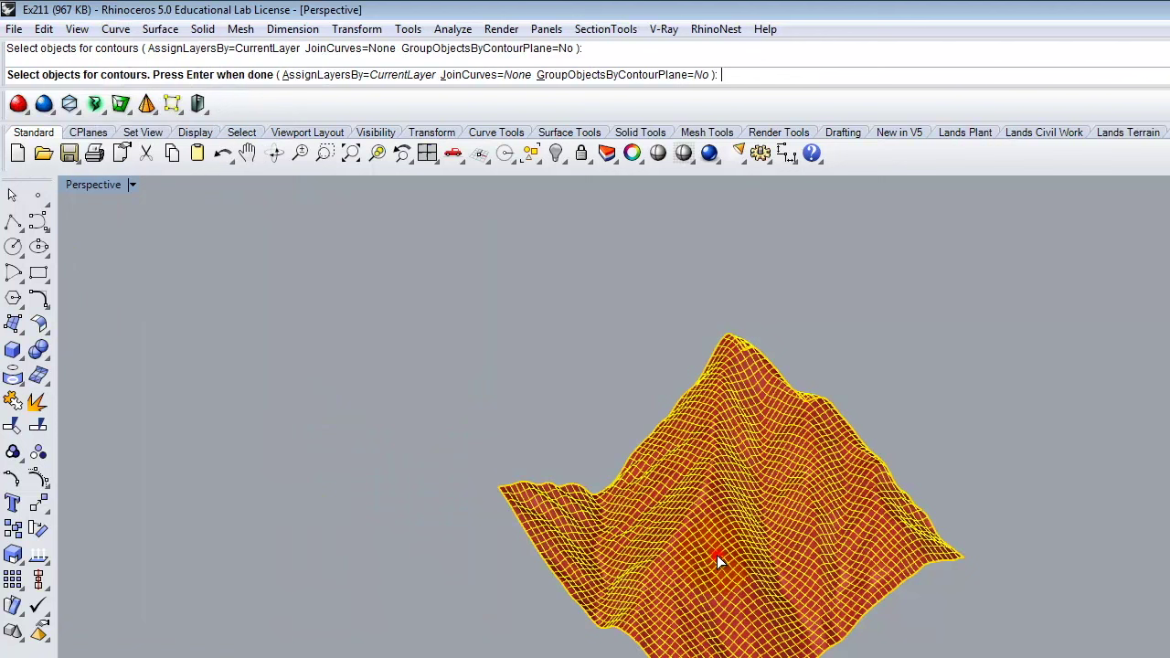
{"action": "key", "text": "Return"}
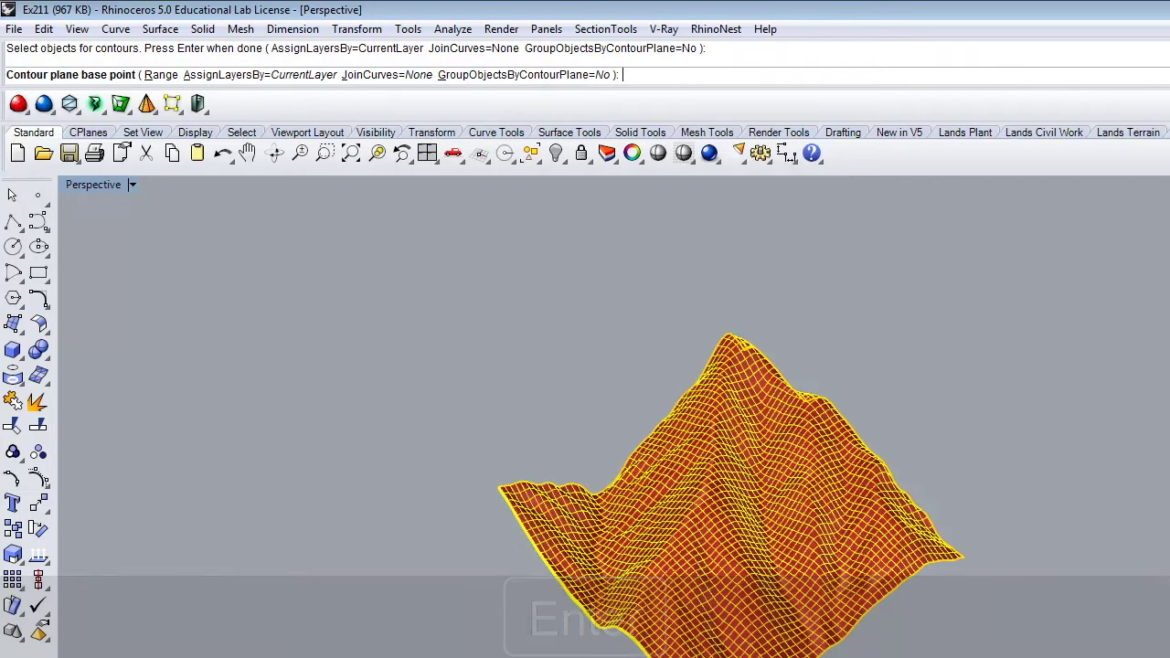
{"action": "left_click", "coordinate": [488, 611]}
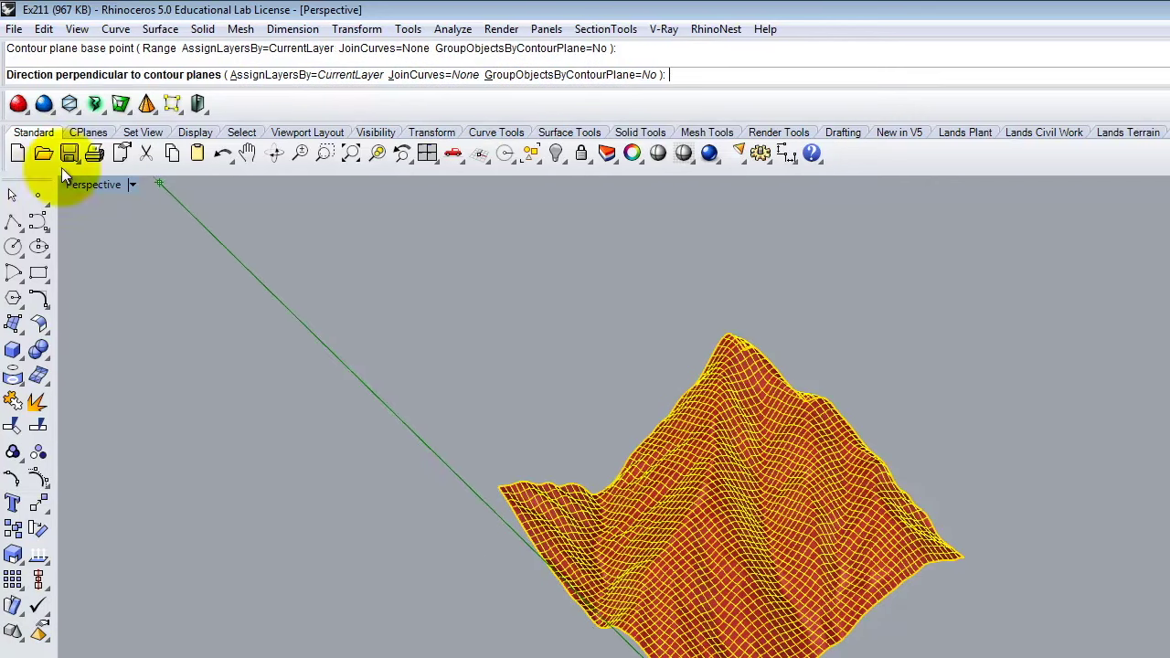
{"action": "left_click", "coordinate": [112, 184]}
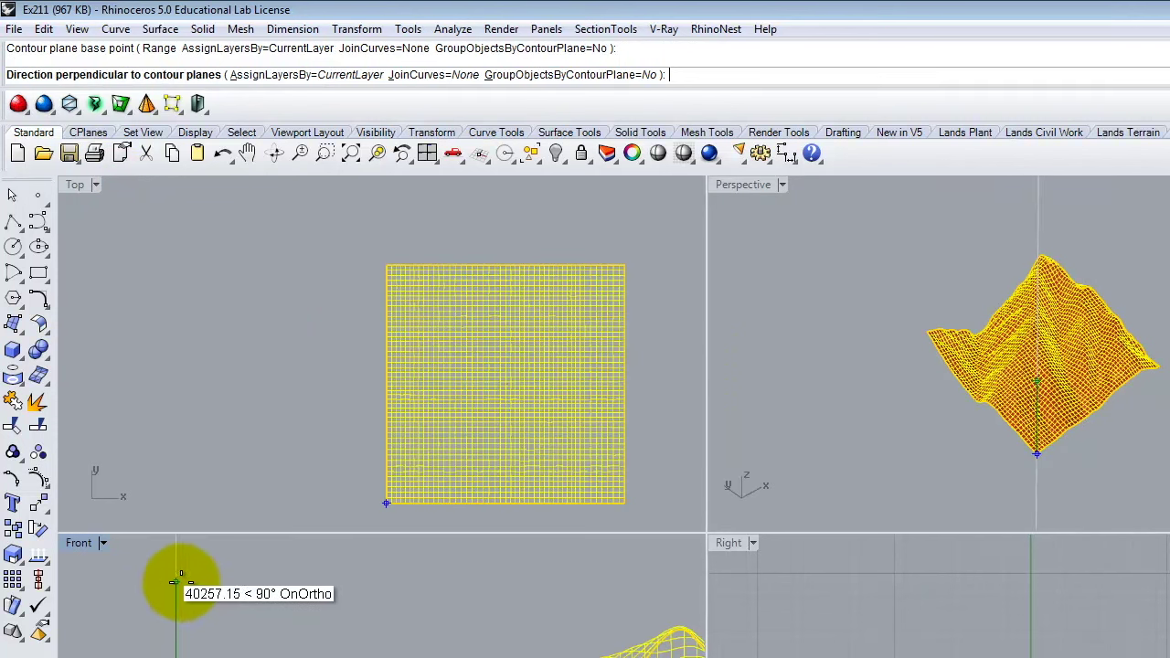
{"action": "left_click", "coordinate": [222, 576]}
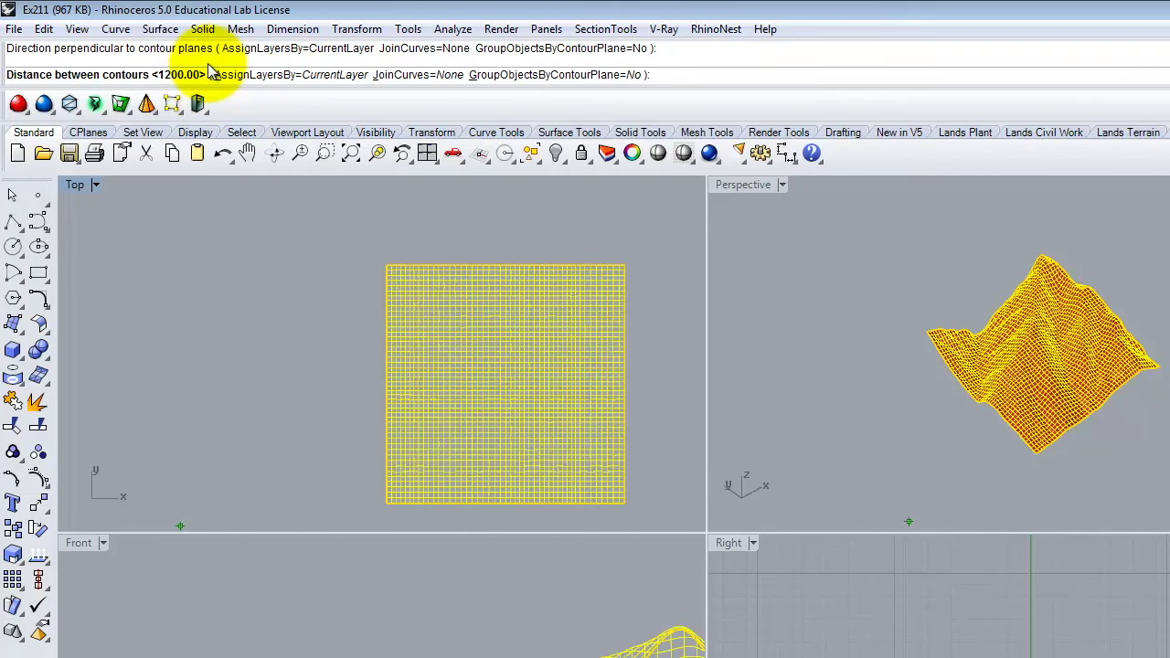
{"action": "type", "text": "20"}
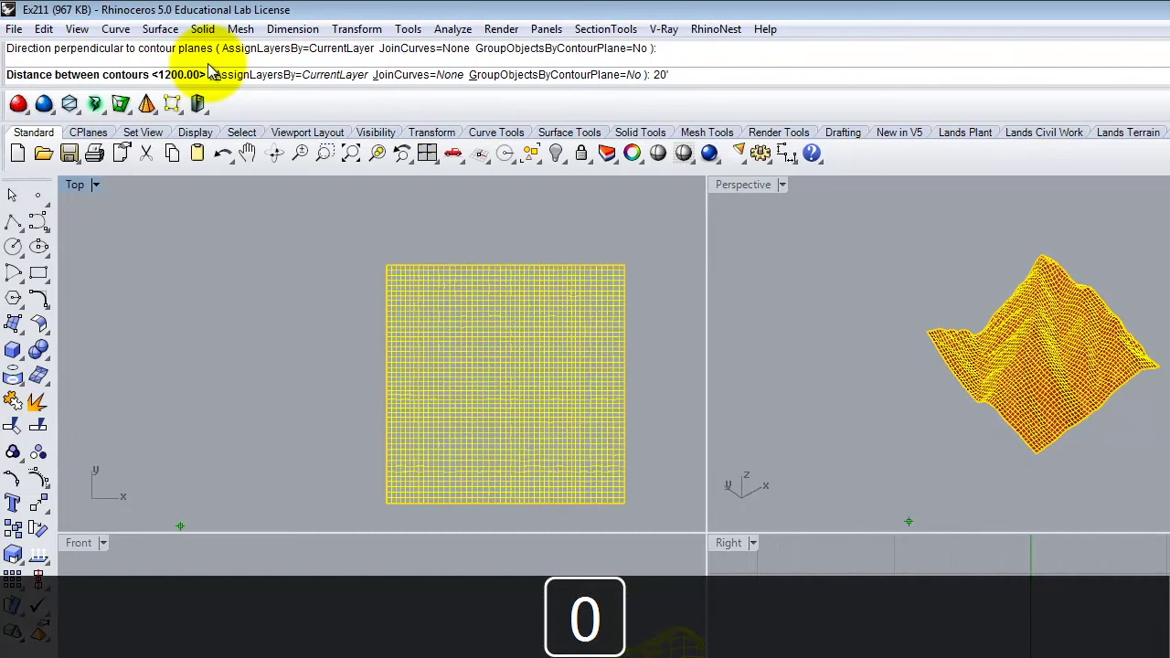
{"action": "key", "text": "Return"}
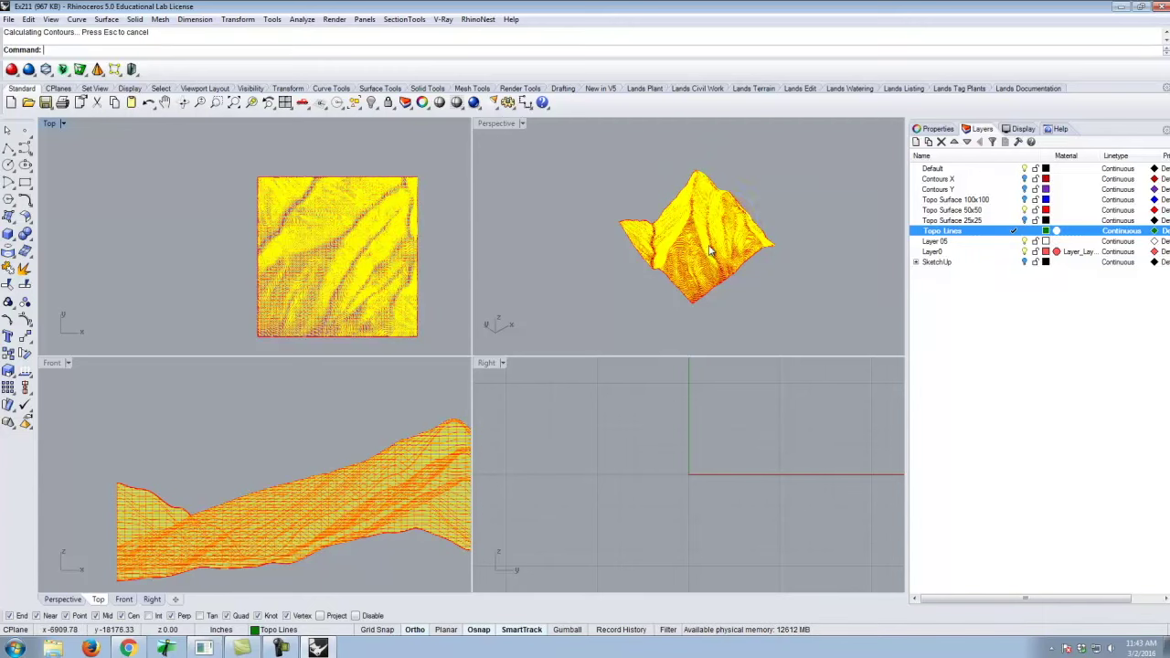
{"action": "scroll", "coordinate": [711, 249], "scroll_direction": "up", "scroll_amount": 5}
{"action": "right_click_drag", "start_coordinate": [710, 249], "coordinate": [673, 275]}
Zoom and orbit the Front and maximized Perspective views to inspect the contours.
{"action": "right_click_drag", "start_coordinate": [321, 522], "coordinate": [219, 437], "text": "ctrl"}
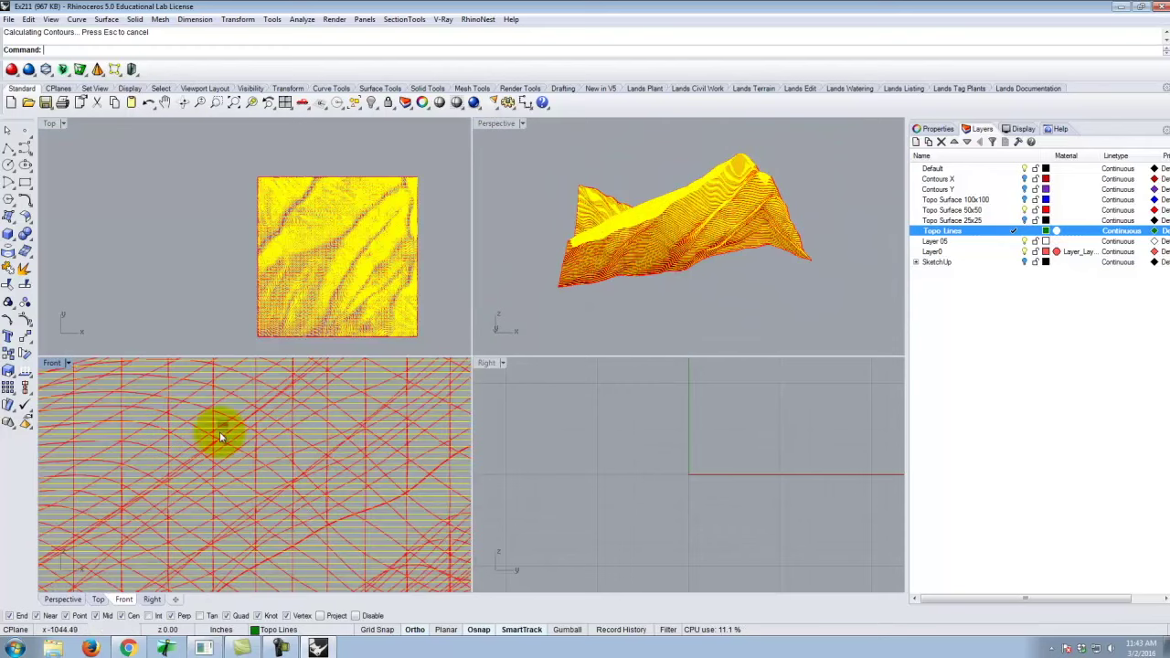
{"action": "right_click_drag", "start_coordinate": [348, 478], "coordinate": [338, 517], "text": "ctrl"}
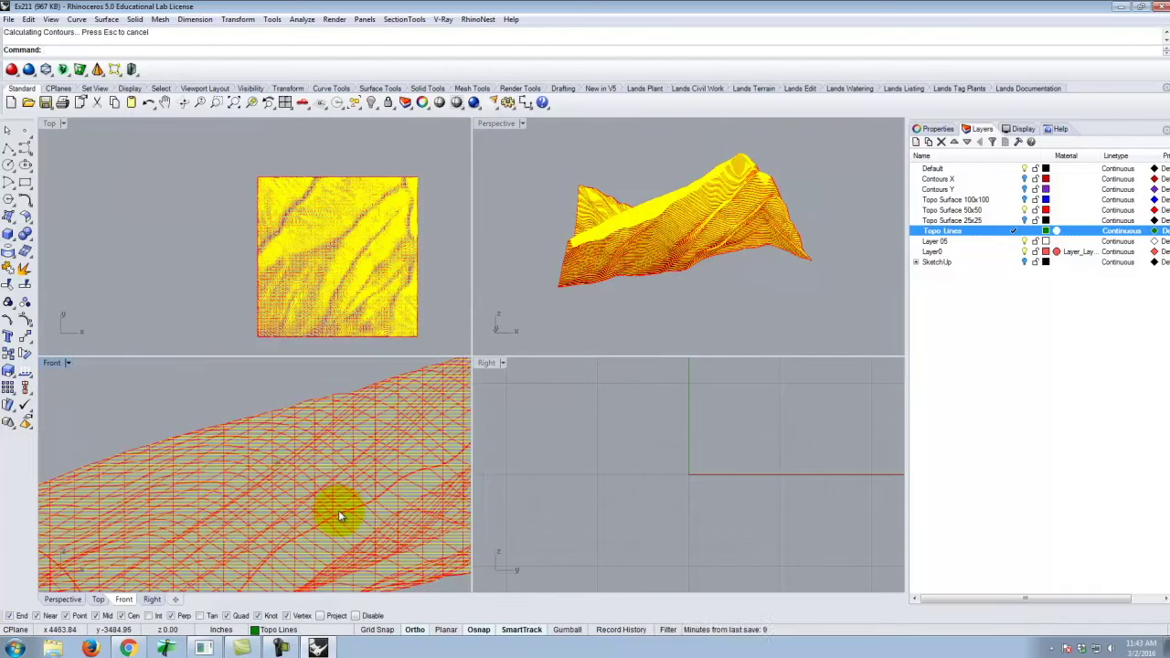
{"action": "right_click_drag", "start_coordinate": [682, 339], "coordinate": [619, 308]}
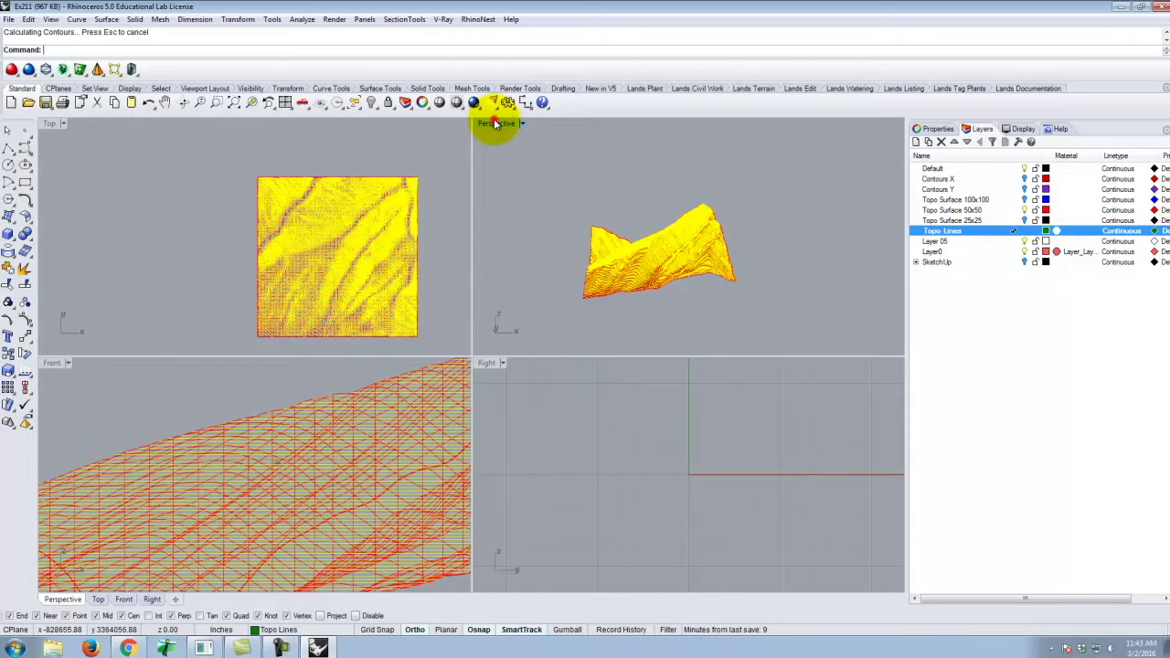
{"action": "double_click", "coordinate": [495, 123]}
{"action": "scroll", "coordinate": [418, 418], "scroll_direction": "up", "scroll_amount": 5}
{"action": "right_click_drag", "start_coordinate": [418, 418], "coordinate": [590, 413], "text": "ctrl"}
{"action": "right_click_drag", "start_coordinate": [477, 400], "coordinate": [523, 371]}
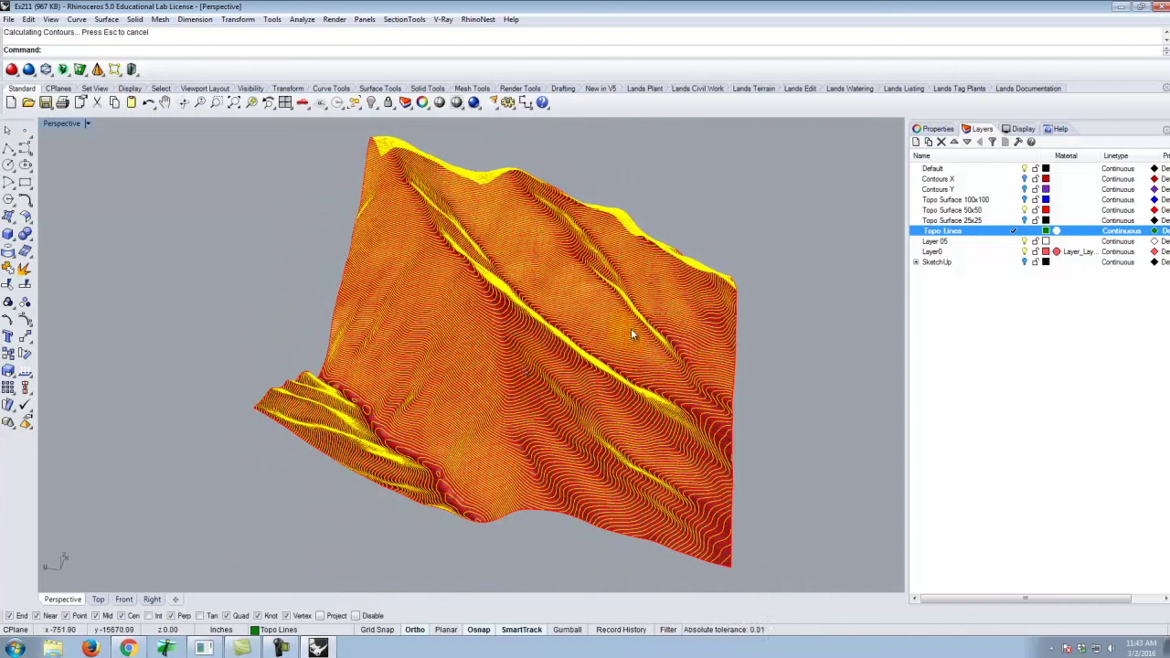
Make Layer 05 the current layer and begin renaming it.
{"action": "left_click", "coordinate": [757, 354]}
{"action": "right_click_drag", "start_coordinate": [858, 363], "coordinate": [585, 356]}
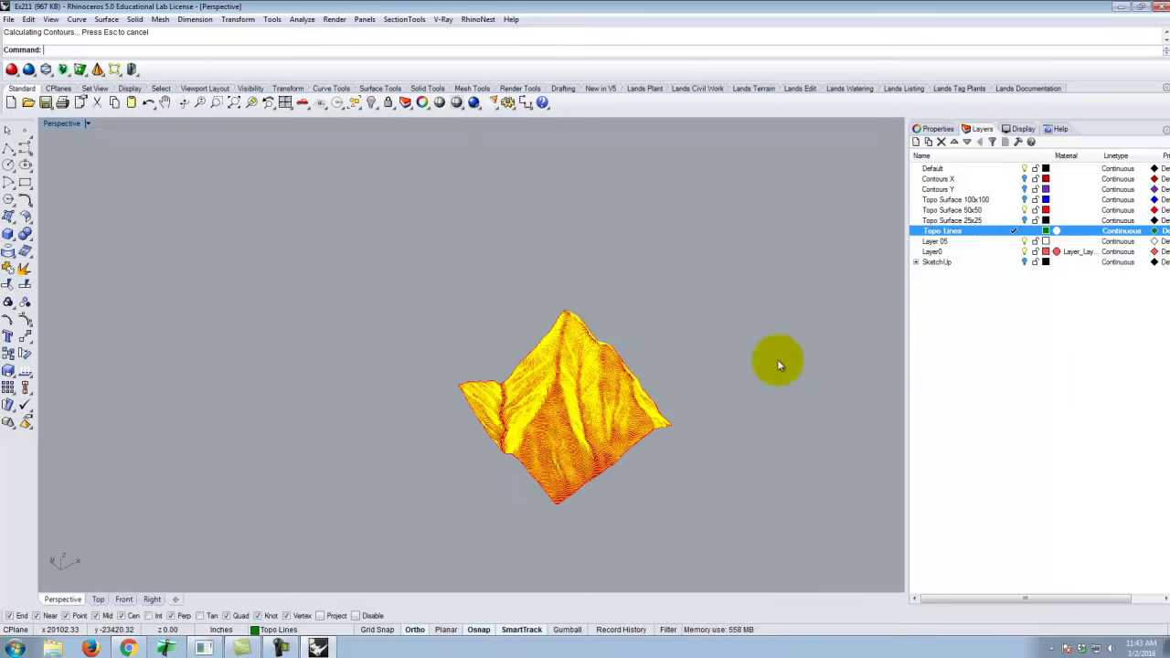
{"action": "double_click", "coordinate": [941, 242]}
{"action": "left_click", "coordinate": [948, 241]}
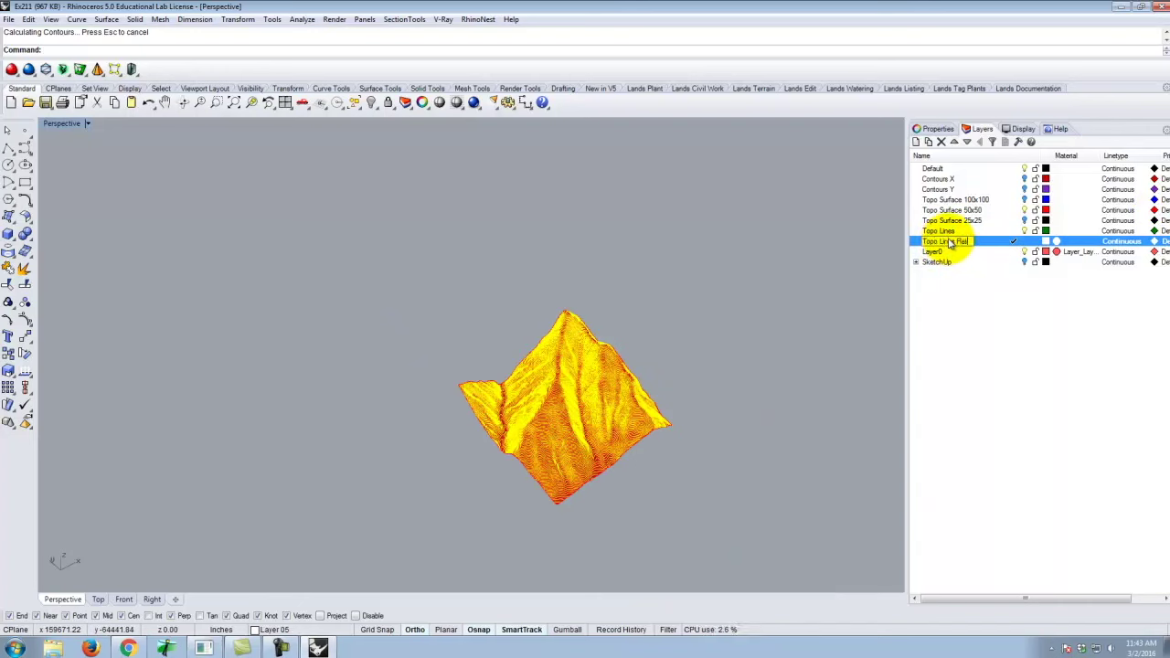
Rename Layer 05 to 'Topo Lines Flat' and draw a corner-to-corner plane around the terrain.
{"action": "type", "text": "Topo Lines Flat"}
{"action": "left_click", "coordinate": [987, 326]}
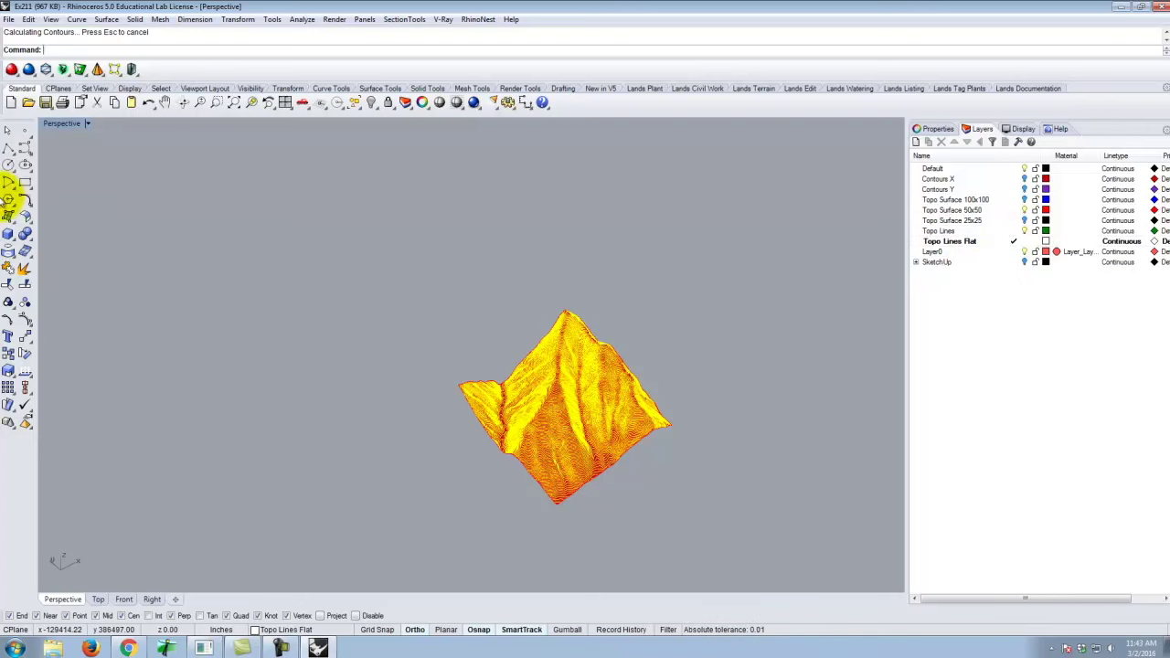
{"action": "left_click", "coordinate": [7, 218]}
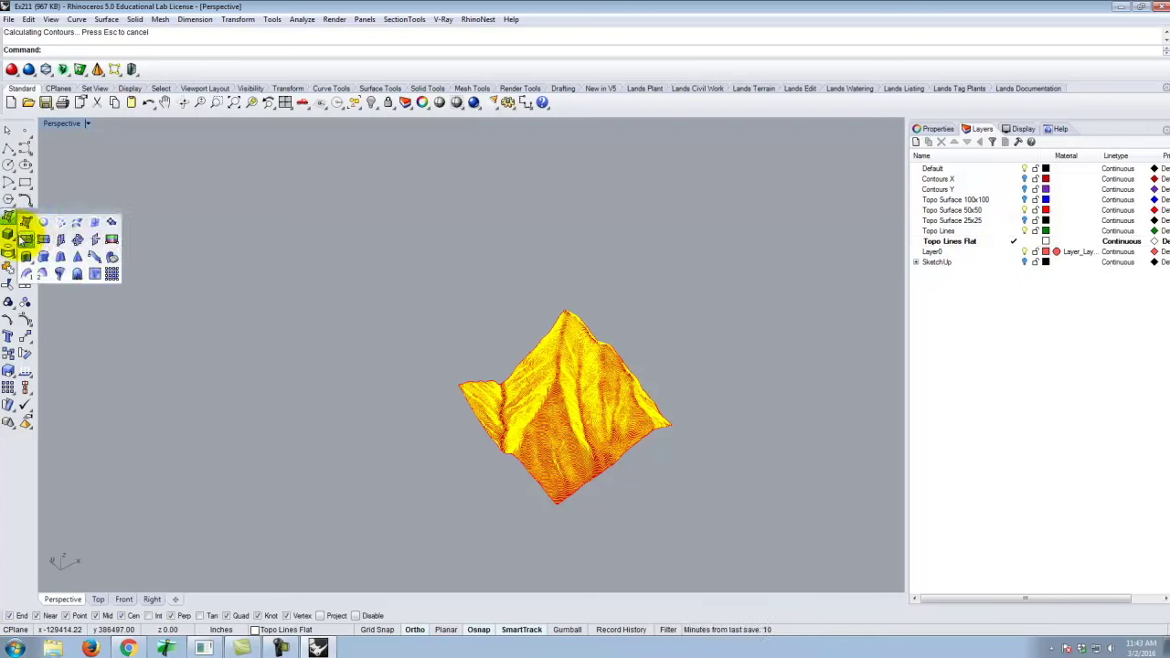
{"action": "left_click", "coordinate": [23, 235]}
{"action": "left_click", "coordinate": [628, 236]}
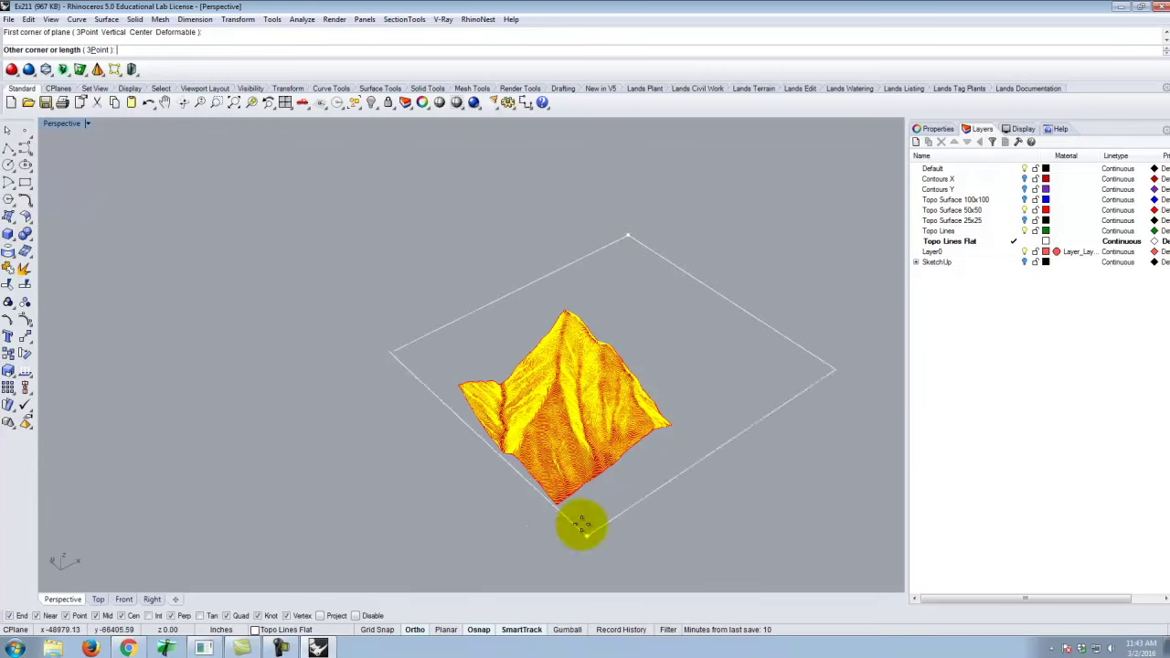
{"action": "scroll", "coordinate": [397, 170], "scroll_direction": "down", "scroll_amount": 3}
{"action": "left_click", "coordinate": [413, 452]}
{"action": "scroll", "coordinate": [393, 270], "scroll_direction": "up", "scroll_amount": 5}
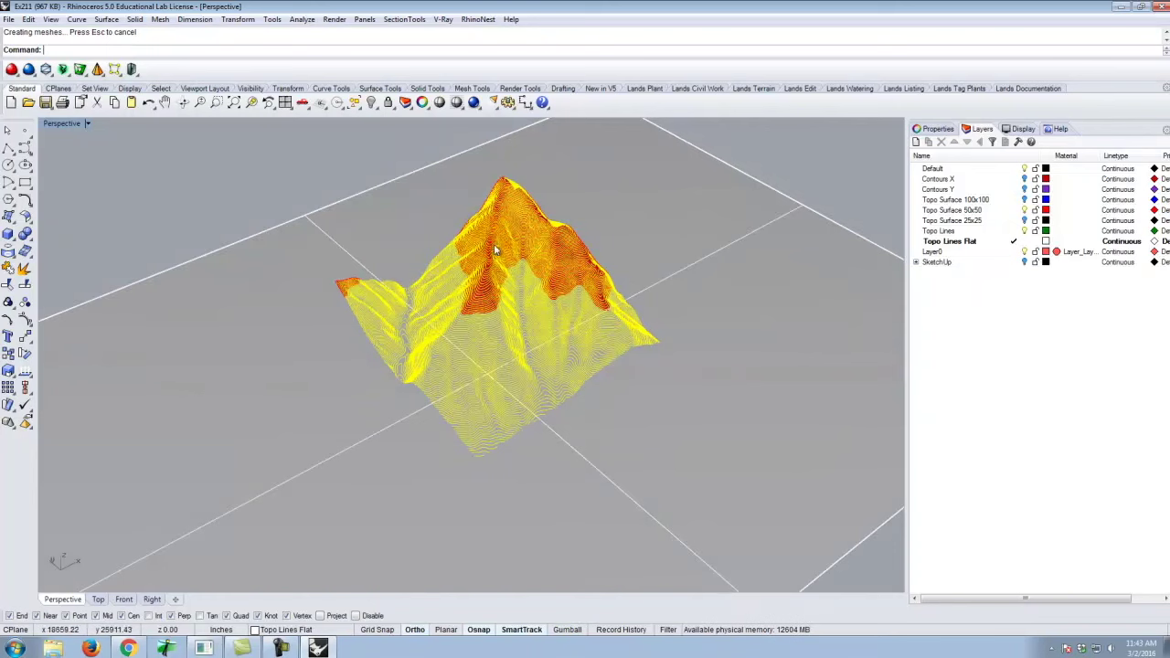
{"action": "left_click", "coordinate": [418, 265]}
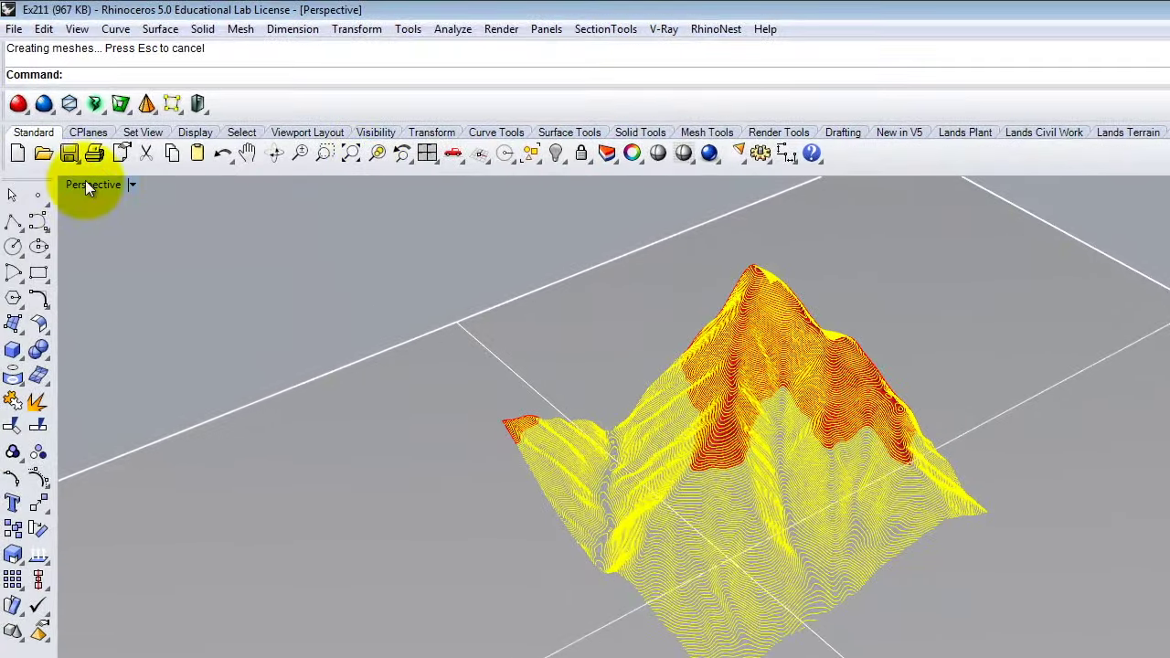
Restore the four-viewport layout around the terrain and clear the selection.
{"action": "double_click", "coordinate": [85, 183]}
{"action": "right_click_drag", "start_coordinate": [509, 414], "coordinate": [373, 329]}
{"action": "scroll", "coordinate": [292, 303], "scroll_direction": "down", "scroll_amount": 5}
{"action": "key", "text": "Escape"}
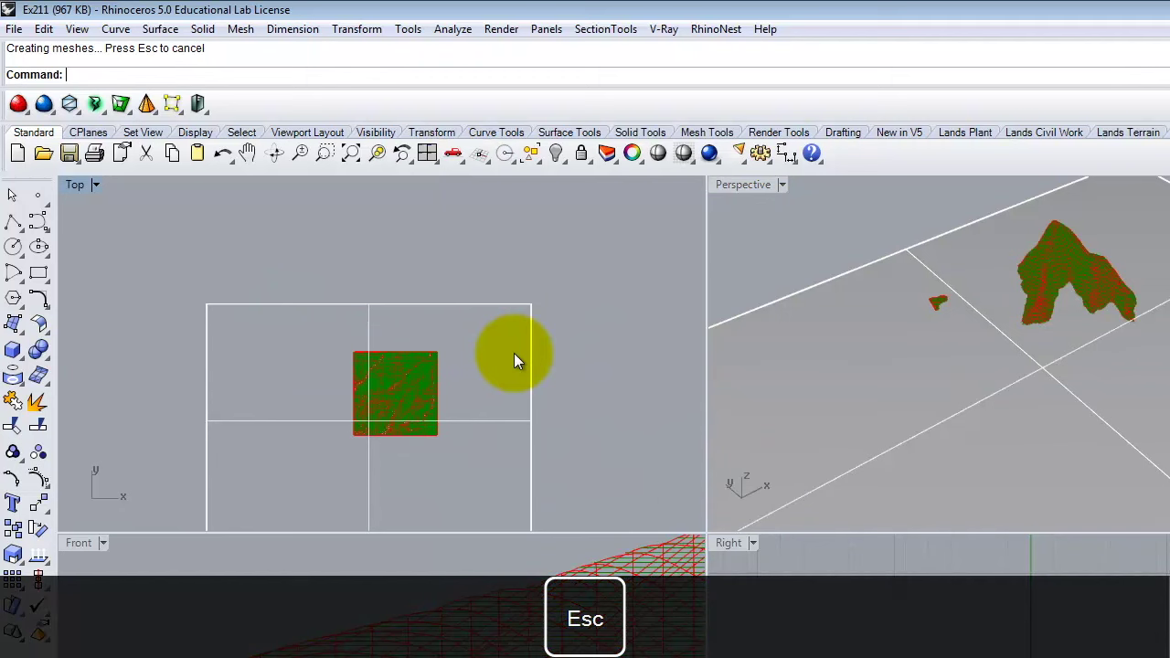
Project all contour curves on the Topo Lines layer onto the flat plane.
{"action": "type", "text": "Project"}
{"action": "key", "text": "Return"}
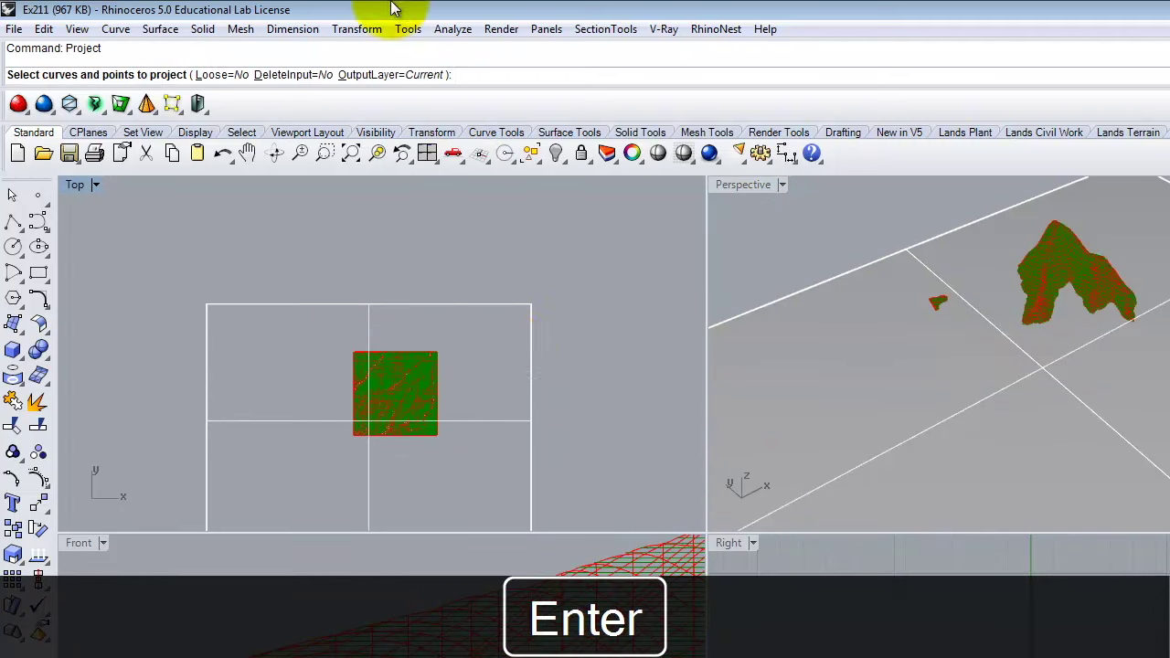
{"action": "left_click", "coordinate": [128, 31]}
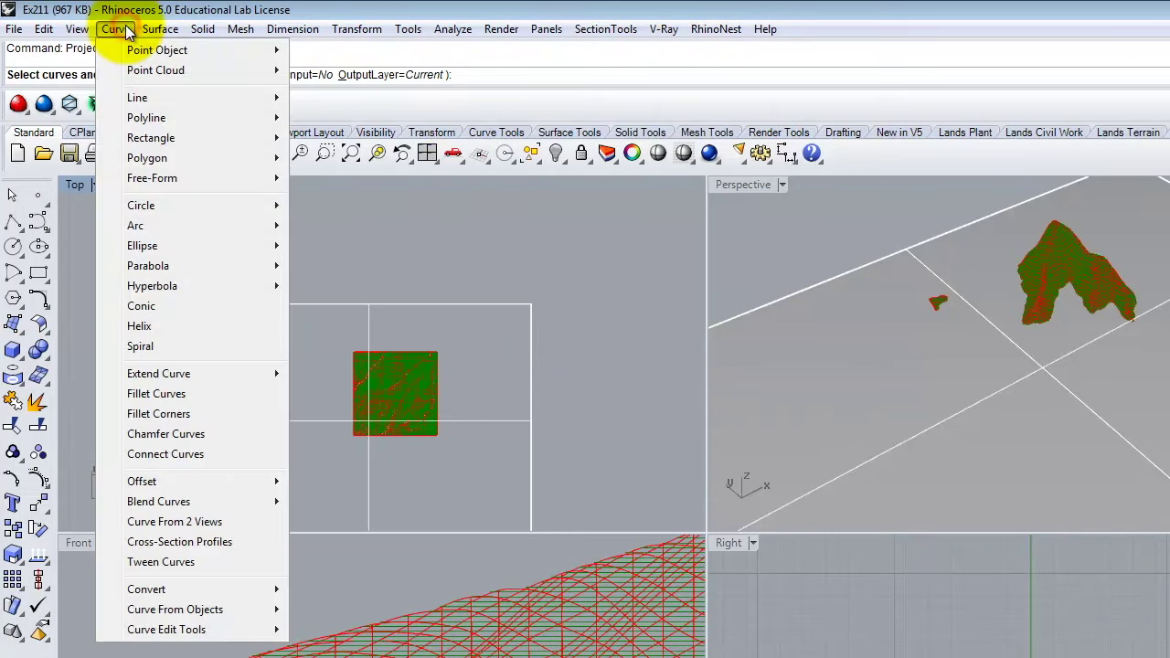
{"action": "mouse_move", "coordinate": [233, 609]}
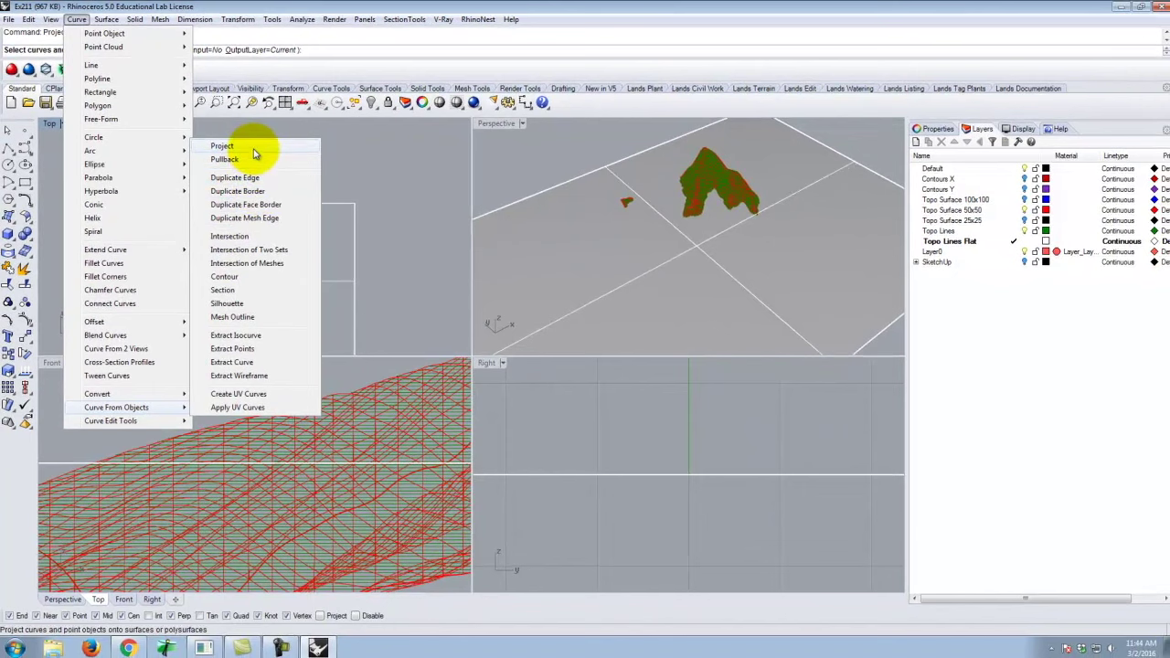
{"action": "left_click", "coordinate": [255, 146]}
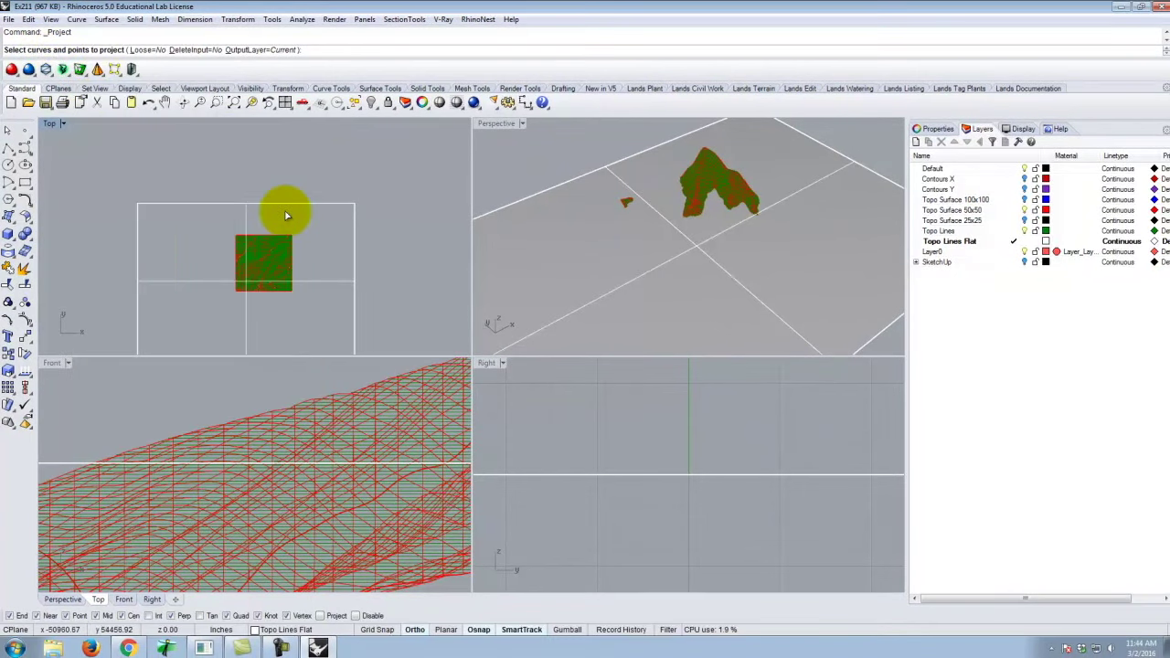
{"action": "left_click", "coordinate": [951, 231]}
{"action": "right_click", "coordinate": [951, 232]}
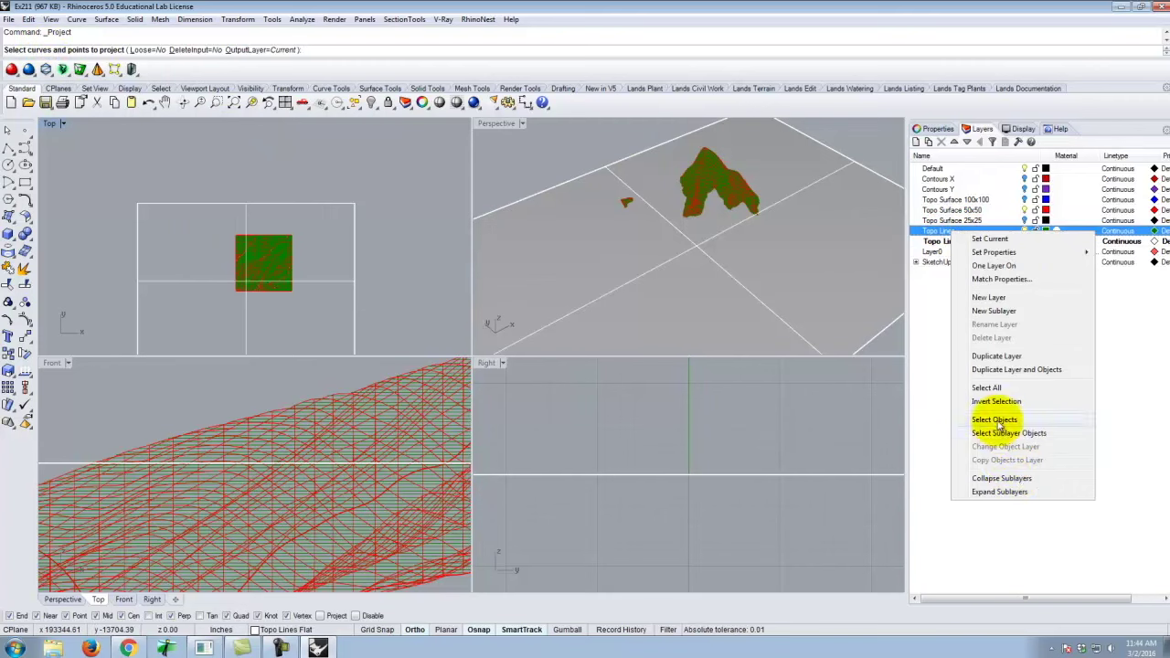
{"action": "left_click", "coordinate": [996, 420]}
{"action": "key", "text": "Return"}
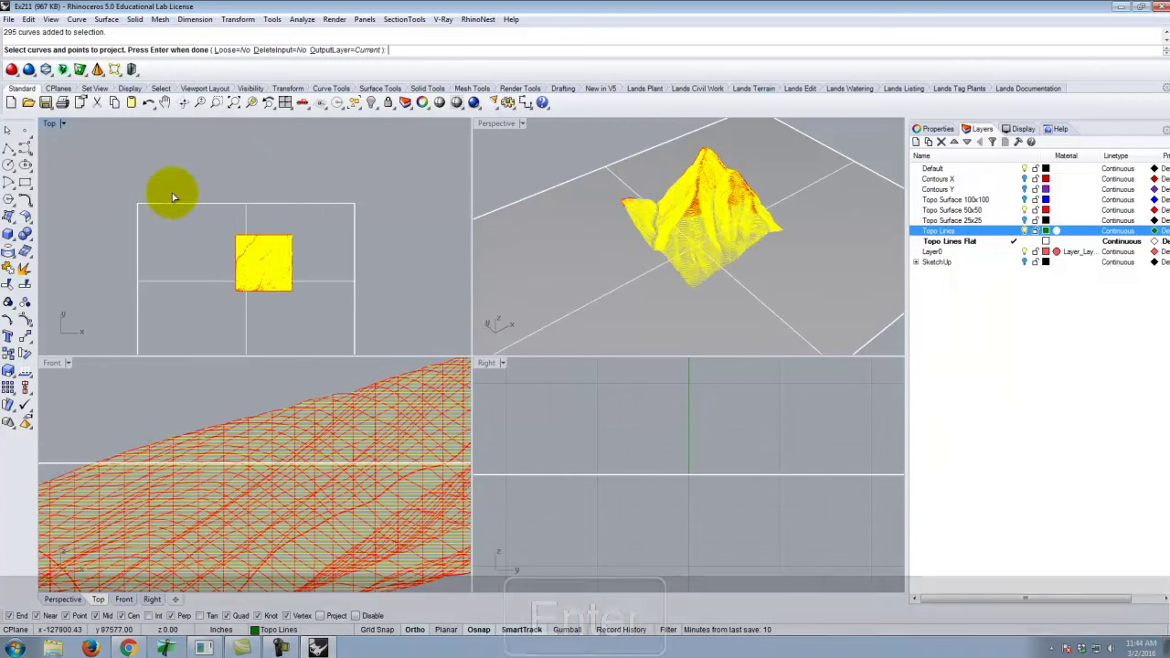
{"action": "left_click", "coordinate": [342, 281]}
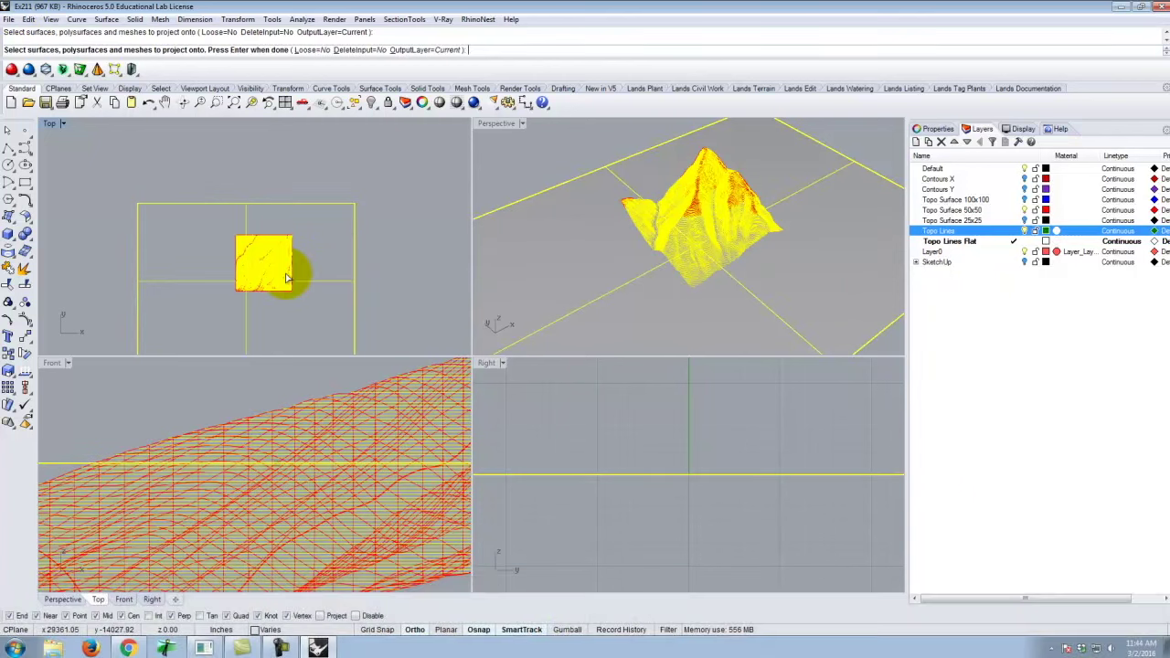
{"action": "key", "text": "Return"}
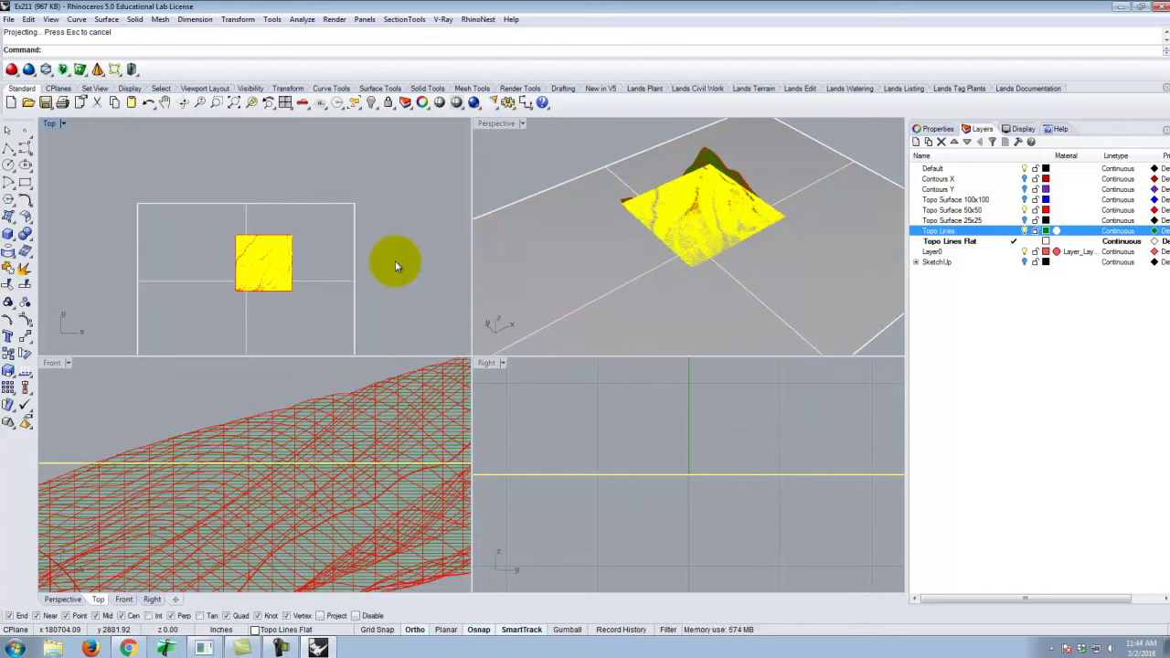
{"action": "key", "text": "Return"}
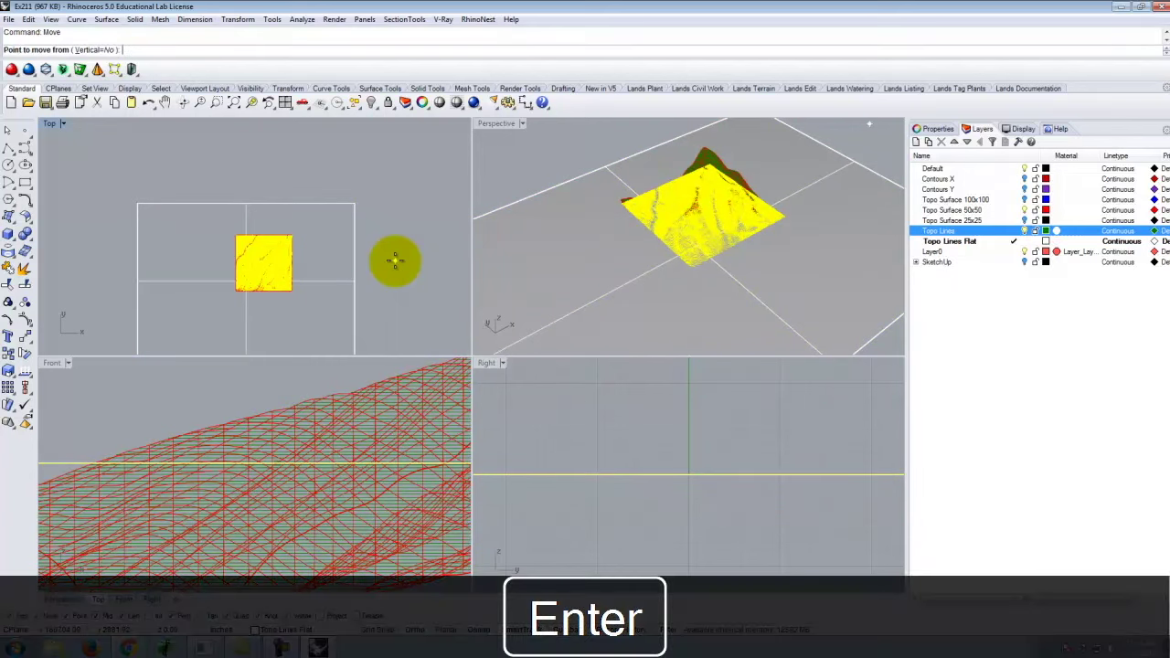
Move the flattened contours to the left of the terrain in Top view.
{"action": "left_click", "coordinate": [394, 166]}
{"action": "left_click", "coordinate": [171, 174]}
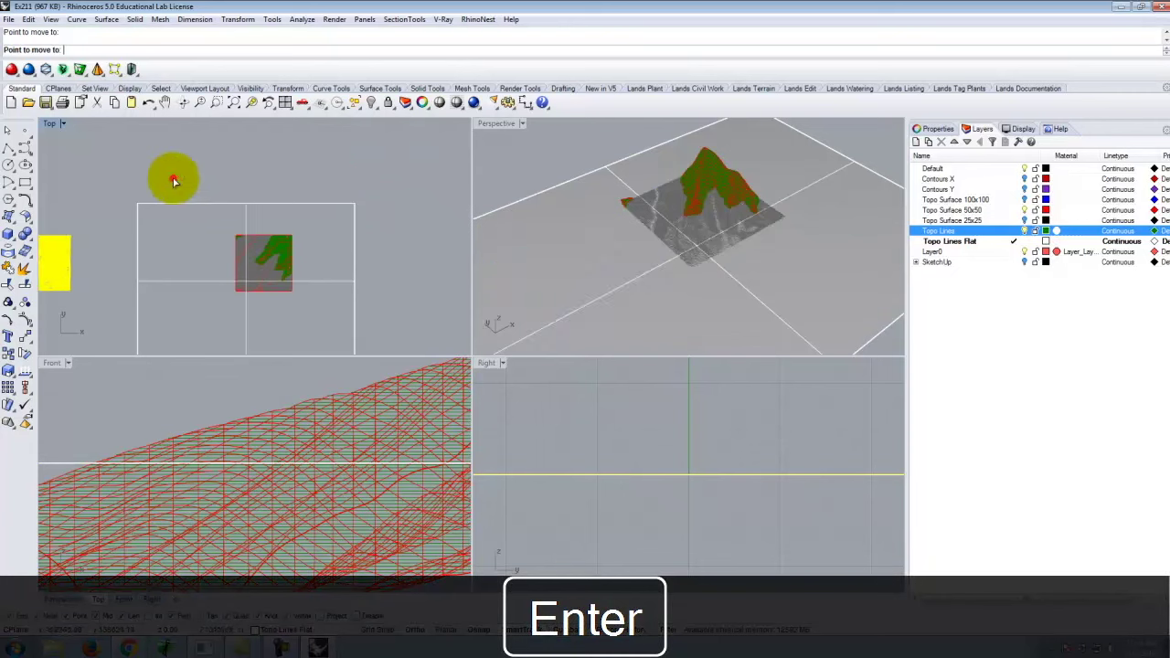
{"action": "scroll", "coordinate": [449, 201], "scroll_direction": "down", "scroll_amount": 3}
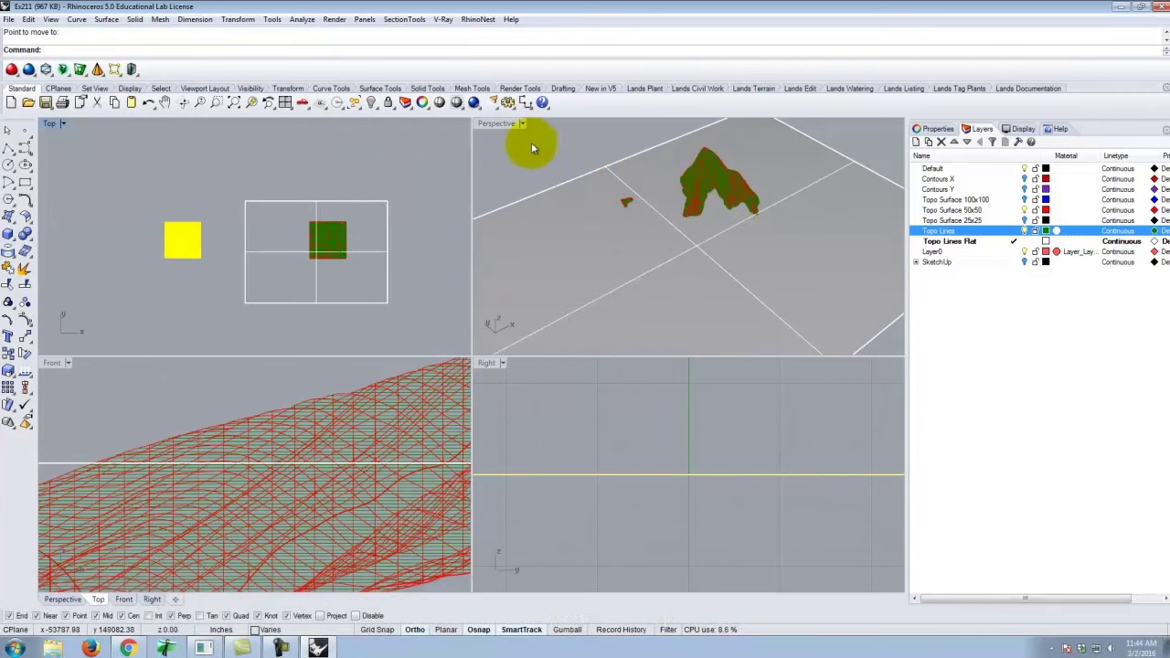
{"action": "scroll", "coordinate": [705, 222], "scroll_direction": "down", "scroll_amount": 5}
{"action": "scroll", "coordinate": [653, 256], "scroll_direction": "up", "scroll_amount": 6}
{"action": "left_click", "coordinate": [656, 260]}
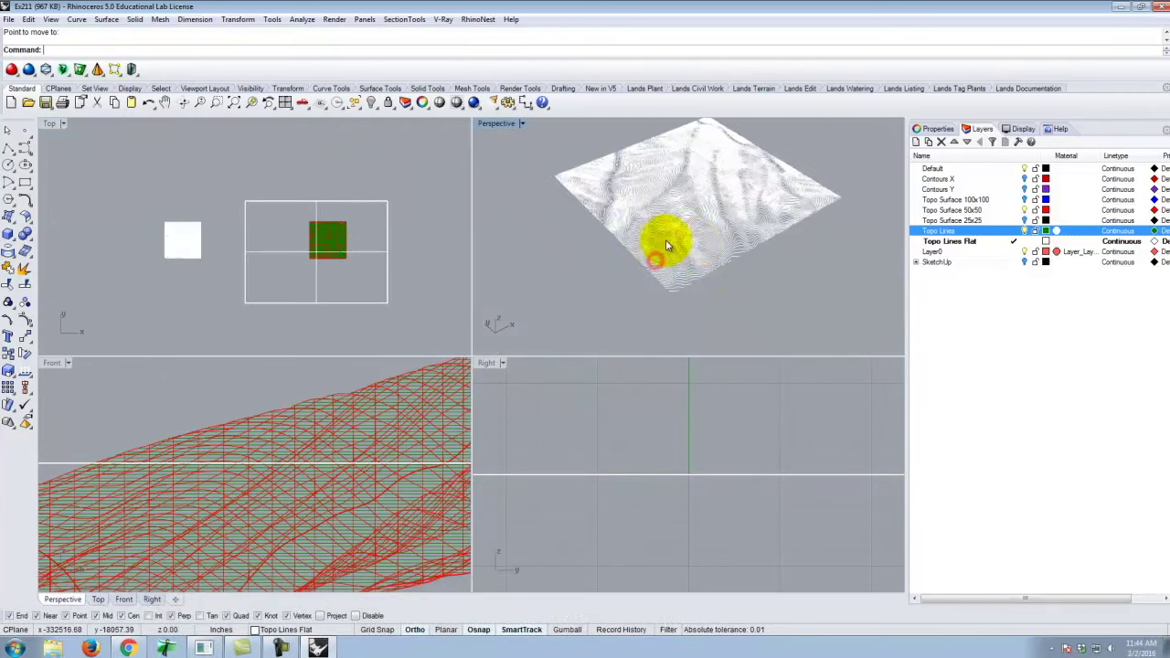
Check a contour on the terrain, then window-select all the flat contour lines.
{"action": "mouse_move", "coordinate": [666, 245]}
{"action": "right_mouse_down"}
{"action": "mouse_move", "coordinate": [705, 230]}
{"action": "mouse_move", "coordinate": [674, 243]}
{"action": "right_mouse_up"}
{"action": "left_click", "coordinate": [623, 195]}
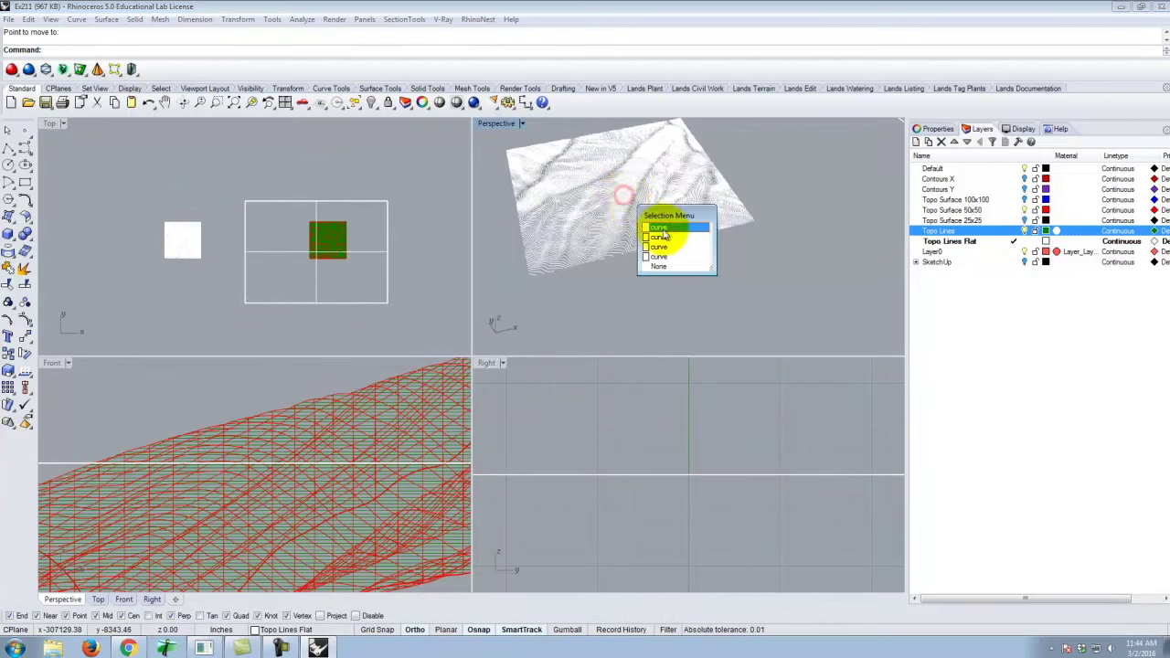
{"action": "left_click", "coordinate": [660, 227]}
{"action": "scroll", "coordinate": [674, 234], "scroll_direction": "up", "scroll_amount": 5}
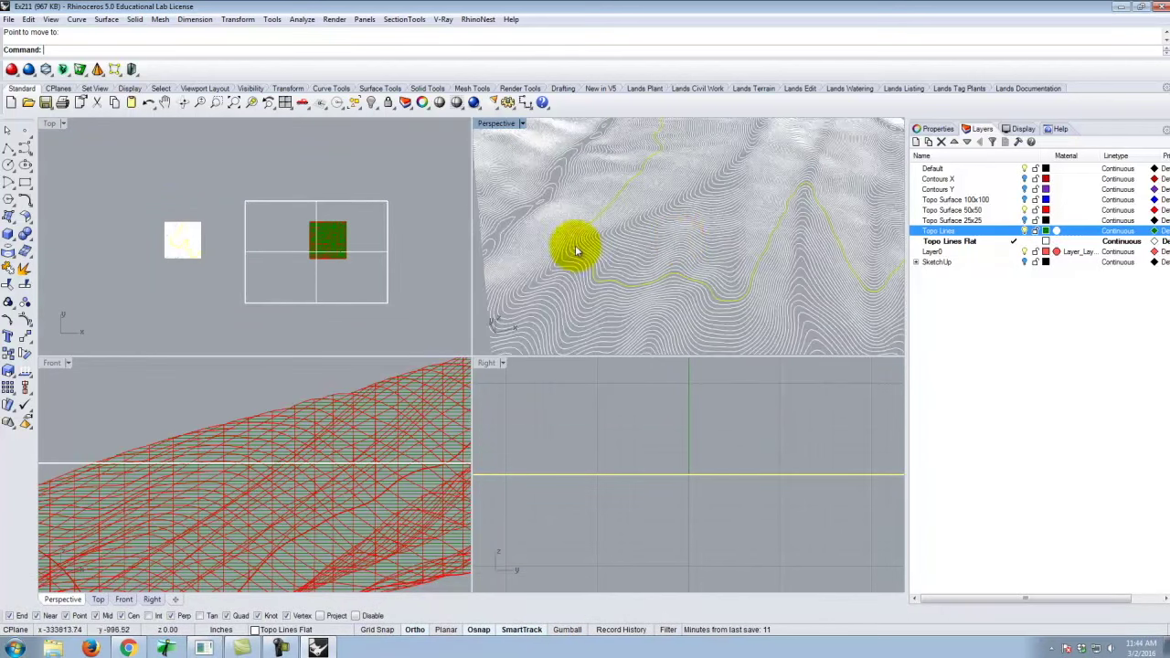
{"action": "scroll", "coordinate": [704, 203], "scroll_direction": "down", "scroll_amount": 1}
{"action": "scroll", "coordinate": [639, 247], "scroll_direction": "down", "scroll_amount": 6}
{"action": "left_click", "coordinate": [144, 212]}
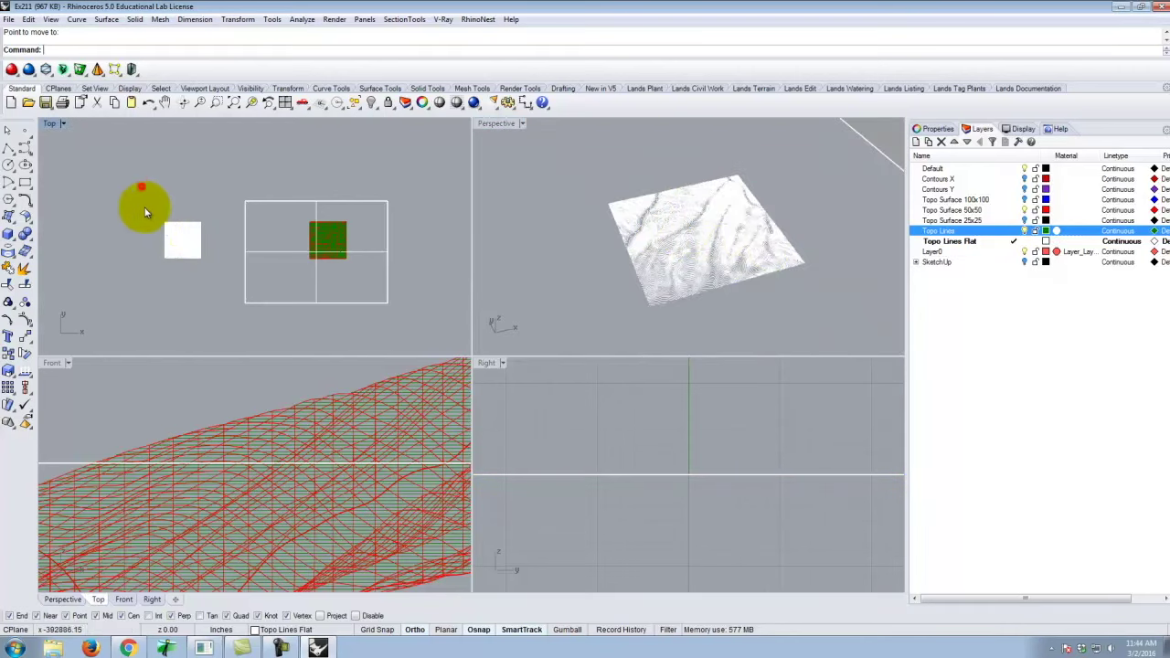
{"action": "left_click_drag", "start_coordinate": [235, 274], "coordinate": [197, 242]}
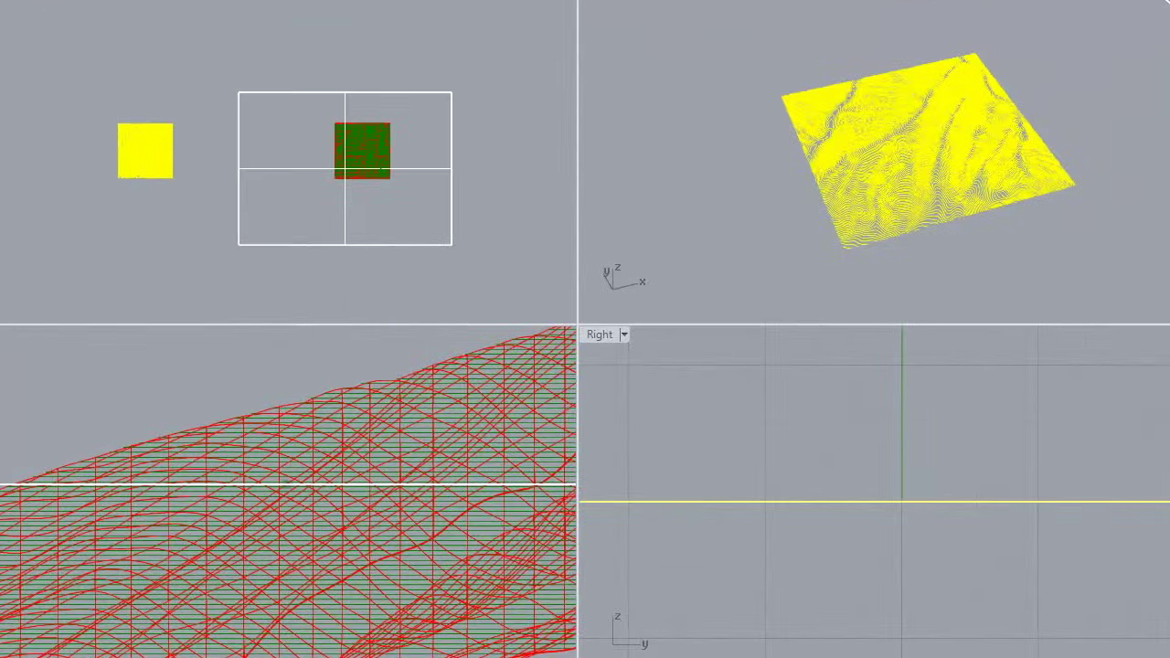
Export the selected contours as AutoCAD Drawing (*.dwg) named Ex211.
{"action": "key", "text": "alt+f"}
{"action": "left_click", "coordinate": [7, 66]}
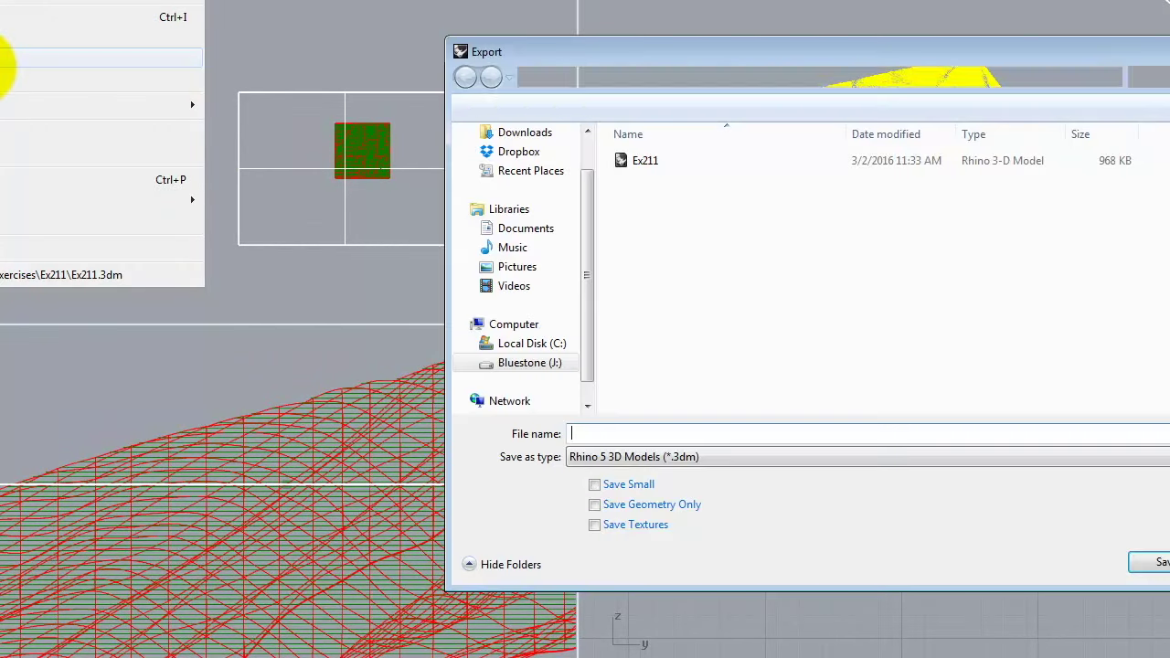
{"action": "left_click", "coordinate": [652, 456]}
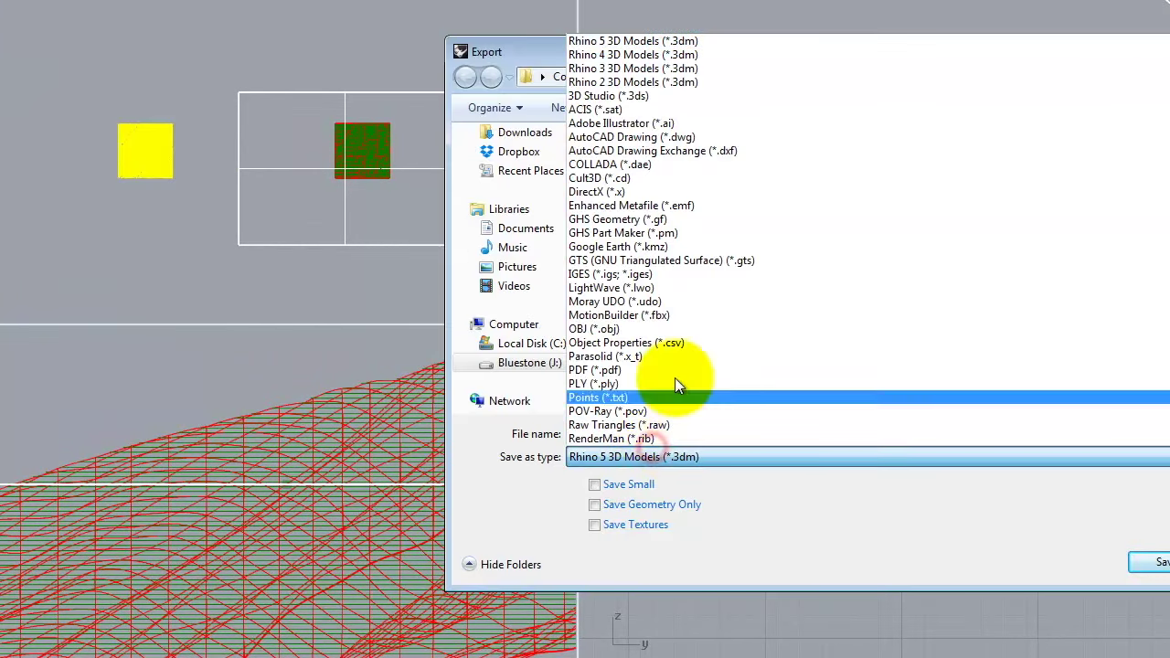
{"action": "left_click", "coordinate": [629, 138]}
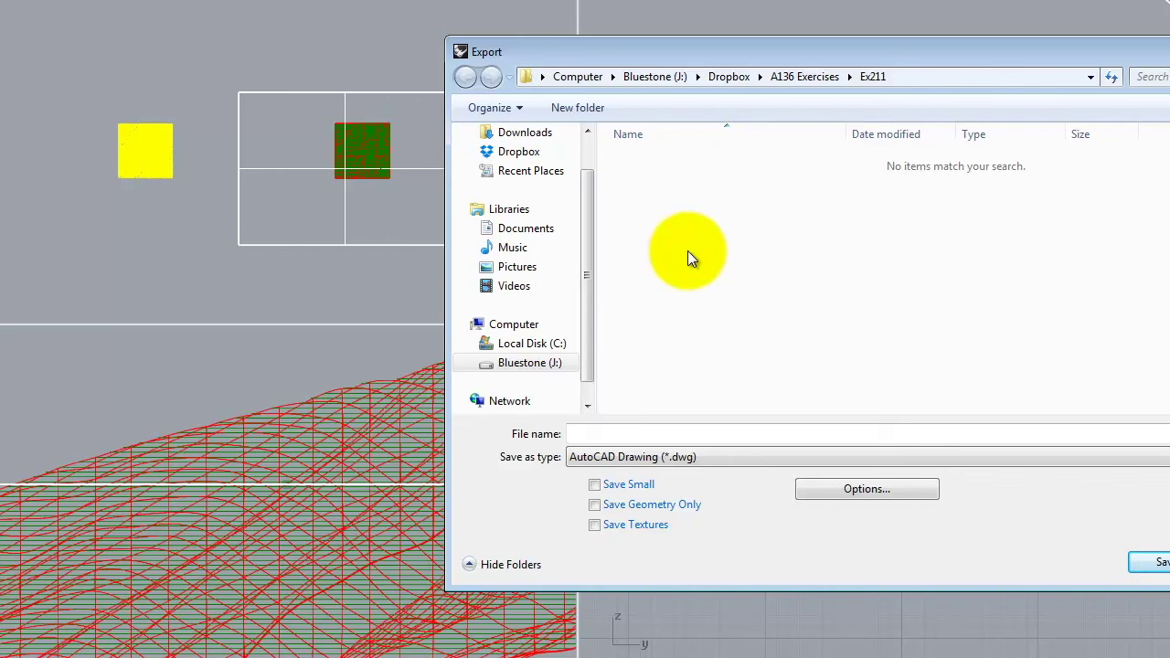
{"action": "left_click", "coordinate": [643, 430]}
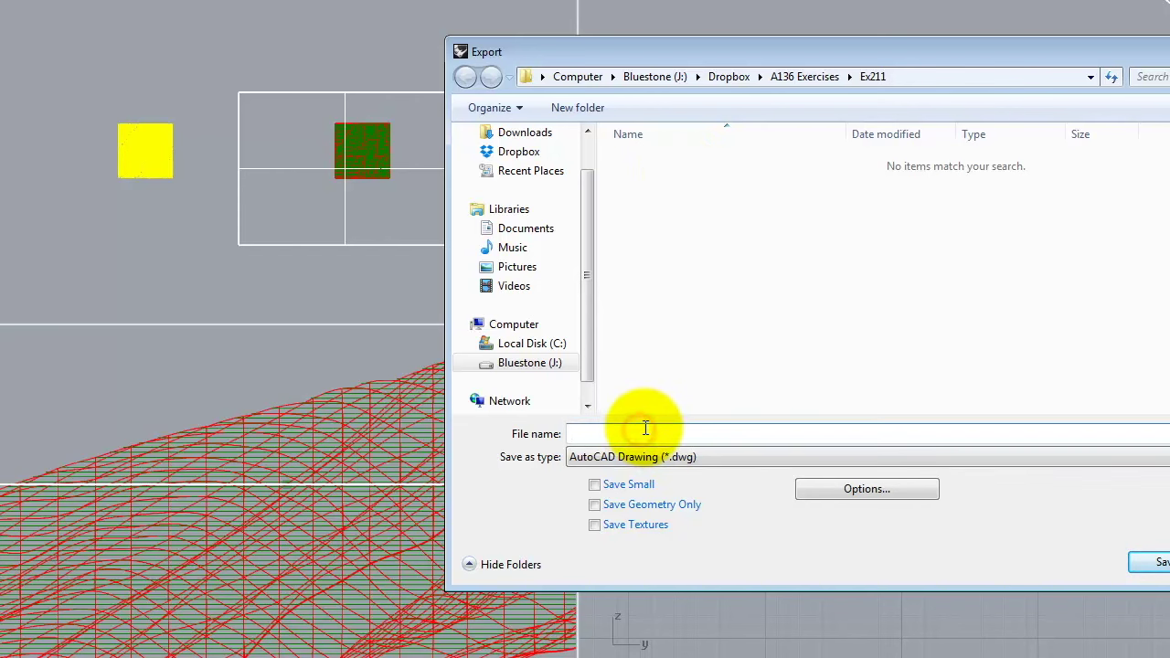
{"action": "type", "text": "Ex211"}
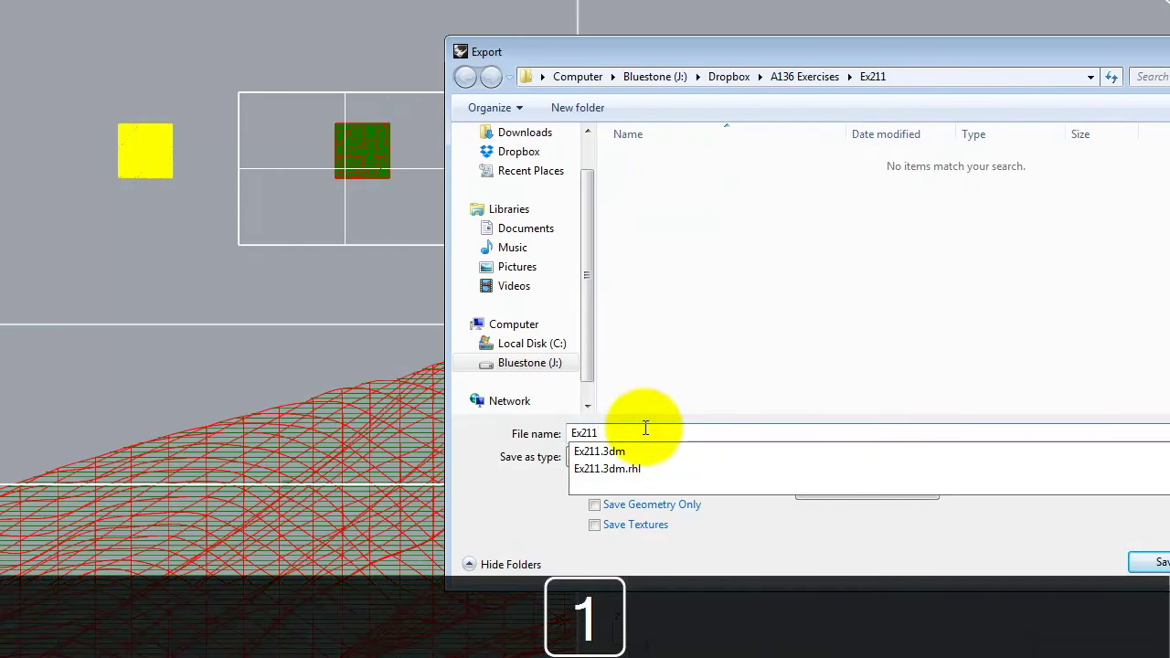
{"action": "left_click", "coordinate": [538, 494]}
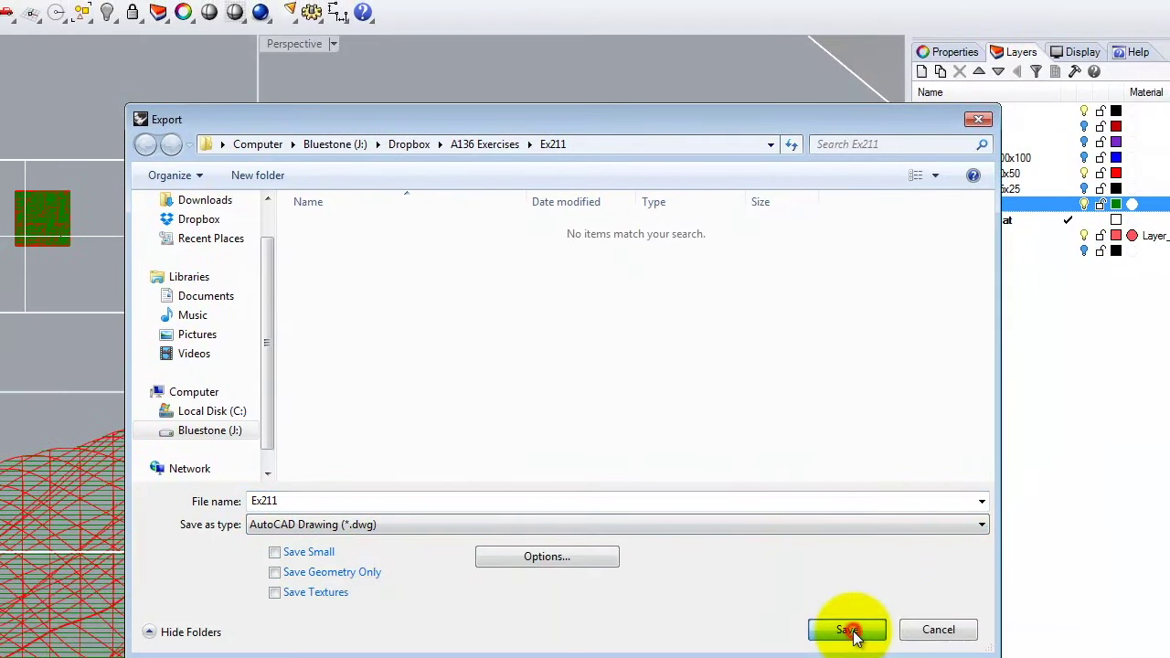
{"action": "left_click", "coordinate": [1156, 562]}
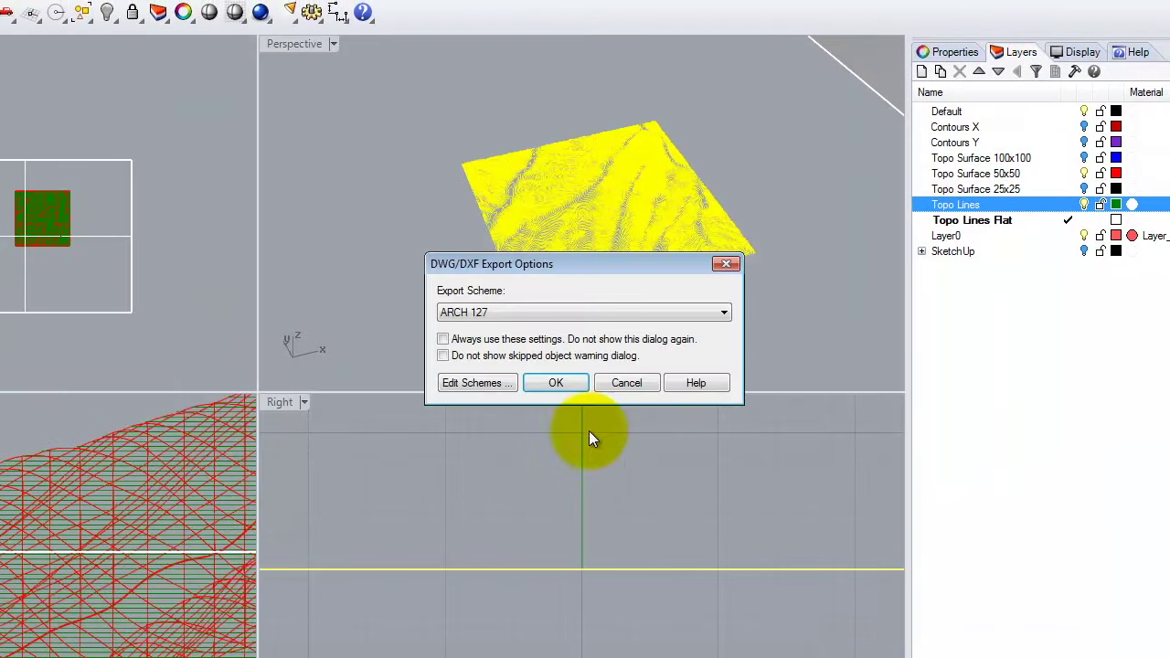
Use the 2004 Polylines export scheme, then hide the Topo Lines layer.
{"action": "left_click", "coordinate": [500, 312]}
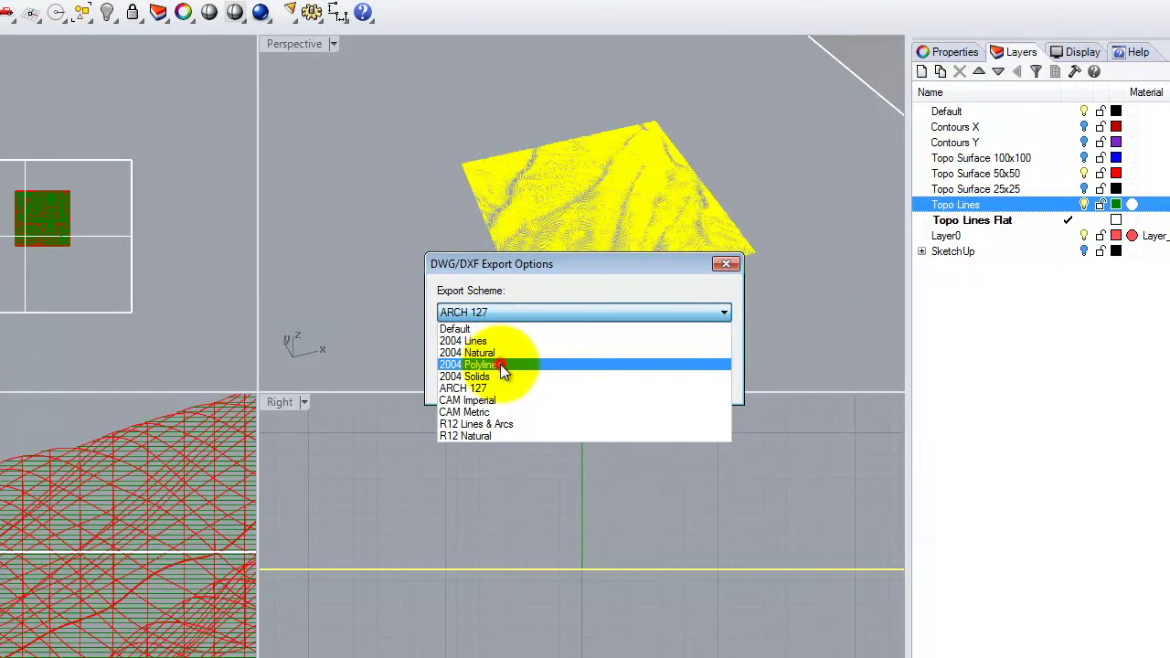
{"action": "left_click", "coordinate": [501, 364]}
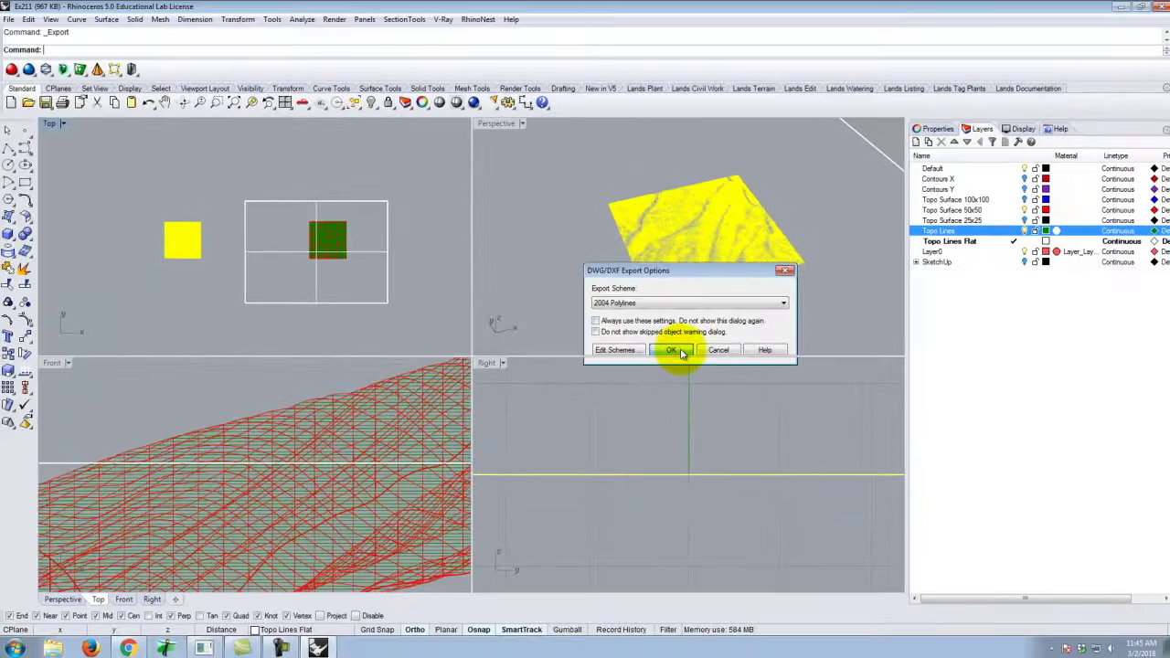
{"action": "left_click", "coordinate": [672, 350]}
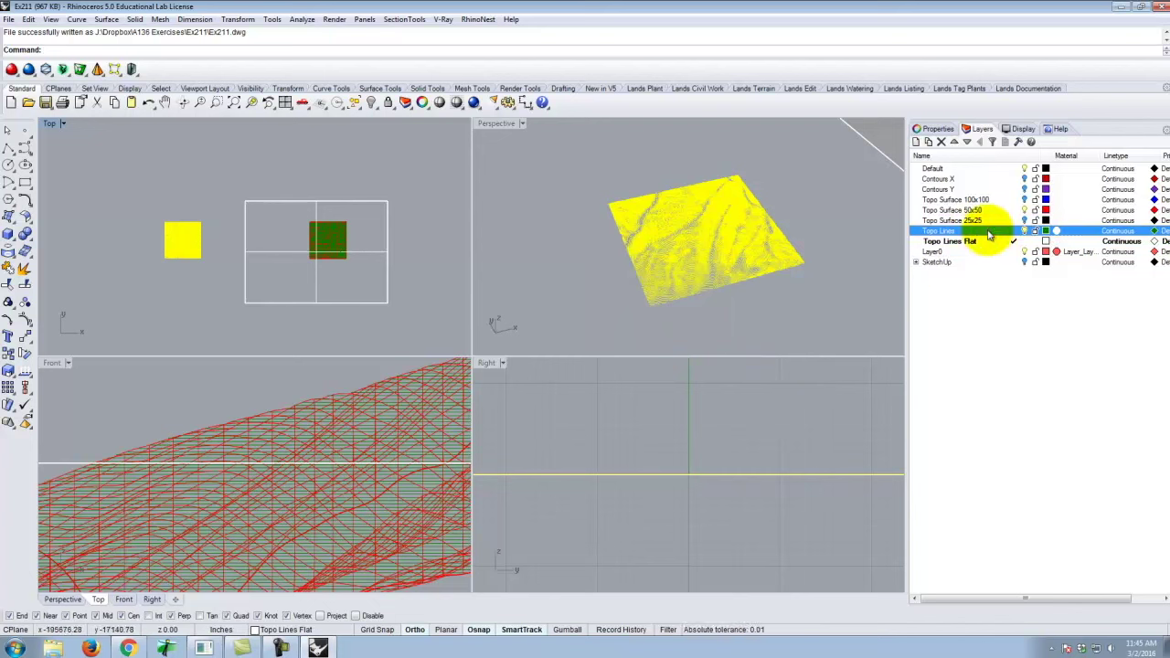
{"action": "left_click", "coordinate": [1024, 231]}
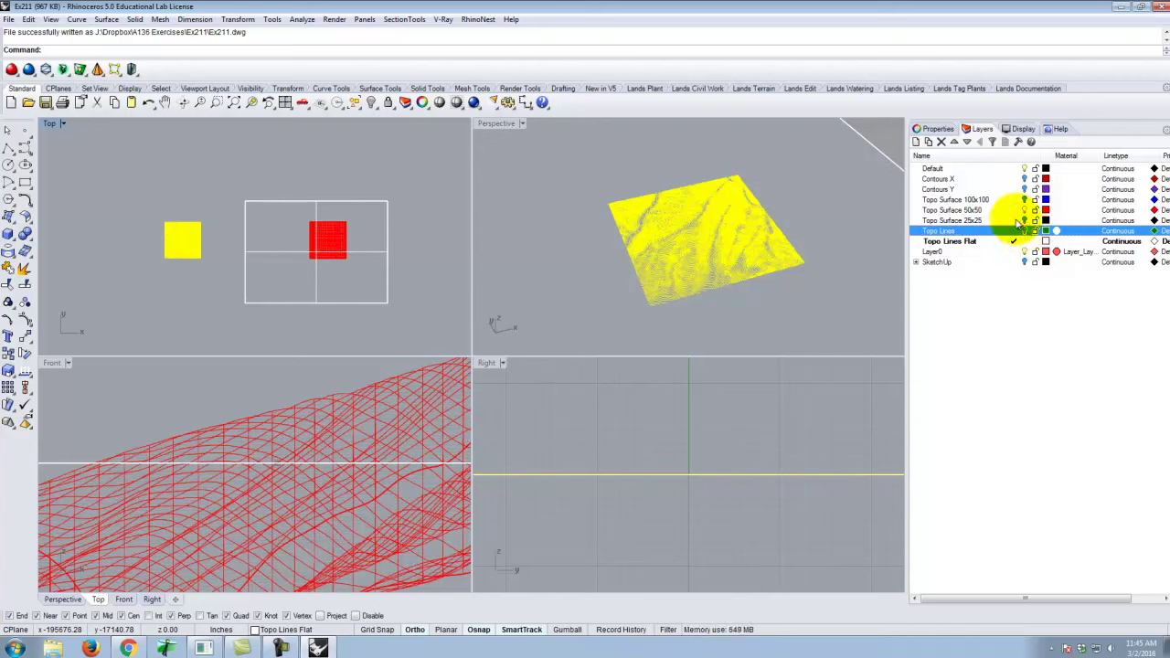
Make Topo Surface 50x50 current, hide Topo Lines Flat, and maximize Perspective on the terrain.
{"action": "left_click", "coordinate": [986, 211]}
{"action": "left_click", "coordinate": [1013, 211]}
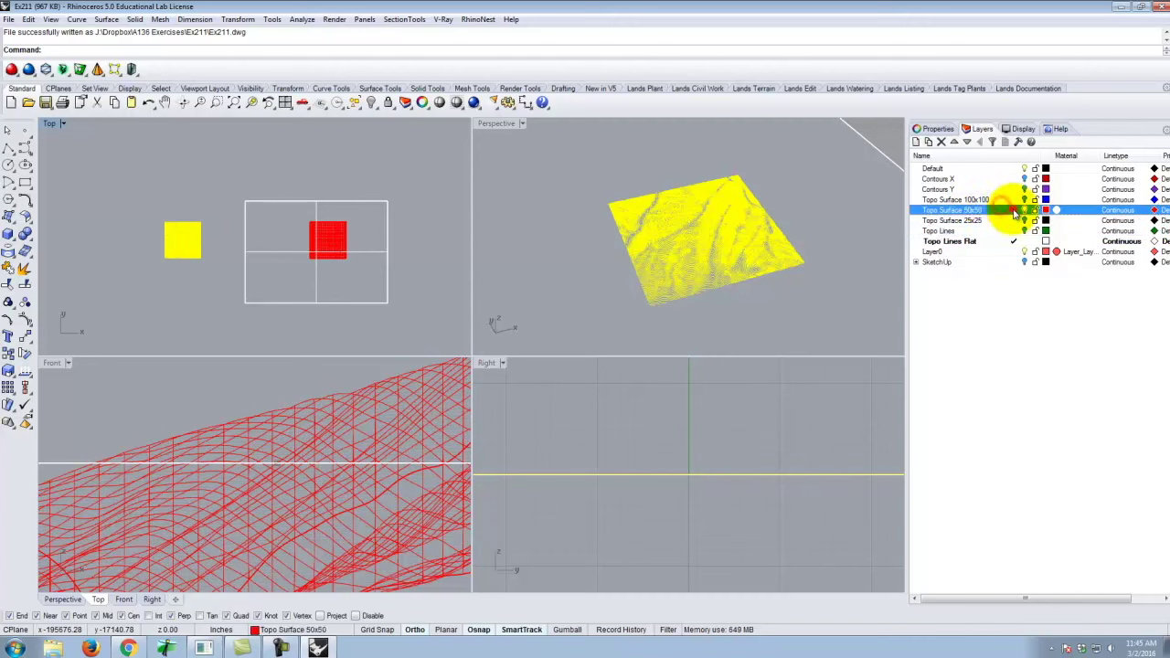
{"action": "left_click", "coordinate": [1024, 242]}
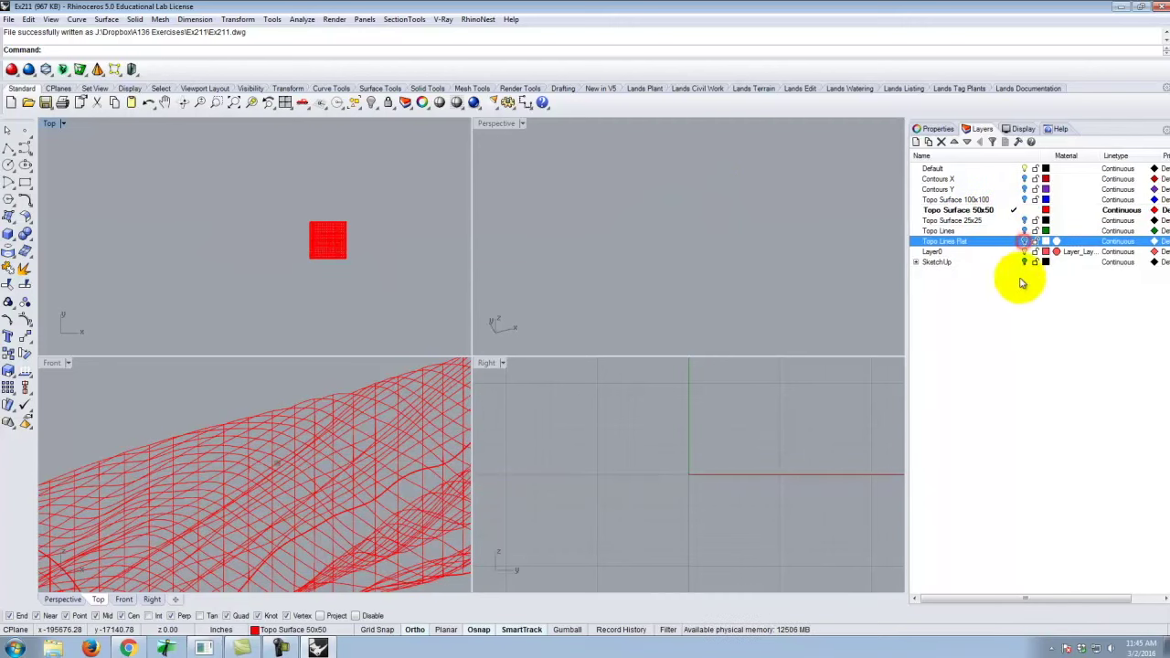
{"action": "left_click", "coordinate": [559, 188]}
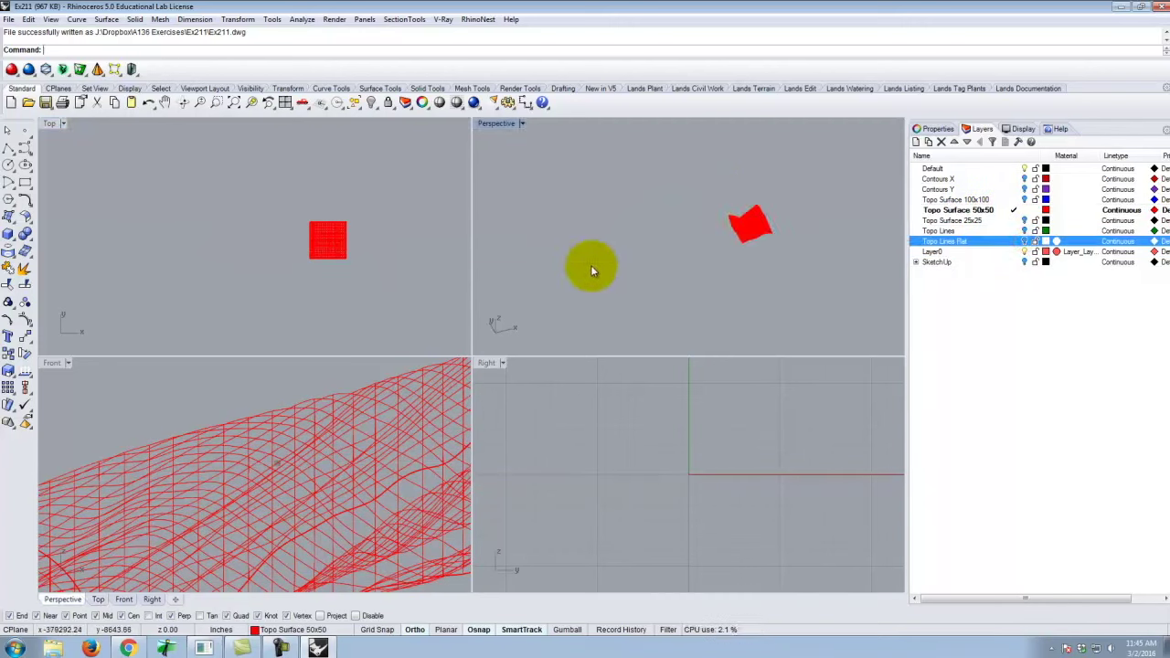
{"action": "right_click_drag", "start_coordinate": [729, 227], "coordinate": [760, 245]}
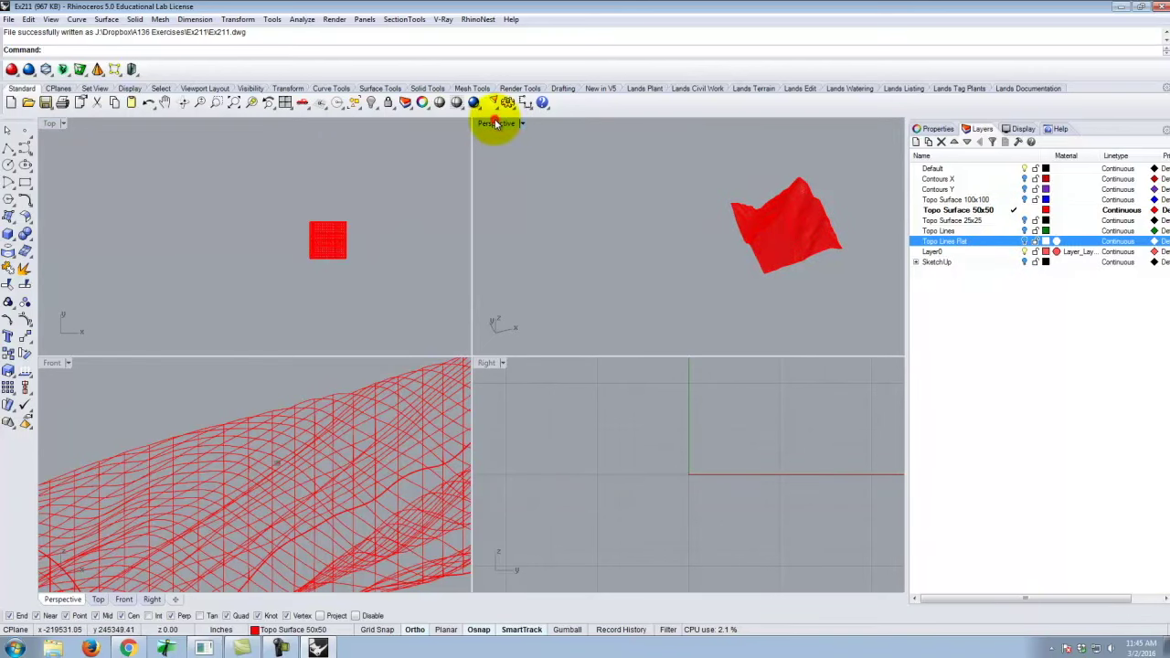
{"action": "double_click", "coordinate": [496, 123]}
{"action": "right_click_drag", "start_coordinate": [479, 357], "coordinate": [451, 373]}
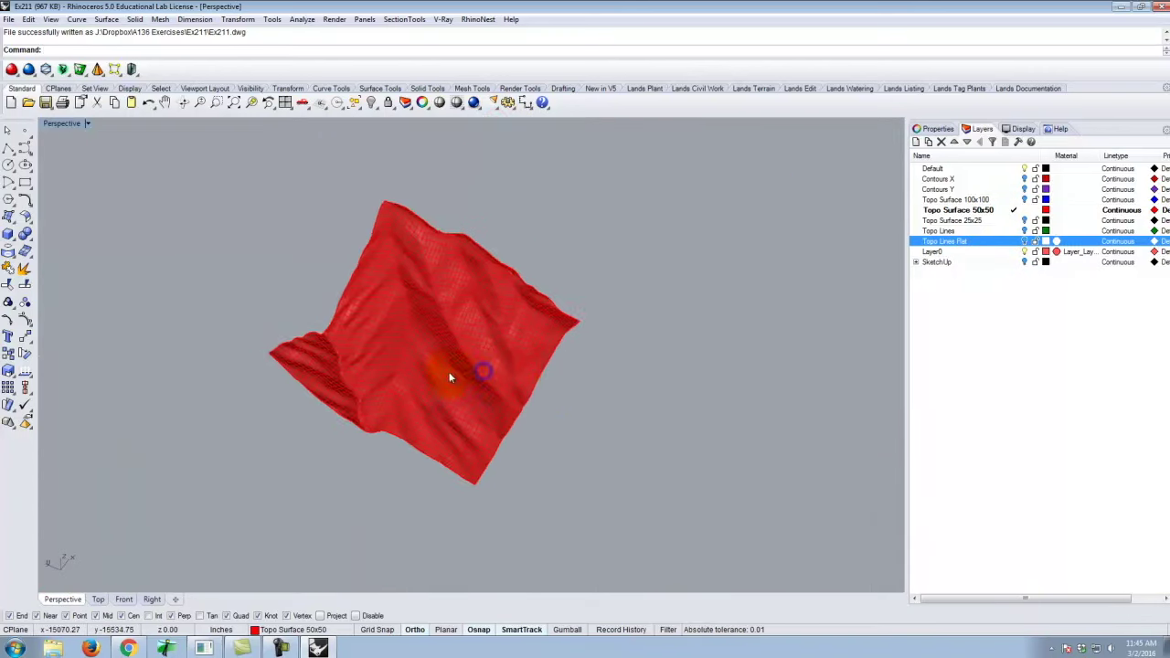
{"action": "scroll", "coordinate": [397, 293], "scroll_direction": "up", "scroll_amount": 5}
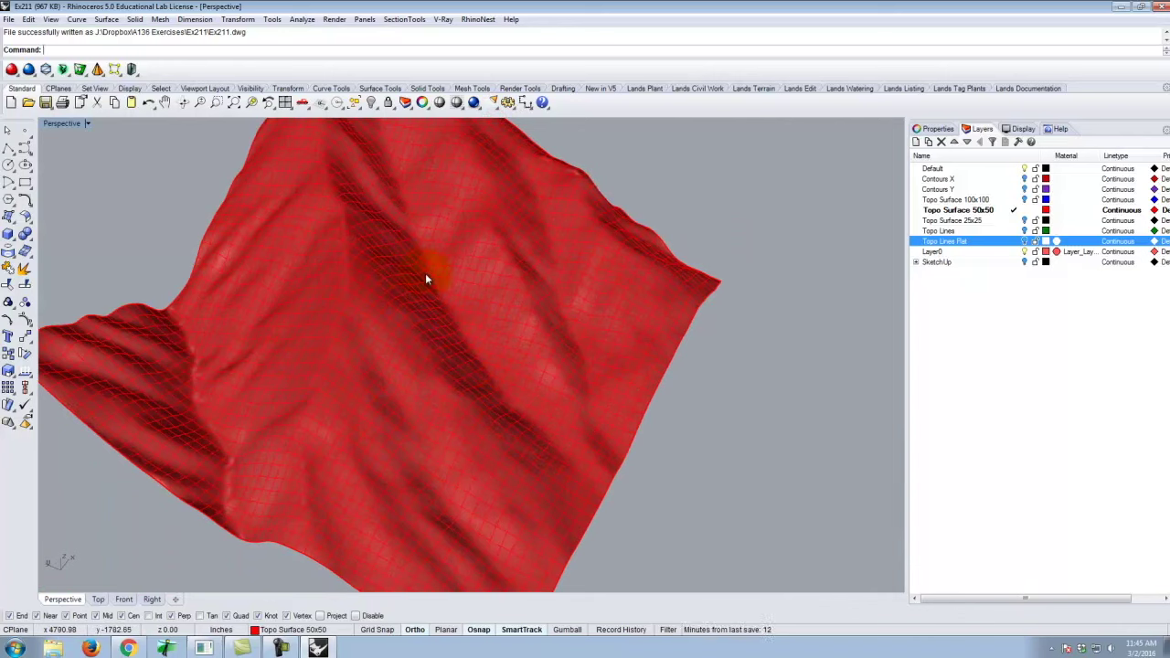